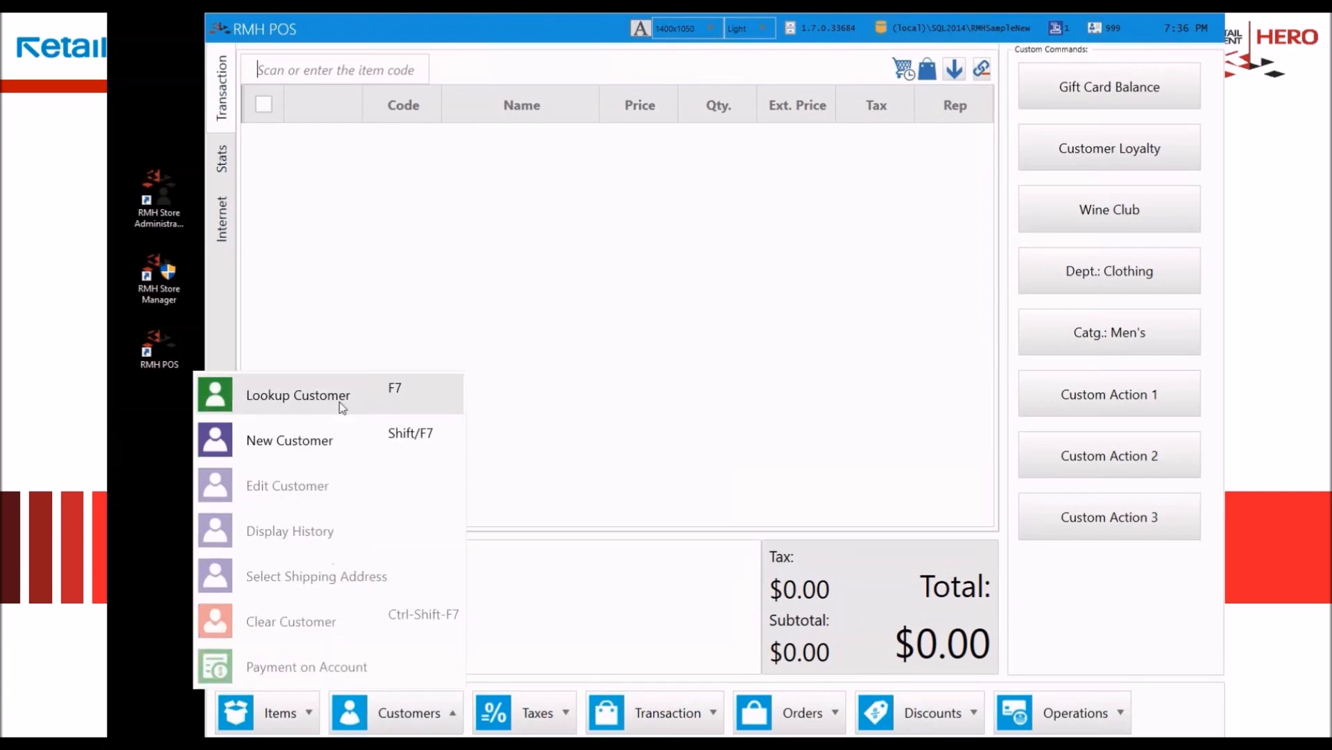
Step: Examine the available tax, transaction, order, discount and operations commands on the sales screen
{"action": "left_click", "coordinate": [577, 720]}
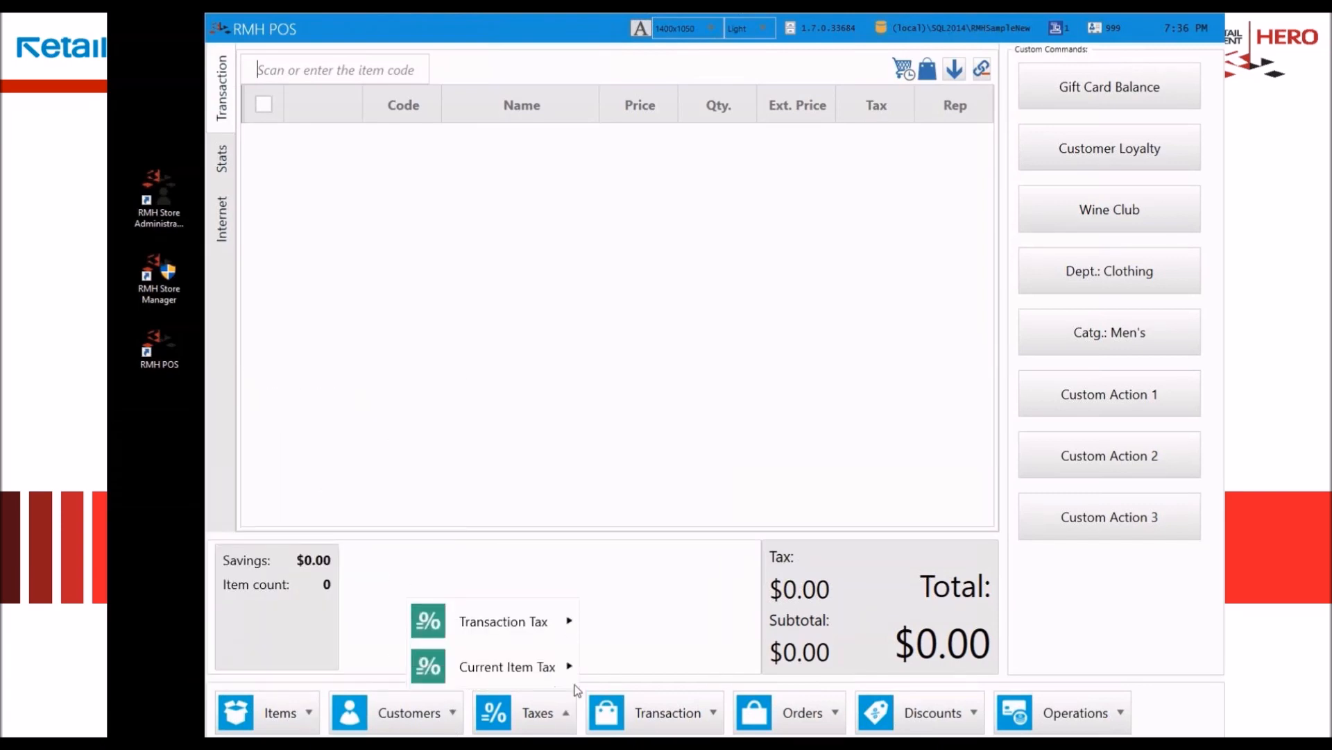
{"action": "left_click", "coordinate": [703, 722]}
{"action": "mouse_move", "coordinate": [634, 665]}
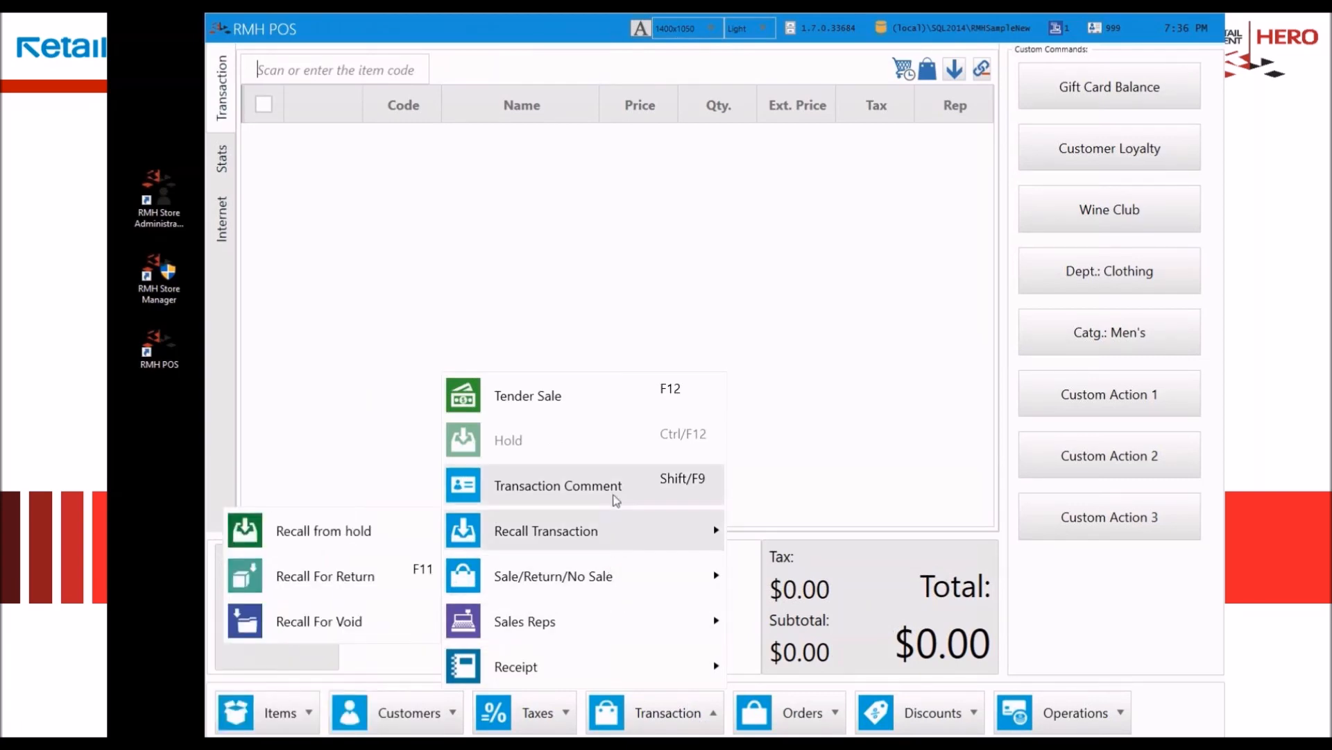
{"action": "left_click", "coordinate": [823, 720]}
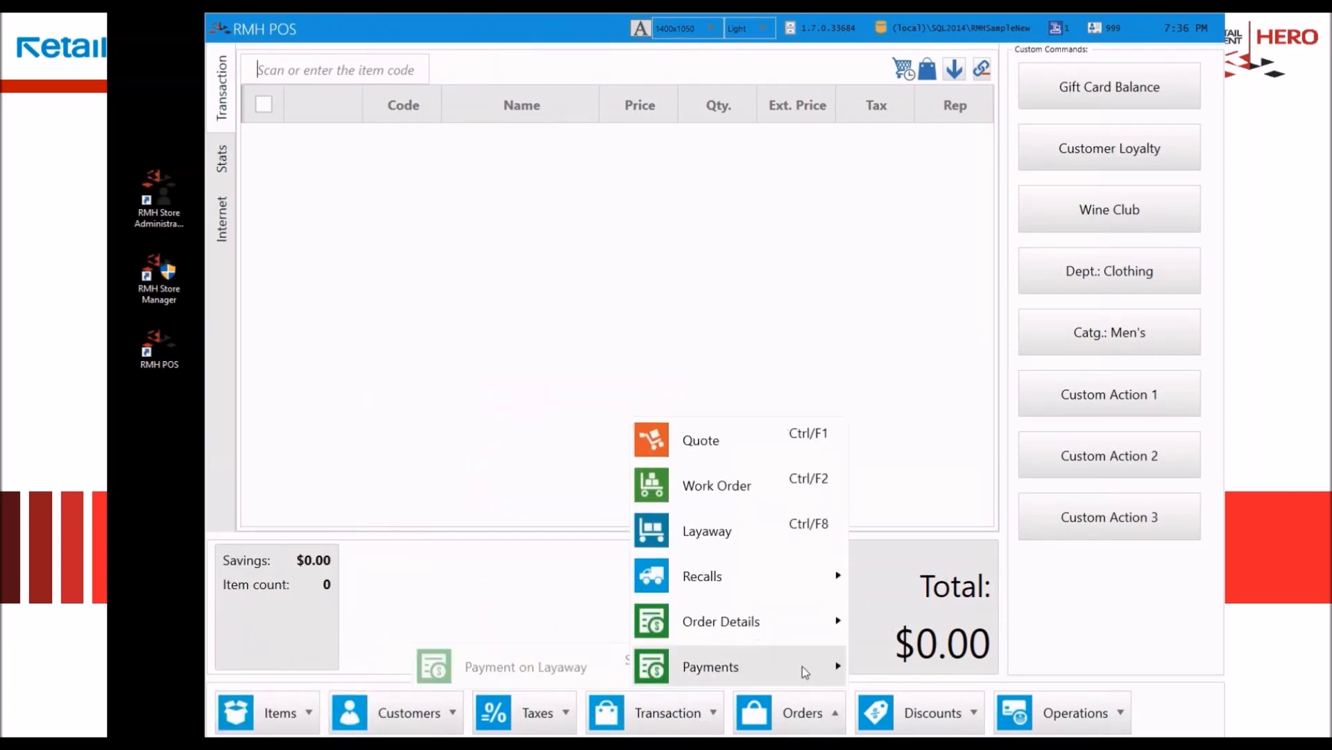
{"action": "mouse_move", "coordinate": [742, 585]}
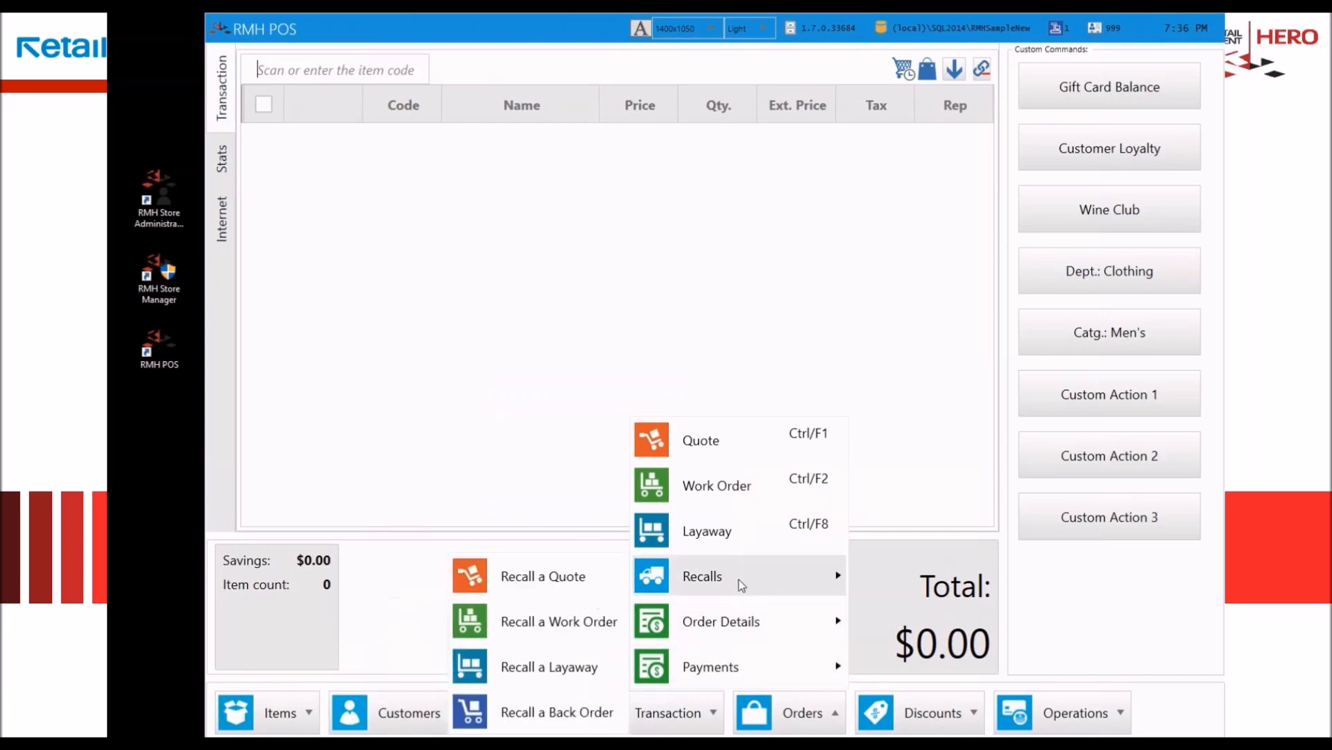
{"action": "left_click", "coordinate": [933, 719]}
{"action": "mouse_move", "coordinate": [857, 628]}
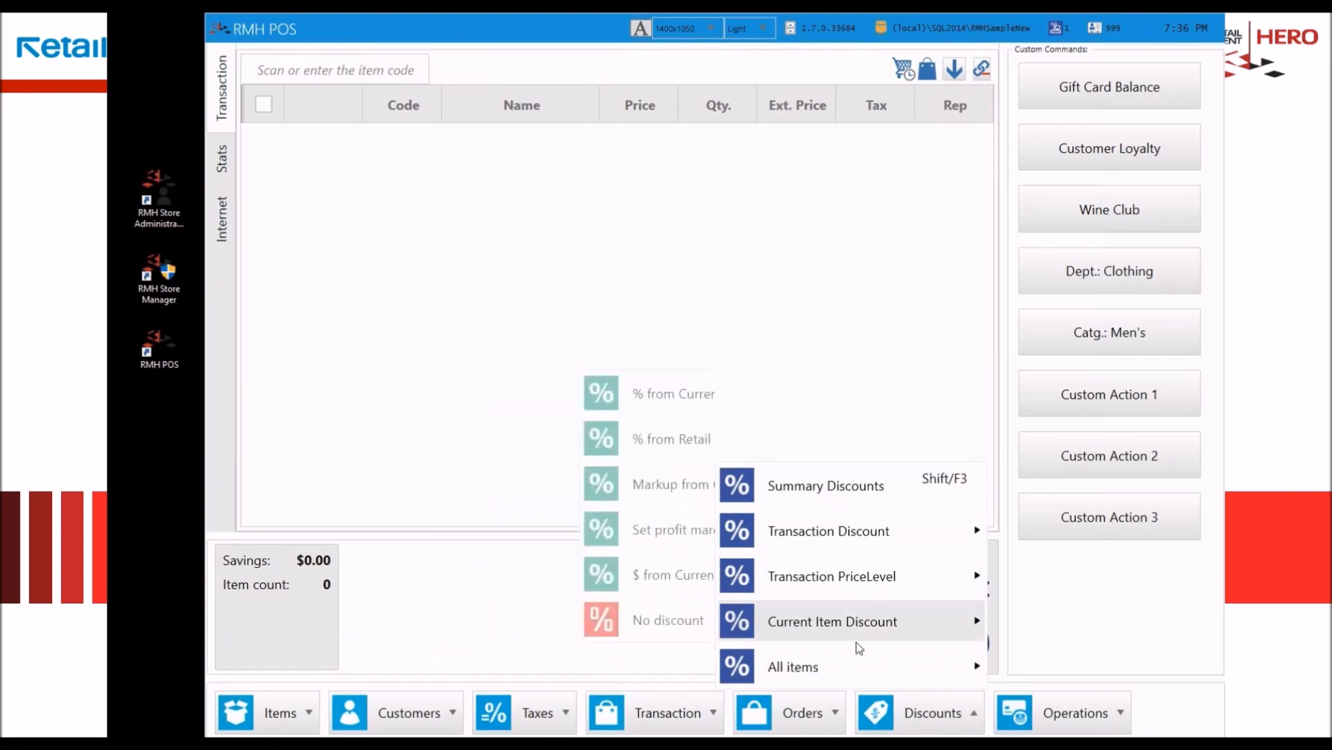
{"action": "left_click", "coordinate": [1096, 723]}
{"action": "mouse_move", "coordinate": [1081, 644]}
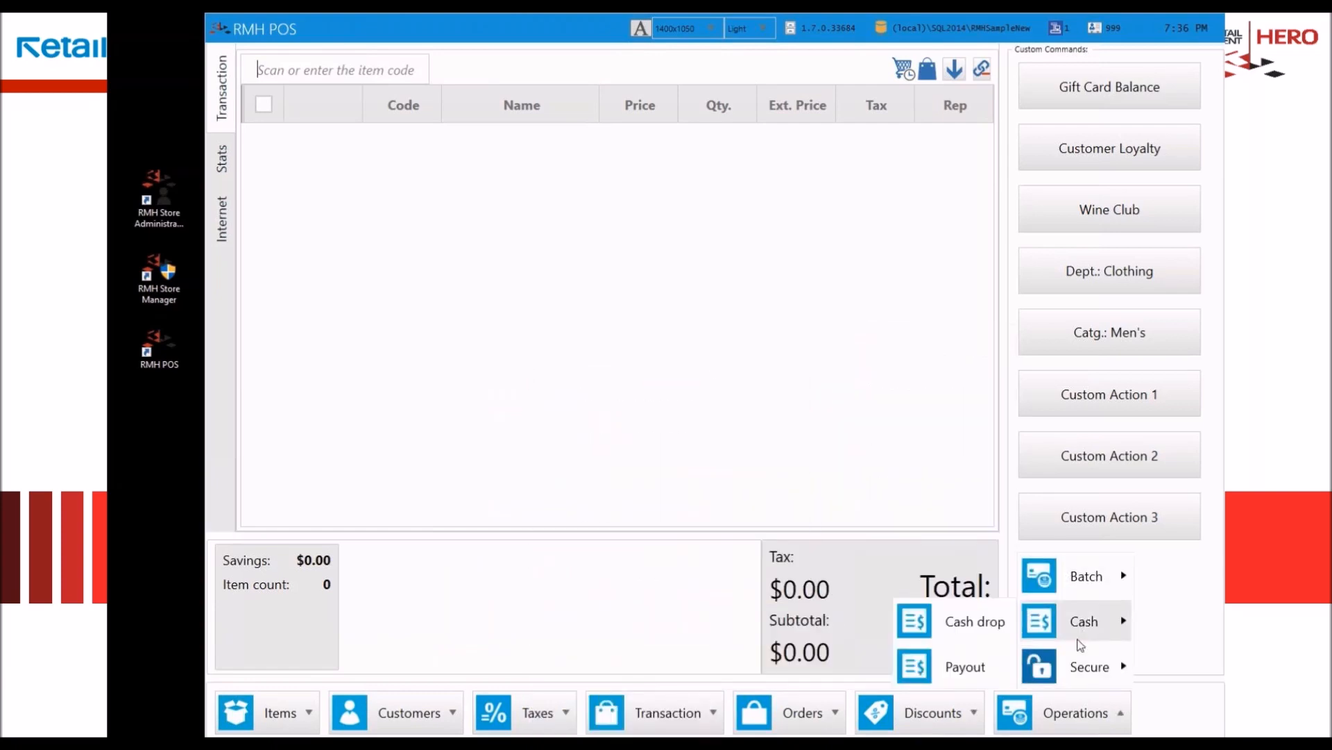
{"action": "mouse_move", "coordinate": [1077, 671]}
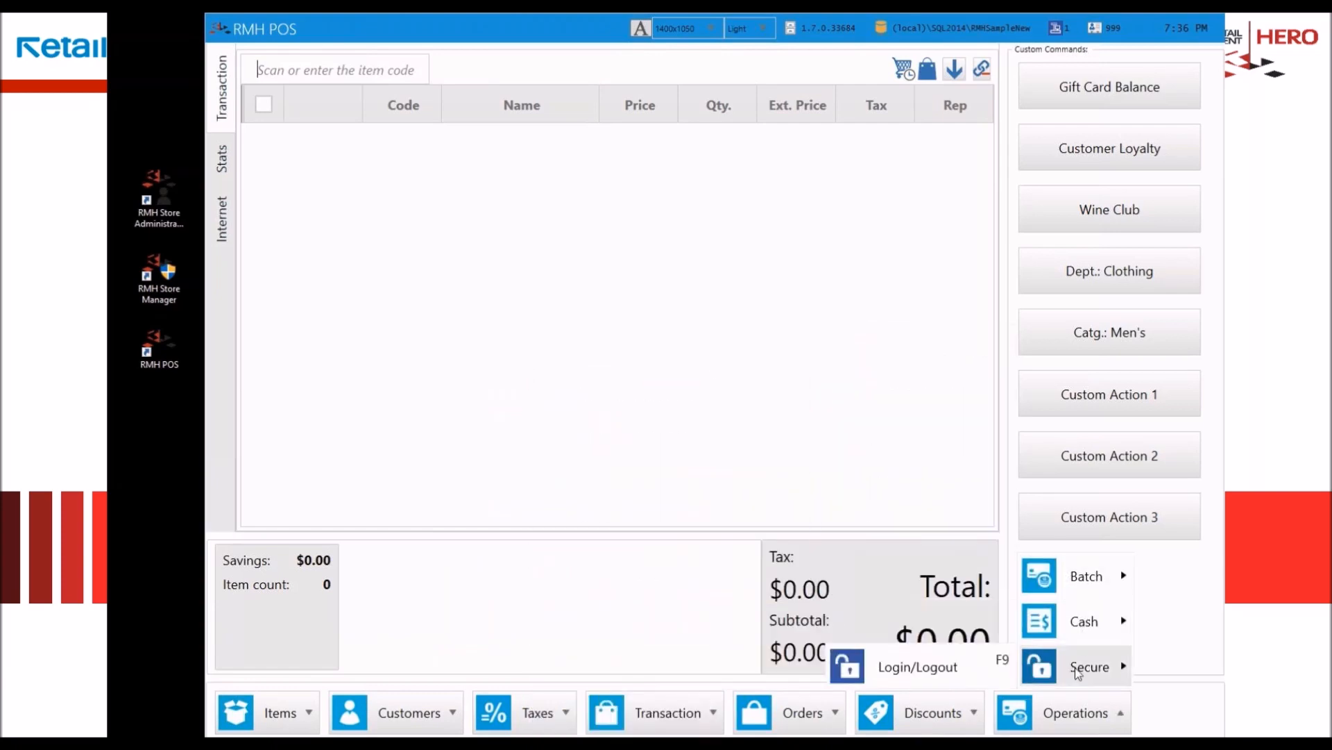
{"action": "left_click", "coordinate": [567, 456]}
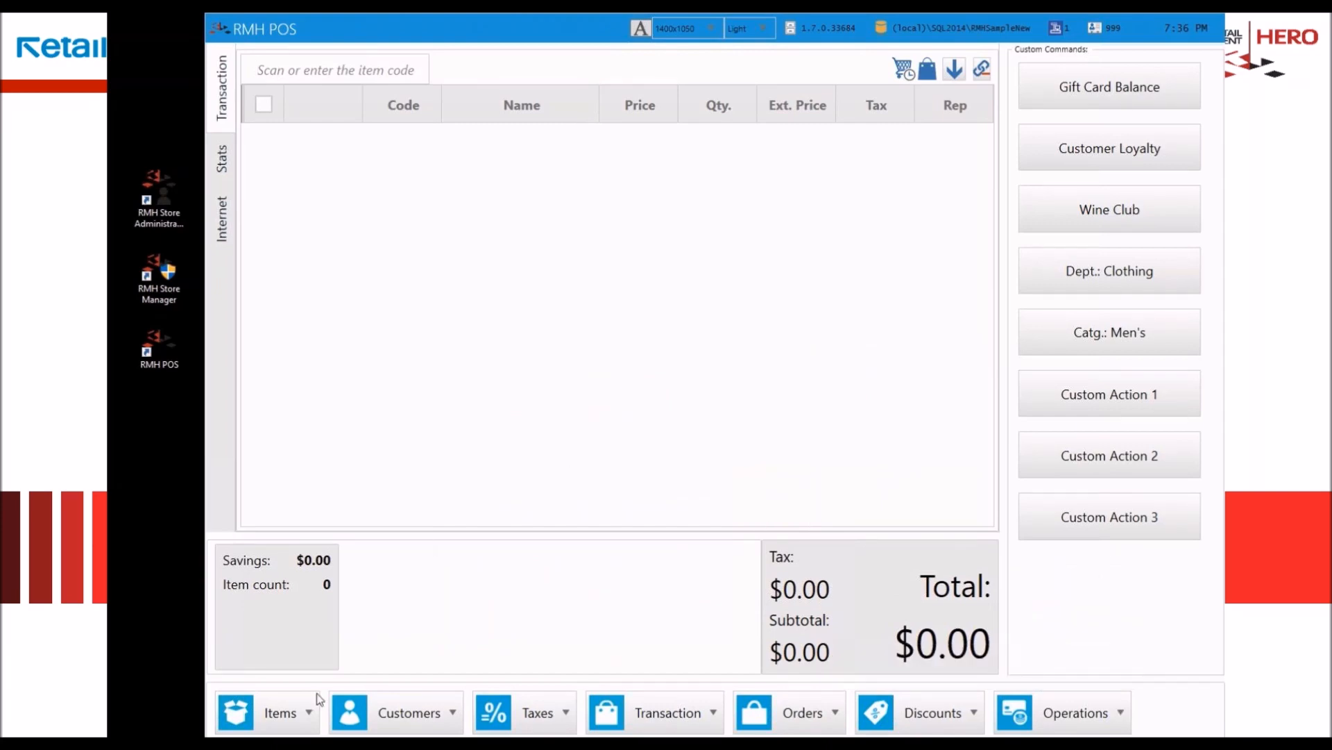
Step: Look up the 3-Wheel Scooter and the 3-Cube Storage for TVs and add both to the transaction
{"action": "left_click", "coordinate": [302, 710]}
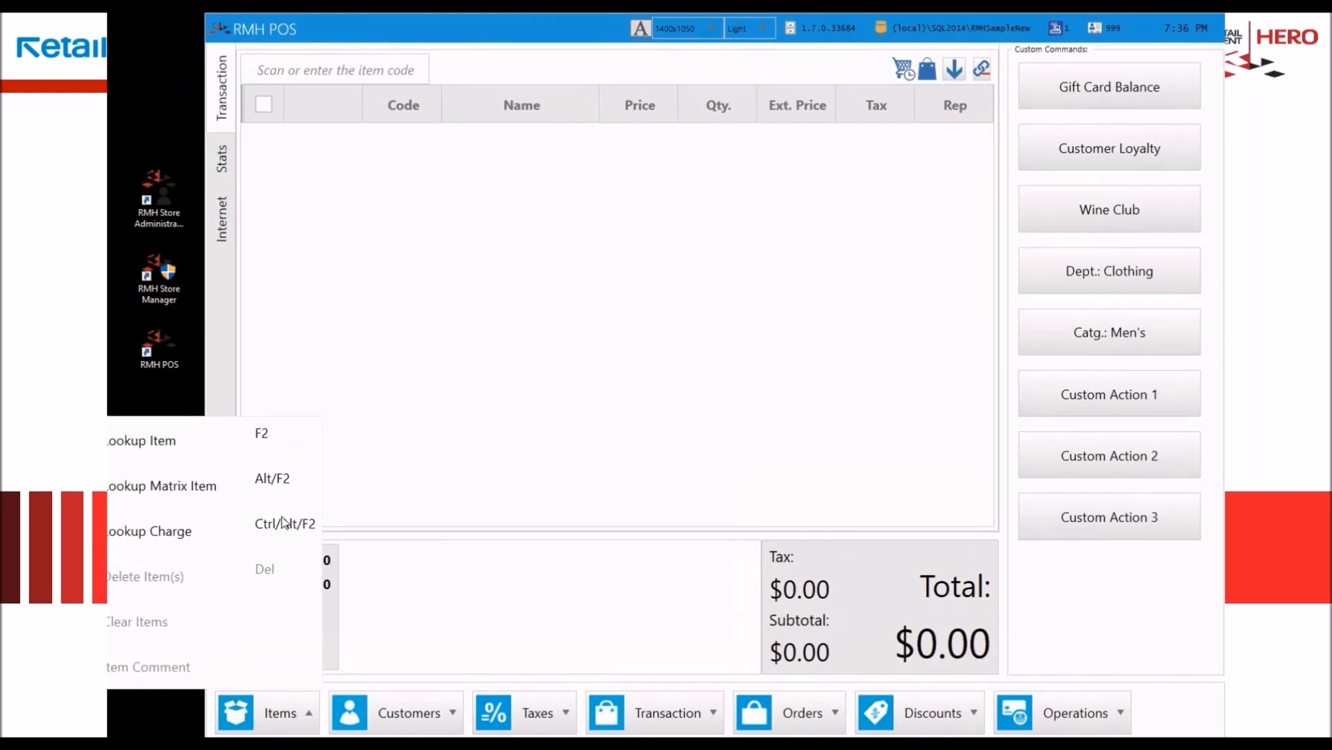
{"action": "left_click", "coordinate": [271, 440]}
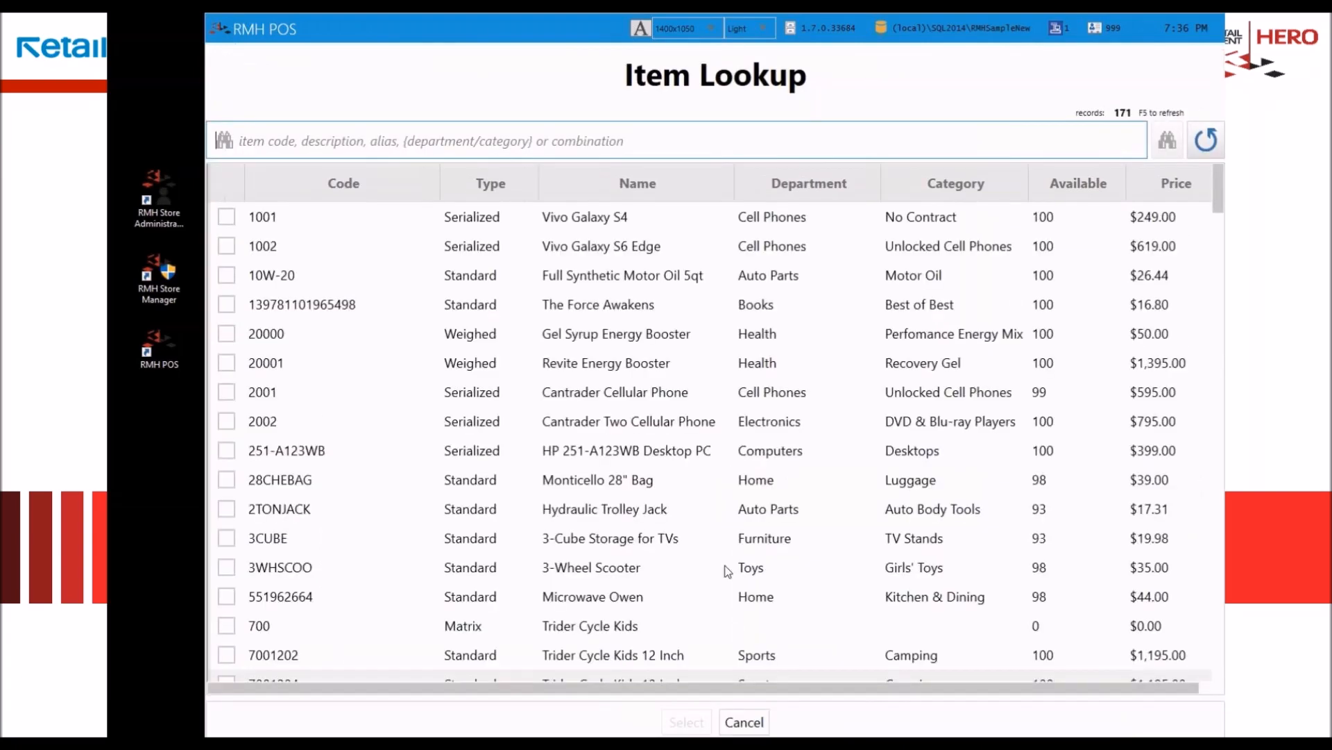
{"action": "left_click", "coordinate": [564, 567]}
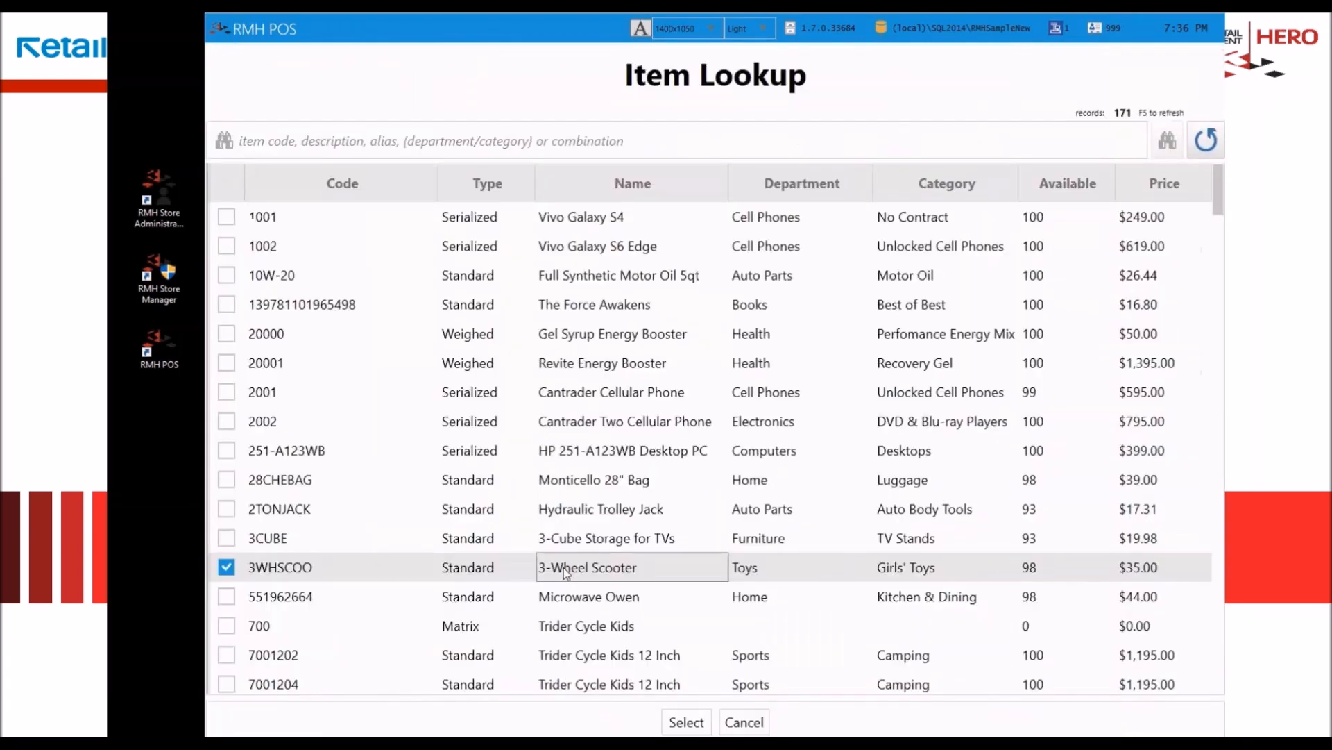
{"action": "double_click", "coordinate": [614, 544]}
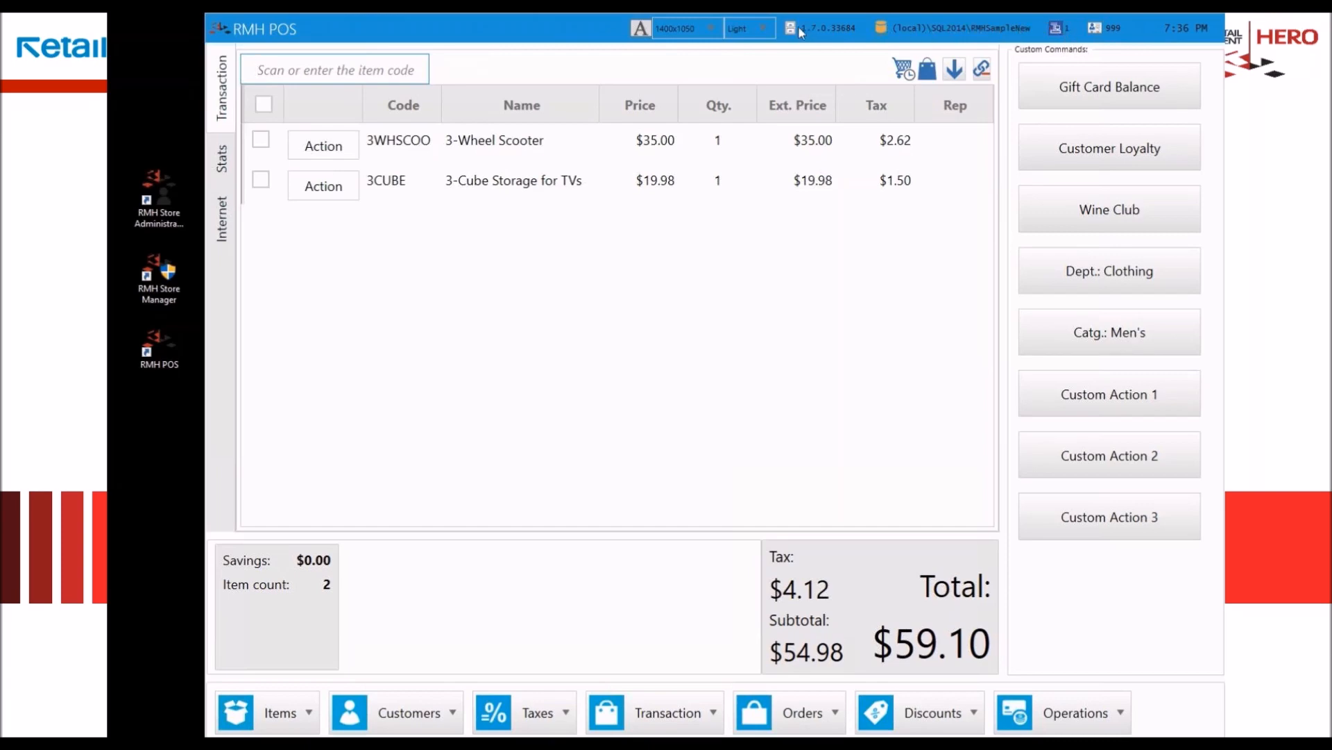
Step: Switch the interface theme to Dark and back to Light
{"action": "left_click", "coordinate": [764, 29]}
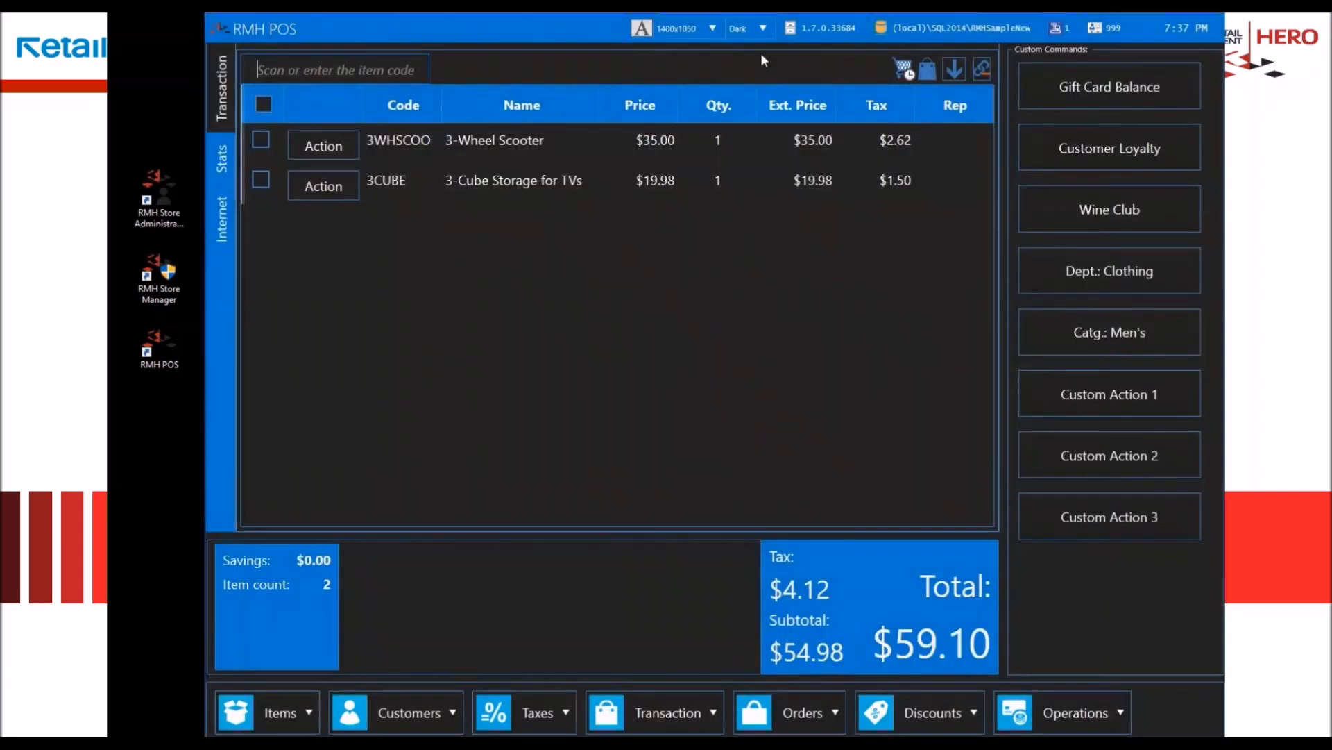
{"action": "left_click", "coordinate": [763, 29]}
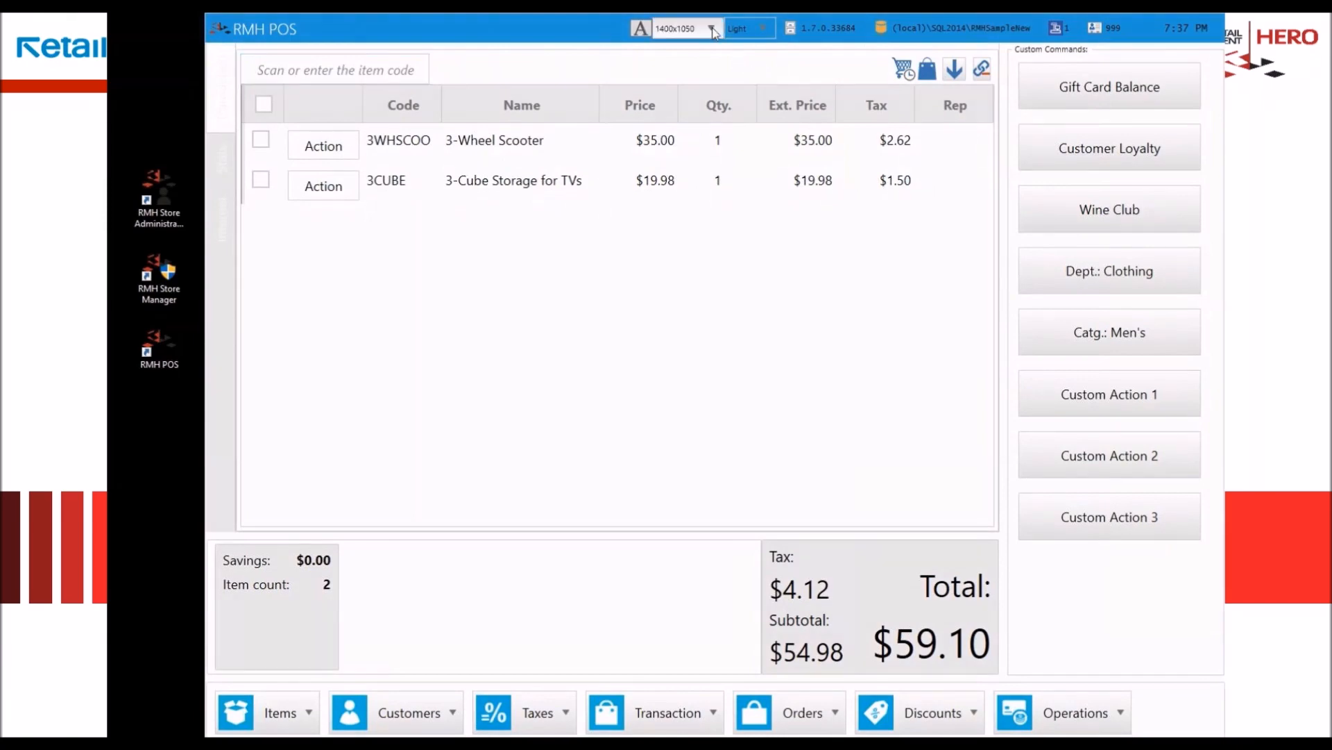
Step: Try the window resolutions 1280x960 and 1152x864, and return to 1400x1050
{"action": "left_click", "coordinate": [712, 28]}
{"action": "left_click", "coordinate": [706, 49]}
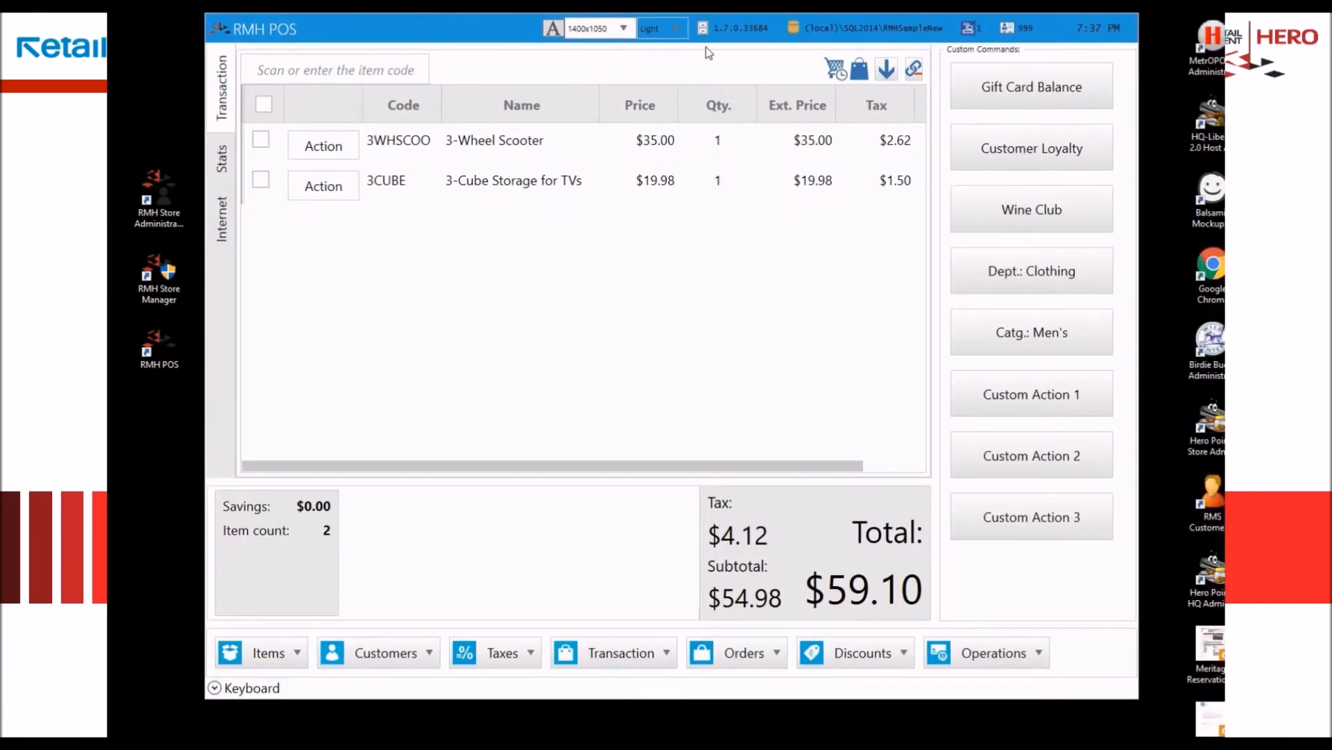
{"action": "left_click", "coordinate": [676, 28]}
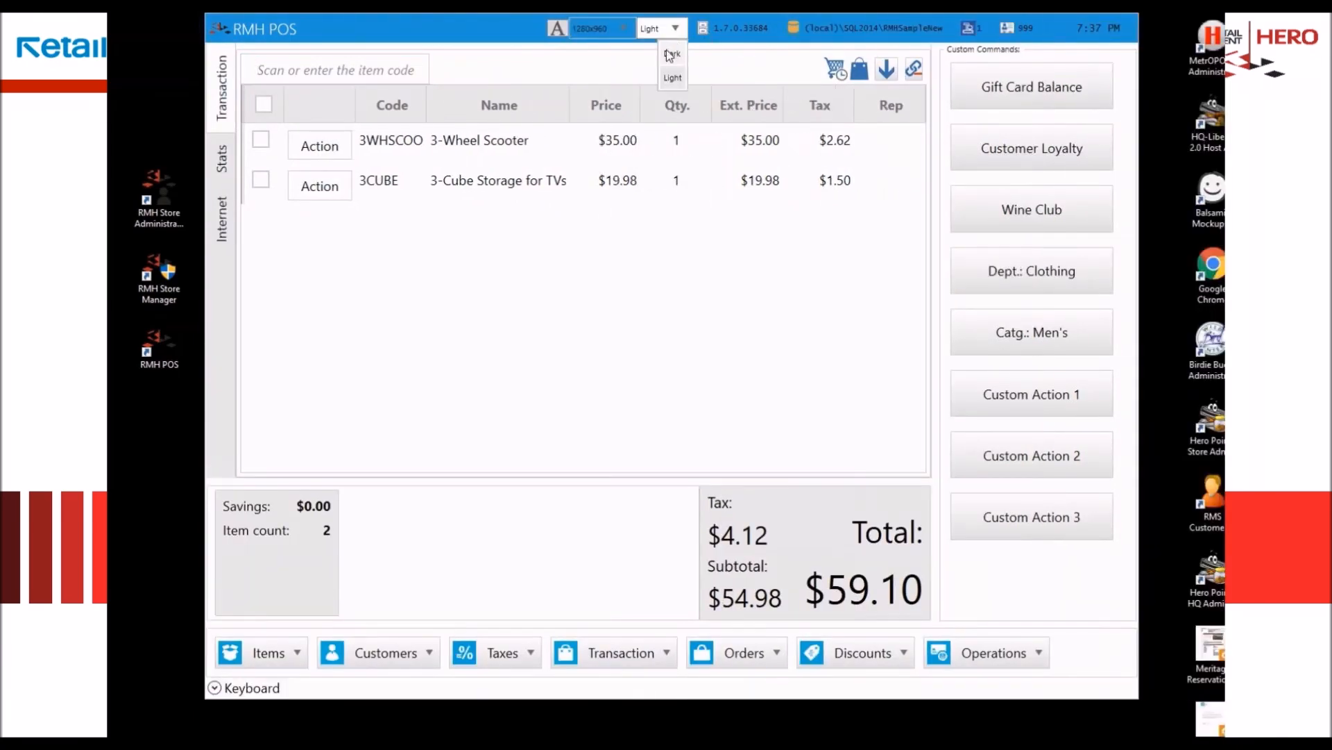
{"action": "left_click", "coordinate": [623, 29]}
{"action": "left_click", "coordinate": [623, 29]}
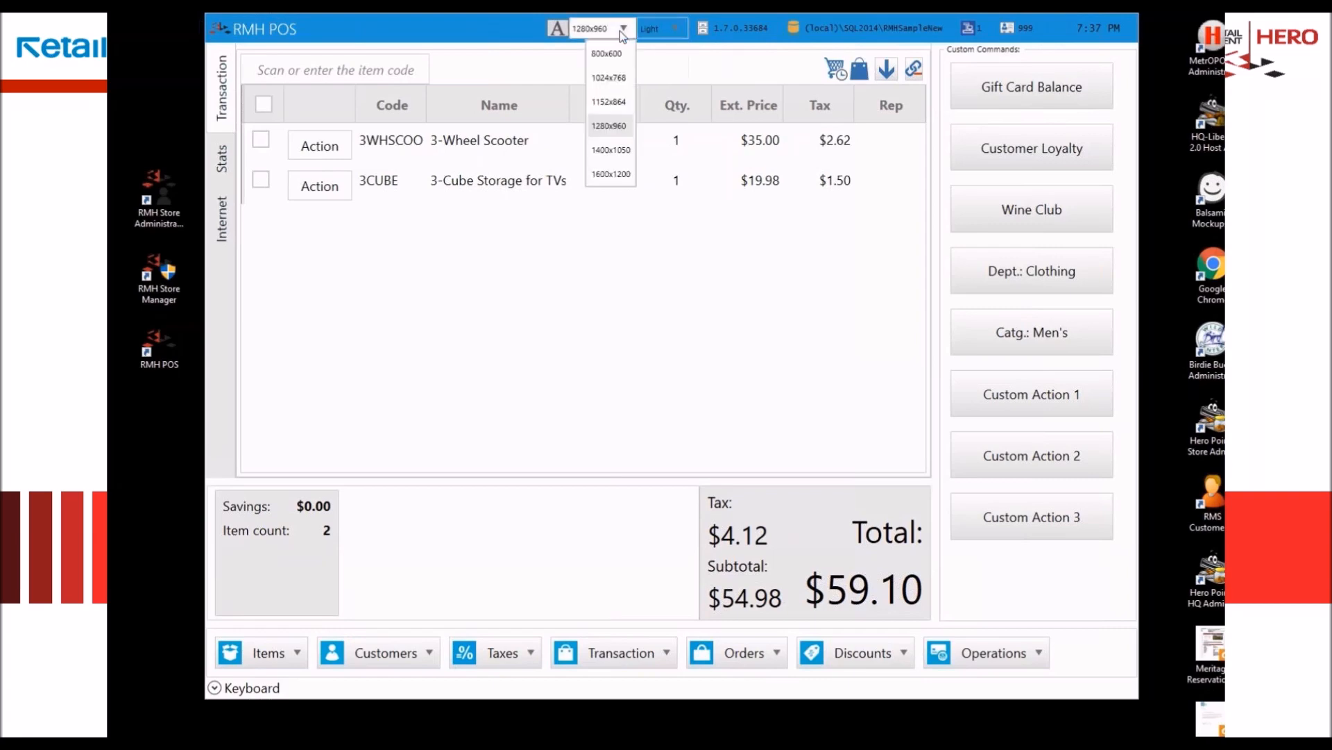
{"action": "left_click", "coordinate": [604, 102]}
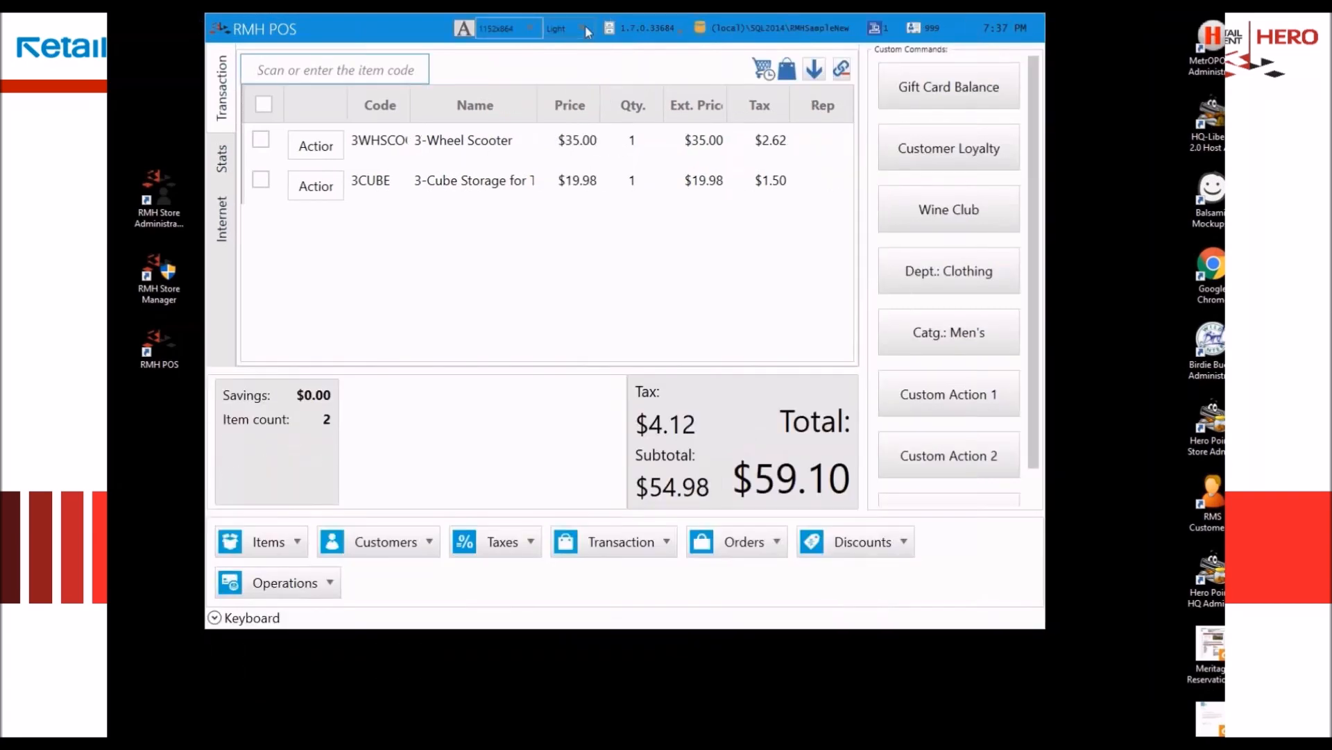
{"action": "left_click", "coordinate": [531, 26]}
{"action": "left_click", "coordinate": [513, 147]}
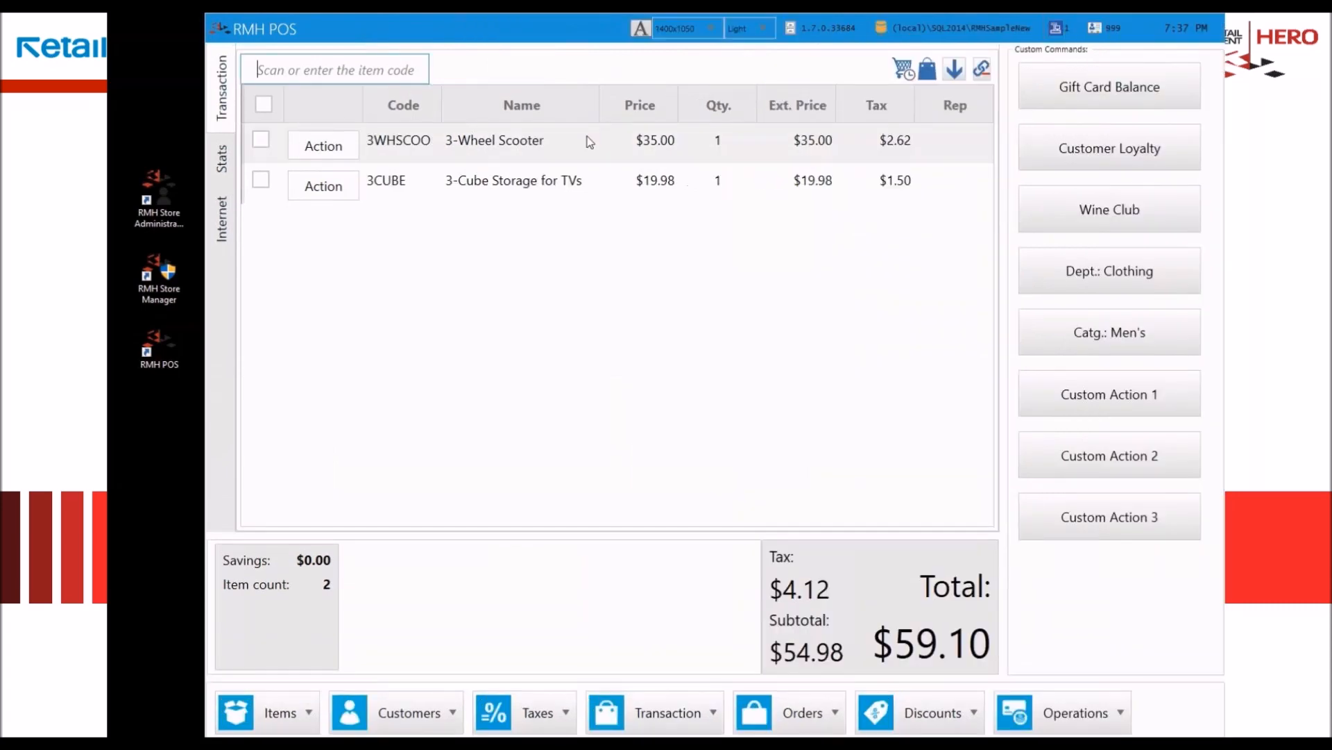
Step: Reduce the interface font size slightly and reset it to the default
{"action": "left_click", "coordinate": [637, 30]}
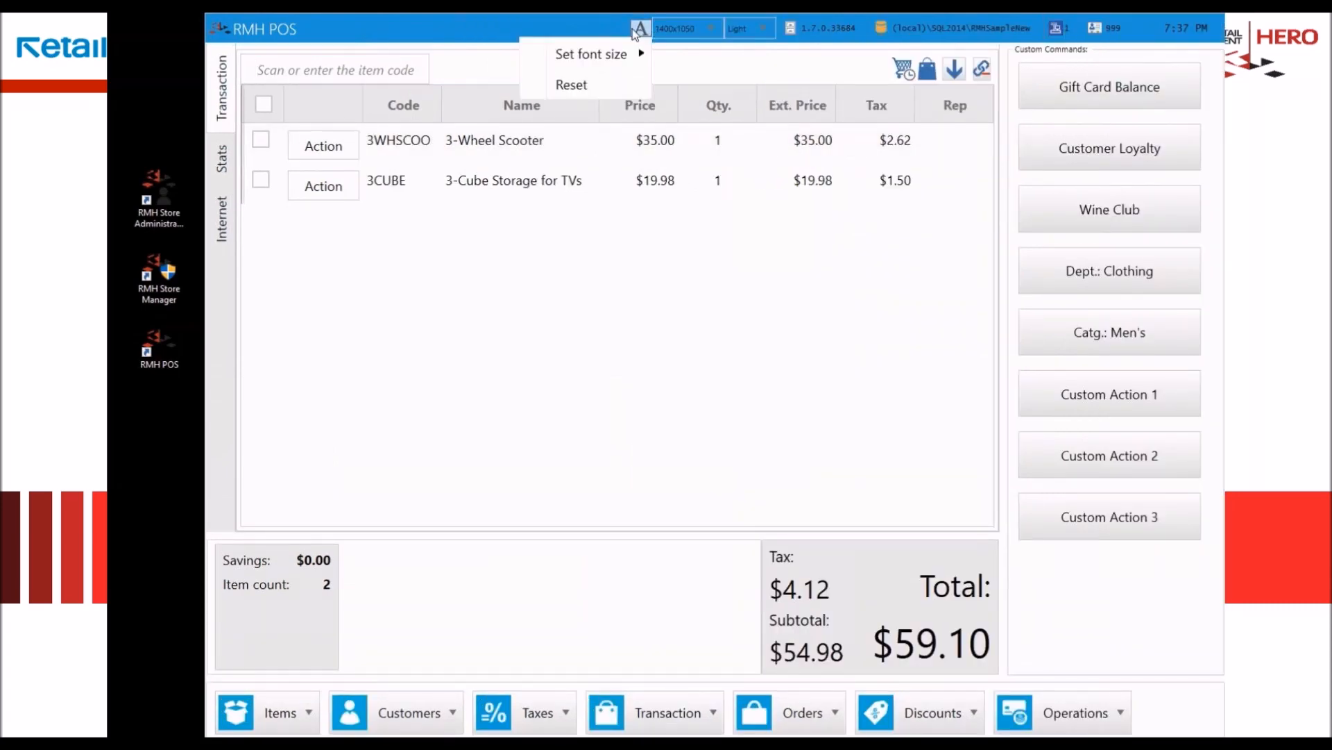
{"action": "mouse_move", "coordinate": [524, 62]}
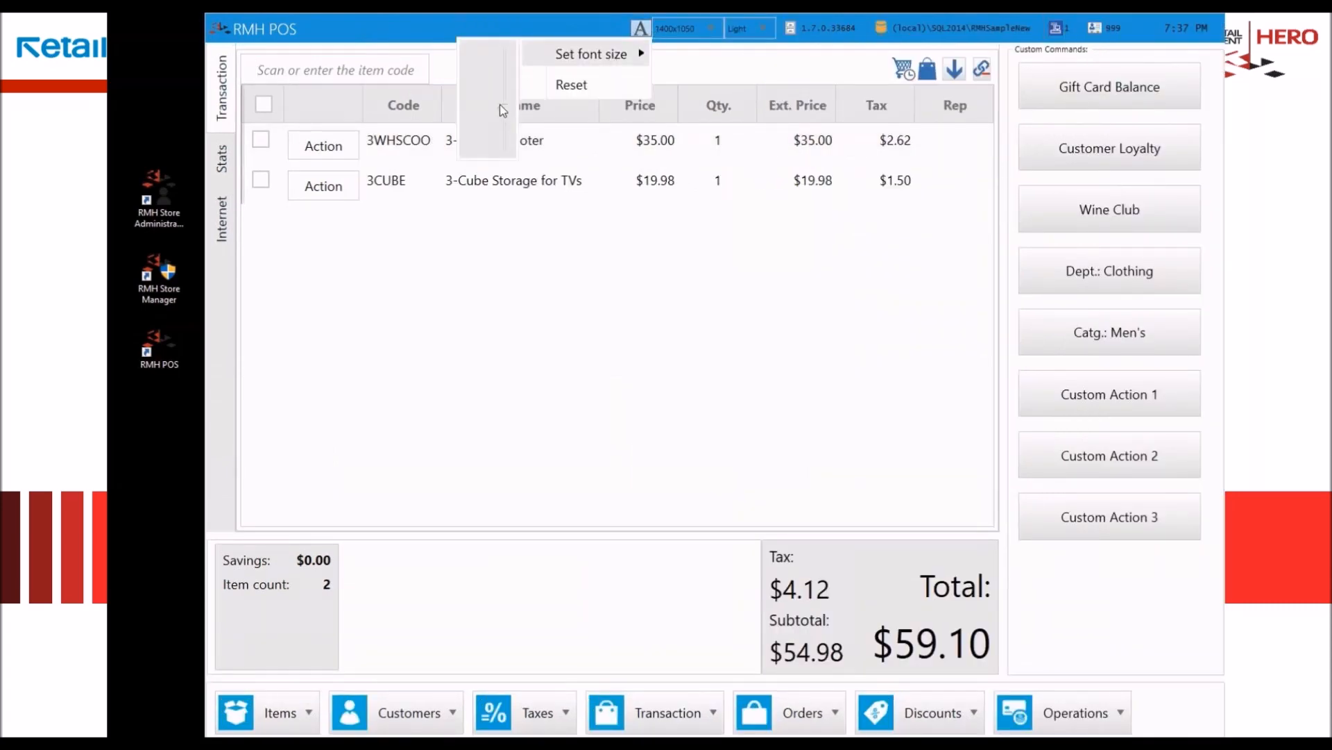
{"action": "mouse_move", "coordinate": [506, 110]}
{"action": "left_mouse_down"}
{"action": "mouse_move", "coordinate": [505, 81]}
{"action": "mouse_move", "coordinate": [496, 149]}
{"action": "mouse_move", "coordinate": [499, 113]}
{"action": "left_mouse_up"}
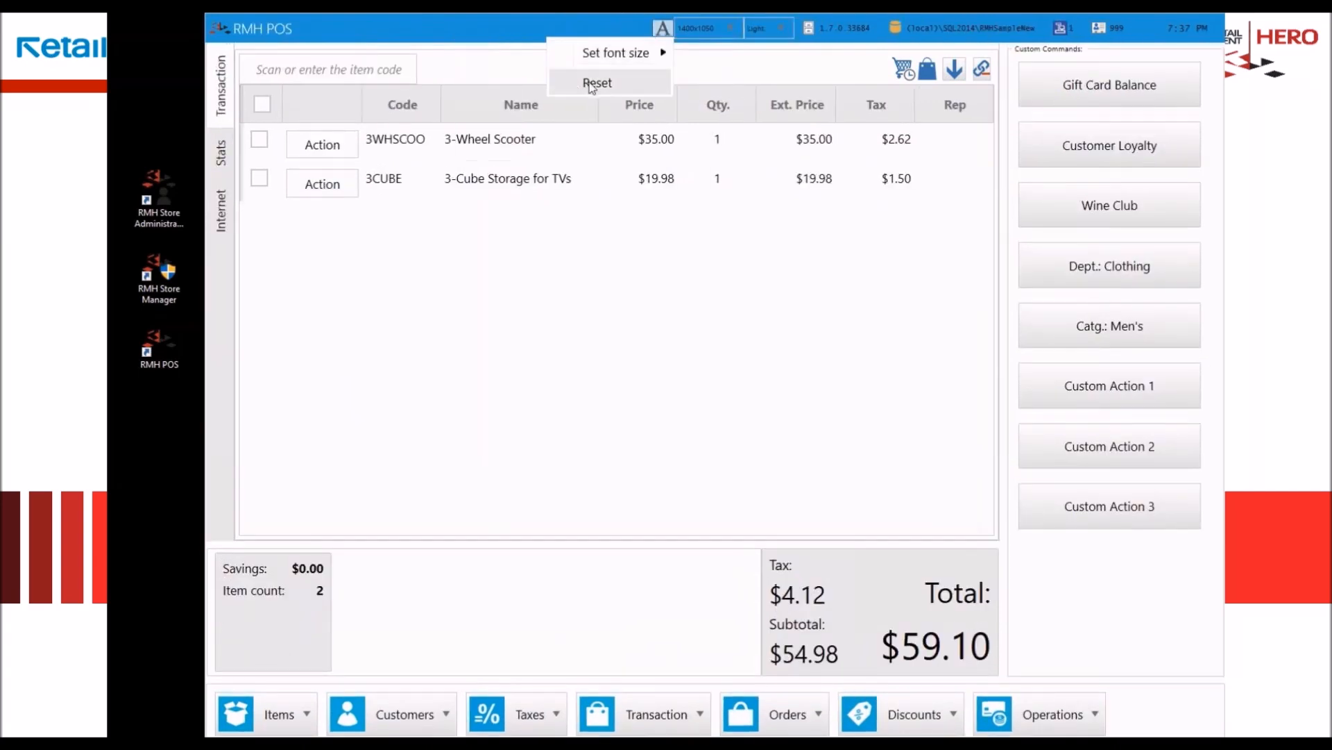
{"action": "left_click", "coordinate": [589, 82]}
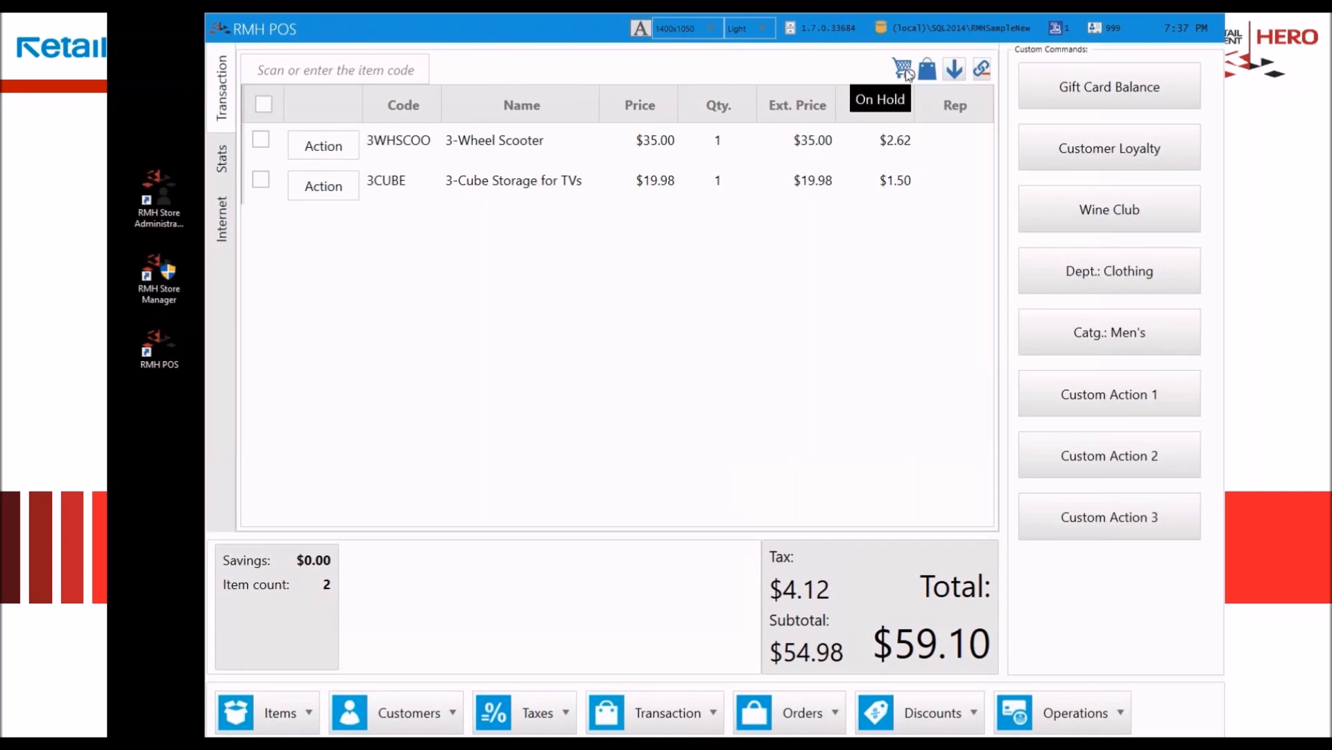
{"action": "left_click", "coordinate": [956, 70]}
{"action": "left_click", "coordinate": [957, 70]}
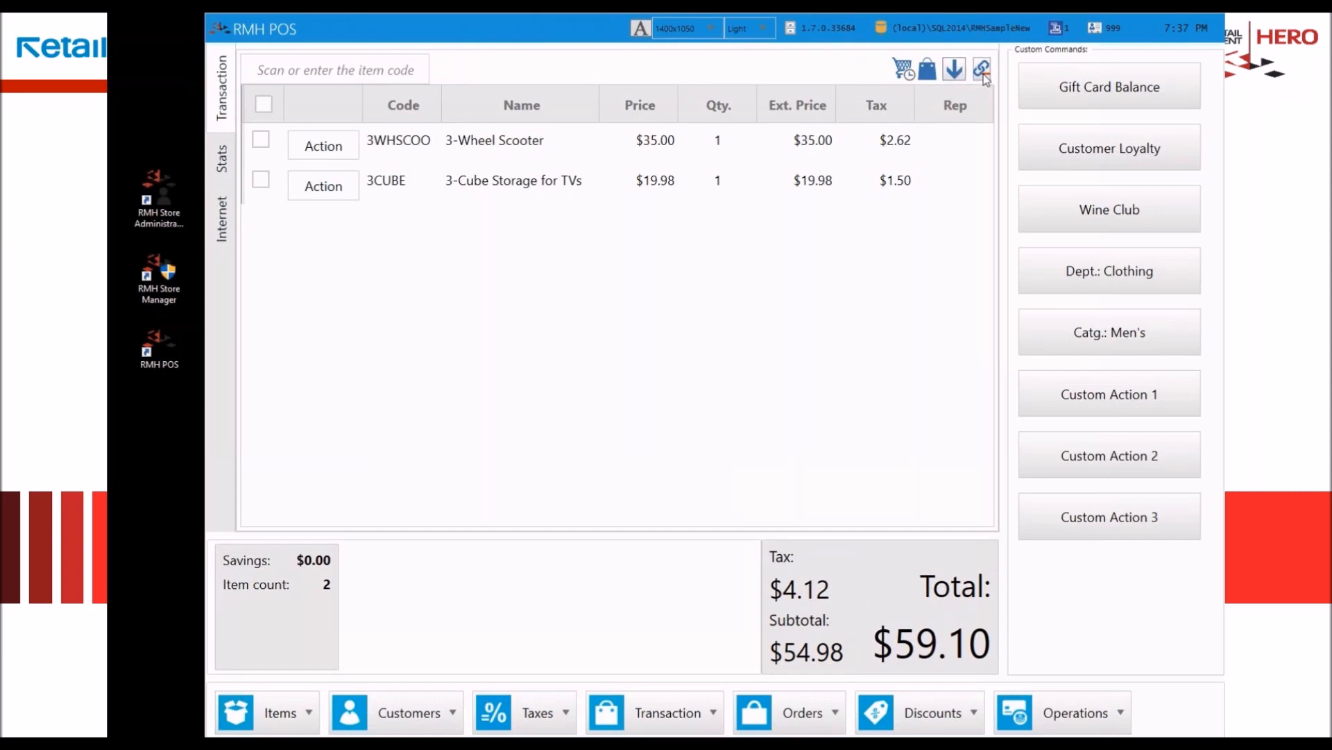
{"action": "left_click", "coordinate": [984, 73]}
Step: Hide the Rep and Name columns in the transaction grid
{"action": "right_click", "coordinate": [525, 111]}
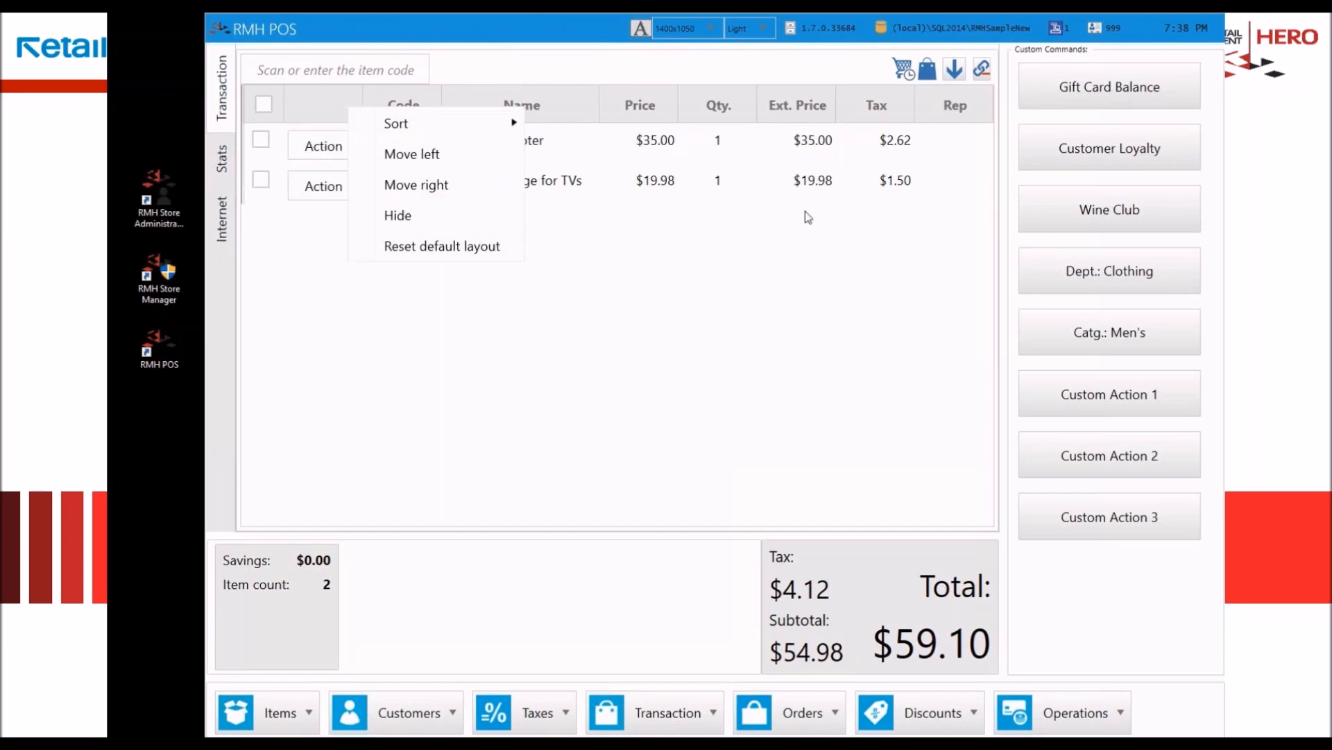
{"action": "right_click", "coordinate": [954, 106]}
{"action": "right_click", "coordinate": [953, 108]}
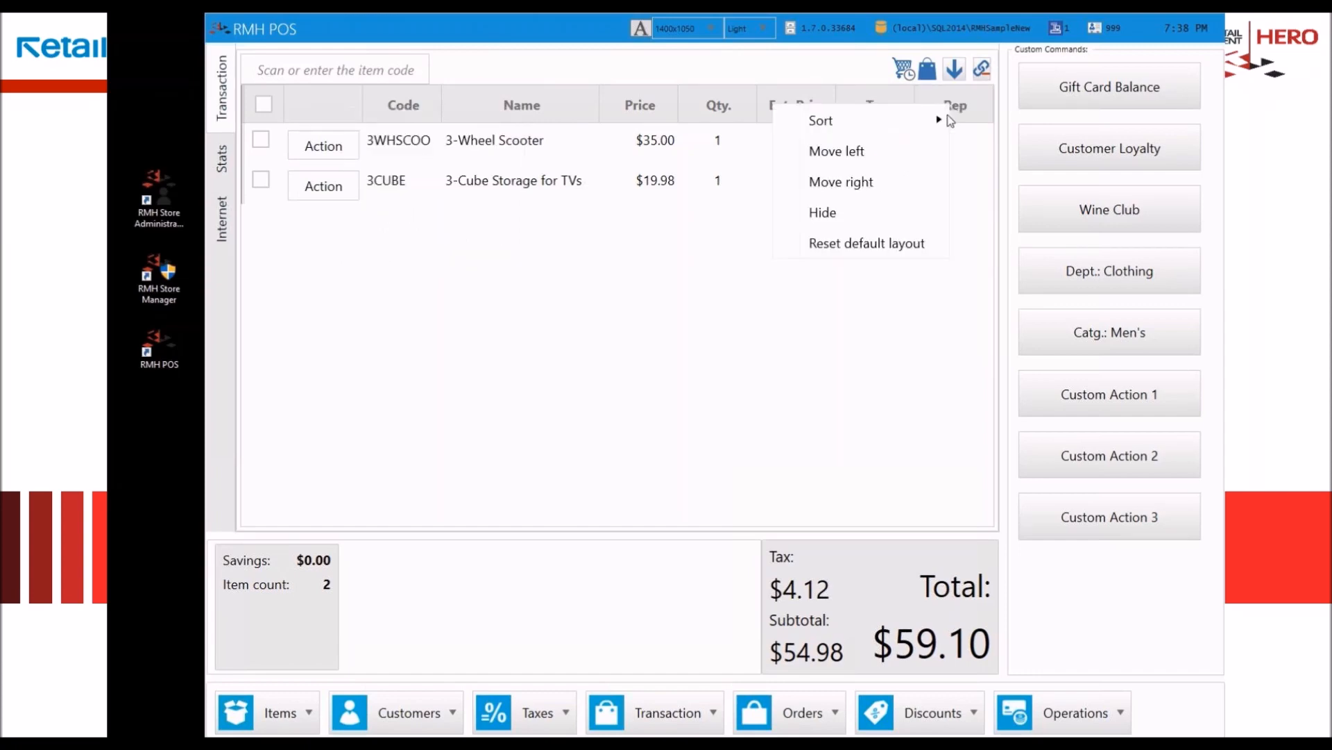
{"action": "left_click", "coordinate": [887, 212]}
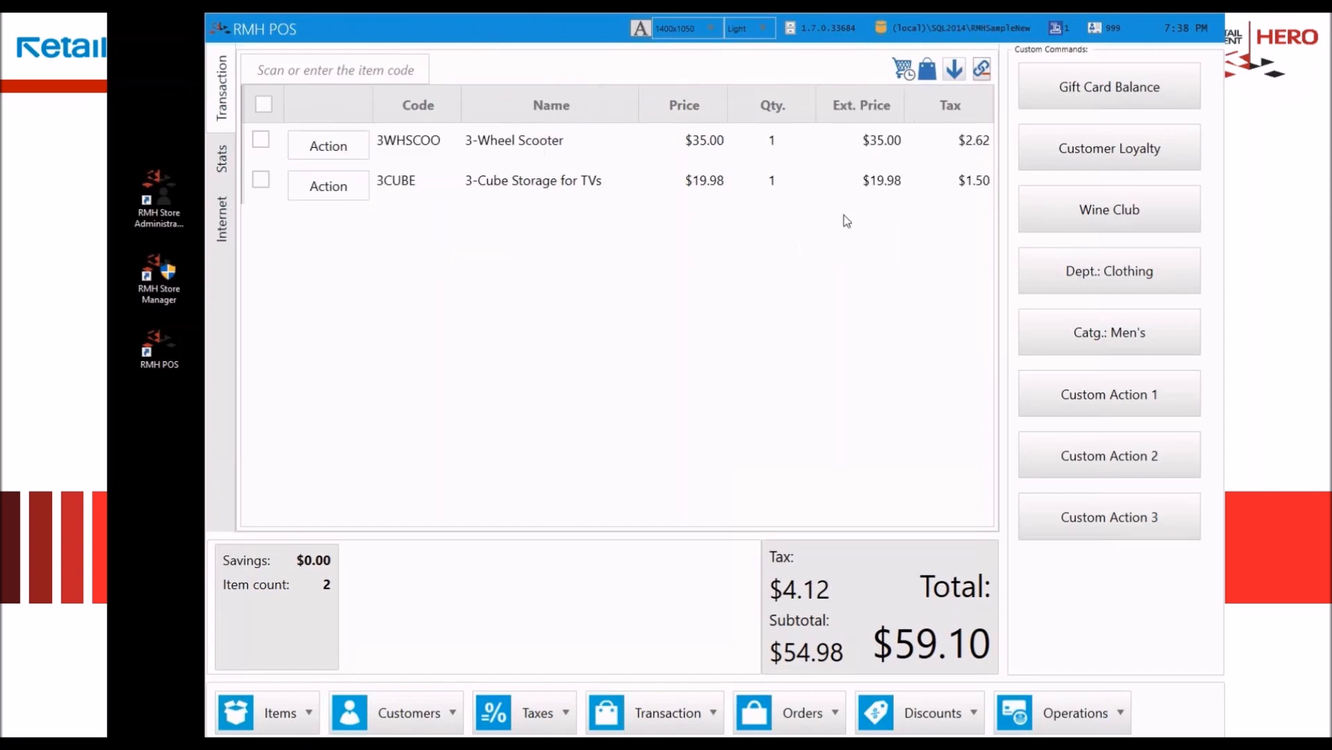
{"action": "right_click", "coordinate": [512, 109]}
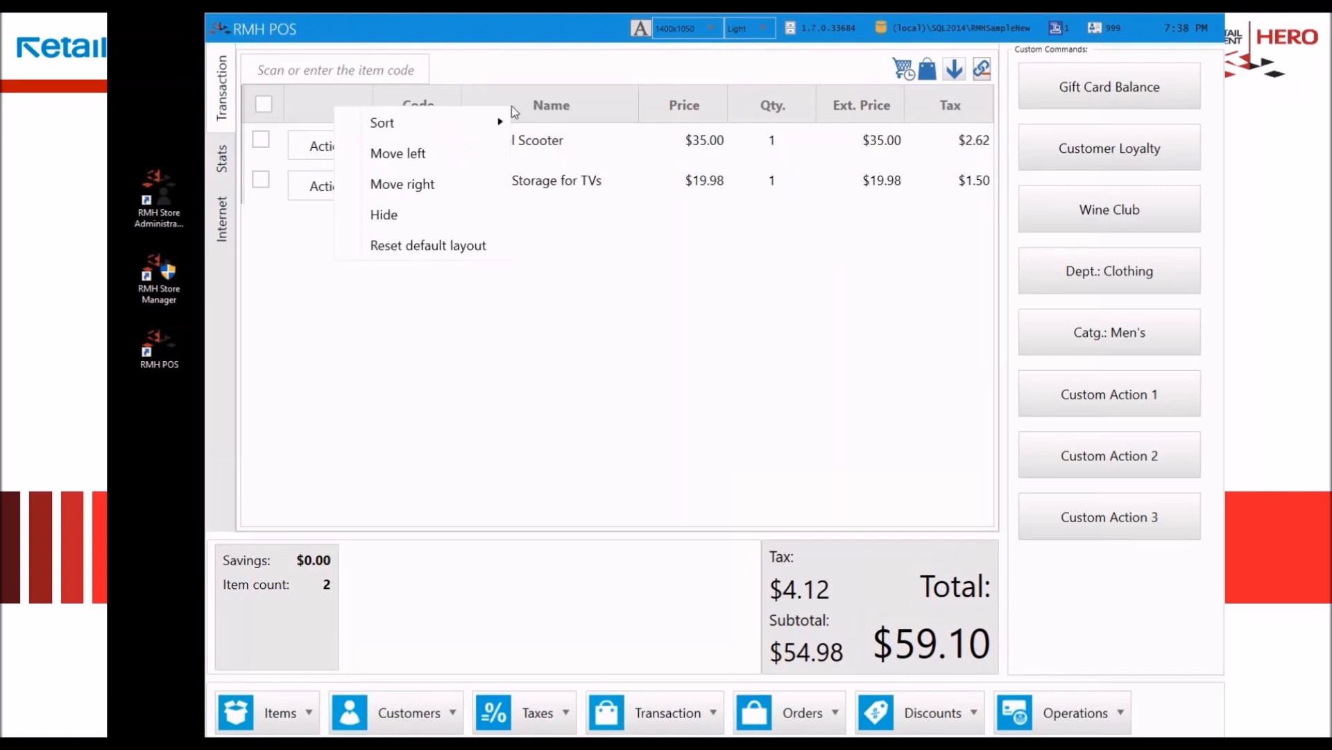
{"action": "left_click", "coordinate": [464, 219]}
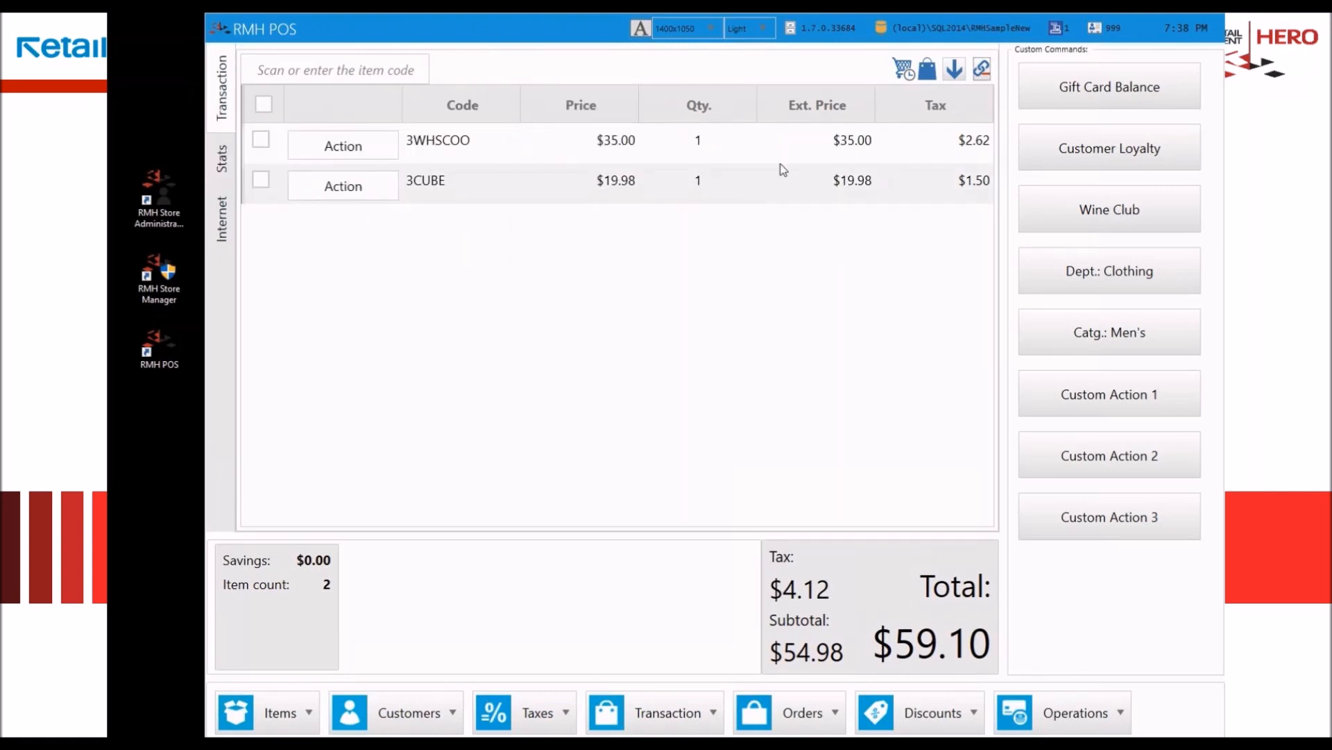
Step: Move the Qty. column one place left, before Price, and reset the transaction grid to its default layout
{"action": "right_click", "coordinate": [696, 102]}
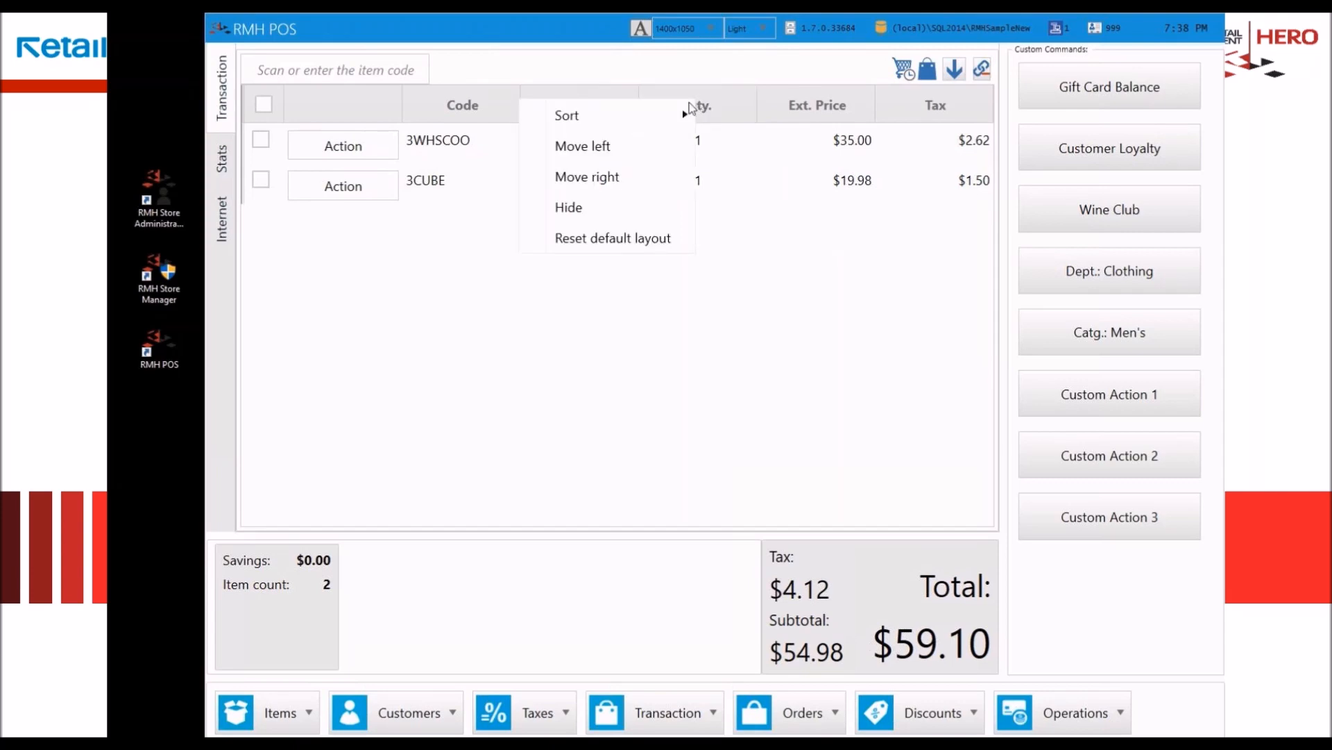
{"action": "left_click", "coordinate": [635, 144]}
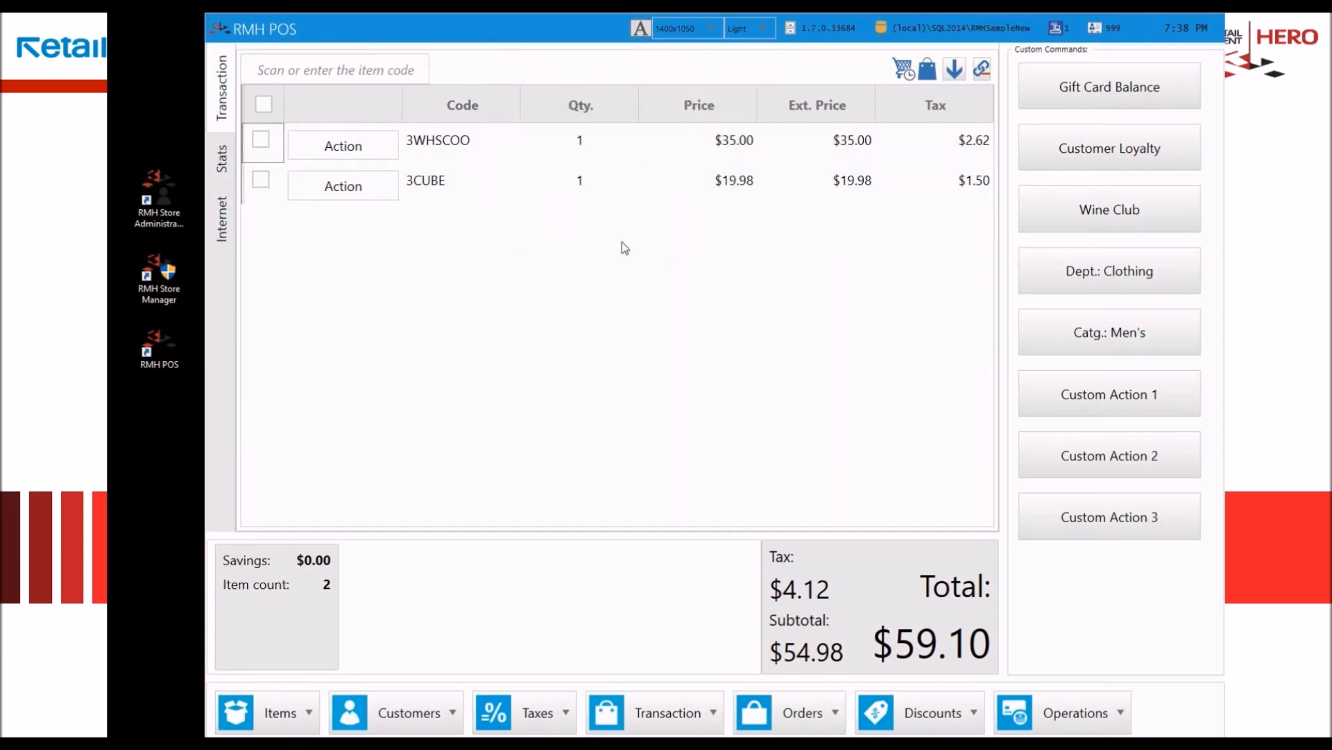
{"action": "right_click", "coordinate": [904, 108]}
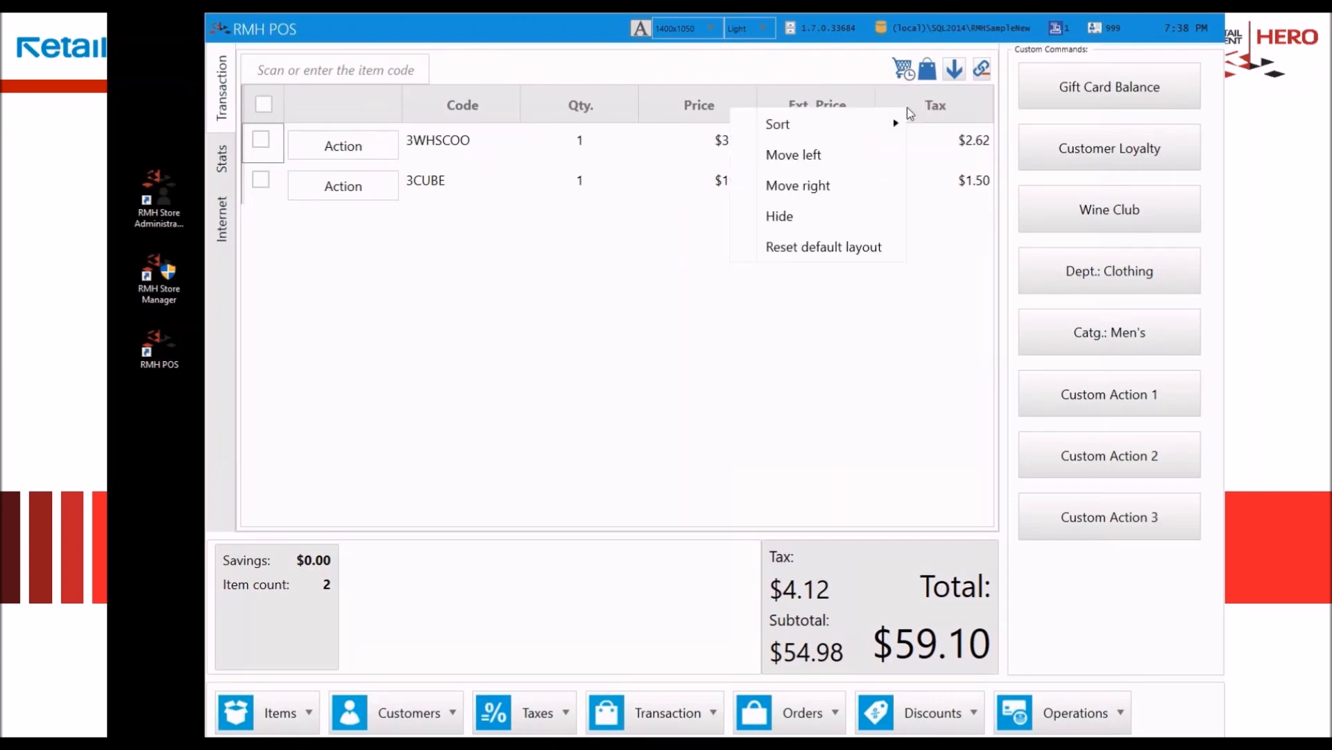
{"action": "left_click", "coordinate": [820, 248]}
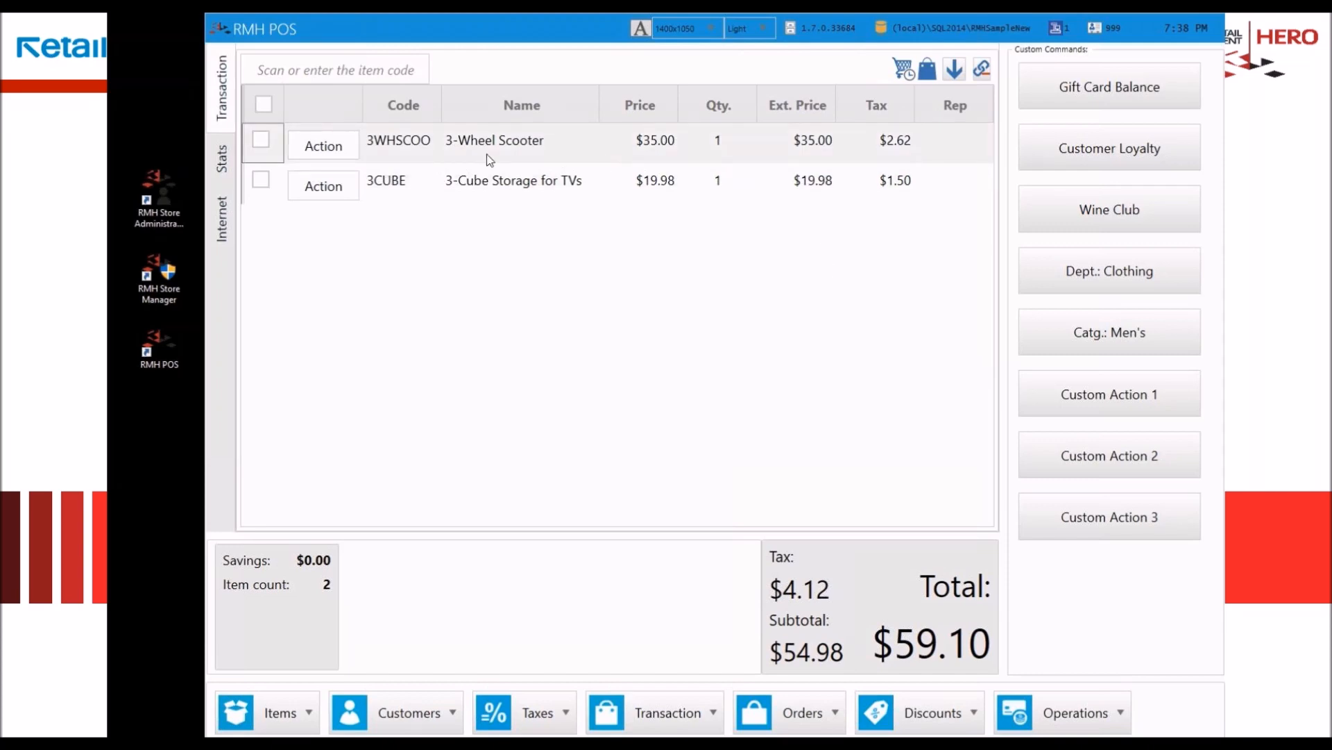
Step: Add the Monticello 28" Bag to the transaction through the item lookup
{"action": "right_click", "coordinate": [393, 243]}
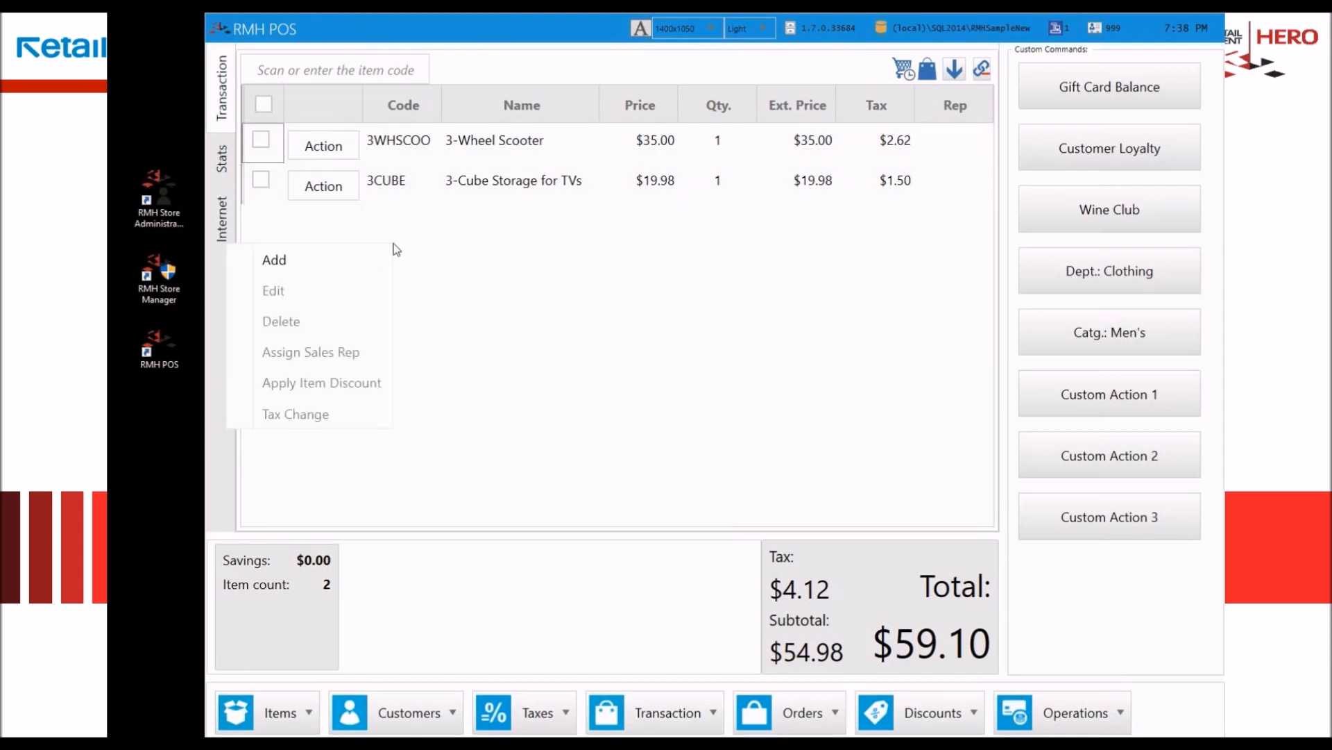
{"action": "left_click", "coordinate": [297, 263]}
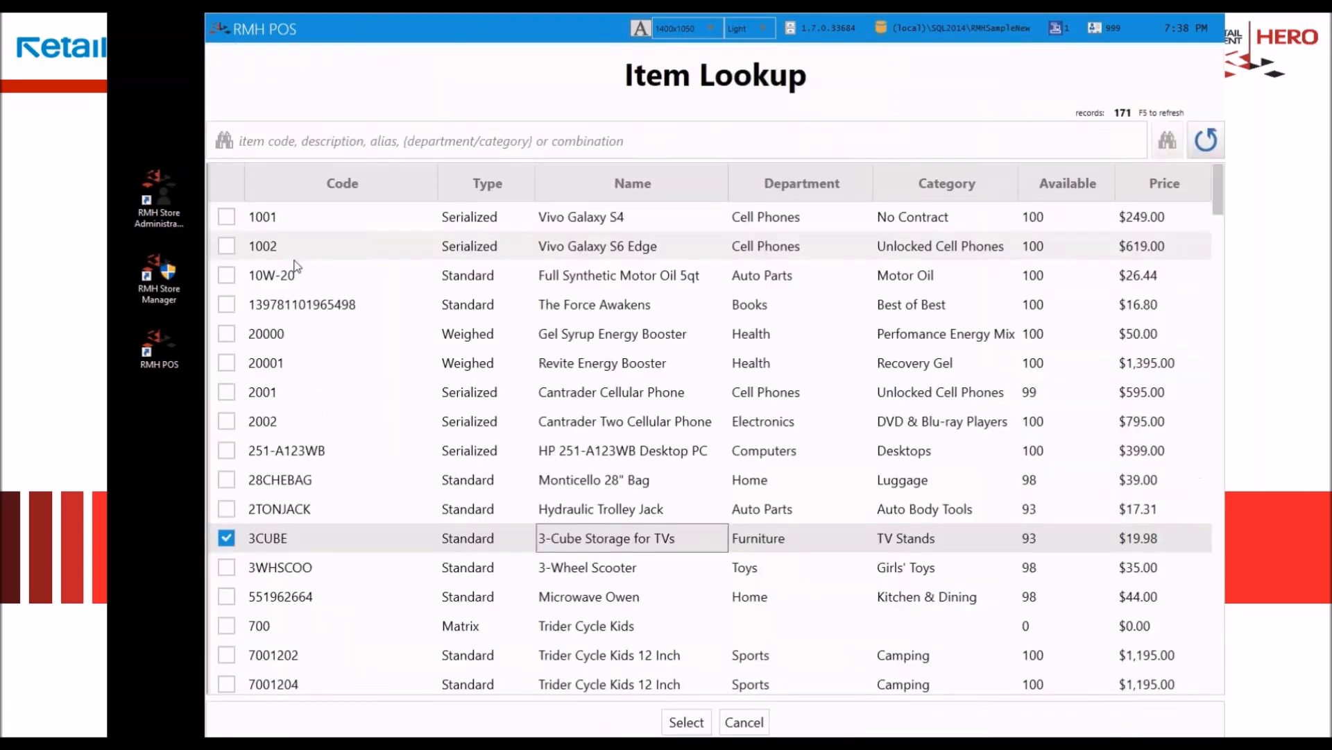
{"action": "double_click", "coordinate": [588, 479]}
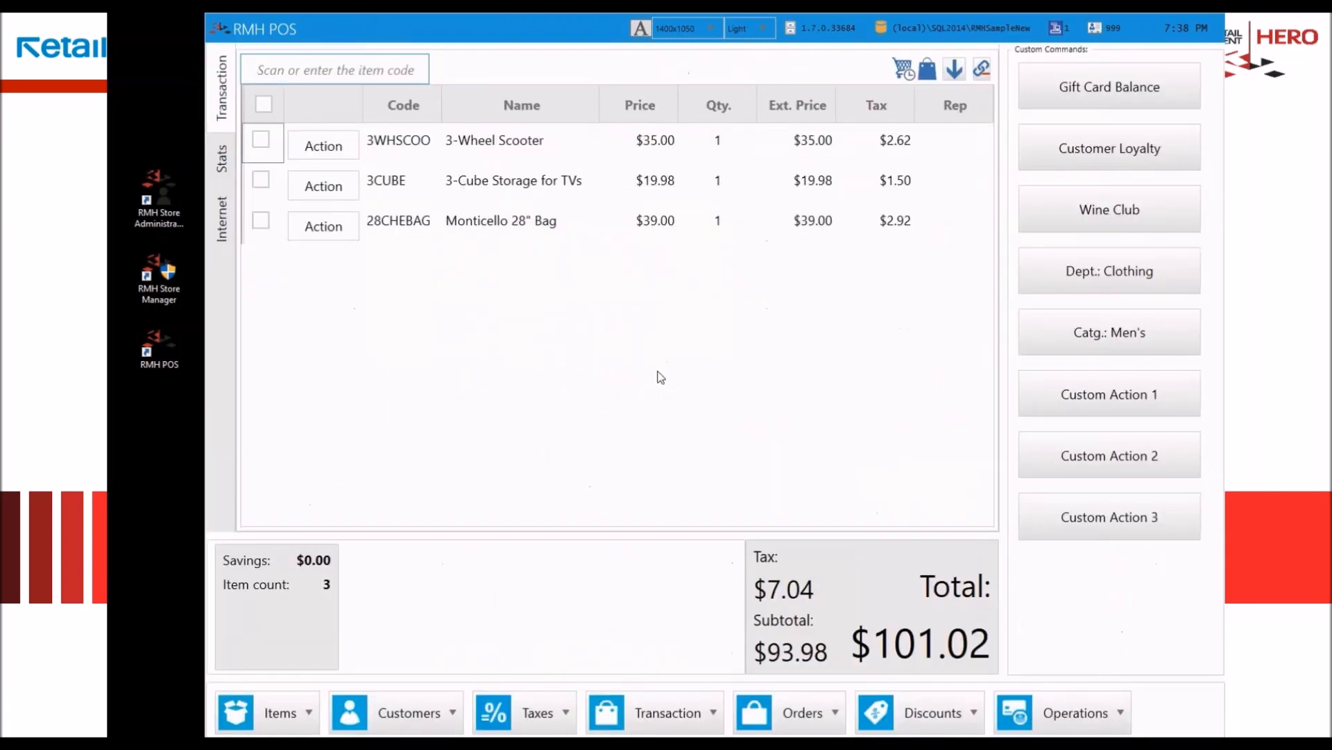
Step: Select all three transaction items and assign them the second sales rep in the lookup list
{"action": "left_click", "coordinate": [266, 107]}
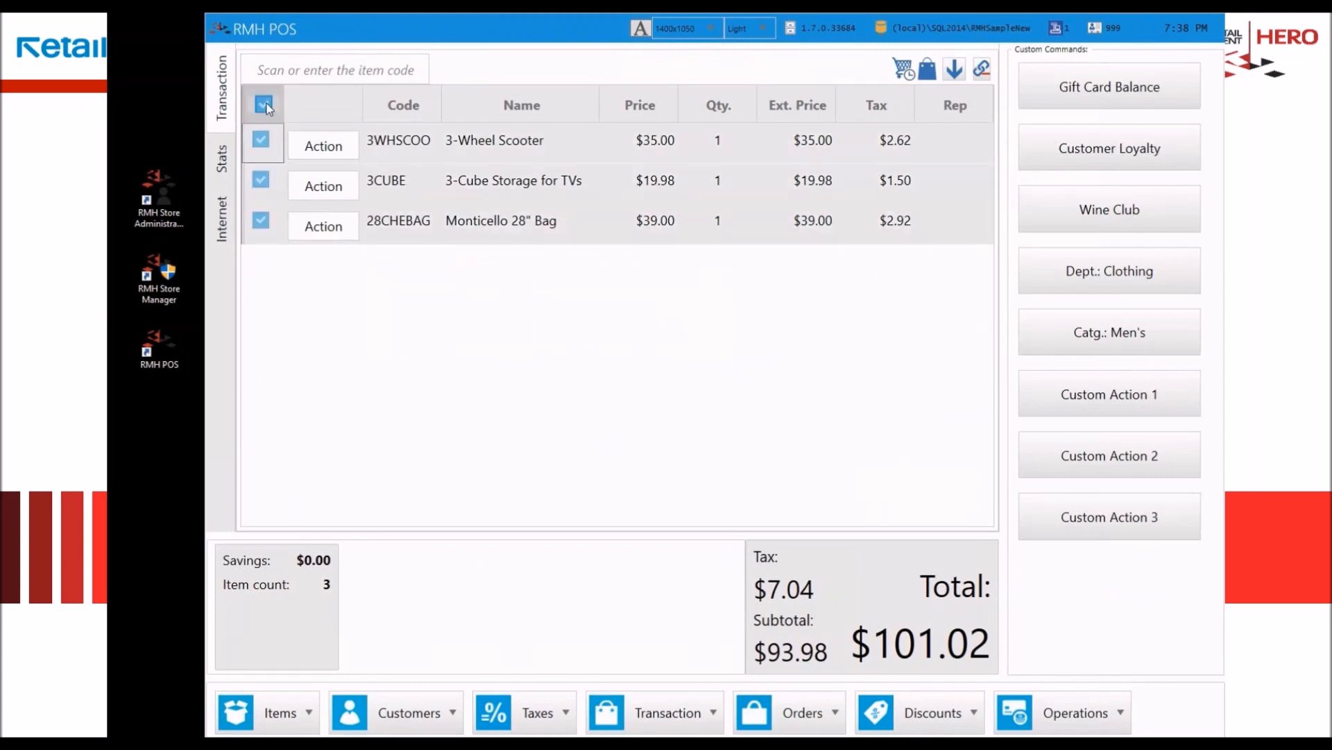
{"action": "right_click", "coordinate": [439, 148]}
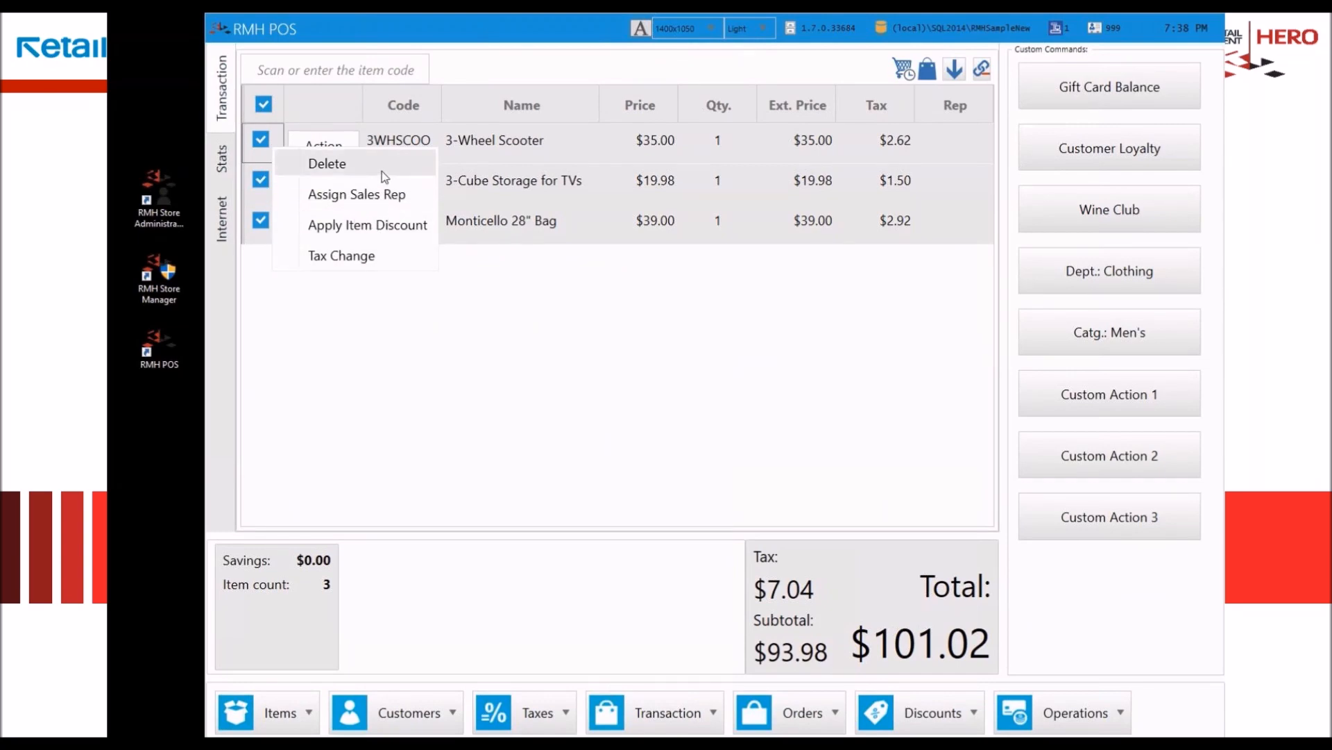
{"action": "left_click", "coordinate": [382, 197]}
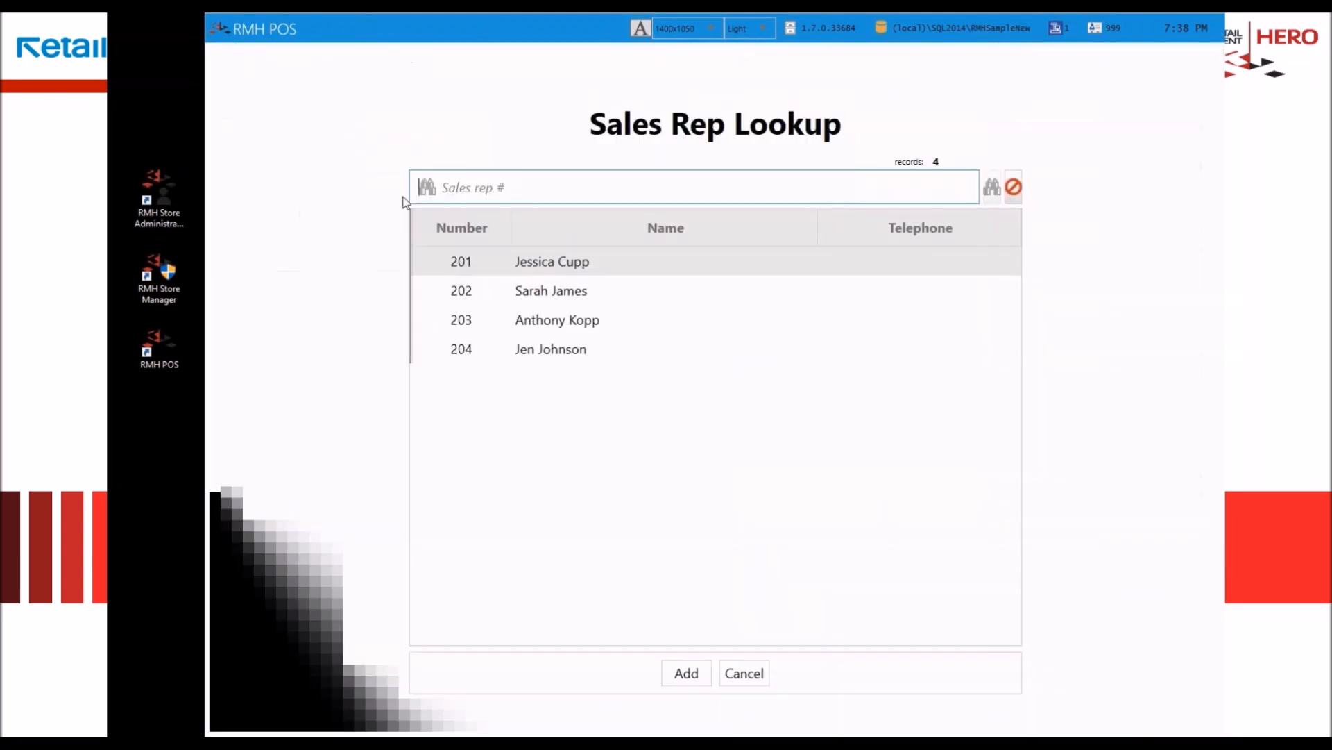
{"action": "left_click", "coordinate": [563, 297]}
{"action": "double_click", "coordinate": [562, 297]}
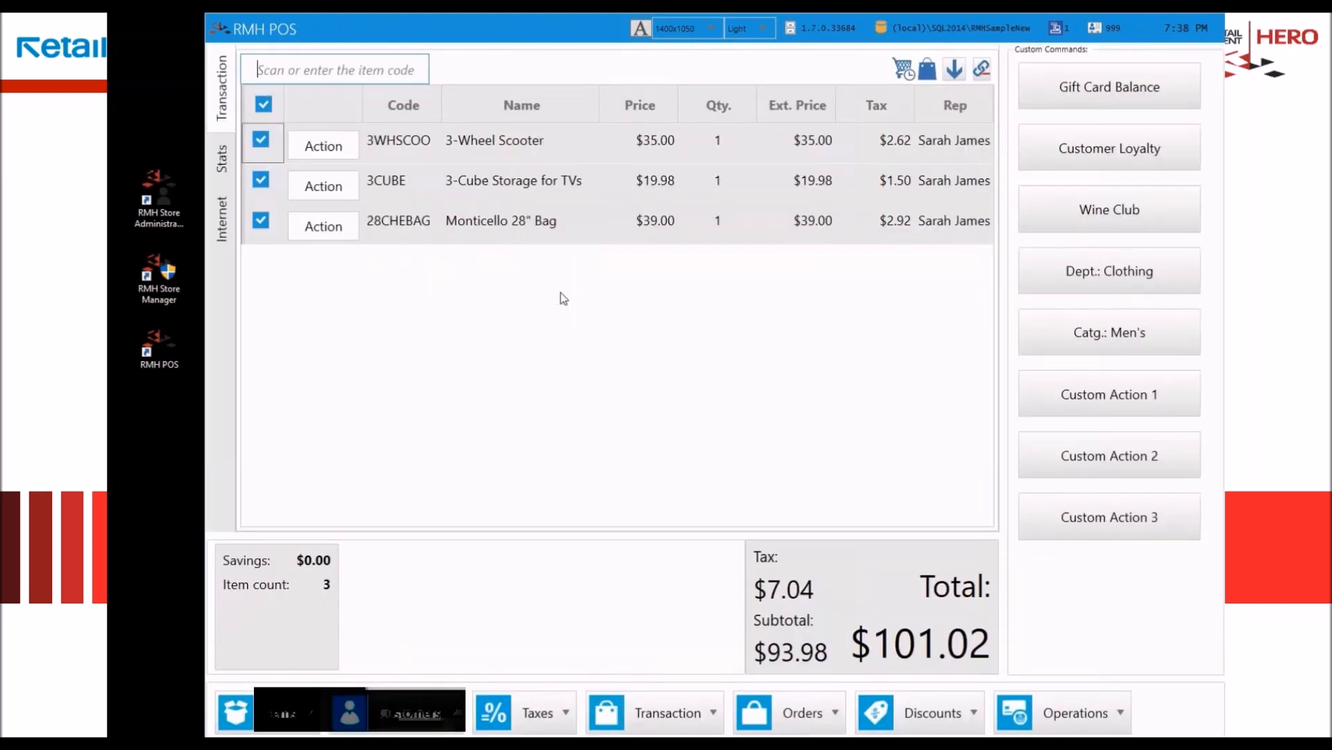
Step: Change the sales rep of the 3-Cube Storage for TVs line to the last rep in the lookup list
{"action": "right_click", "coordinate": [930, 188]}
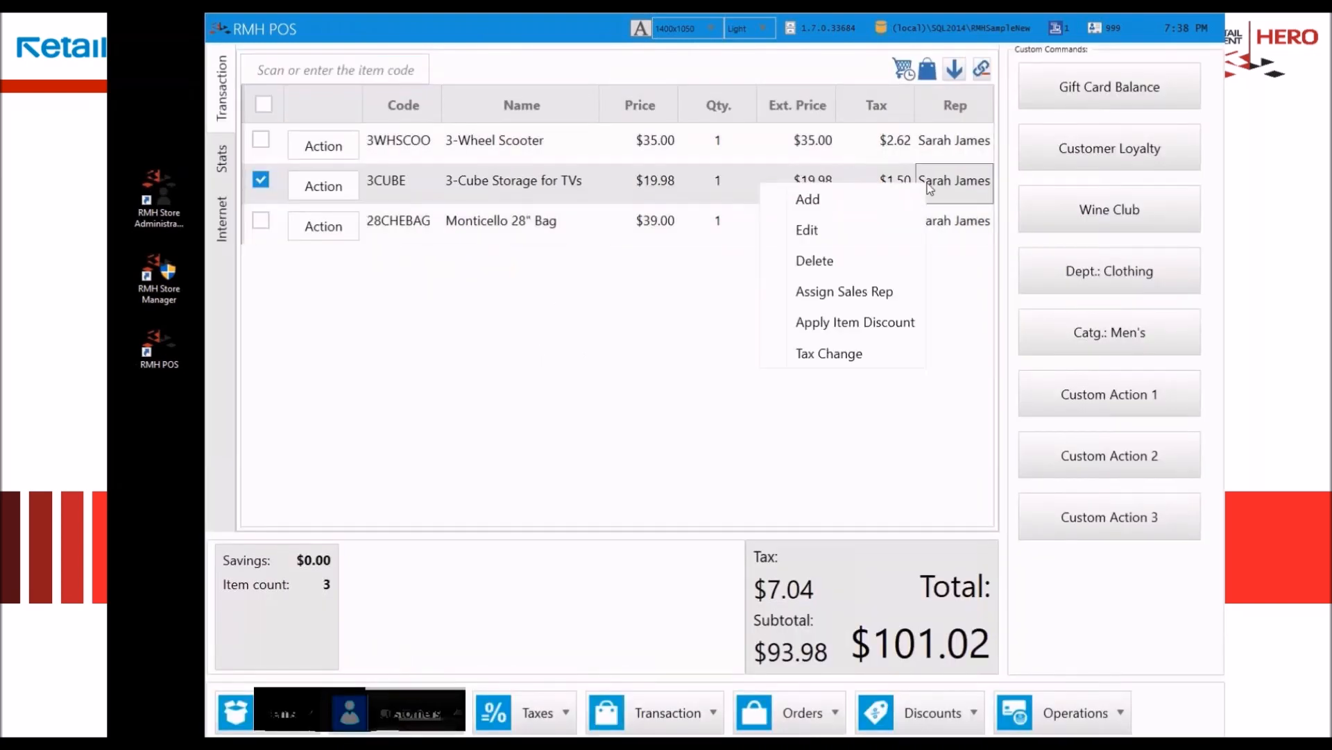
{"action": "left_click", "coordinate": [854, 292]}
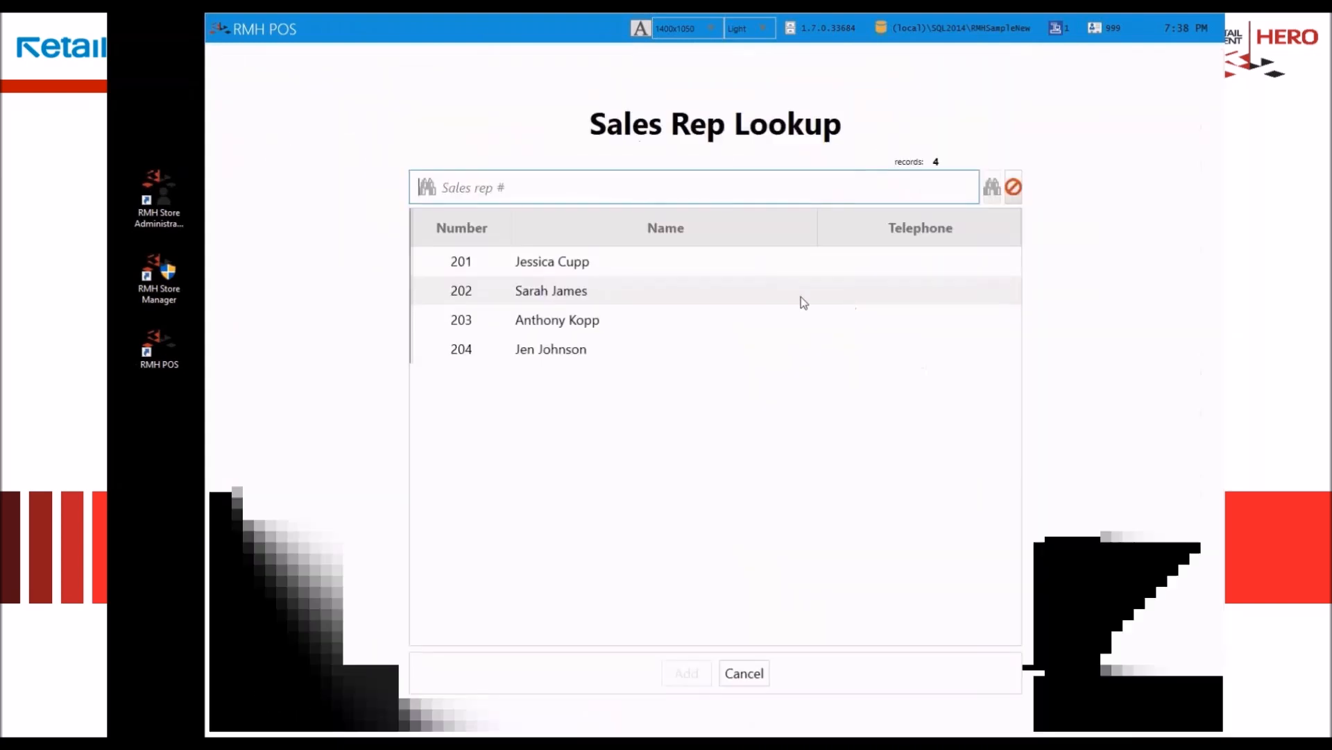
{"action": "left_click", "coordinate": [545, 353]}
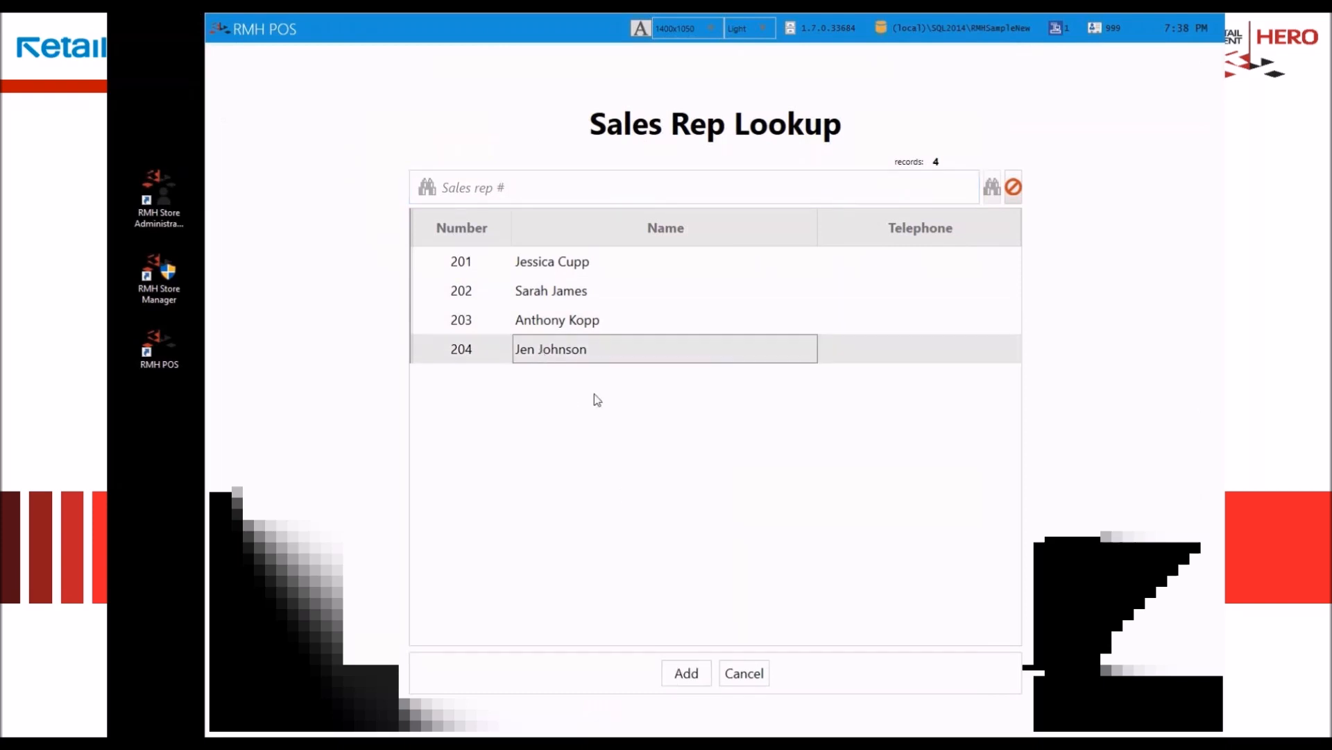
{"action": "double_click", "coordinate": [588, 350]}
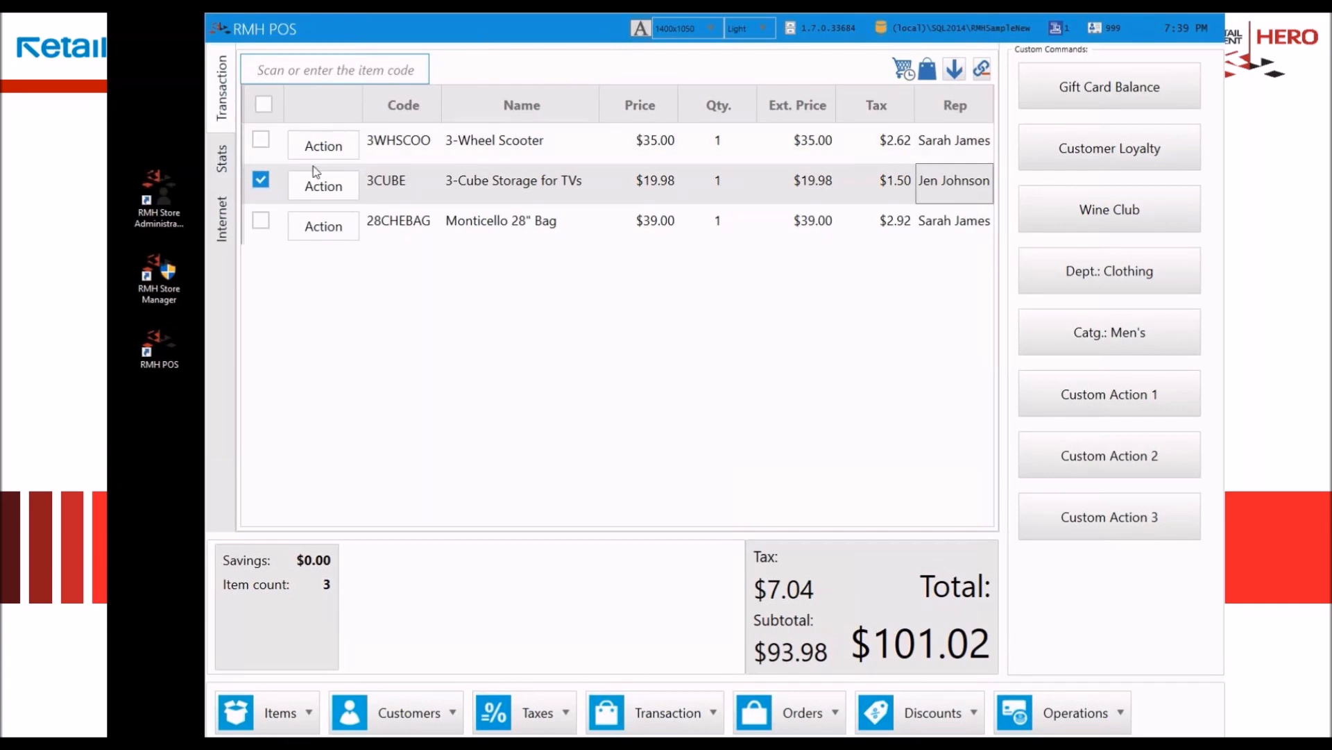
Step: Delete the 3-Wheel Scooter from the transaction
{"action": "left_click", "coordinate": [410, 141]}
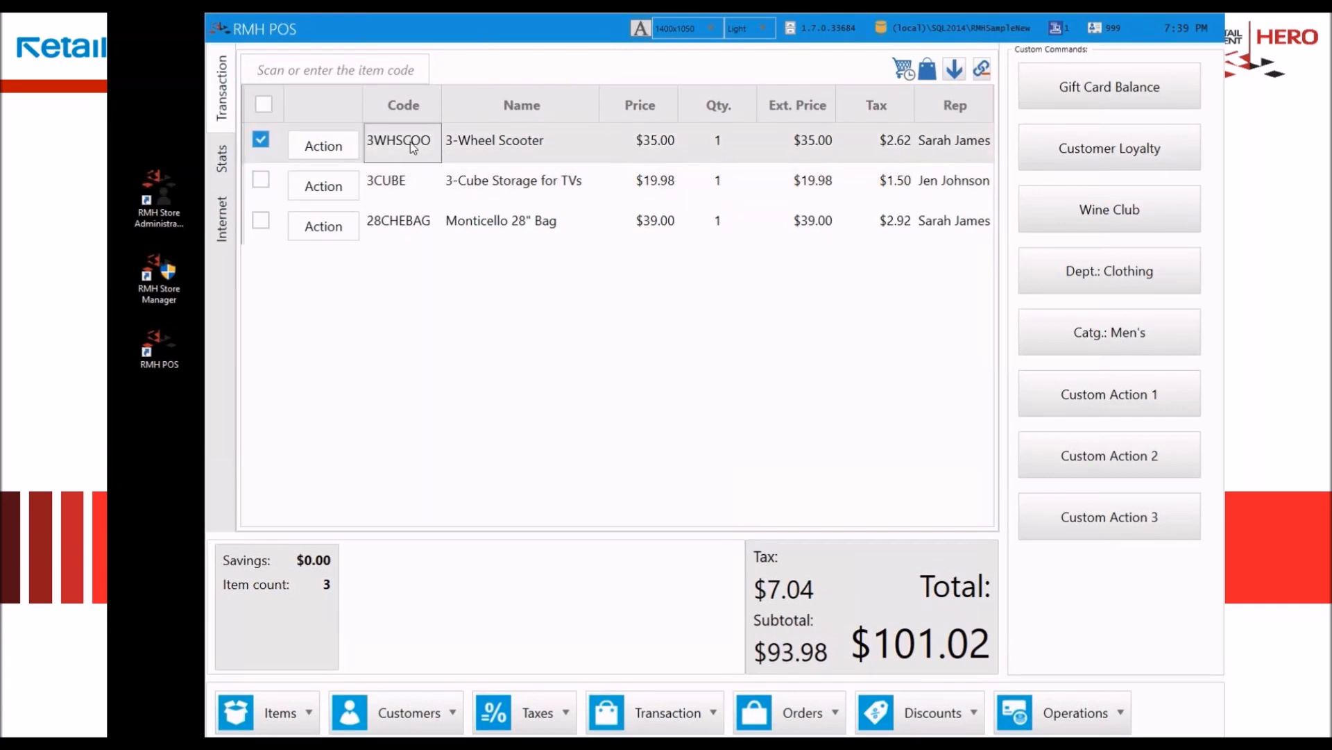
{"action": "right_click", "coordinate": [410, 142]}
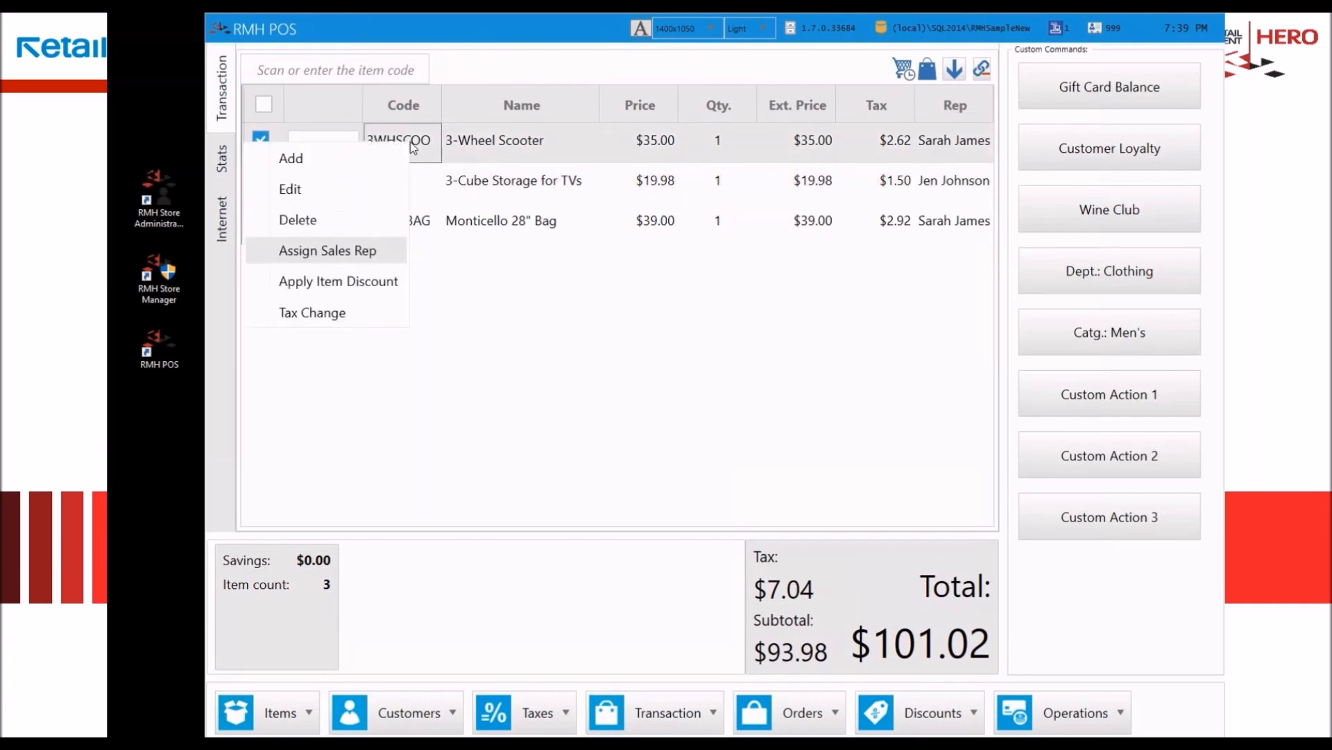
{"action": "left_click", "coordinate": [368, 222]}
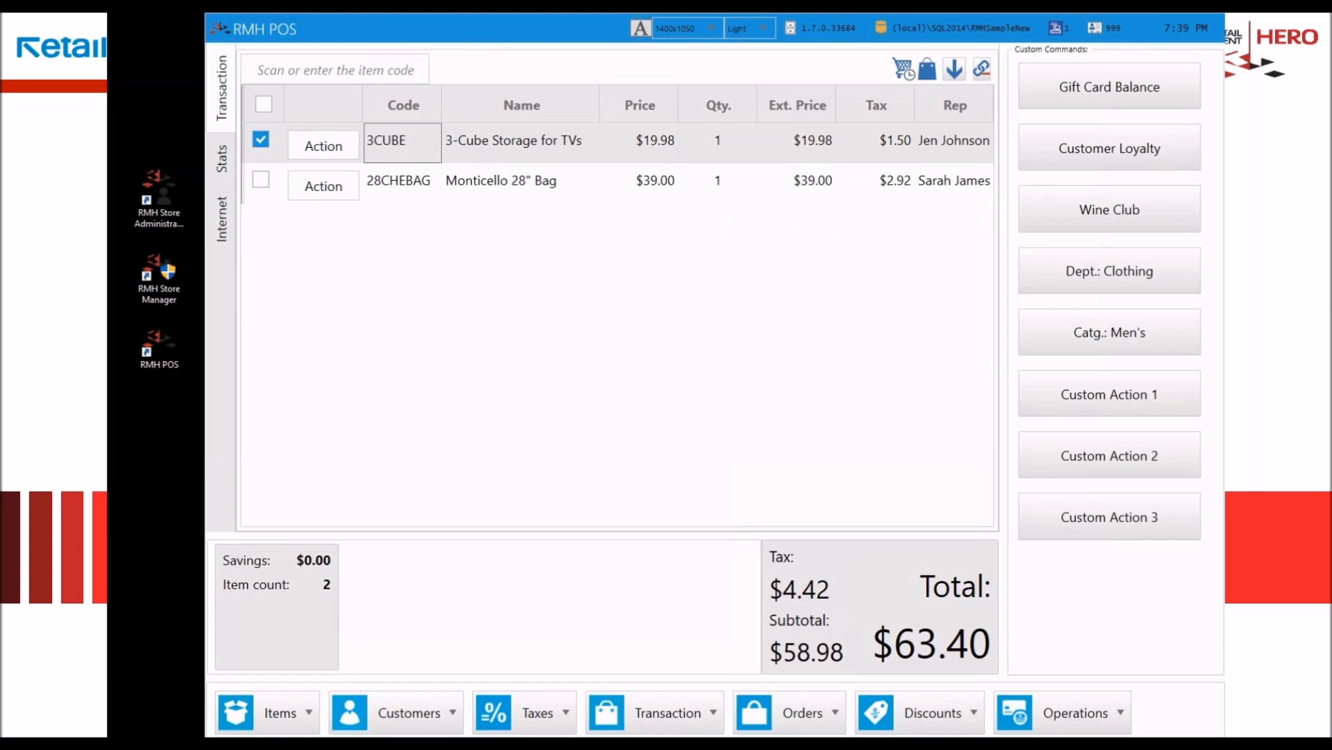
Step: Search the item lookup for "dori na" and add Doritos Nachos to the transaction
{"action": "left_click", "coordinate": [272, 722]}
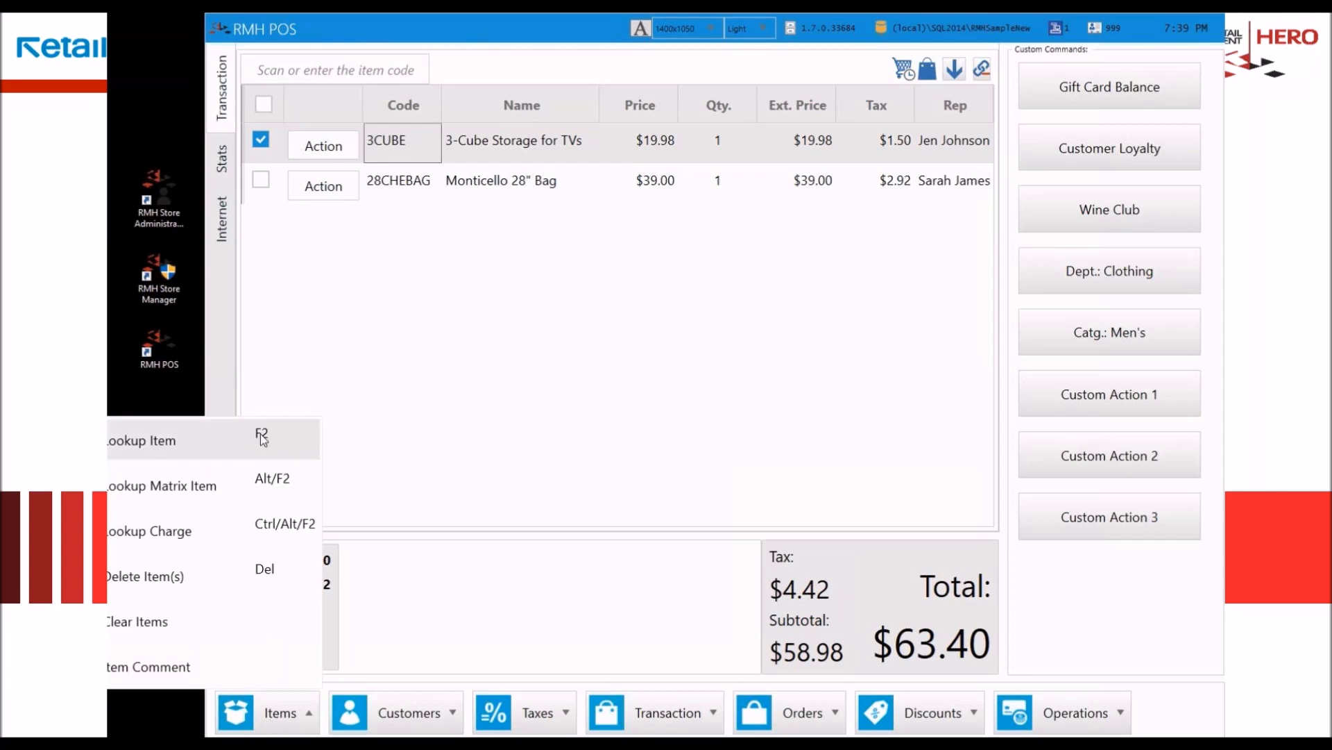
{"action": "left_click", "coordinate": [261, 438]}
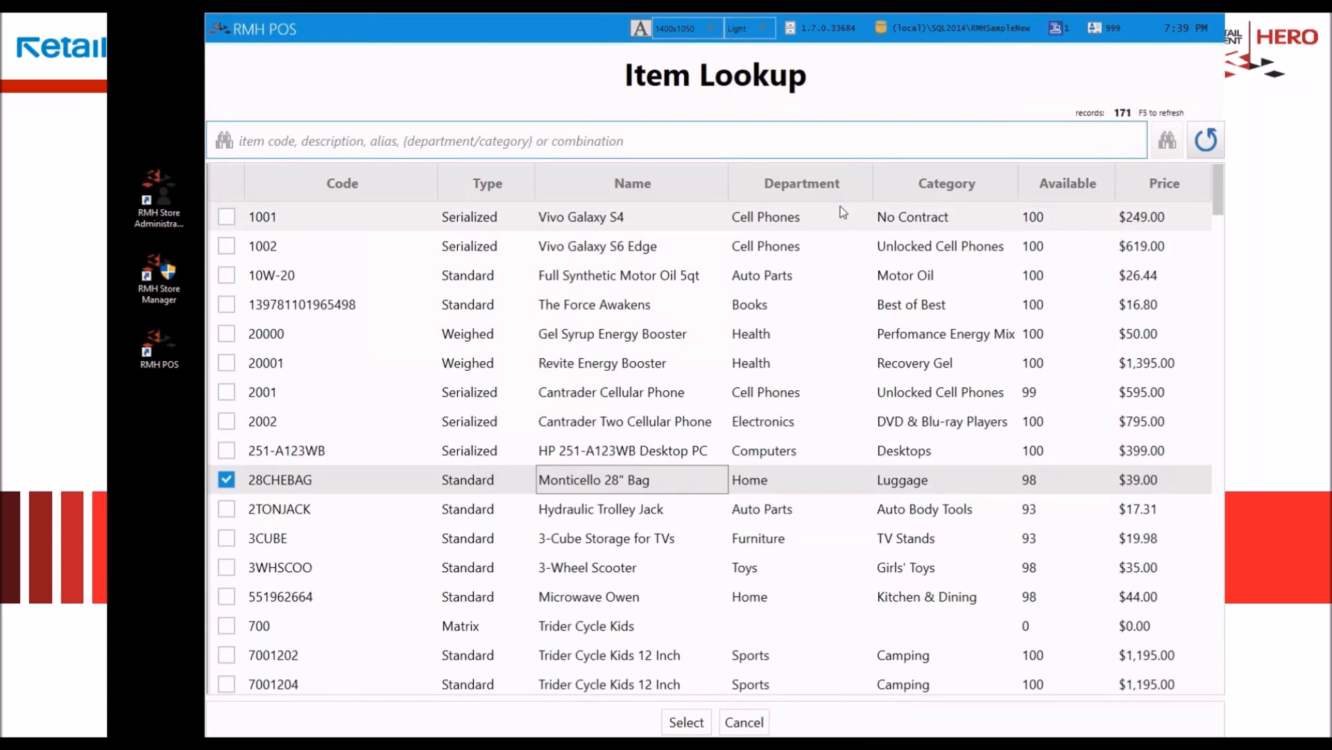
{"action": "type", "text": "dori na"}
{"action": "key", "text": "Return"}
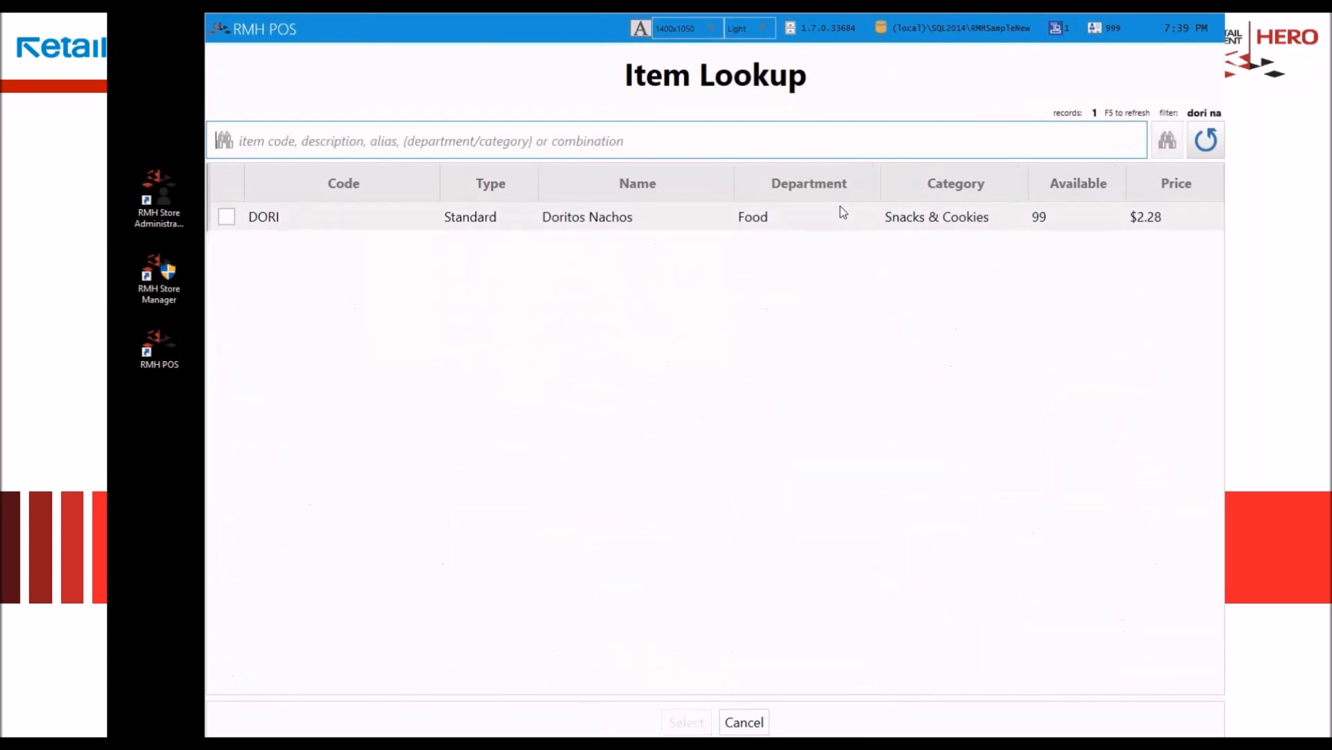
{"action": "double_click", "coordinate": [712, 217]}
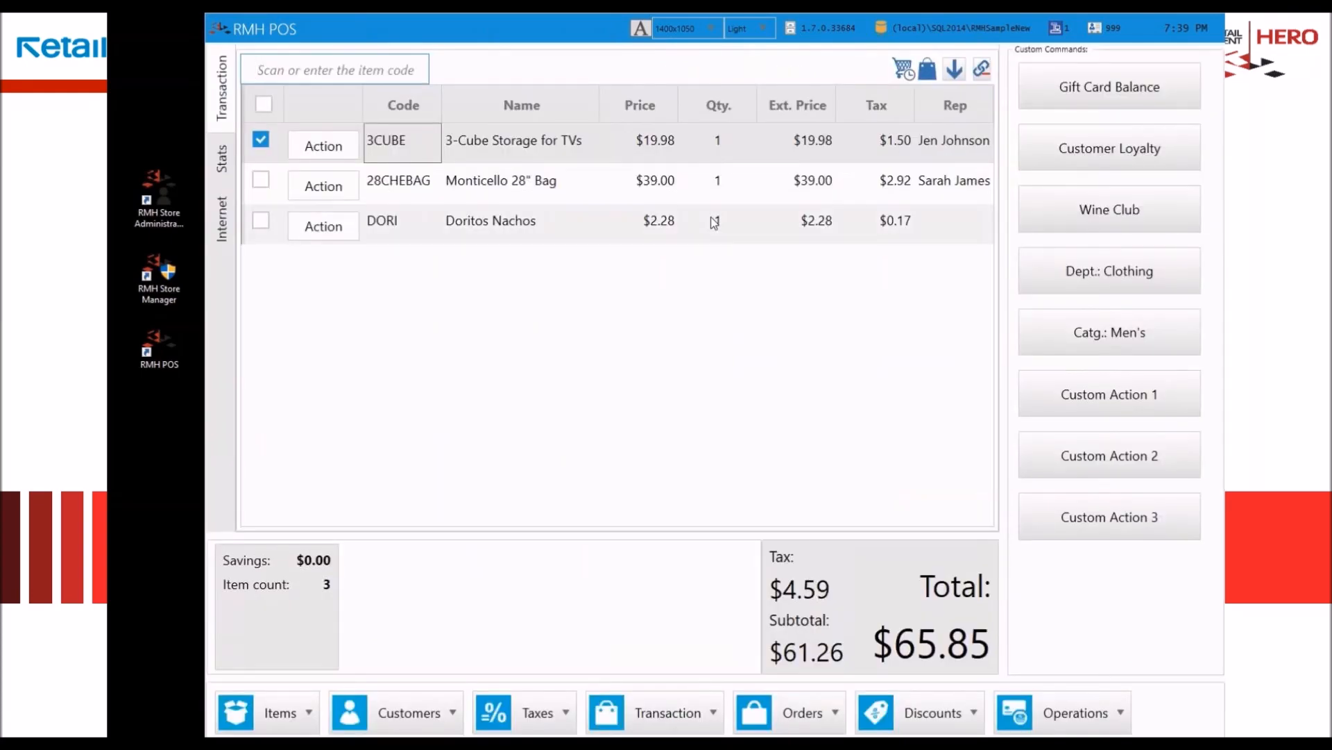
Step: Reopen the item lookup and refresh it to list all items without the filter
{"action": "key", "text": "F2"}
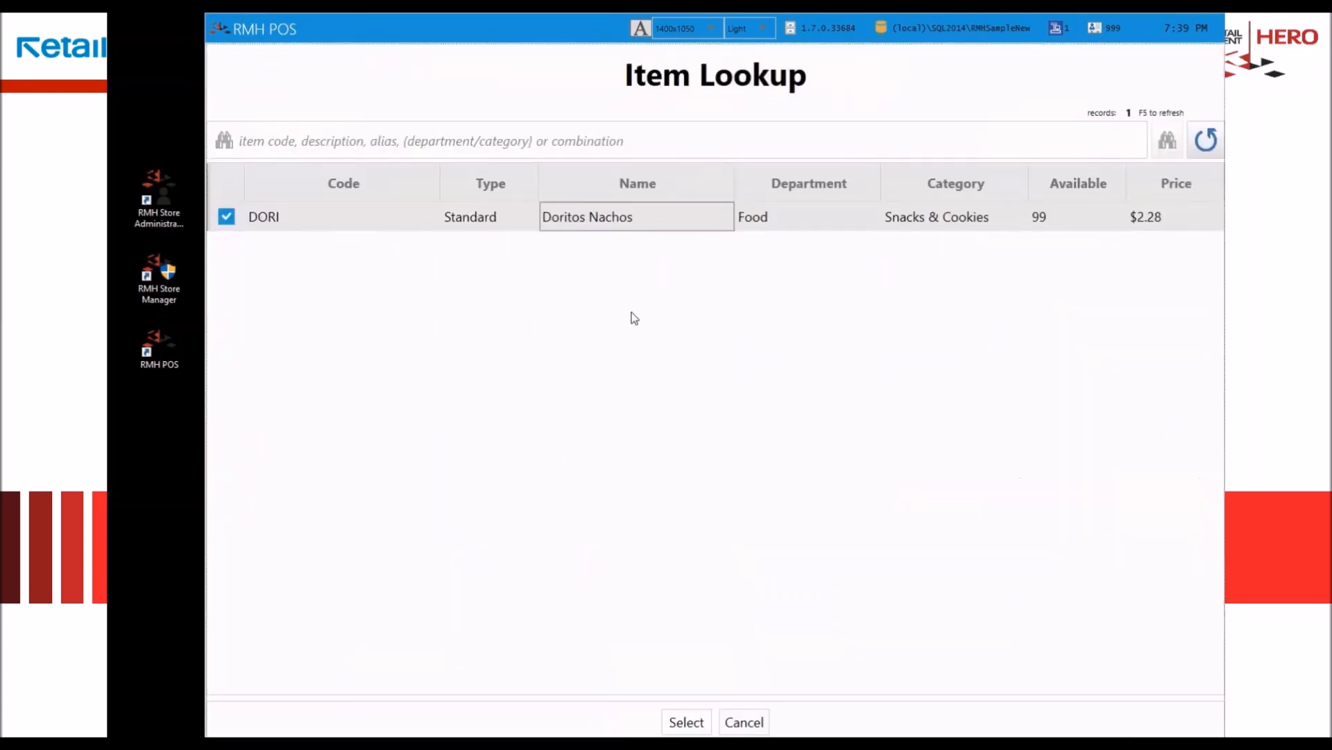
{"action": "key", "text": "F5"}
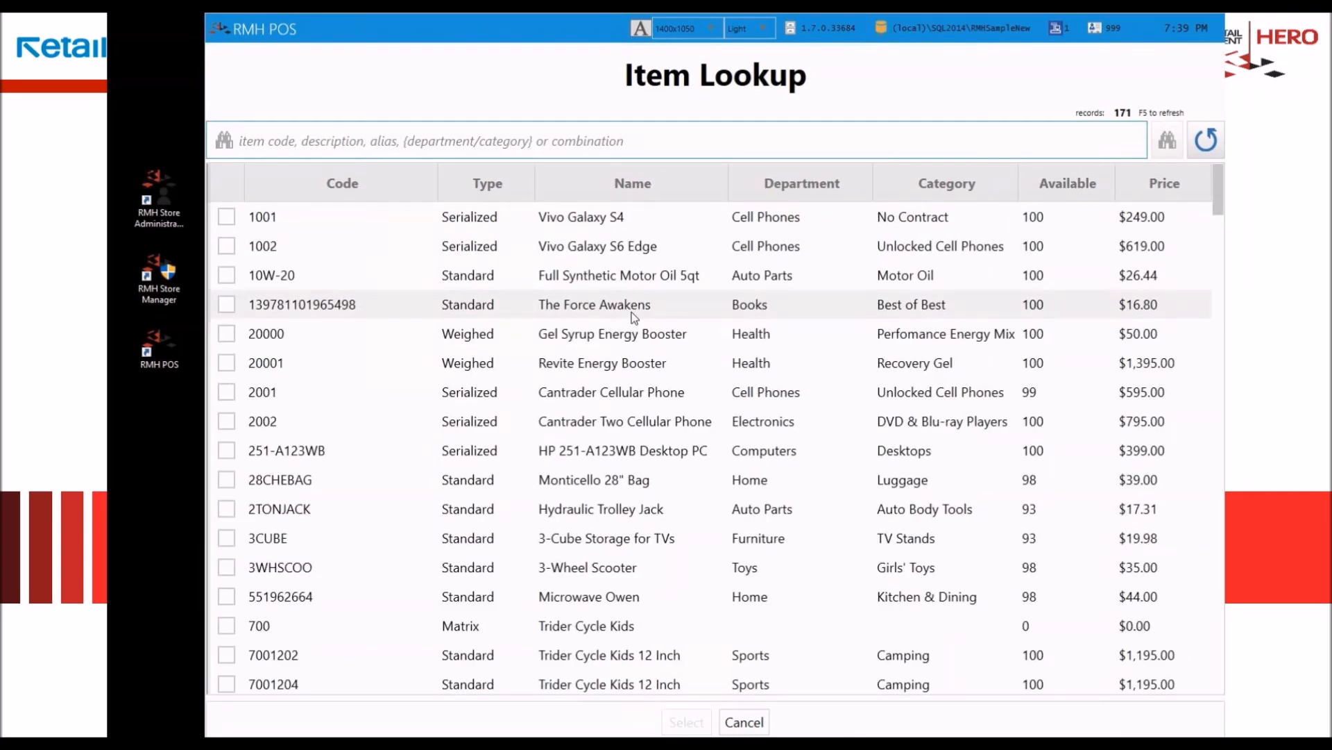
Step: Try to filter the item lookup by "els dysn", and refresh the list to clear the filter
{"action": "type", "text": "els duysn"}
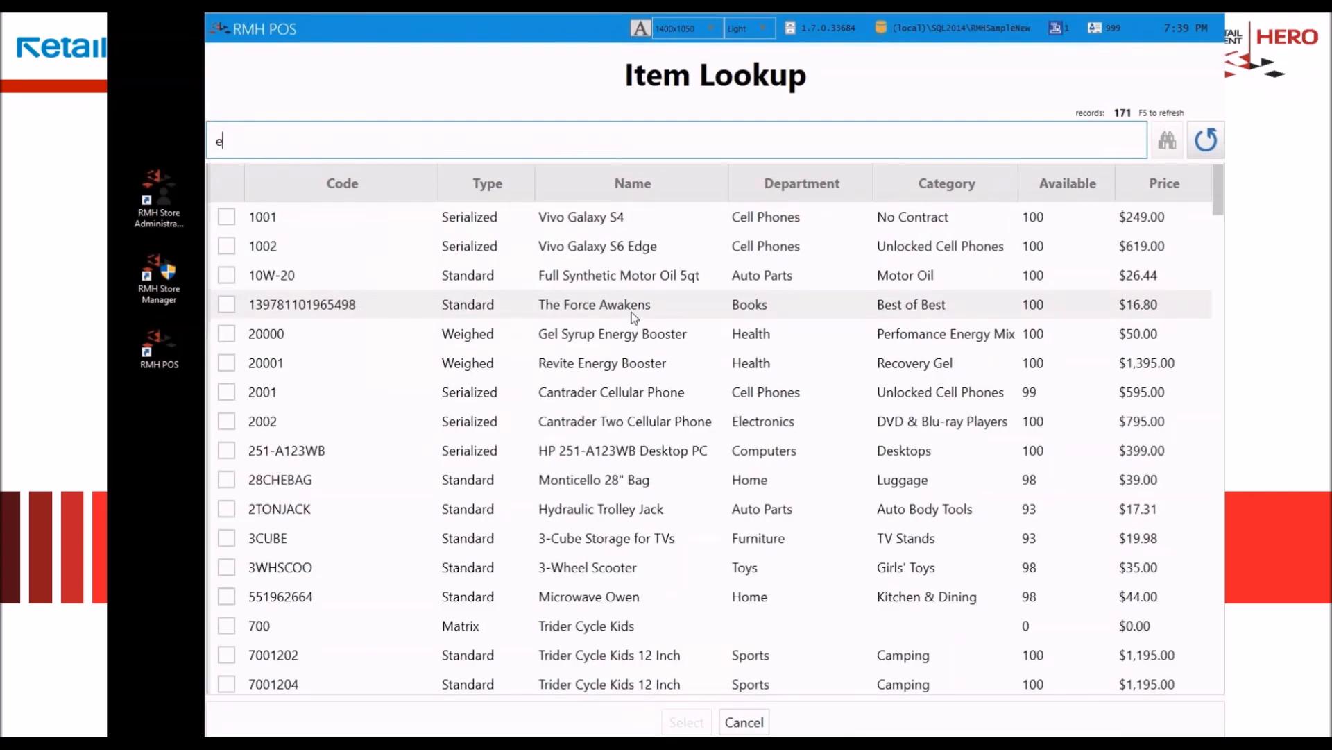
{"action": "key", "text": "BackSpace"}
{"action": "key", "text": "BackSpace"}
{"action": "key", "text": "BackSpace"}
{"action": "key", "text": "BackSpace"}
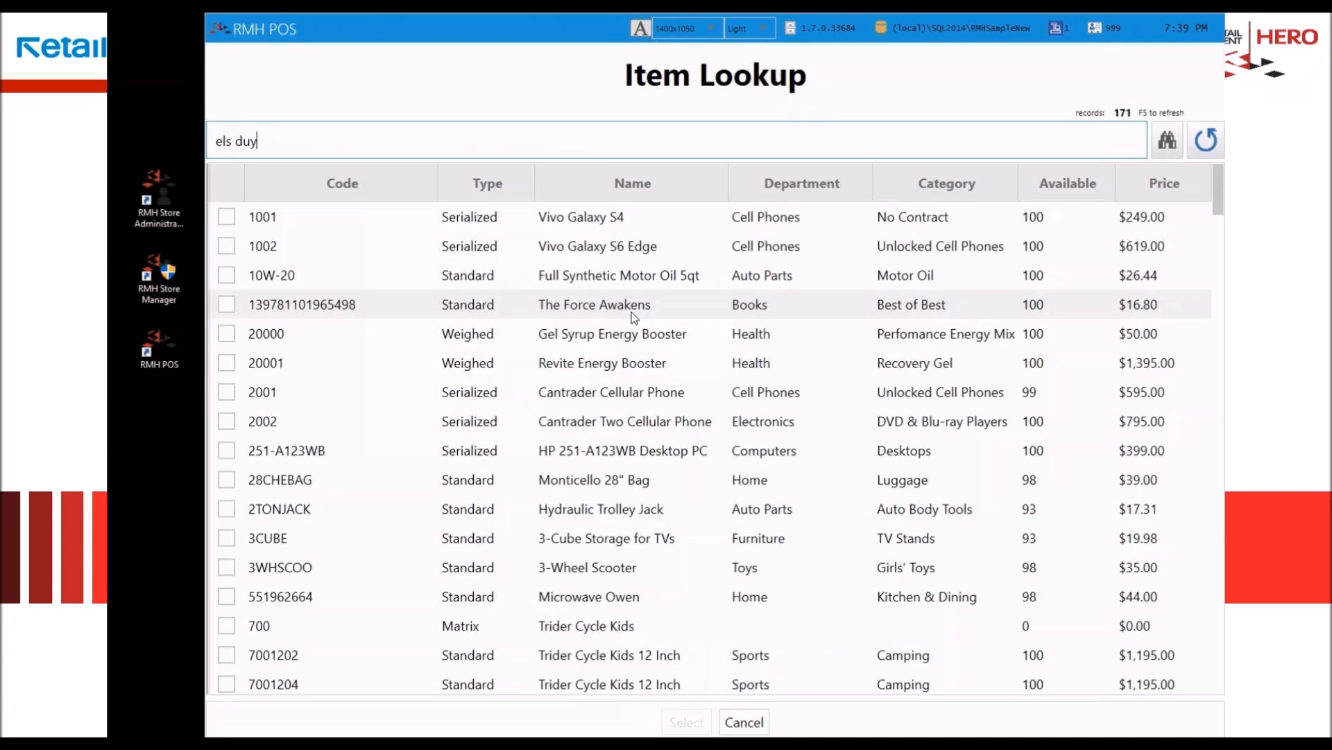
{"action": "type", "text": "ysn"}
{"action": "key", "text": "Return"}
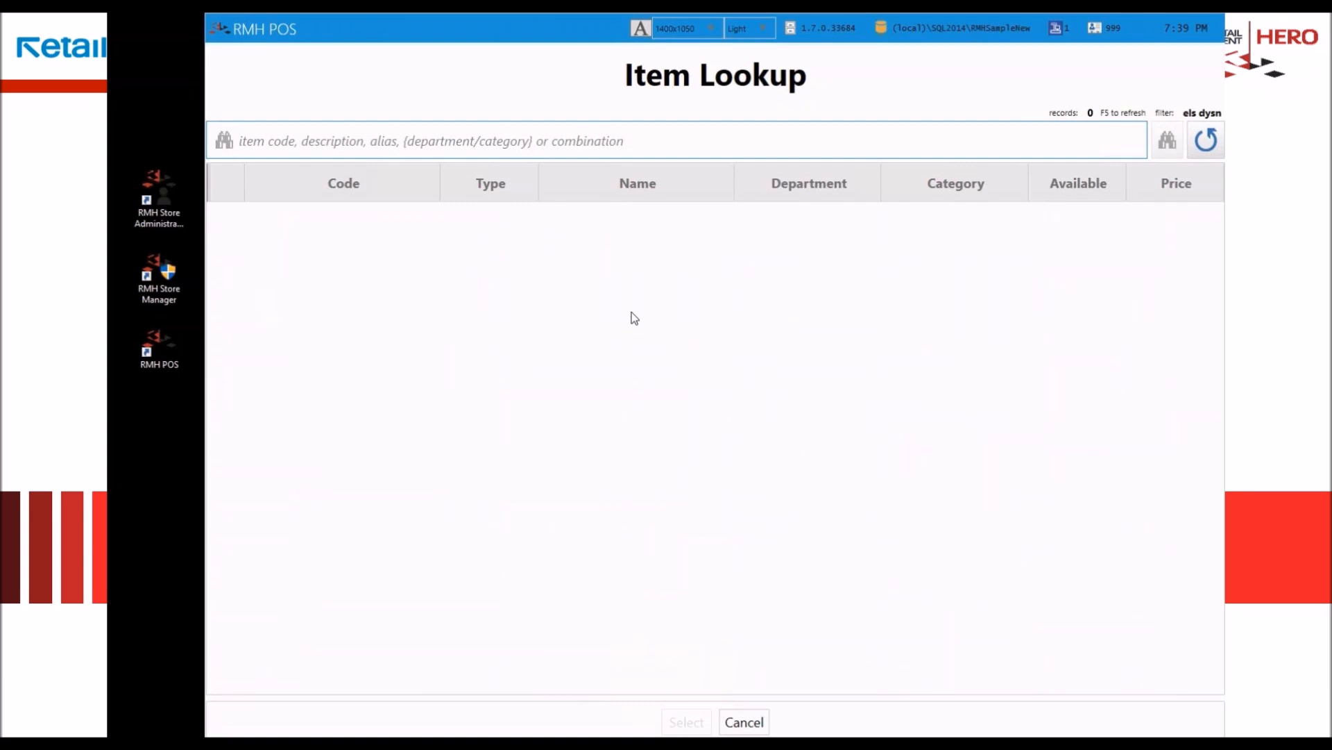
{"action": "key", "text": "F5"}
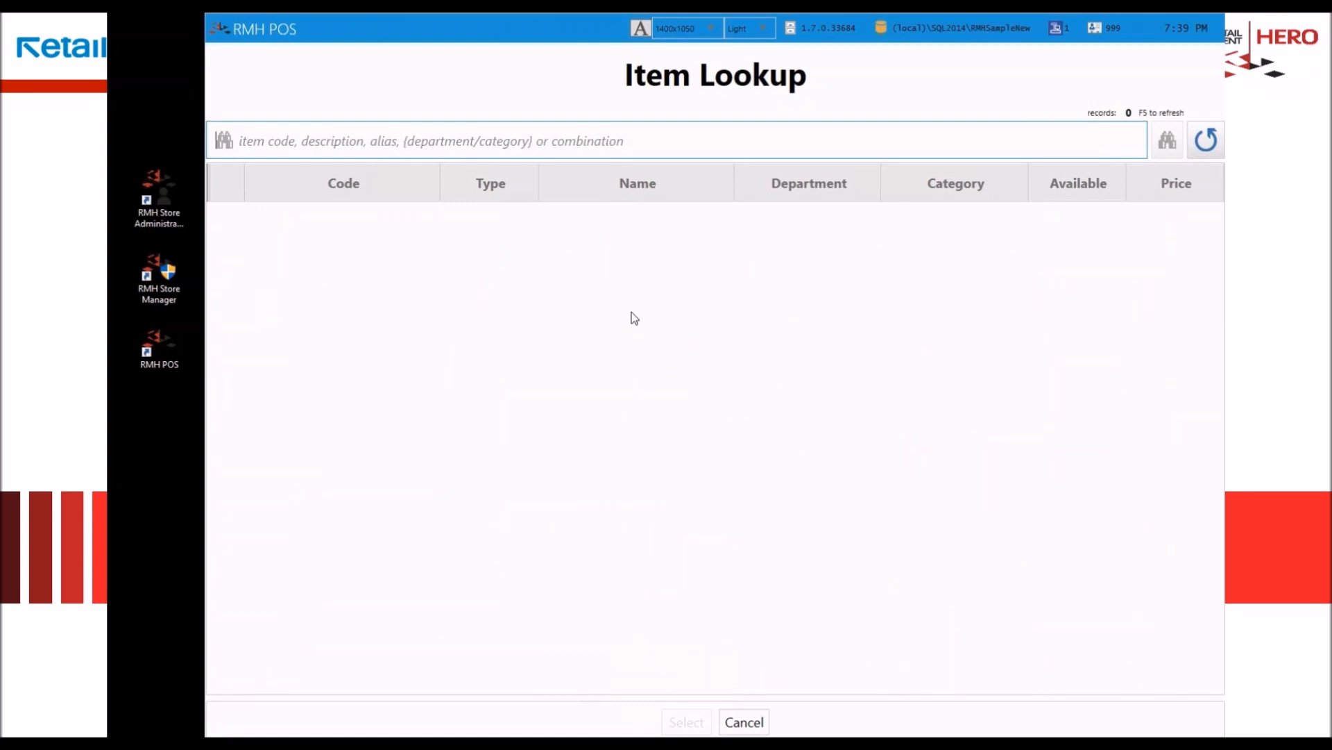
Step: Search the item lookup for "els disn" and add Disney Frozen Dolls to the transaction
{"action": "type", "text": "els"}
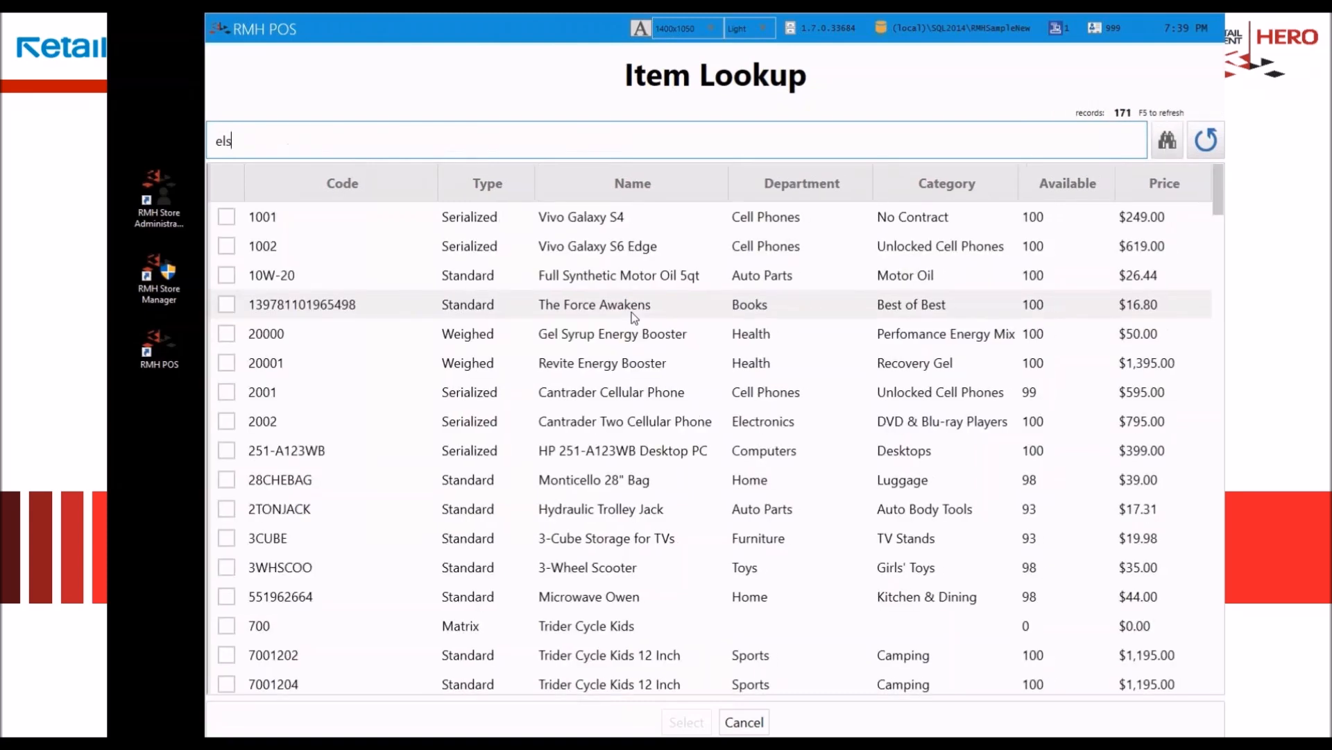
{"action": "type", "text": " disn"}
{"action": "key", "text": "Return"}
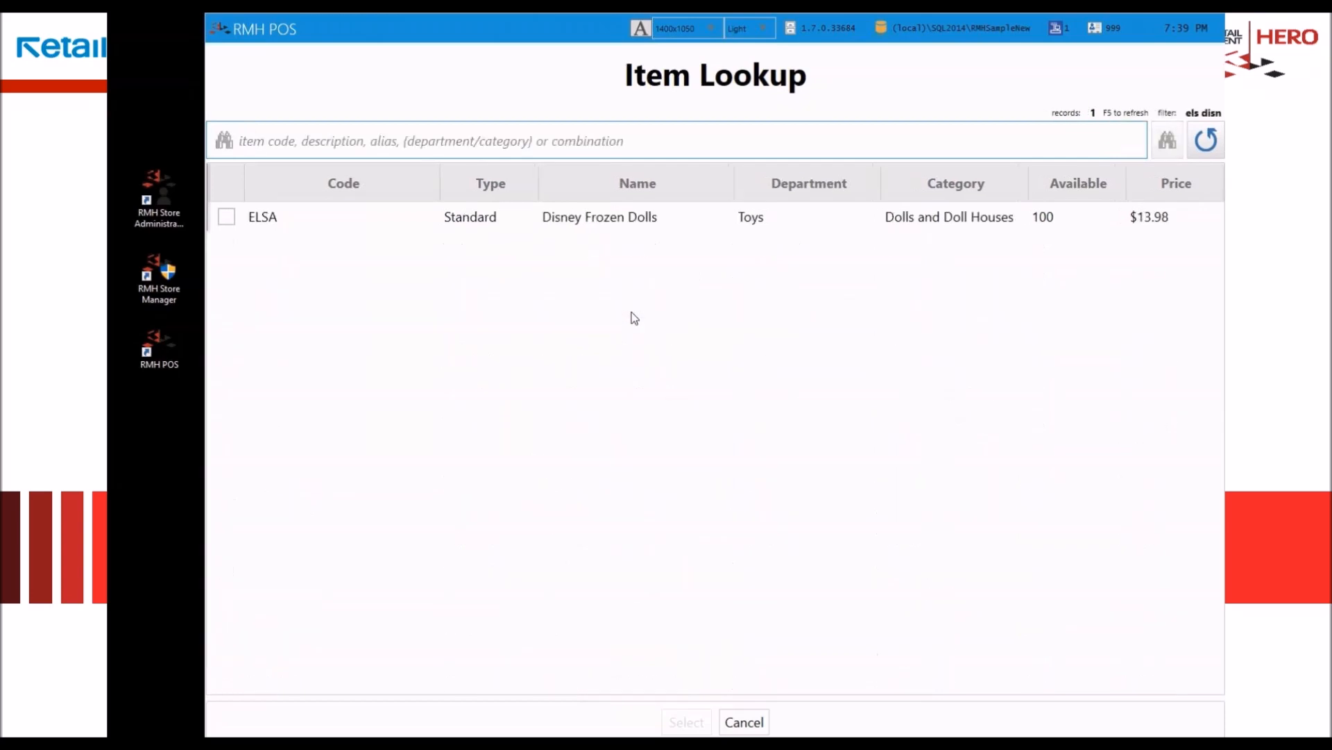
{"action": "double_click", "coordinate": [651, 218]}
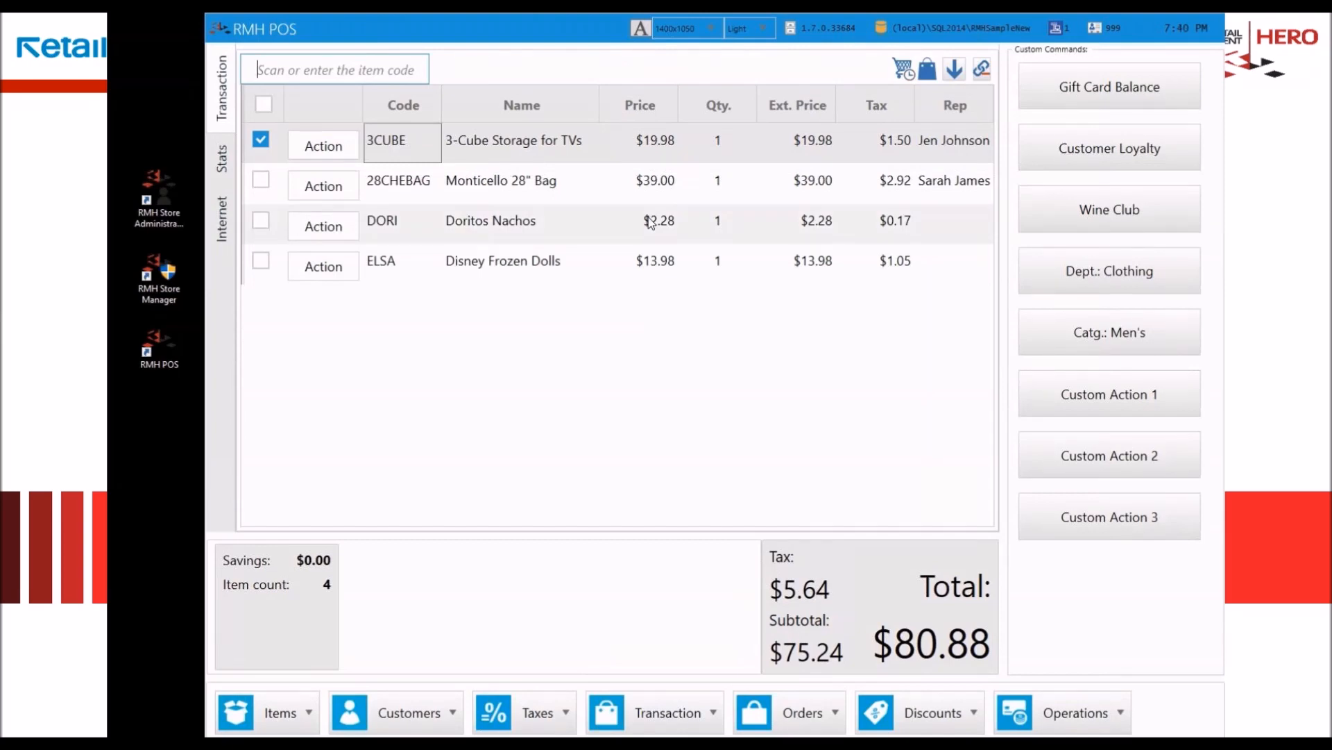
Step: Add three items to the transaction by entering their codes 3cube, 2tonjack and 28chebag
{"action": "type", "text": "3cube"}
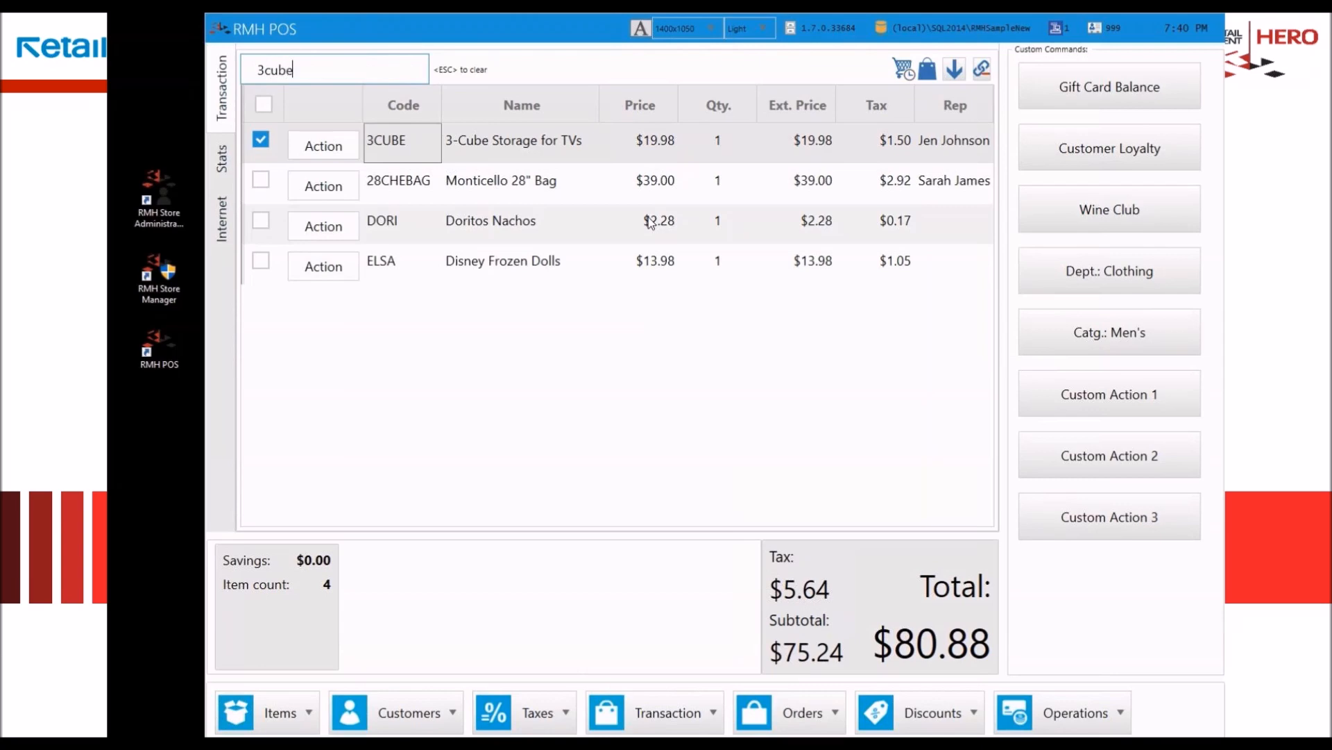
{"action": "key", "text": "Return"}
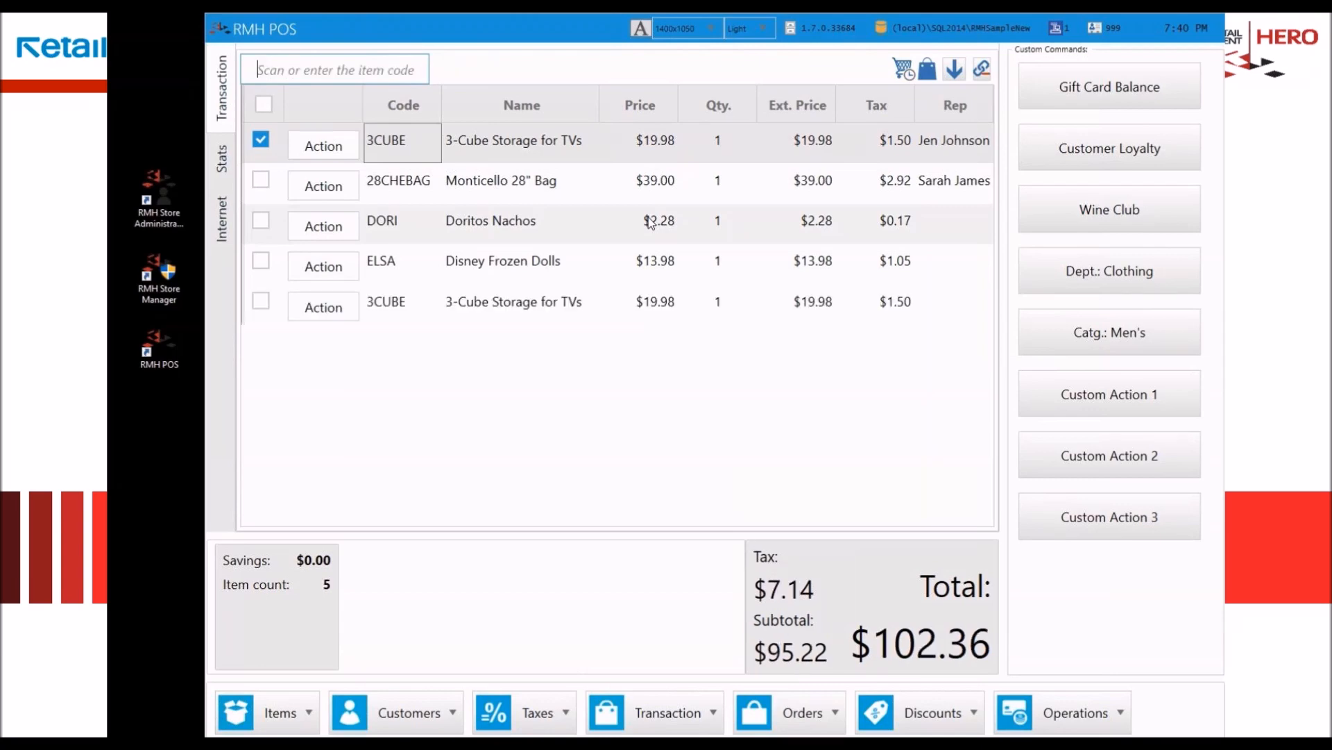
{"action": "type", "text": "2tonjack"}
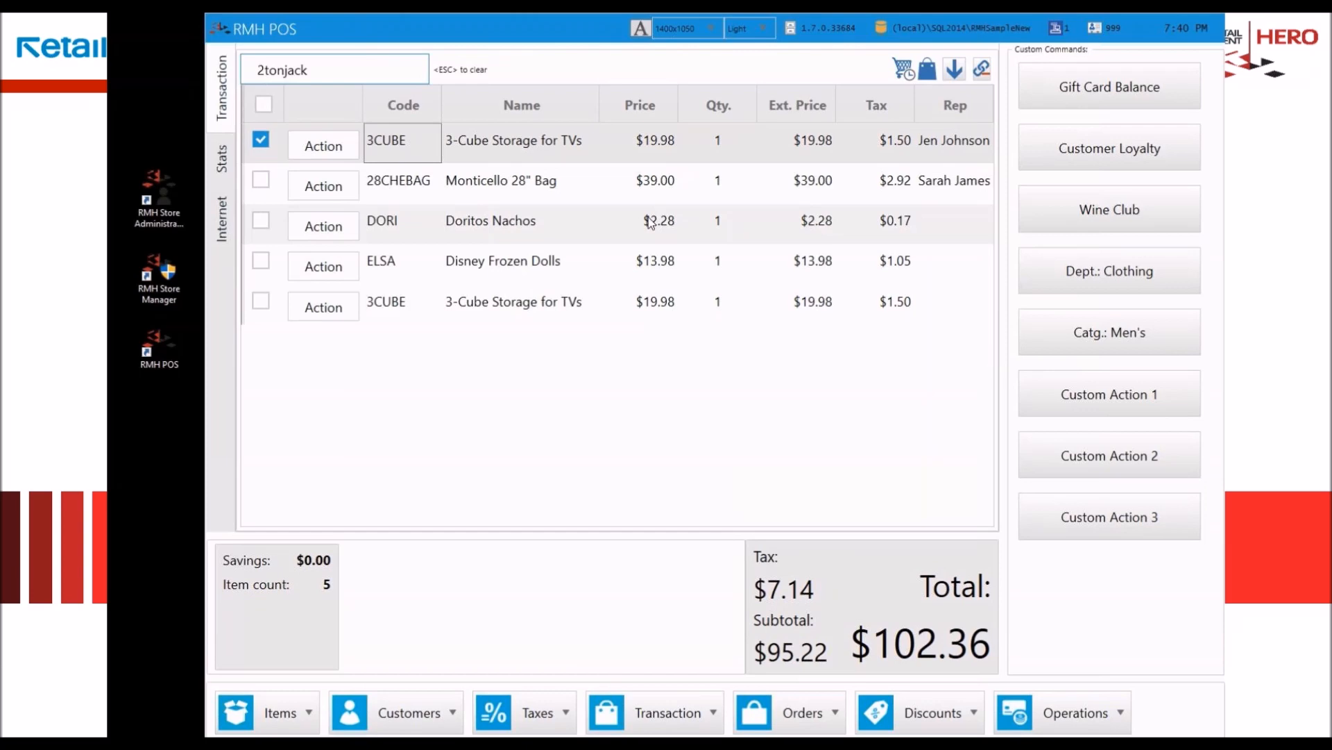
{"action": "key", "text": "Return"}
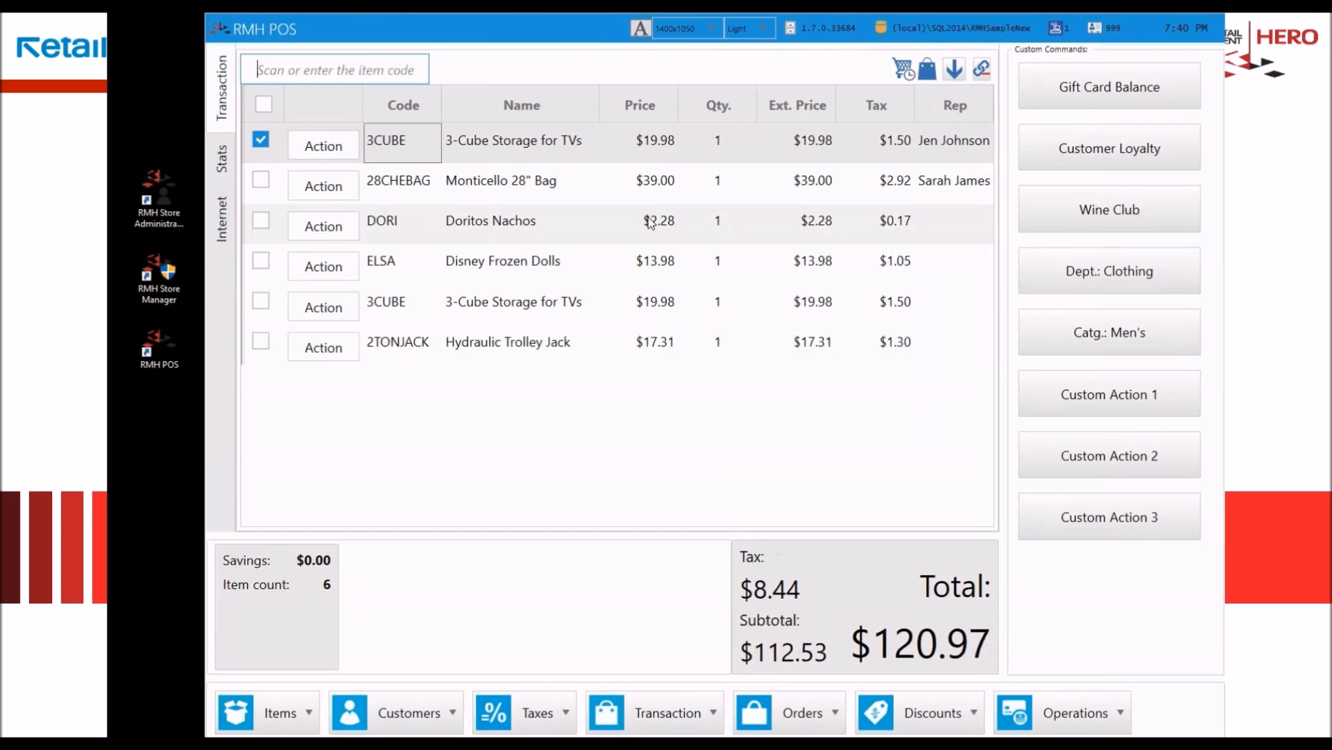
{"action": "type", "text": "28che"}
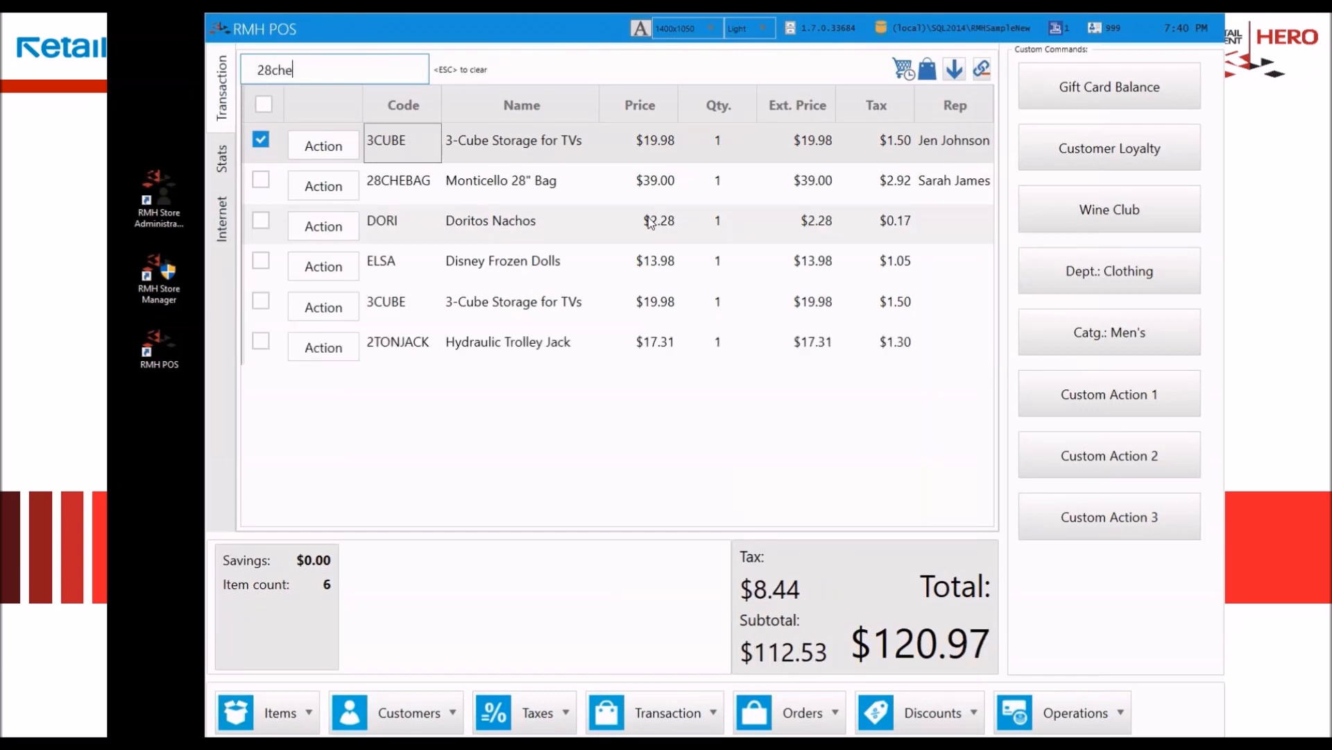
{"action": "type", "text": "bag"}
{"action": "key", "text": "Return"}
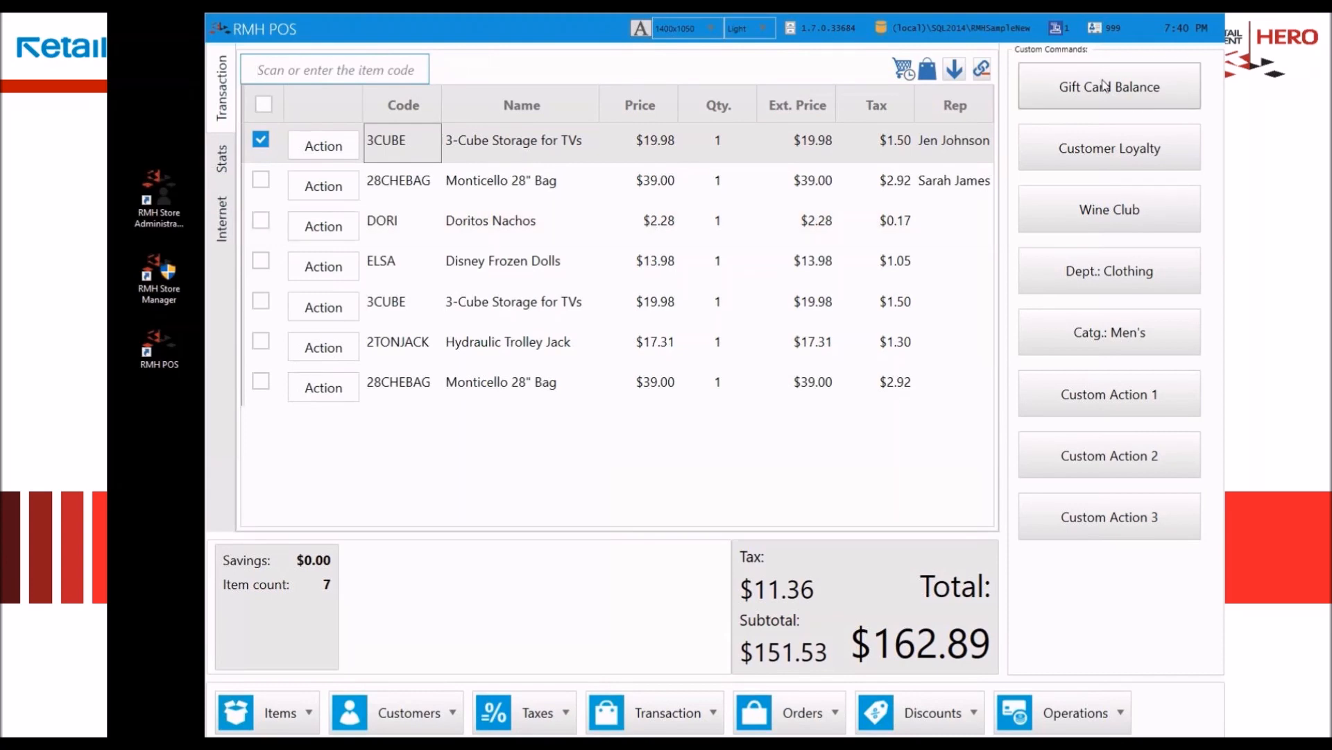
Step: Reverse the order of the transaction lines and add item 2001 with the new serial number 12345
{"action": "left_click", "coordinate": [953, 73]}
{"action": "left_click", "coordinate": [953, 71]}
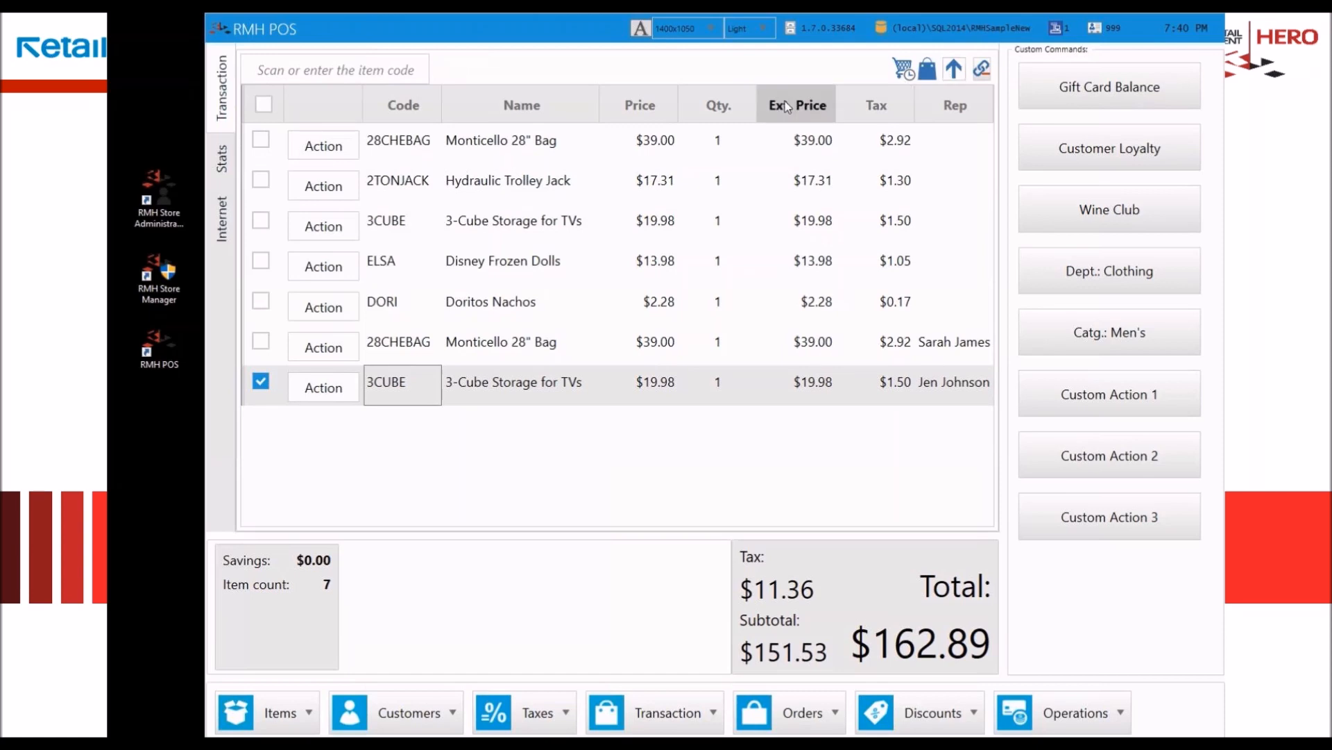
{"action": "type", "text": "2001"}
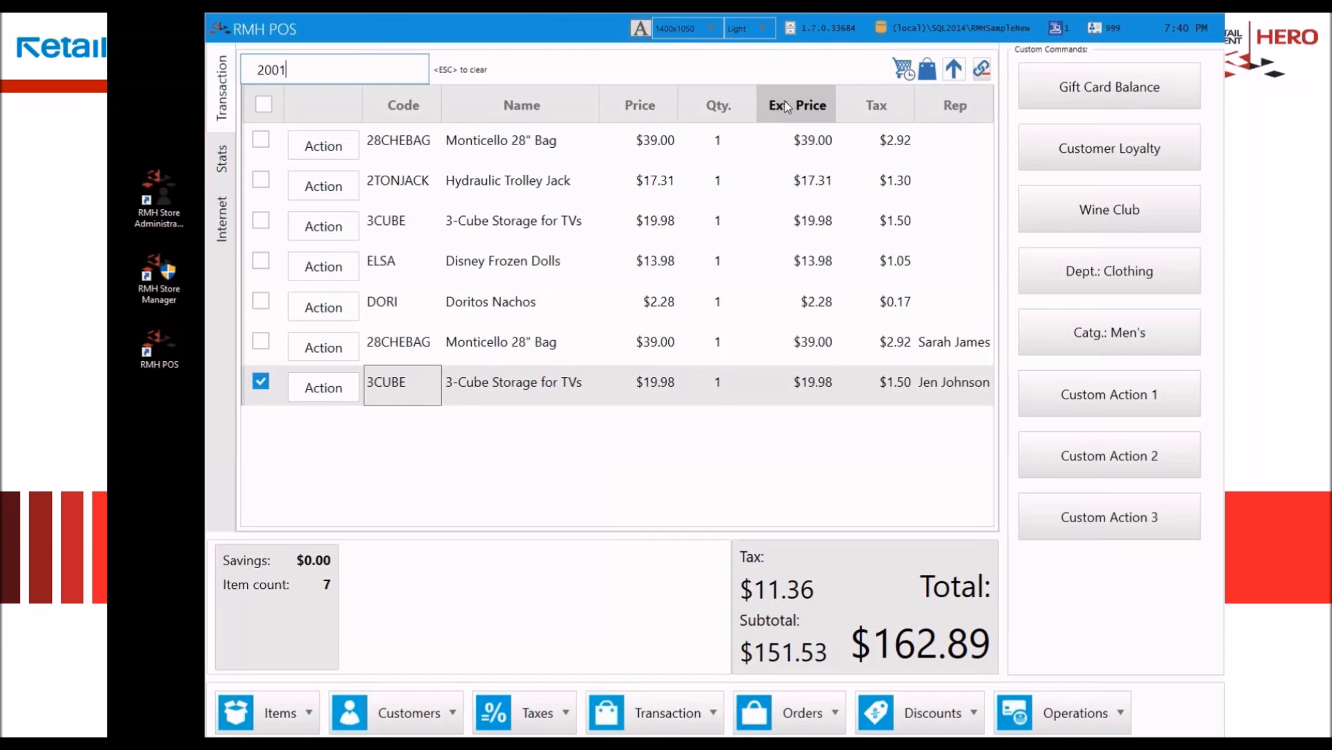
{"action": "key", "text": "Return"}
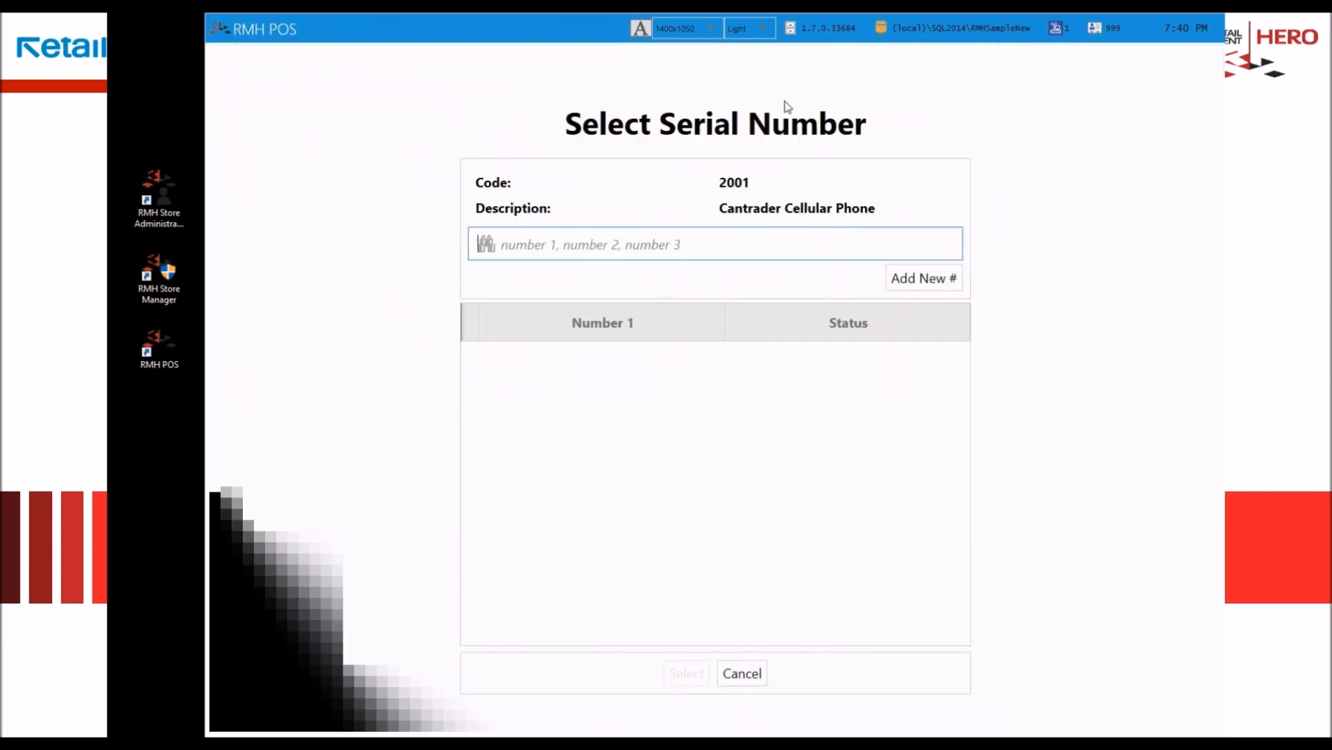
{"action": "left_click", "coordinate": [930, 283]}
{"action": "type", "text": "12345"}
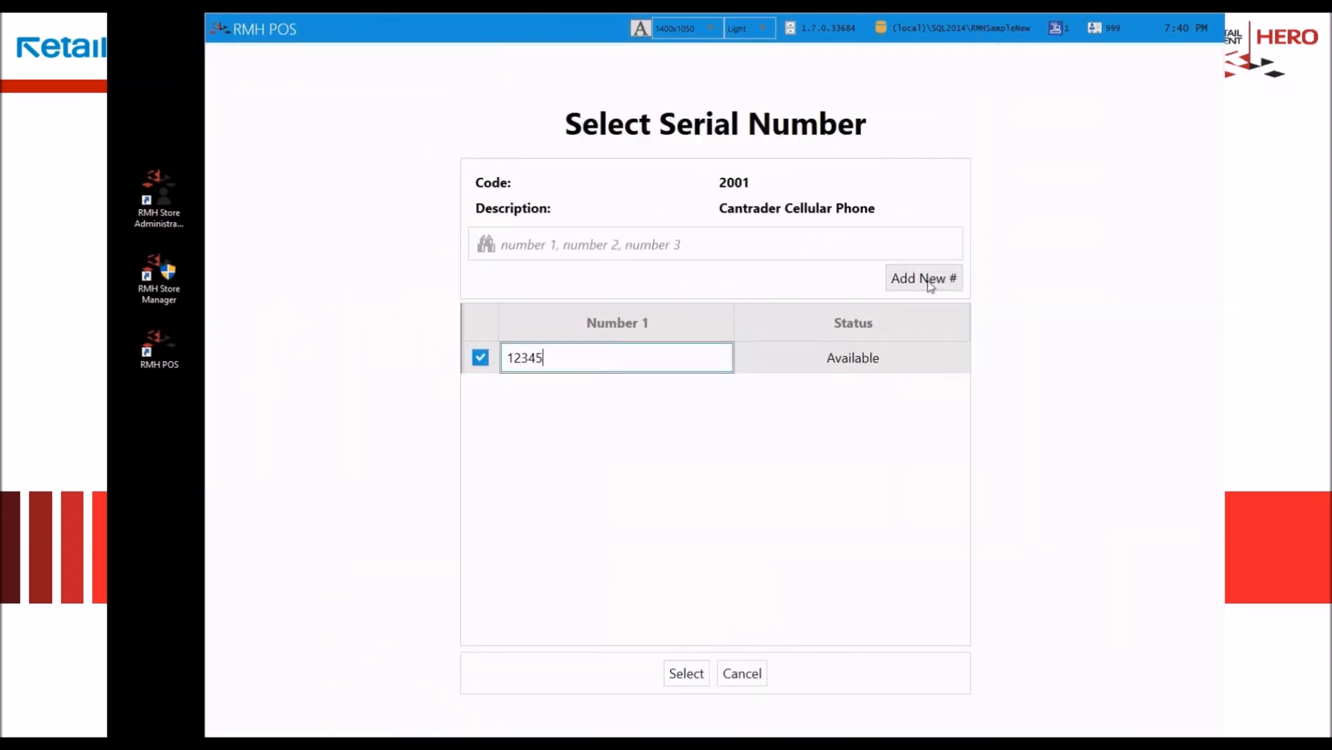
{"action": "key", "text": "Return"}
{"action": "key", "text": "Return"}
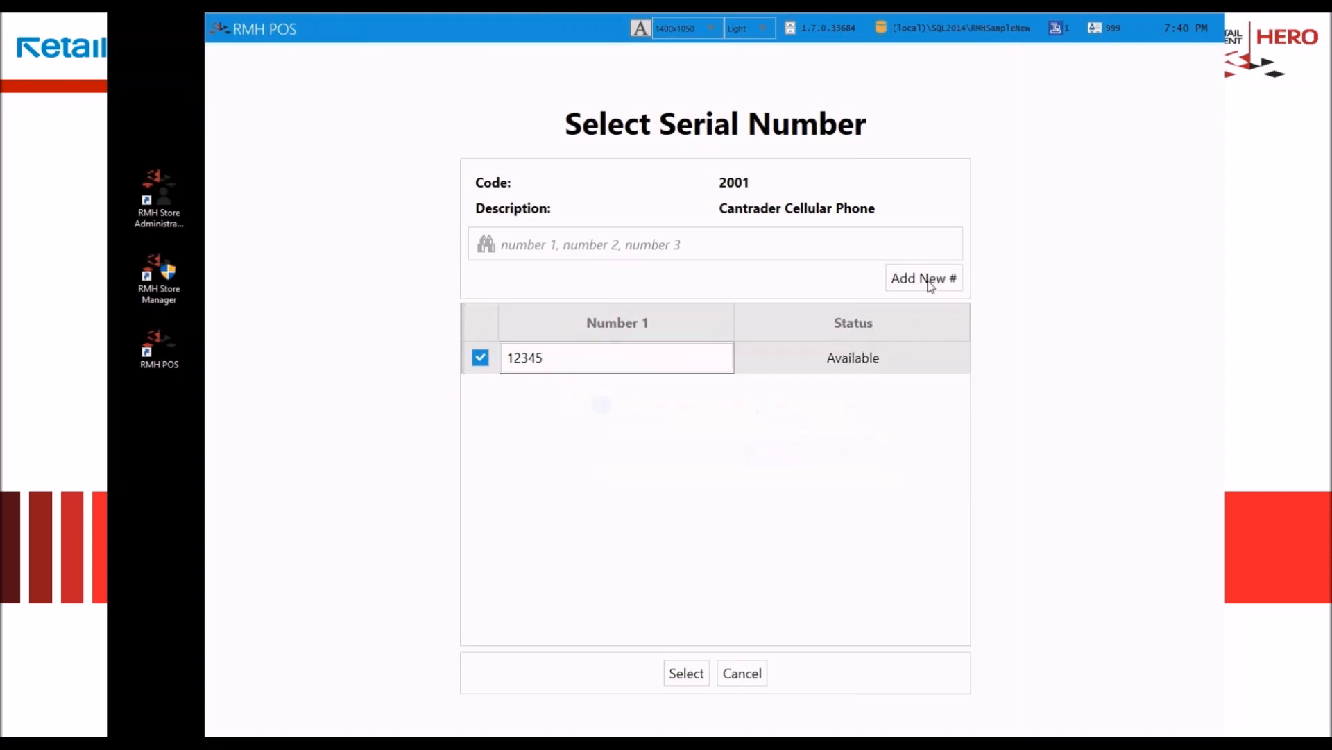
{"action": "key", "text": "Return"}
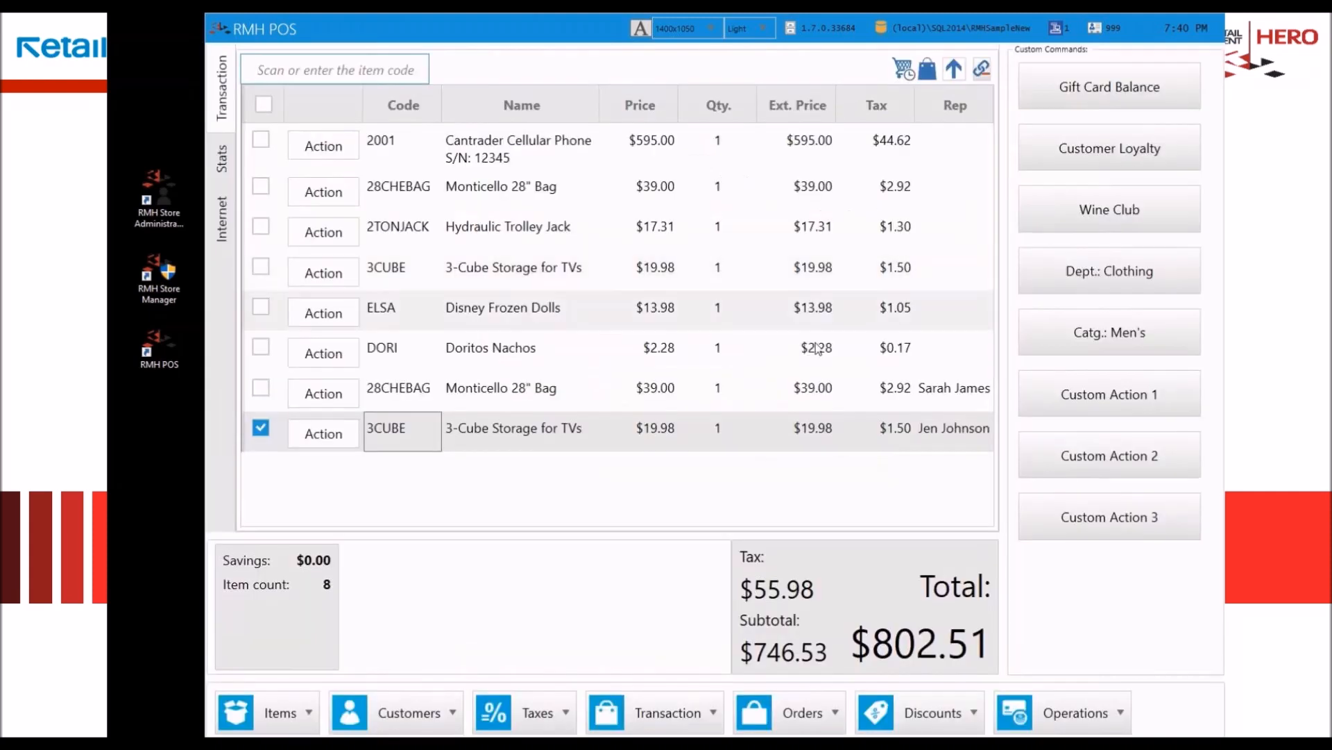
{"action": "left_click", "coordinate": [513, 158]}
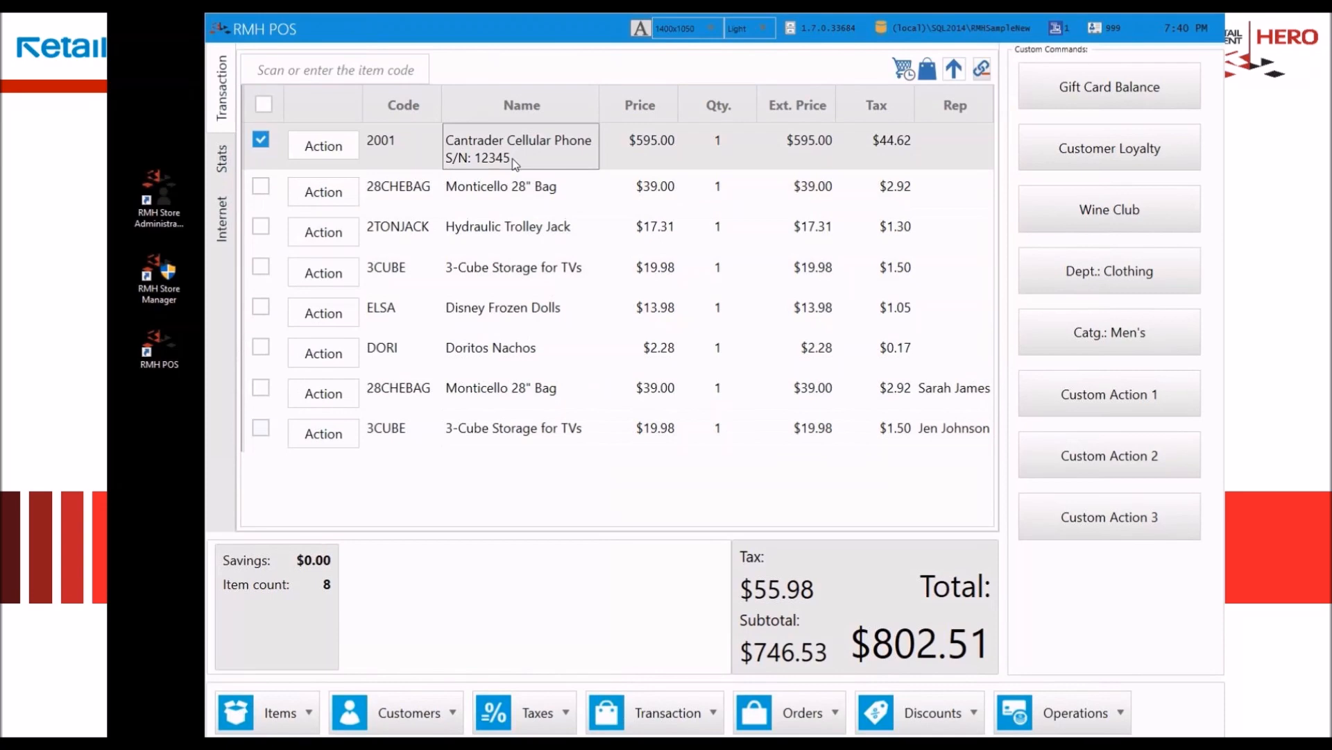
Step: Add item 2002 to the transaction using the fifth available serial number, 482, and select its line
{"action": "left_click", "coordinate": [326, 83]}
{"action": "type", "text": "2002"}
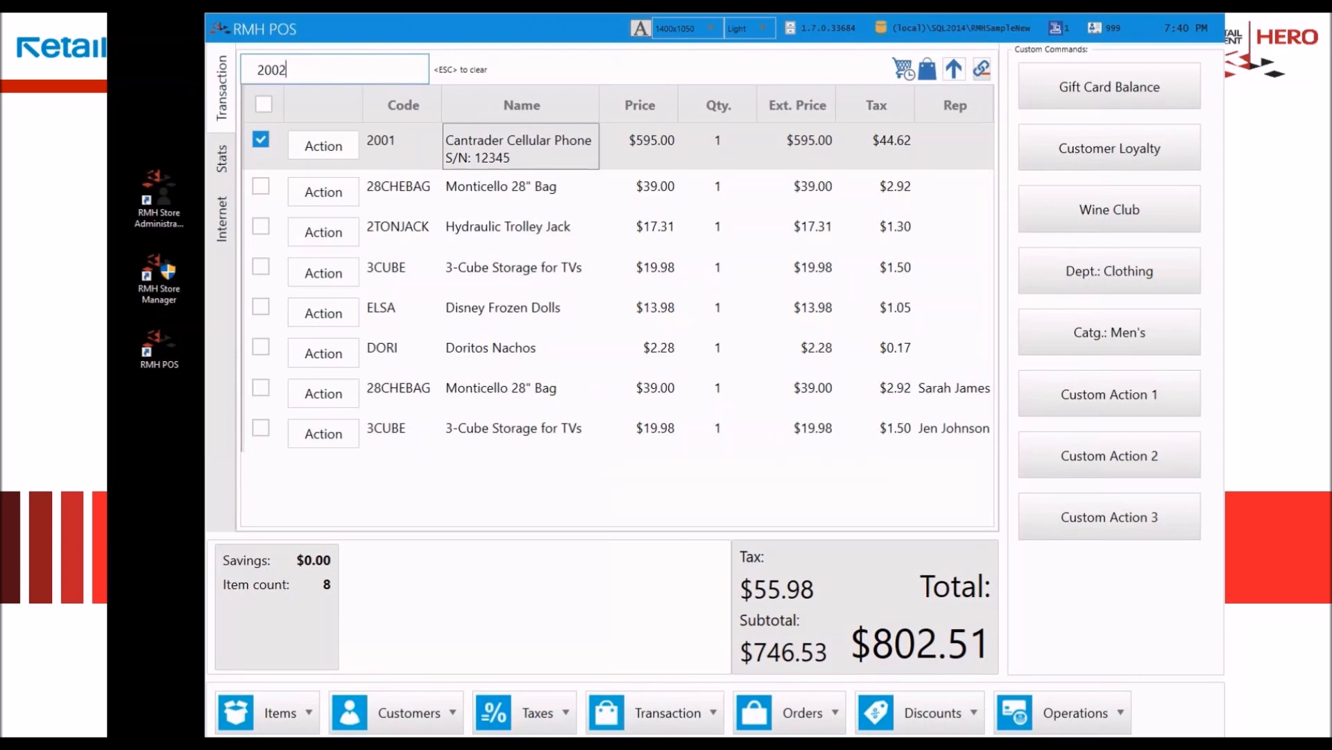
{"action": "key", "text": "Return"}
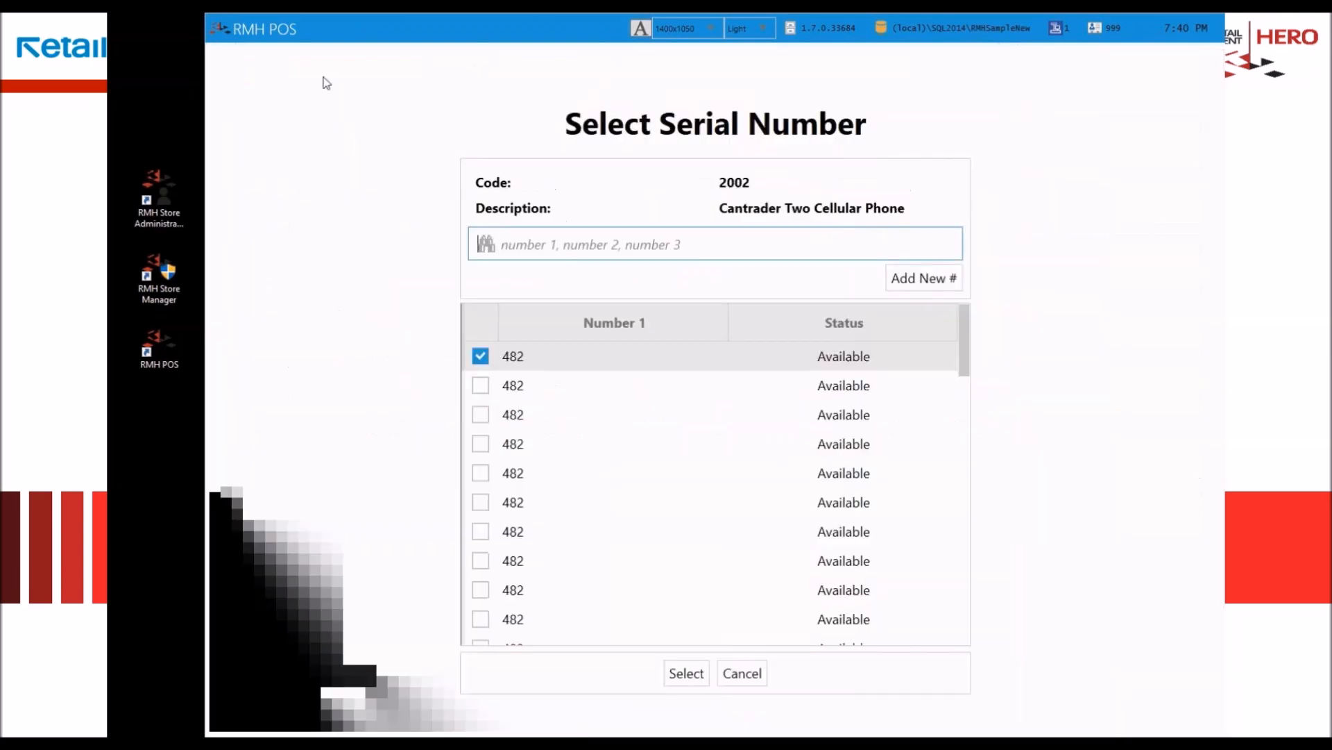
{"action": "left_click", "coordinate": [482, 474]}
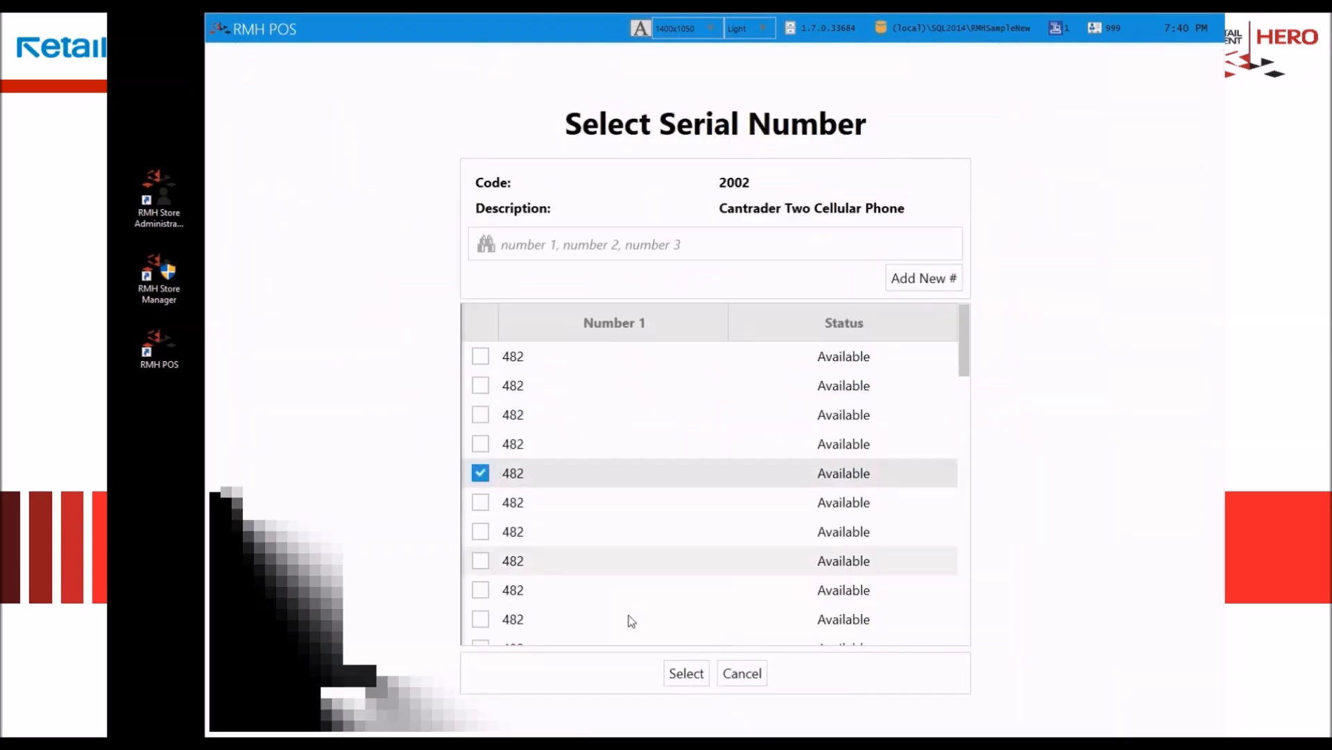
{"action": "left_click", "coordinate": [680, 675]}
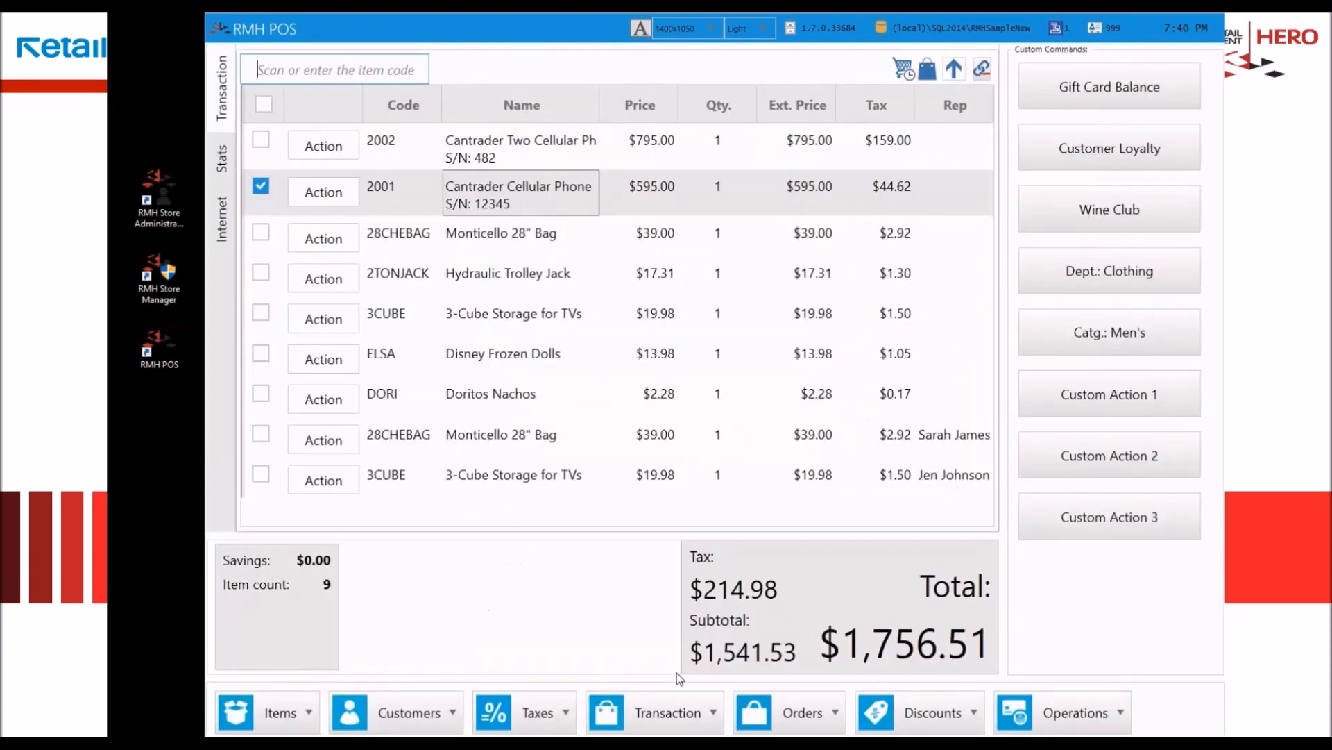
{"action": "left_click", "coordinate": [521, 147]}
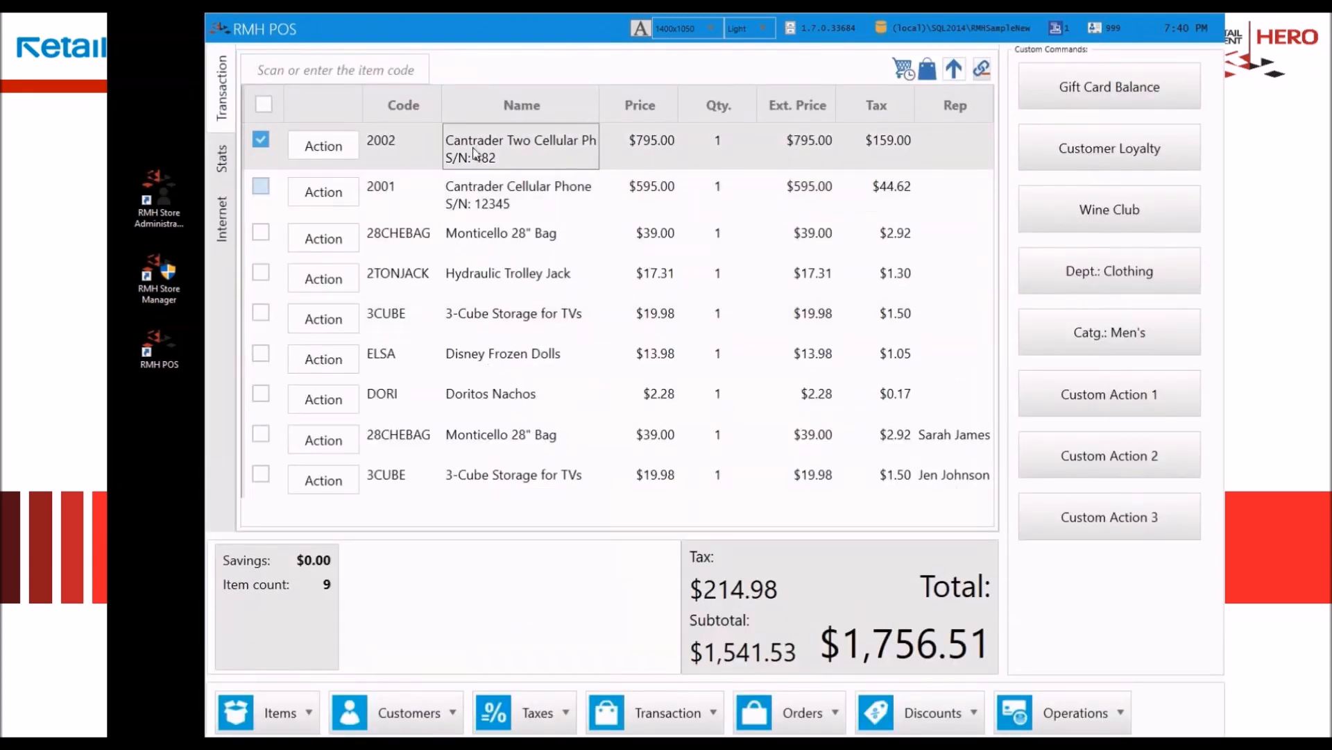
Step: Switch the transaction lines back to oldest-first order and delete the first four lines, from 3-Cube Storage through Disney Frozen Dolls
{"action": "left_click", "coordinate": [954, 68]}
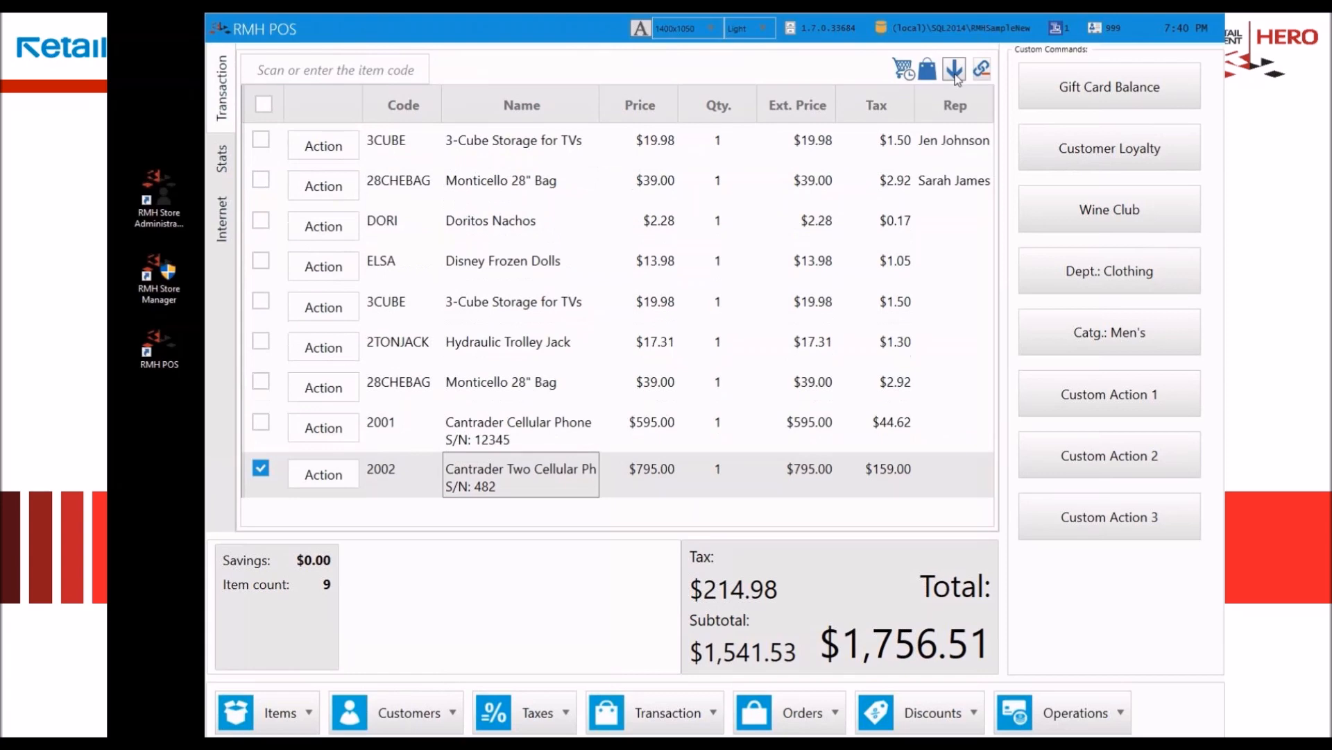
{"action": "left_click", "coordinate": [508, 148]}
{"action": "left_click", "coordinate": [487, 262], "text": "shift"}
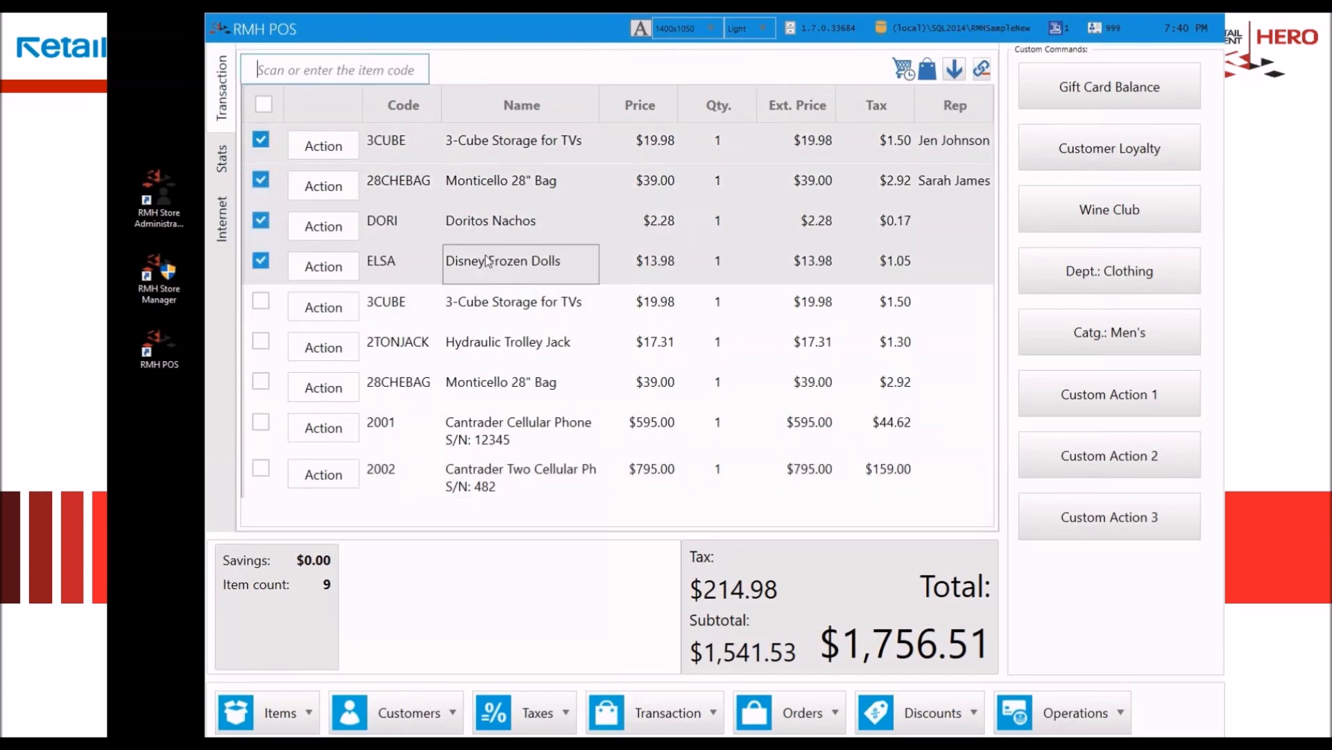
{"action": "left_click", "coordinate": [321, 258]}
{"action": "left_click", "coordinate": [448, 271]}
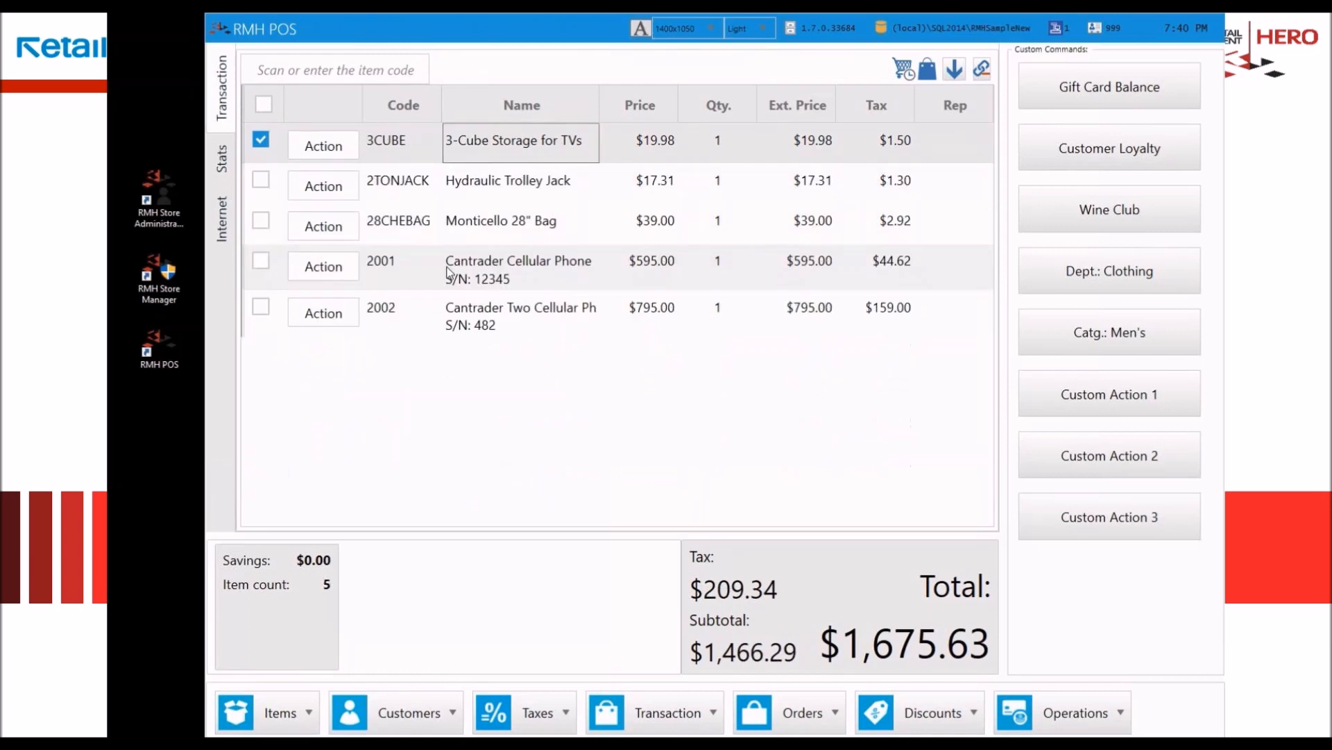
Step: Add weighed item 20000 to the transaction with a weight of 1.5
{"action": "type", "text": "20000"}
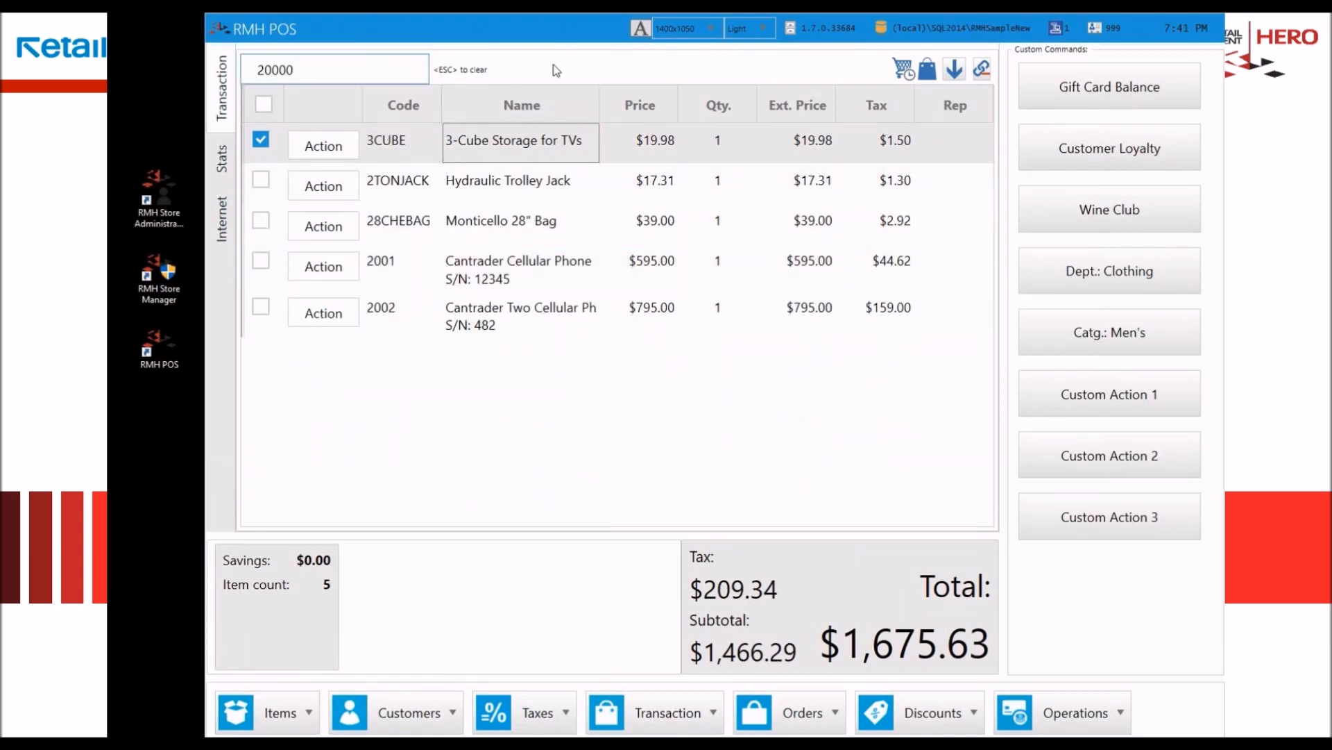
{"action": "key", "text": "Return"}
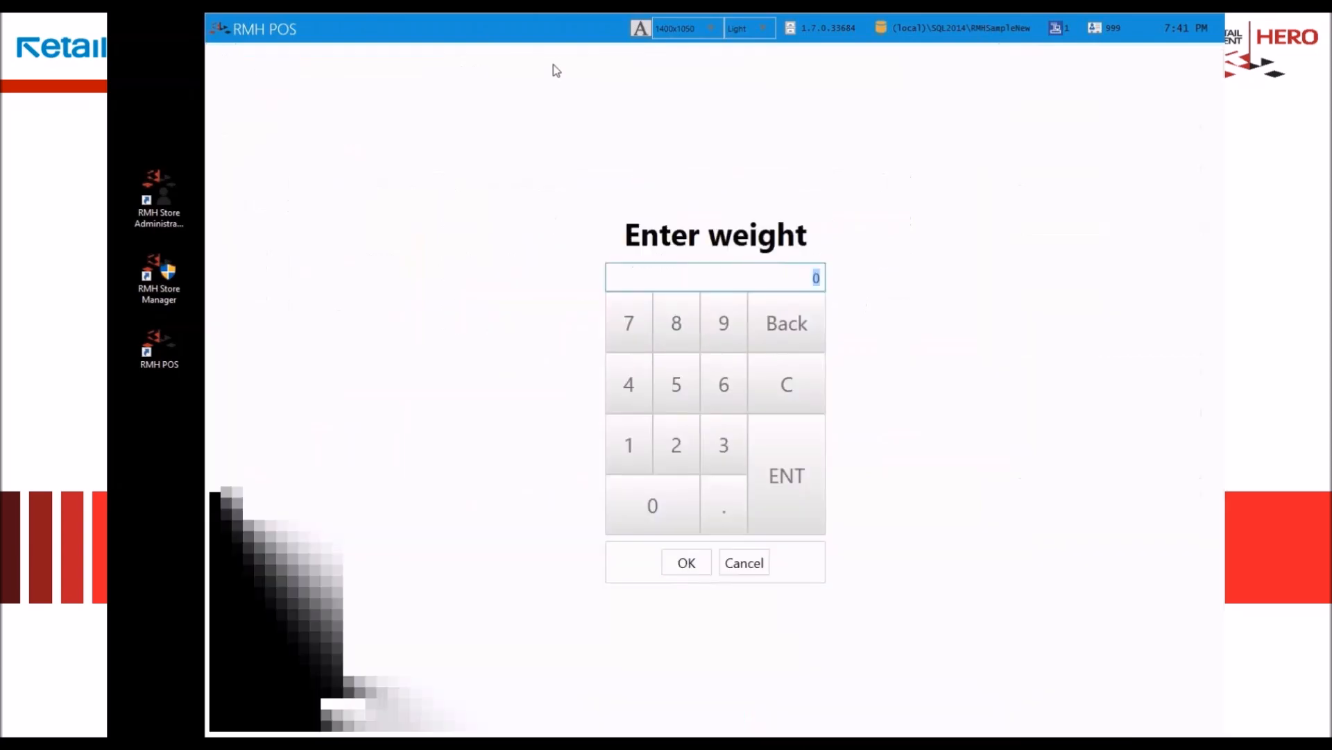
{"action": "type", "text": "1.5"}
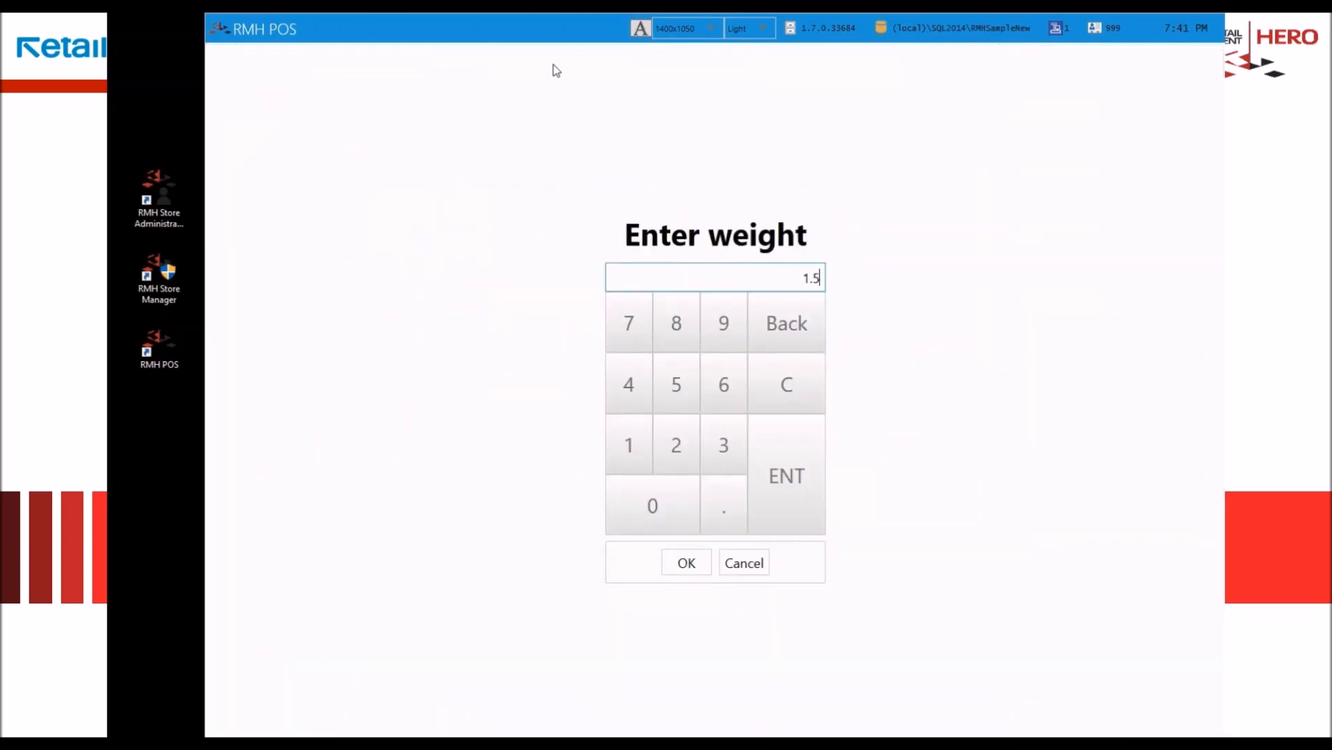
{"action": "key", "text": "Return"}
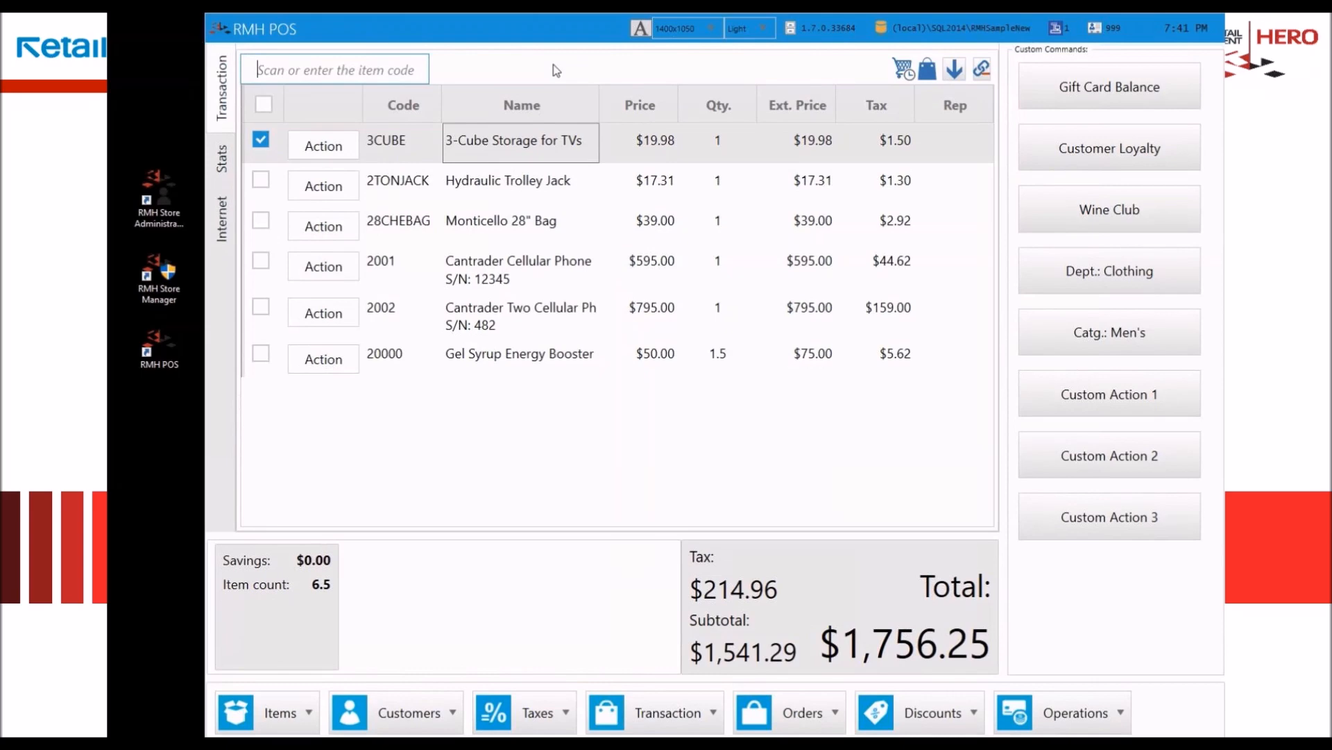
Step: Add weighed item 20001 to the transaction with a weight of 0.5
{"action": "type", "text": "20001"}
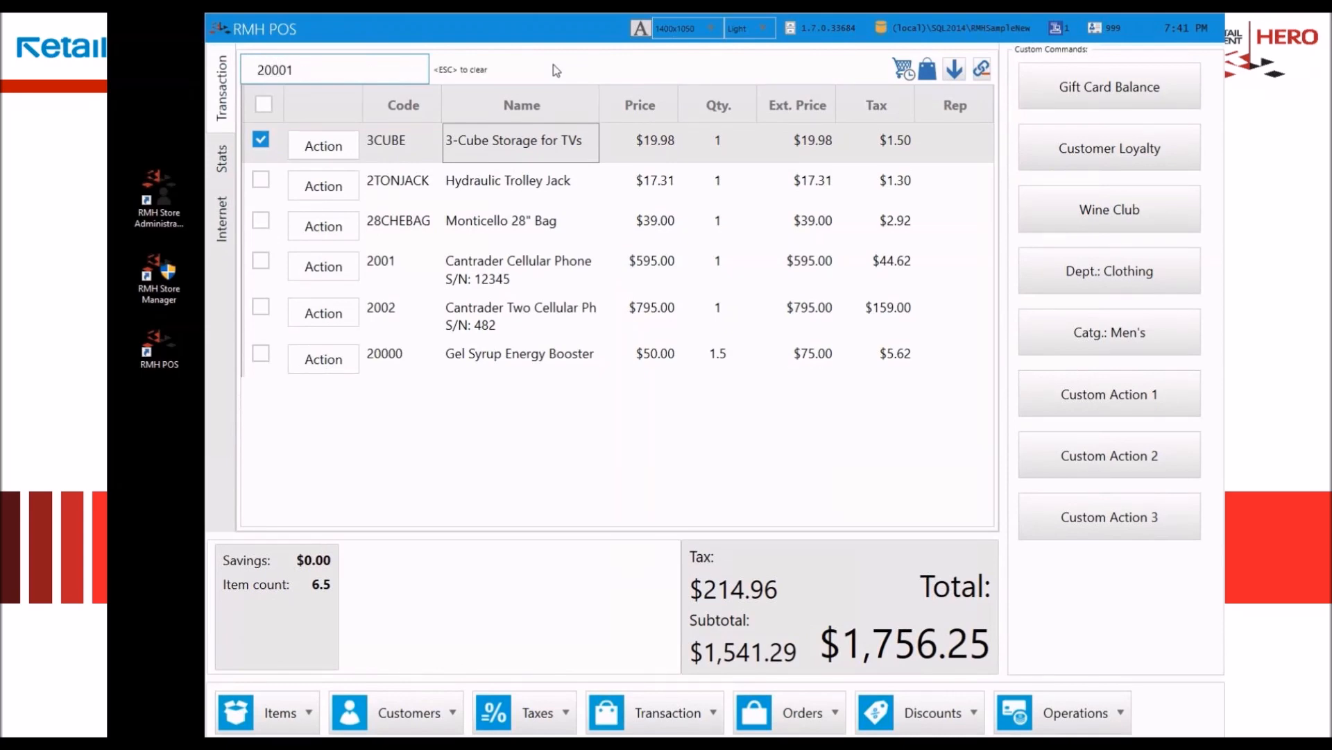
{"action": "key", "text": "Return"}
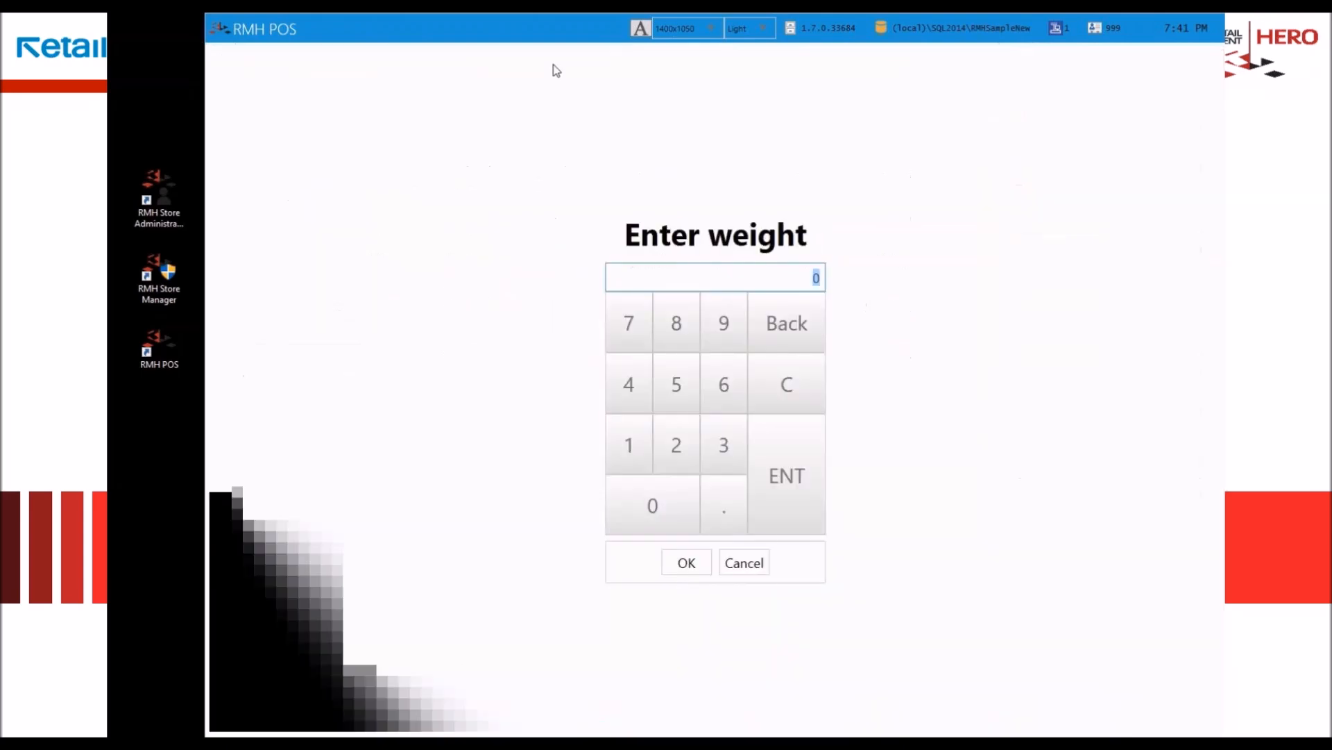
{"action": "type", "text": "0.5"}
{"action": "key", "text": "Return"}
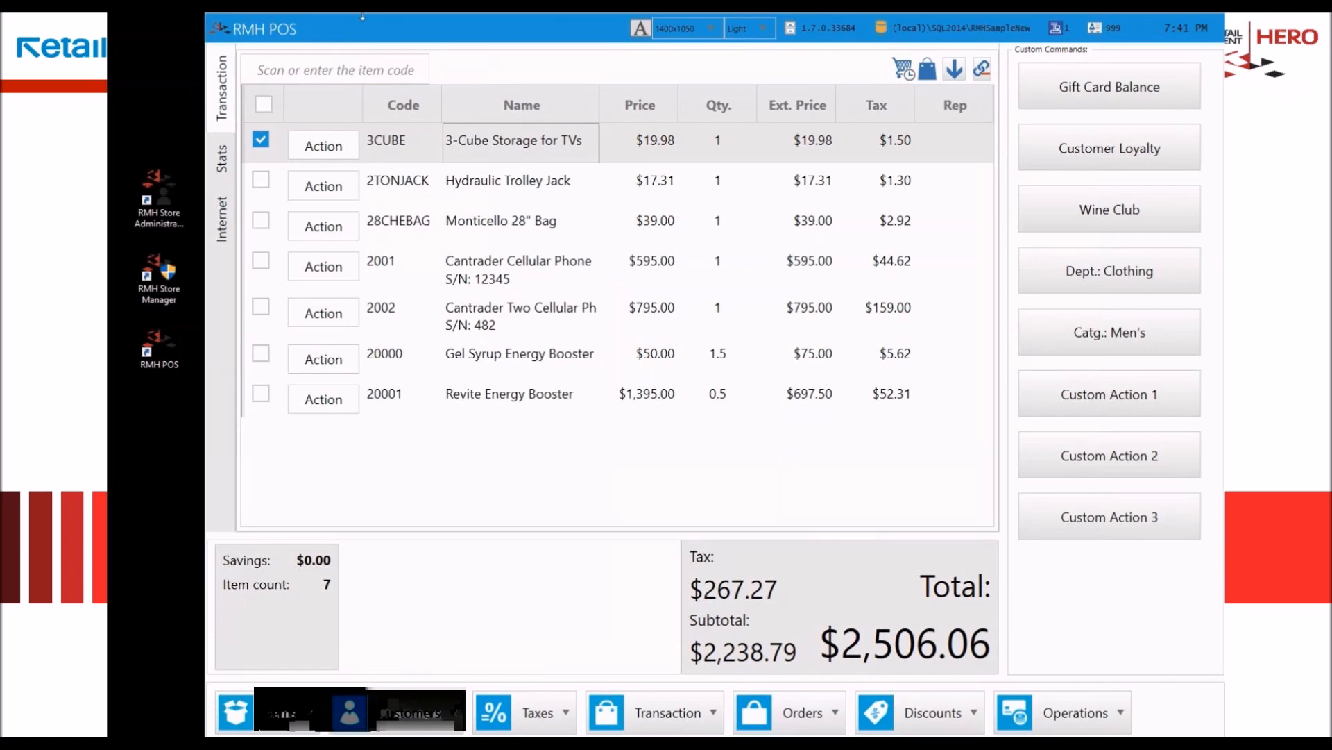
Step: Add matrix item 700, Trider Cycle Kids, in size 16 inch and colour Pink, and select its line
{"action": "type", "text": "700"}
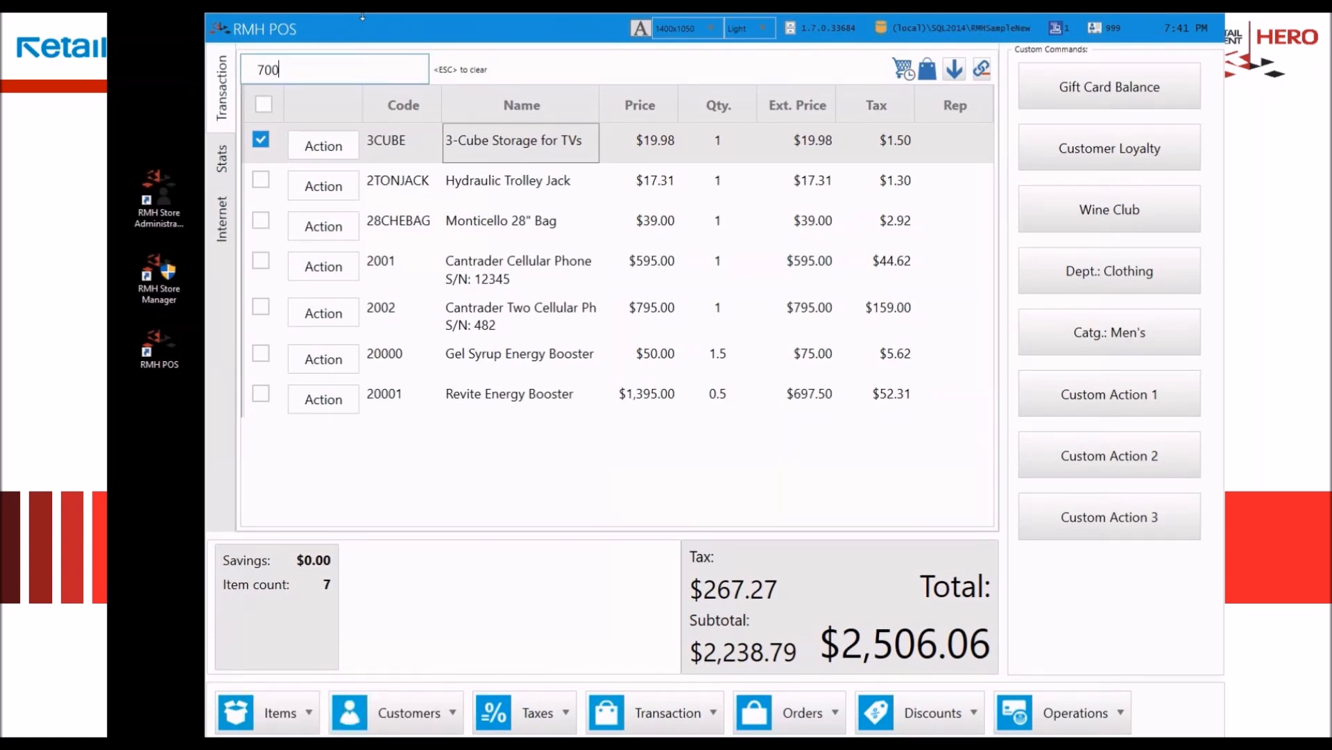
{"action": "key", "text": "Return"}
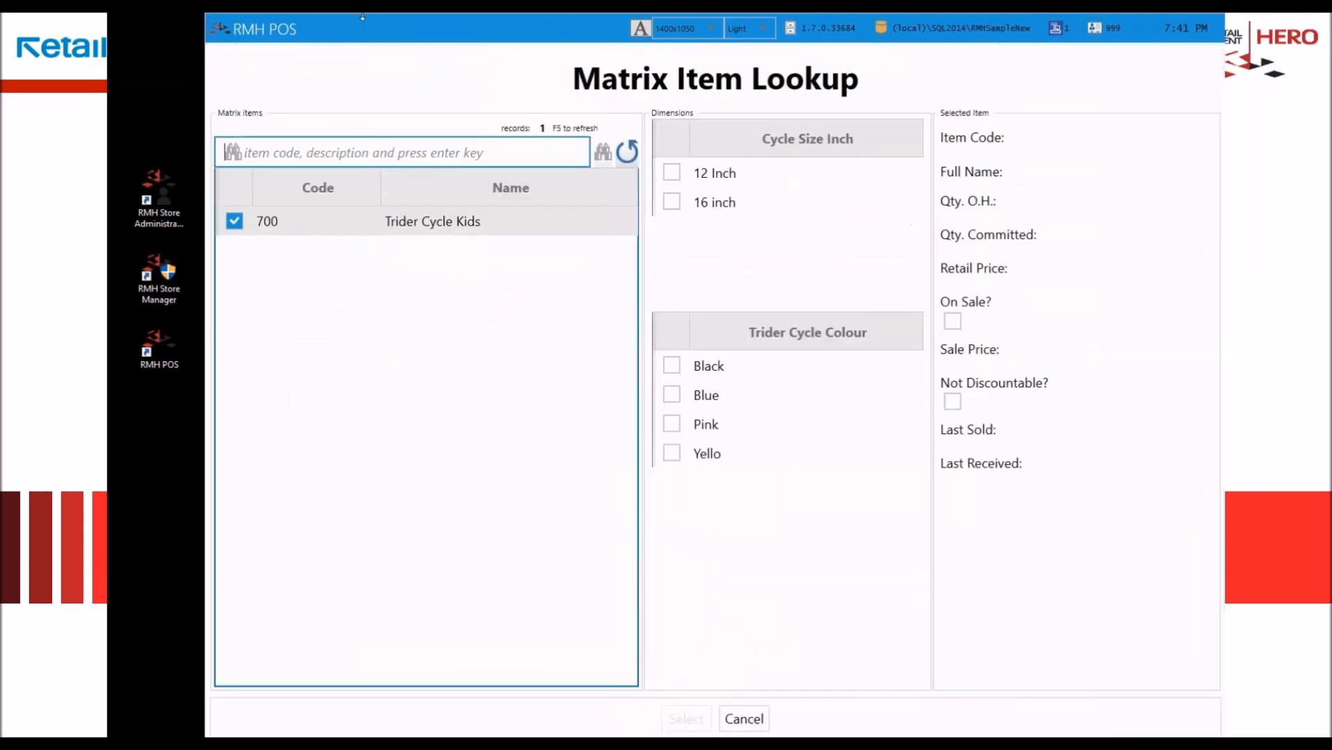
{"action": "left_click", "coordinate": [695, 206]}
{"action": "left_click", "coordinate": [706, 423]}
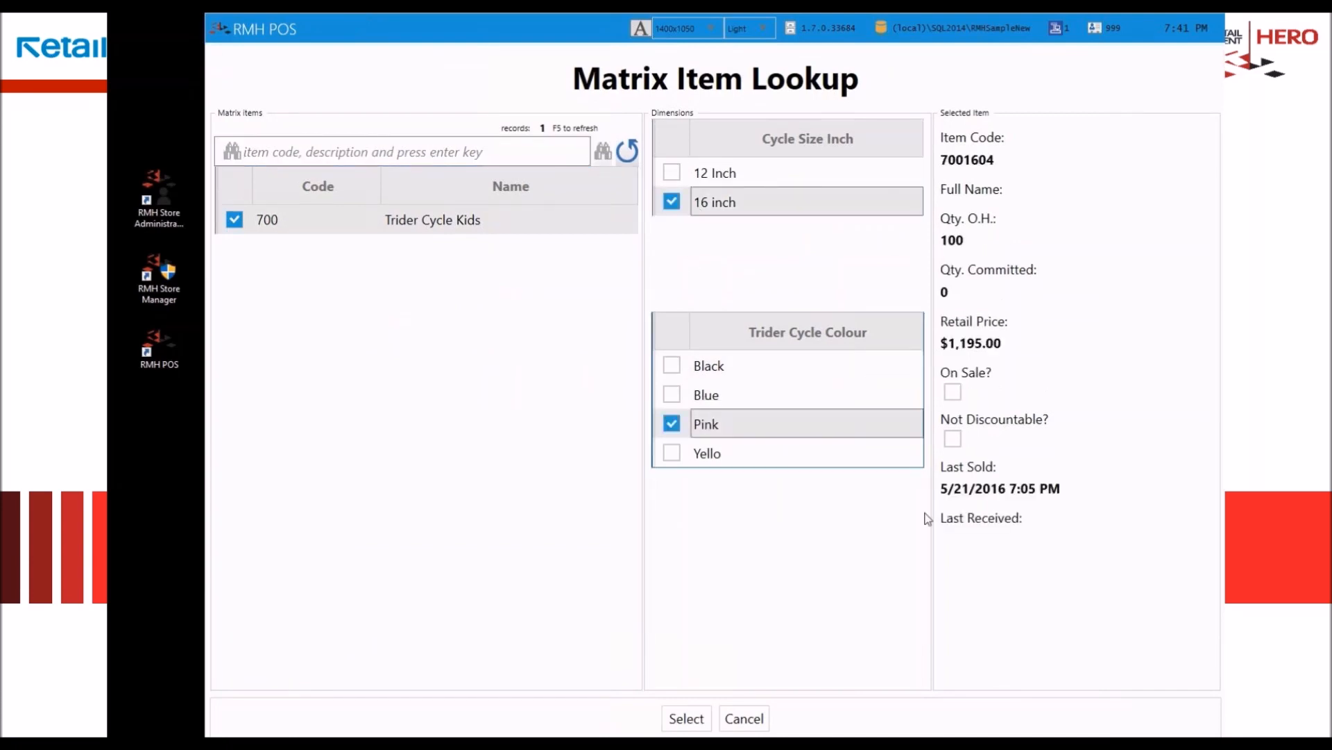
{"action": "left_click", "coordinate": [685, 719]}
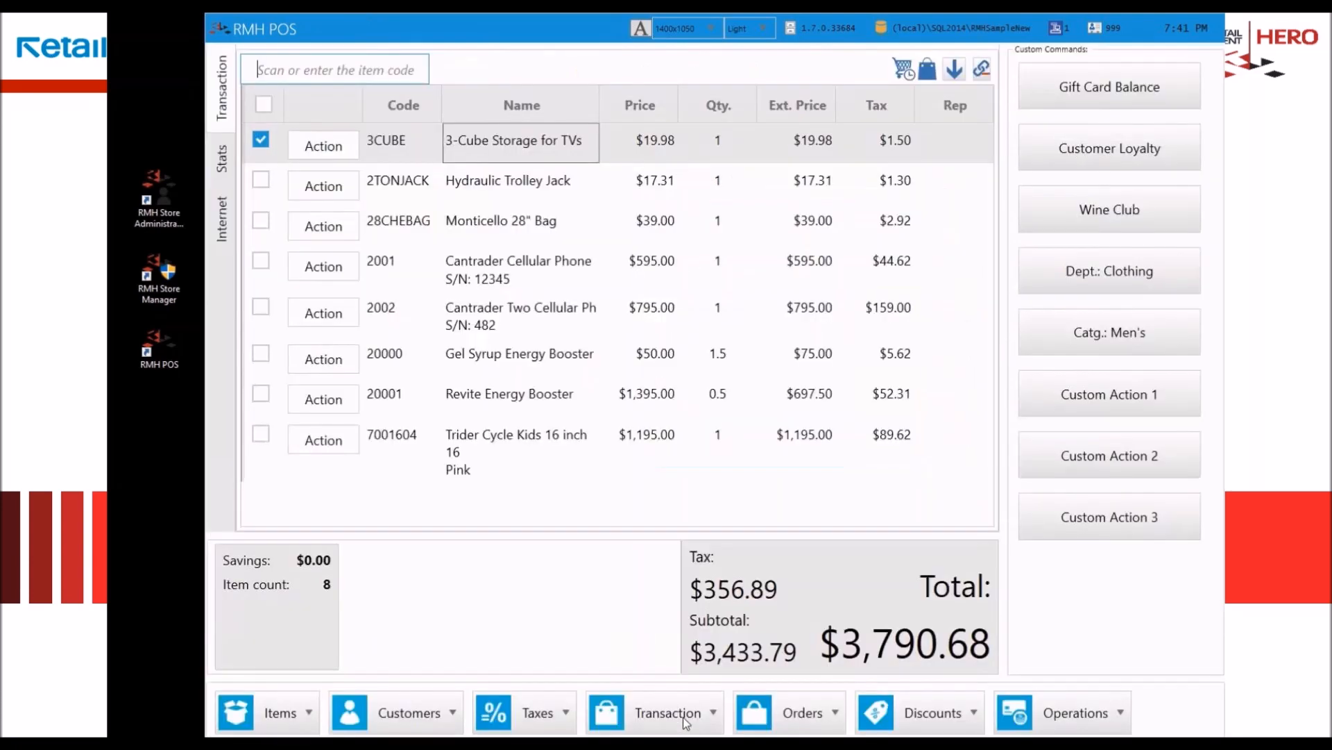
{"action": "left_click", "coordinate": [489, 446]}
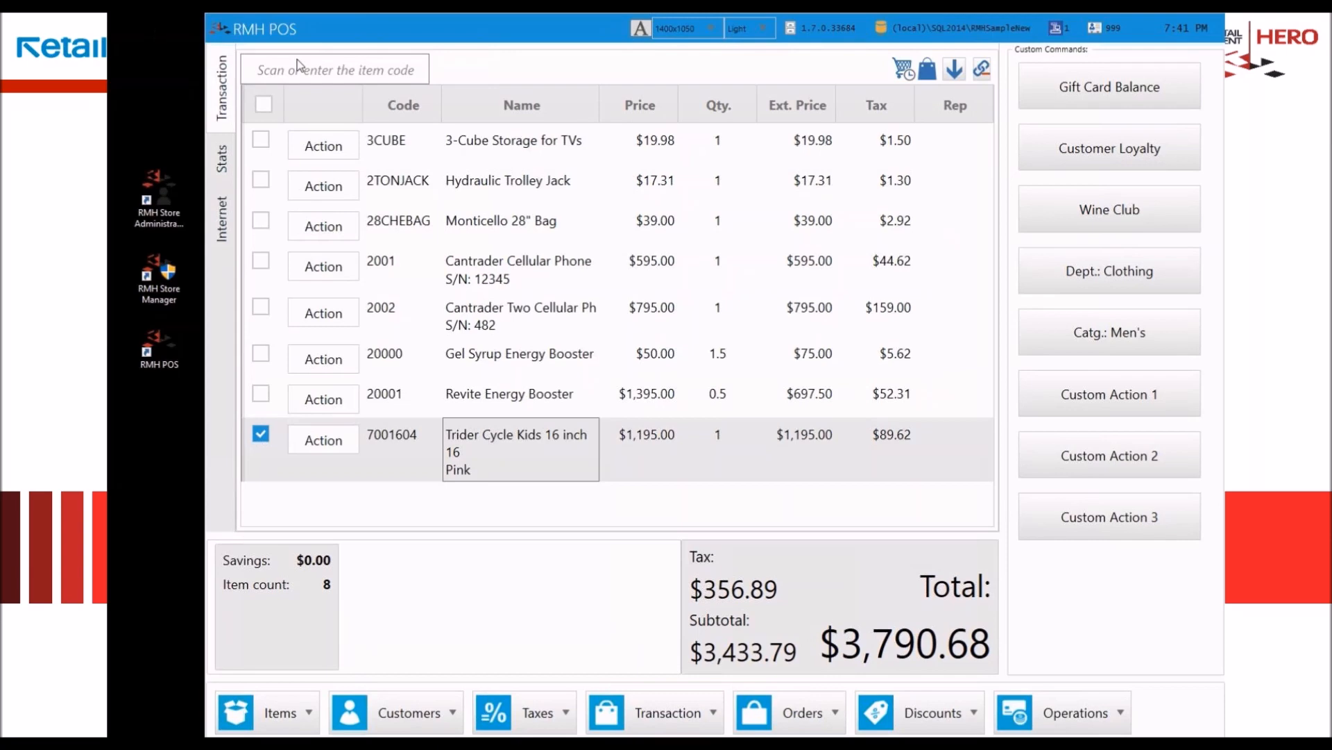
Step: Add the item with code dori to the transaction, and look up items matching "disney" from the item code entry
{"action": "type", "text": "dori"}
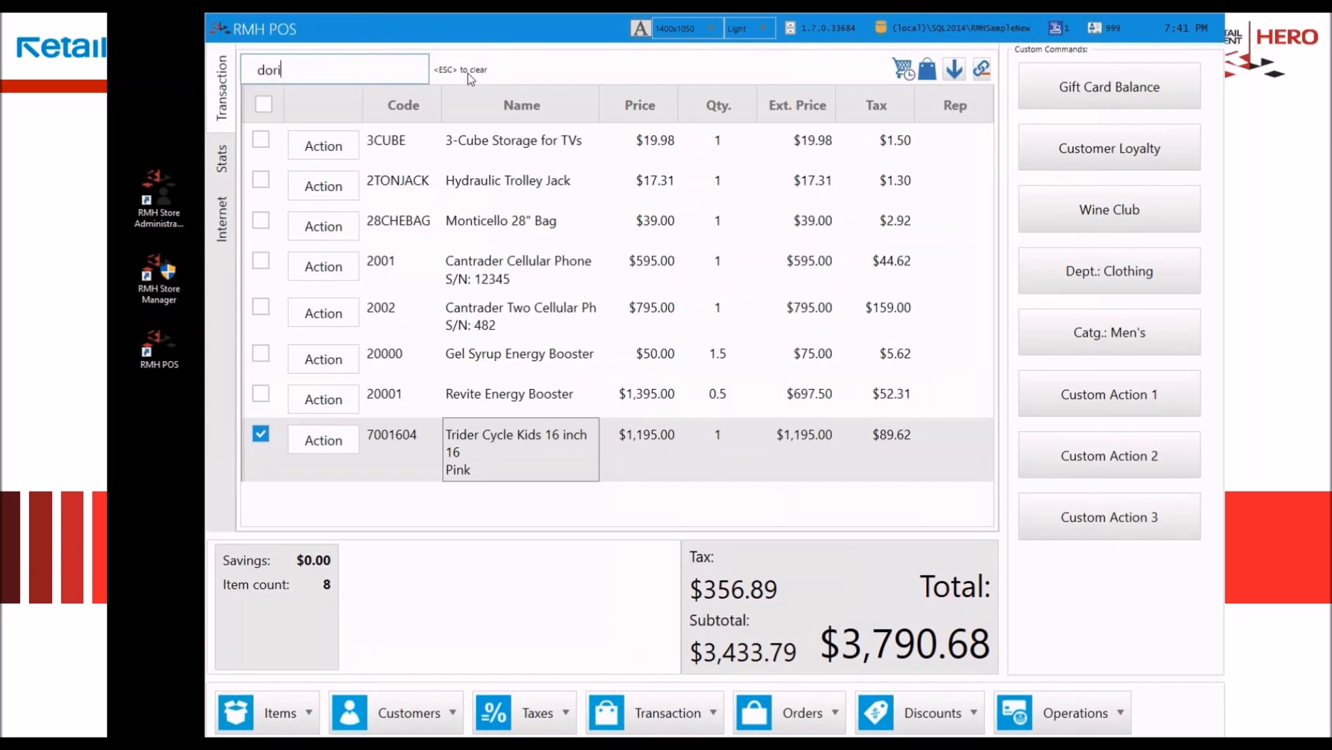
{"action": "key", "text": "Return"}
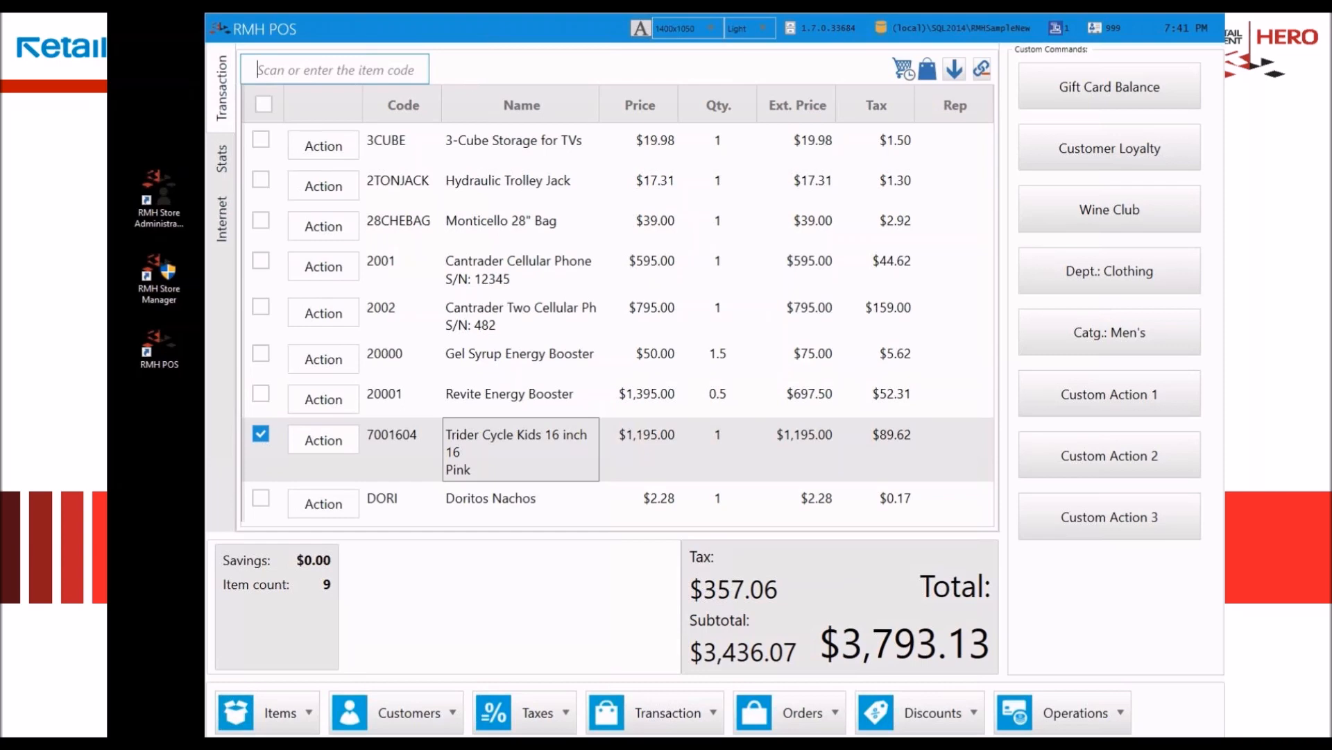
{"action": "type", "text": "disney"}
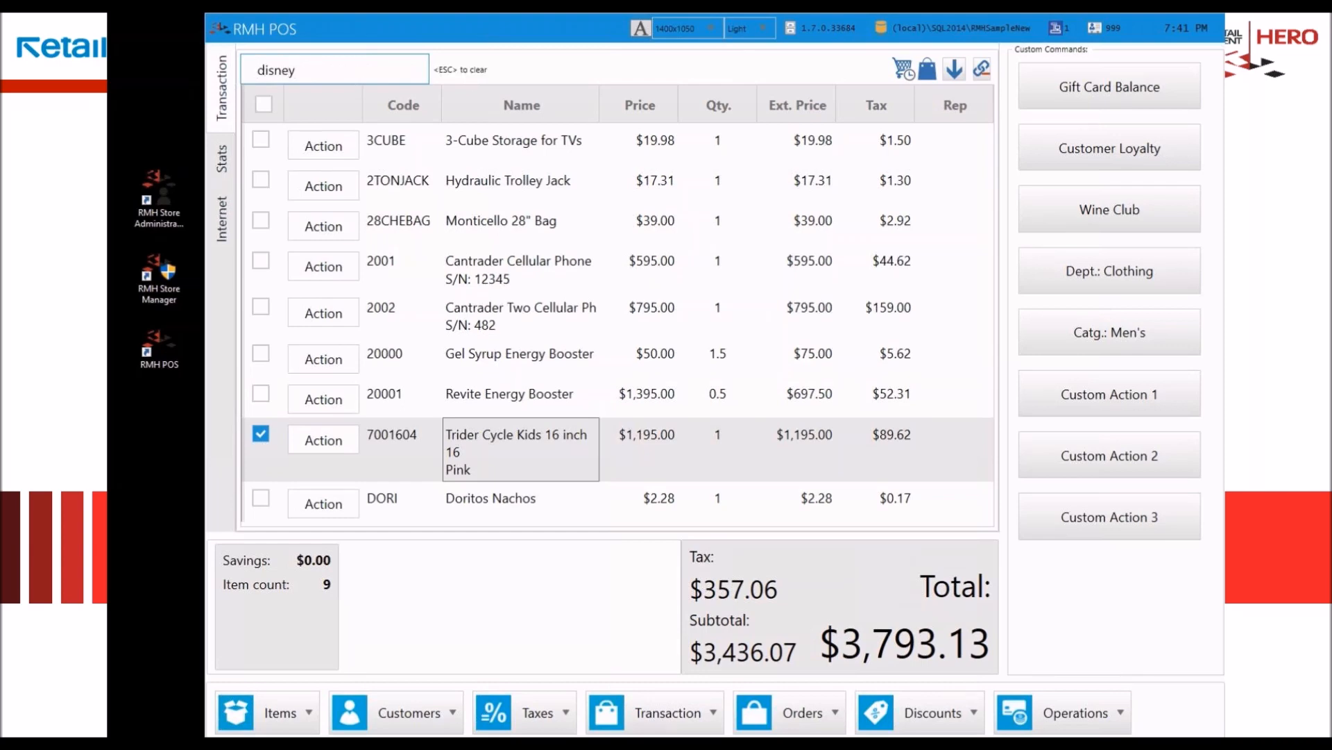
{"action": "key", "text": "Return"}
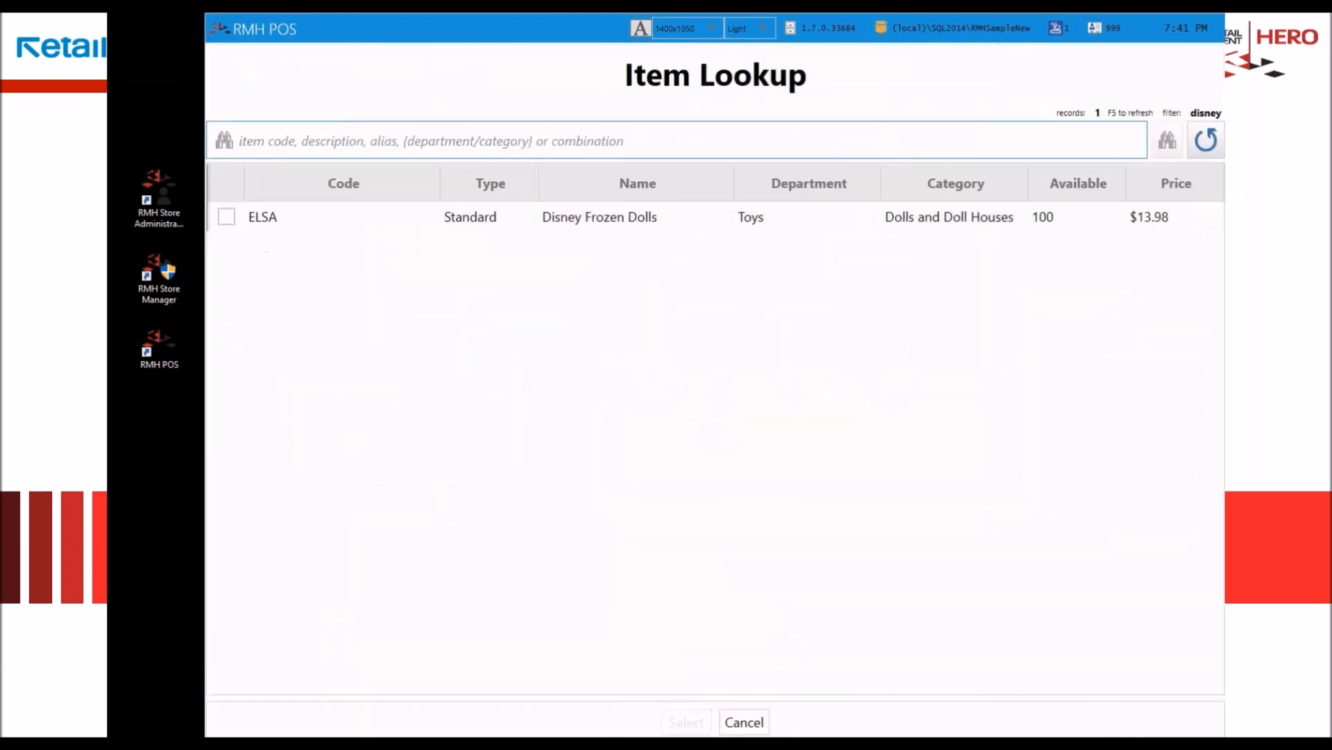
Step: Add the item ELSA, Disney Frozen Dolls, from the lookup results to the transaction and select its line
{"action": "left_click", "coordinate": [226, 217]}
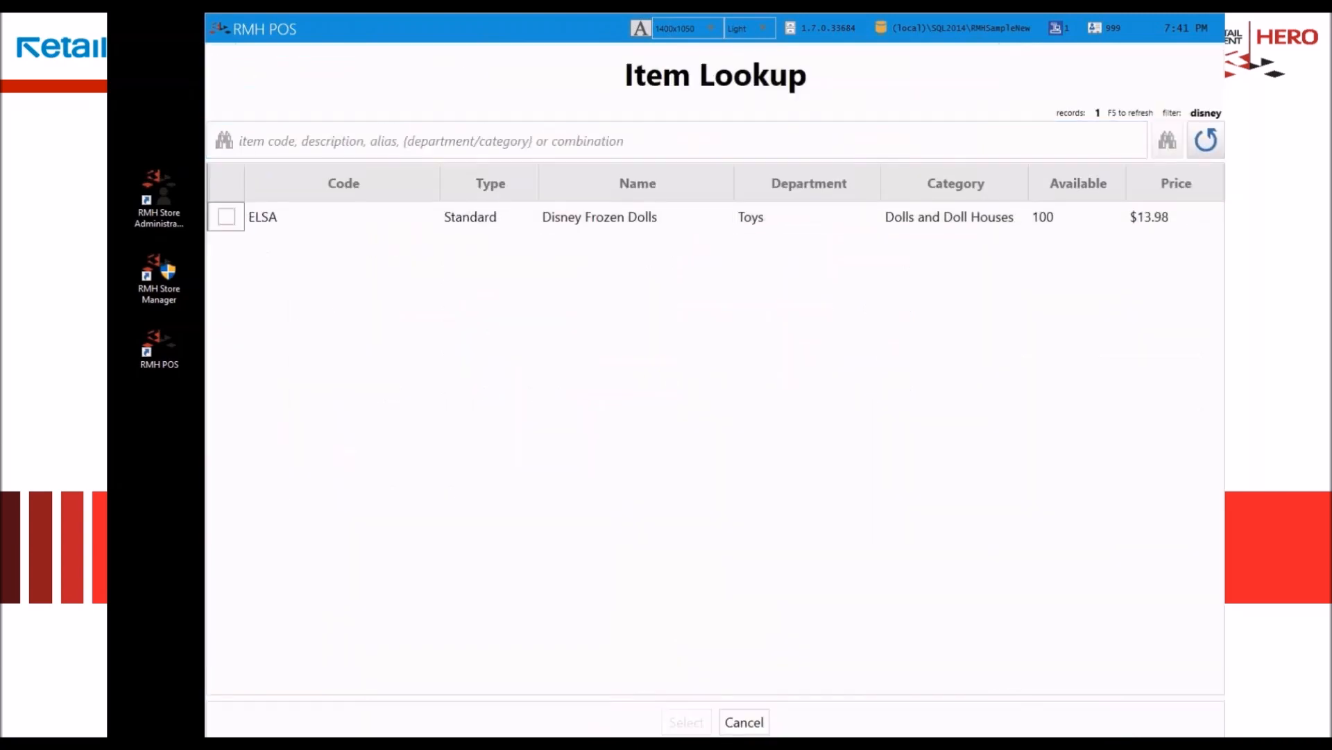
{"action": "left_click", "coordinate": [299, 141]}
{"action": "left_click", "coordinate": [617, 226]}
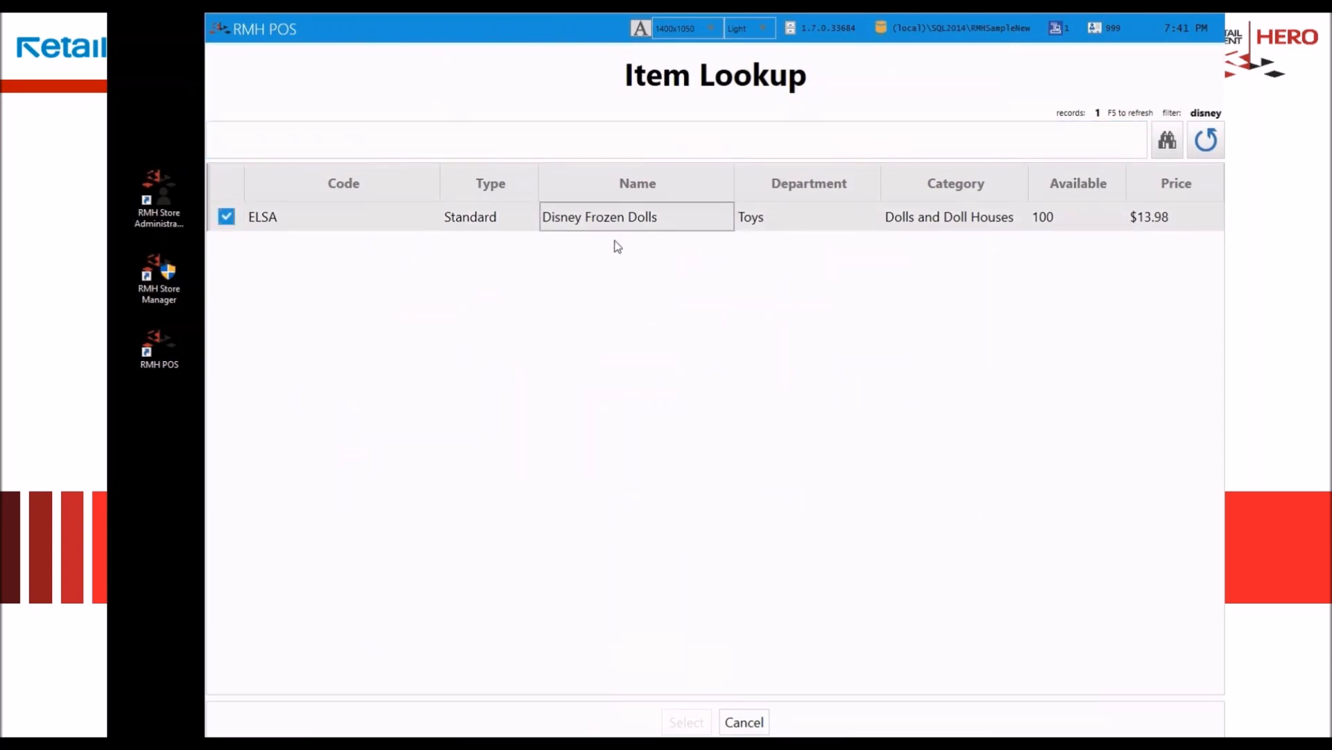
{"action": "left_click", "coordinate": [280, 228]}
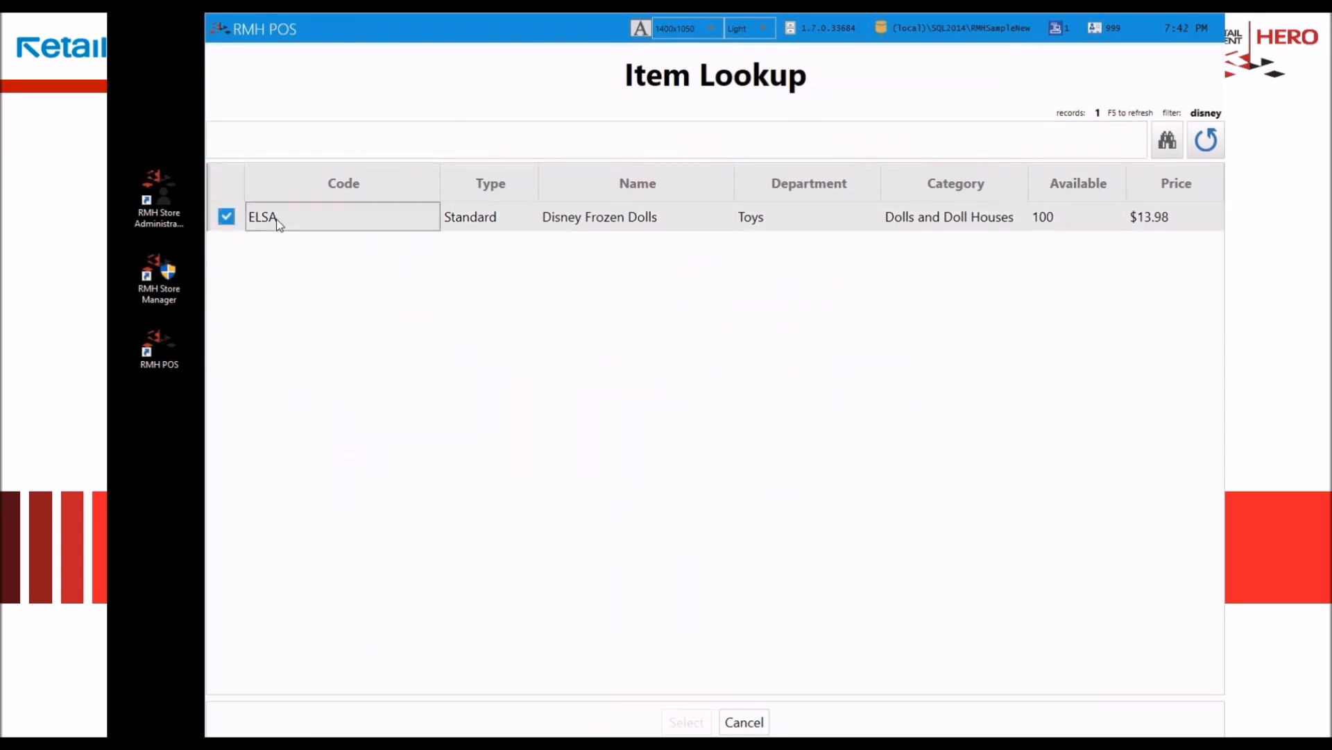
{"action": "left_click", "coordinate": [498, 216]}
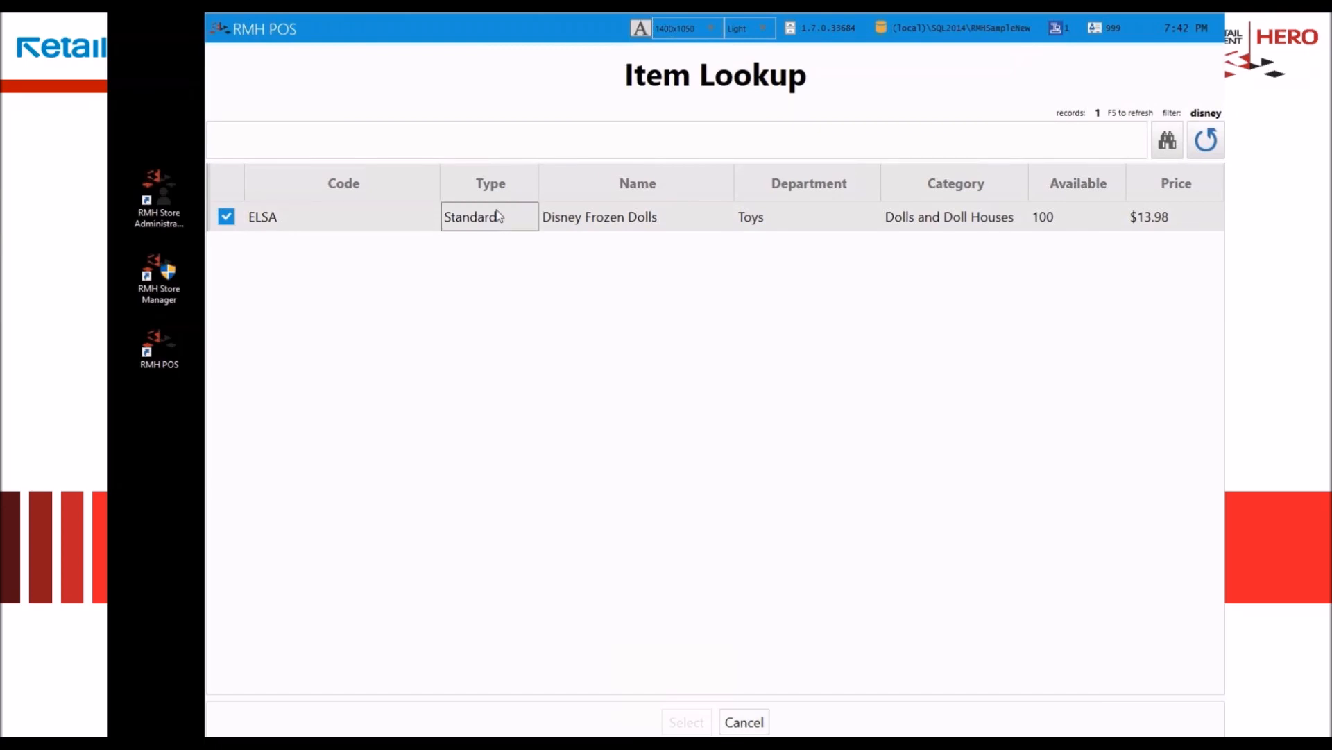
{"action": "key", "text": "Escape"}
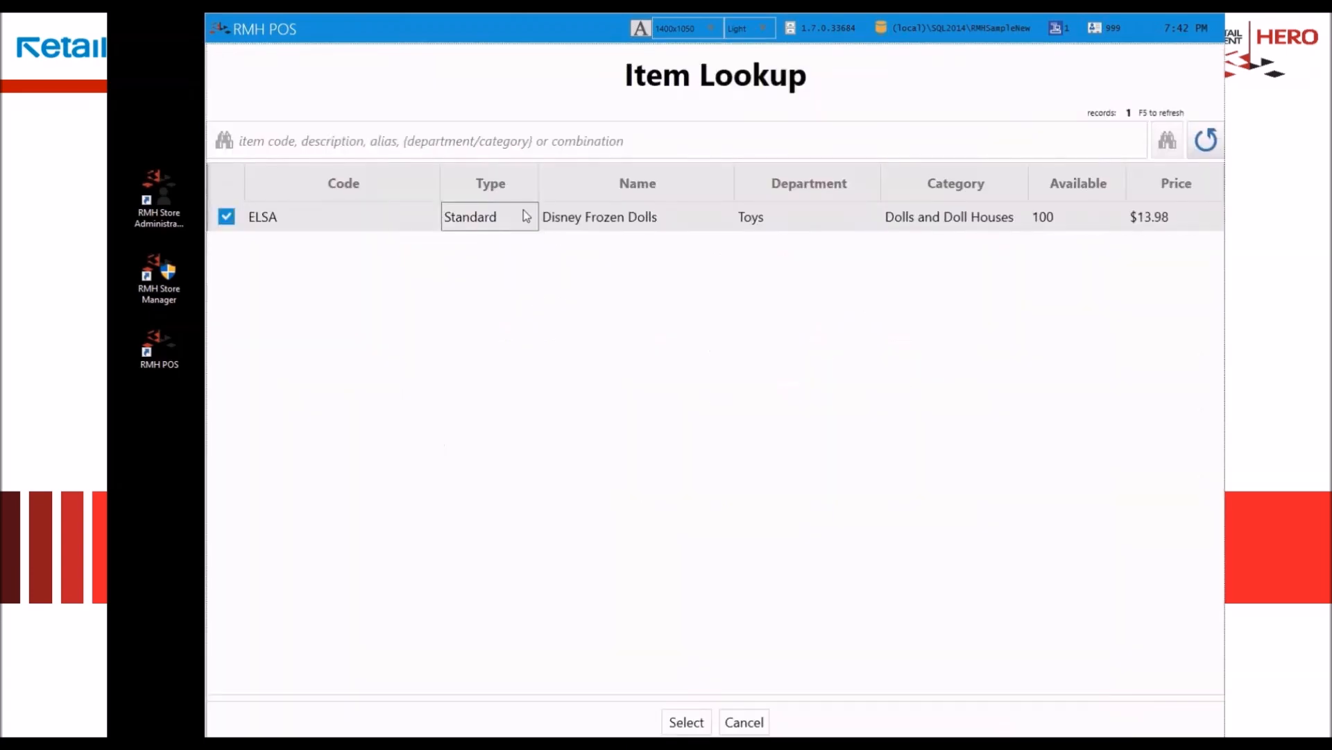
{"action": "left_click", "coordinate": [686, 722]}
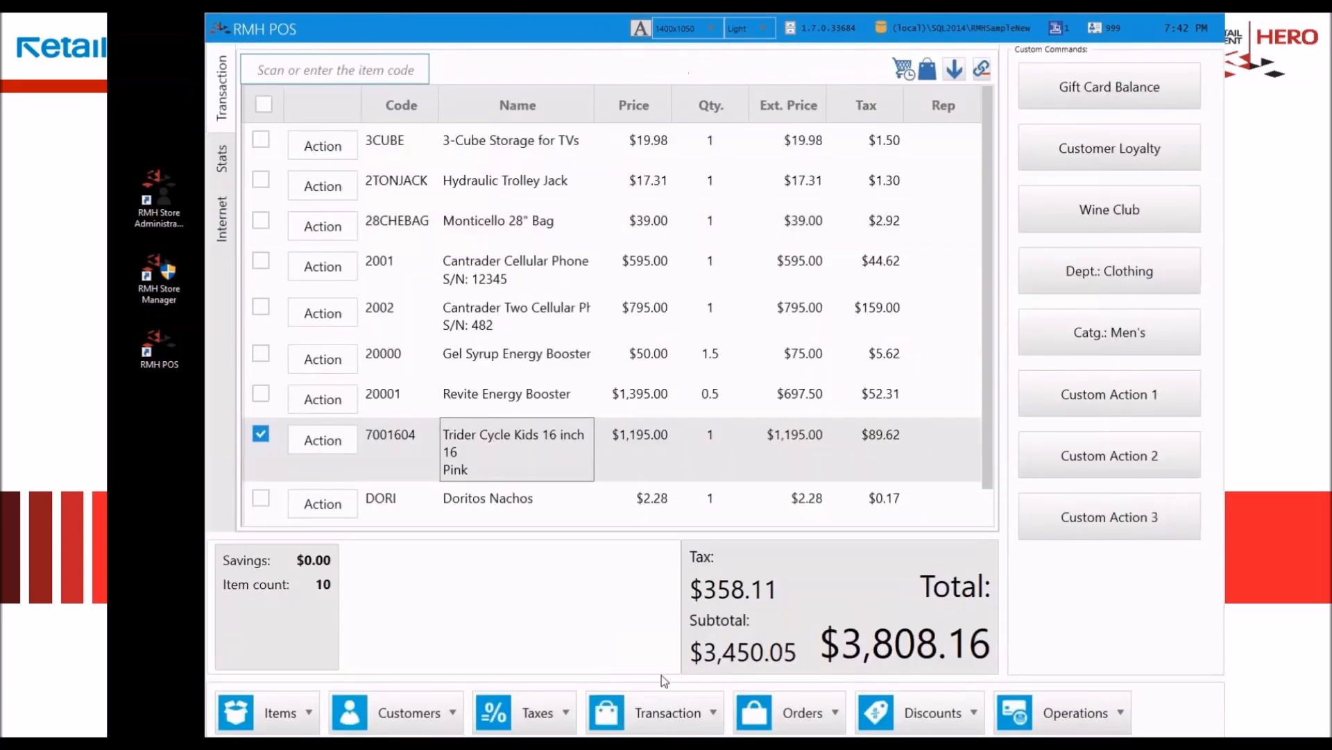
{"action": "scroll", "coordinate": [527, 507], "scroll_direction": "down", "scroll_amount": 1}
{"action": "left_click", "coordinate": [521, 509]}
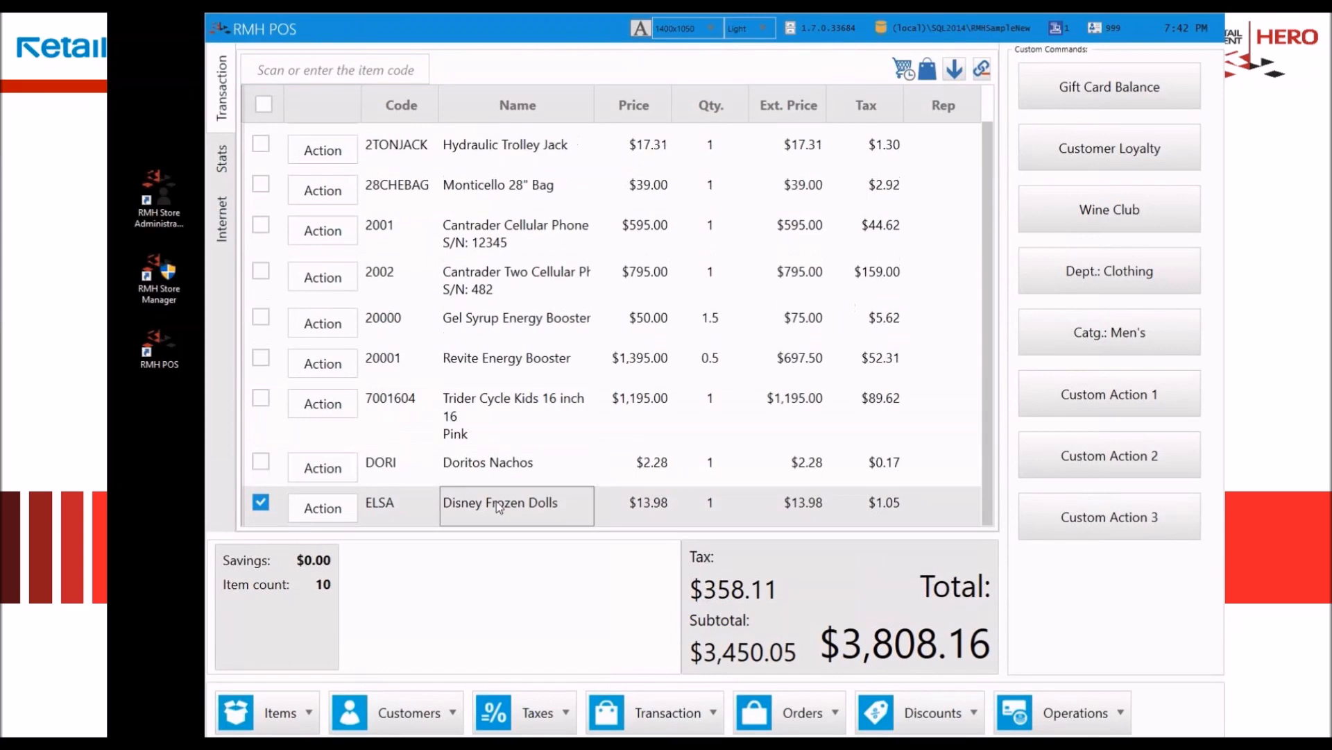
Step: Delete the first three transaction lines, 3CUBE, 2TONJACK and 28CHEBAG, together
{"action": "scroll", "coordinate": [455, 302], "scroll_direction": "up", "scroll_amount": 1}
{"action": "left_click", "coordinate": [453, 148]}
{"action": "left_click", "coordinate": [508, 231], "text": "shift"}
{"action": "right_click", "coordinate": [507, 232]}
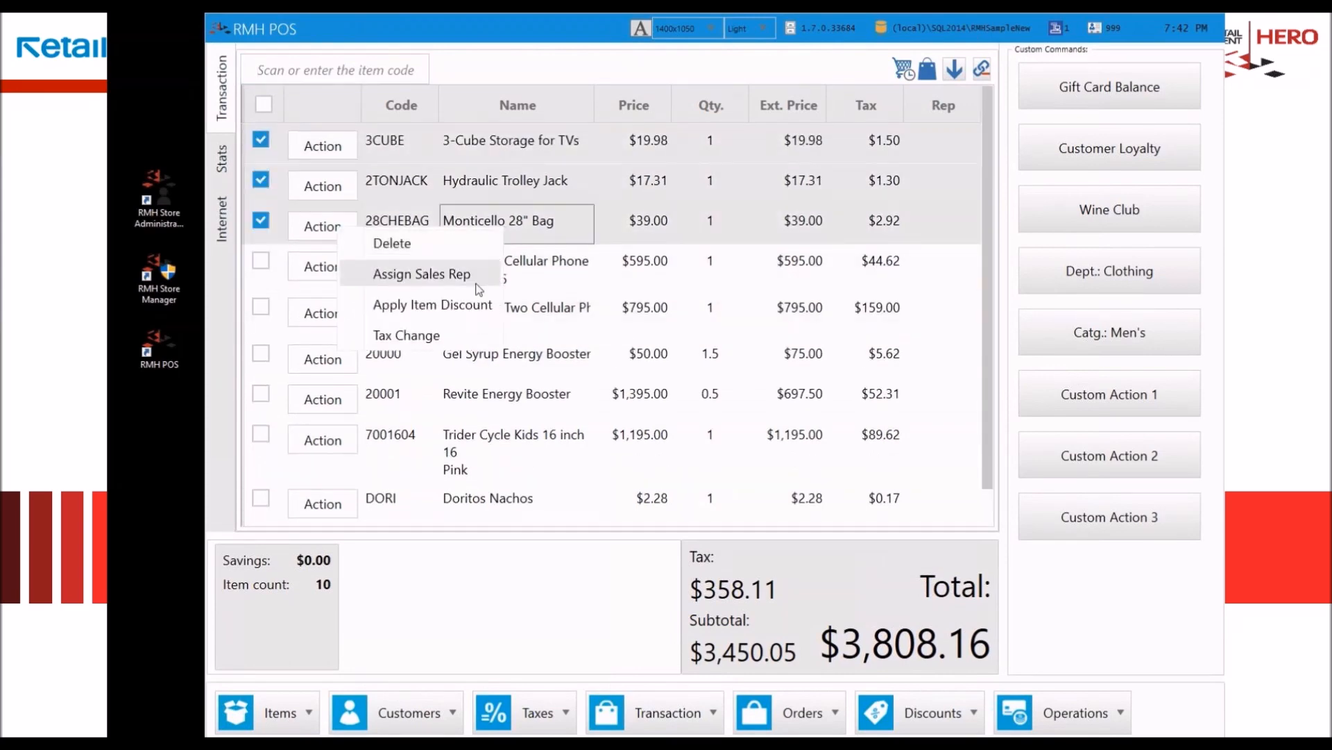
{"action": "left_click", "coordinate": [412, 245]}
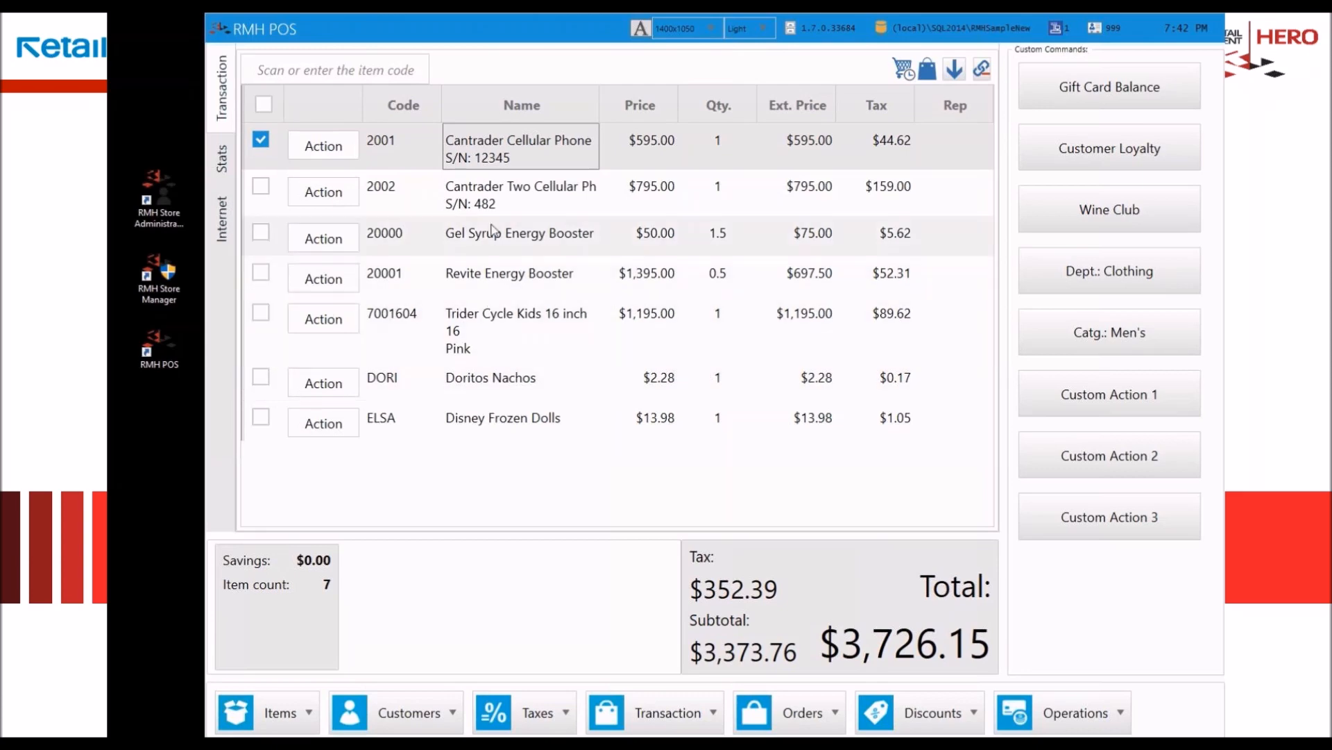
Step: Delete all the remaining lines, from Cantrader Cellular Phone to Disney Frozen Dolls, from the transaction
{"action": "left_click", "coordinate": [580, 420], "text": "shift"}
{"action": "right_click", "coordinate": [538, 311]}
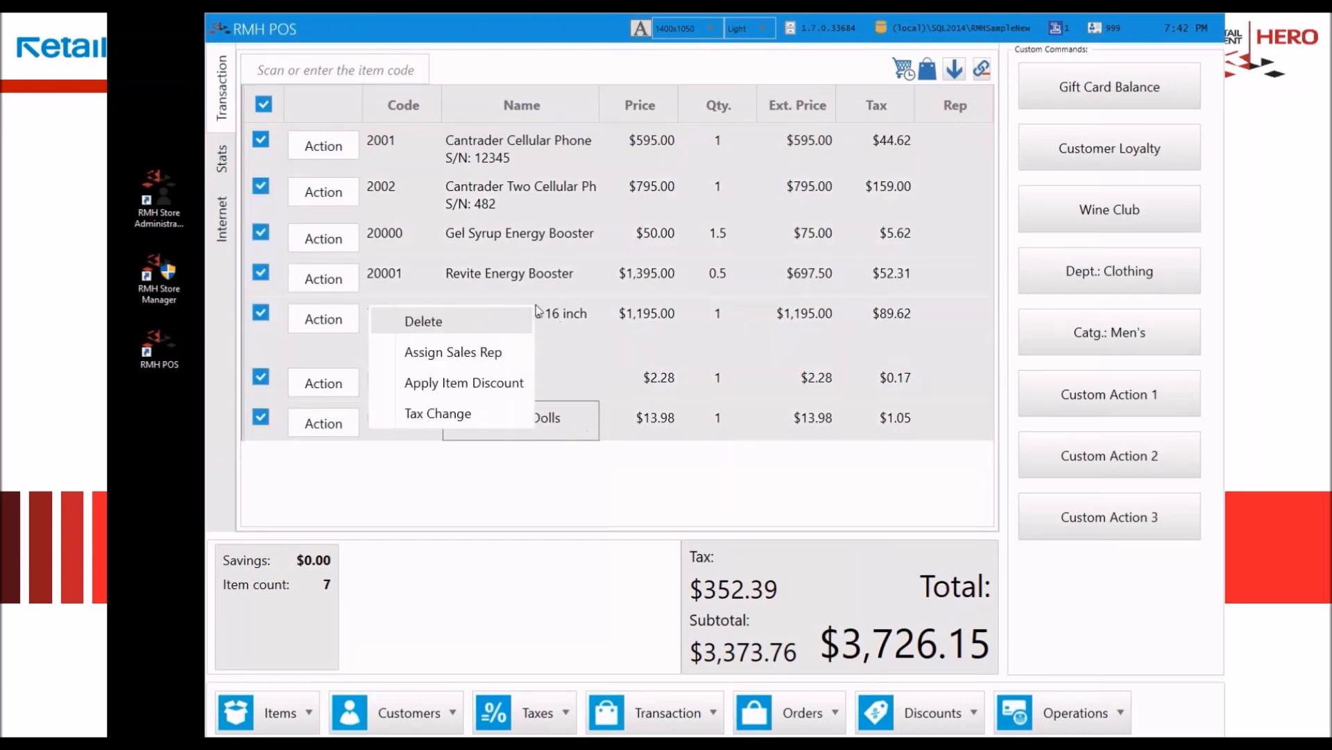
{"action": "left_click", "coordinate": [477, 327]}
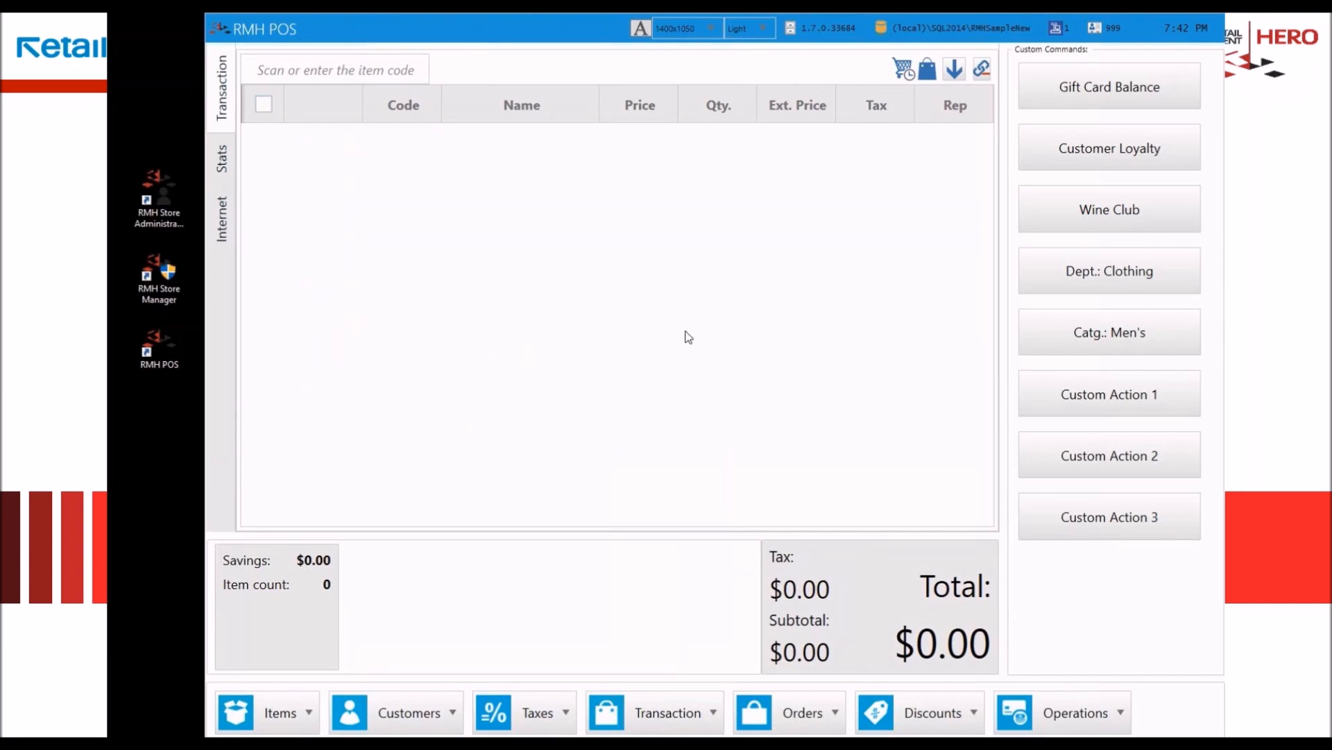
Step: Turn on item roll-up and add the item dori to the transaction three times
{"action": "left_click", "coordinate": [982, 69]}
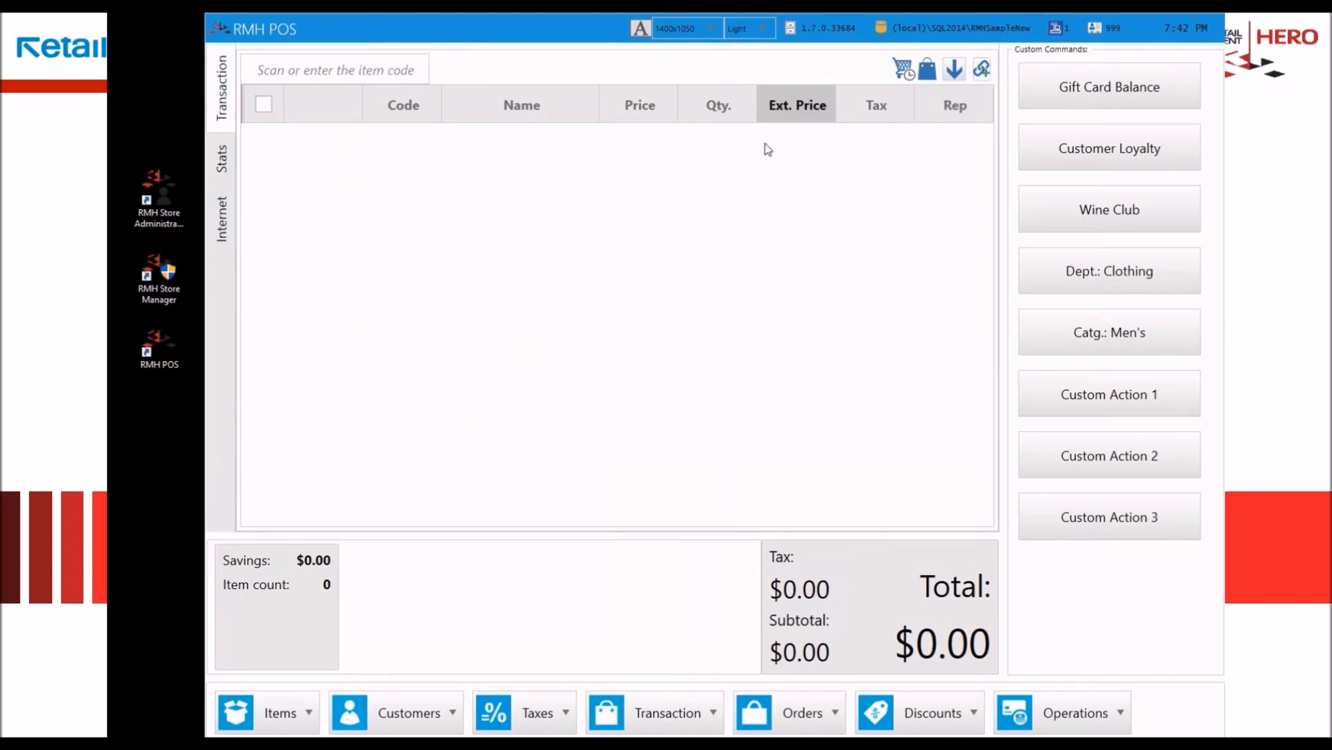
{"action": "type", "text": "dori"}
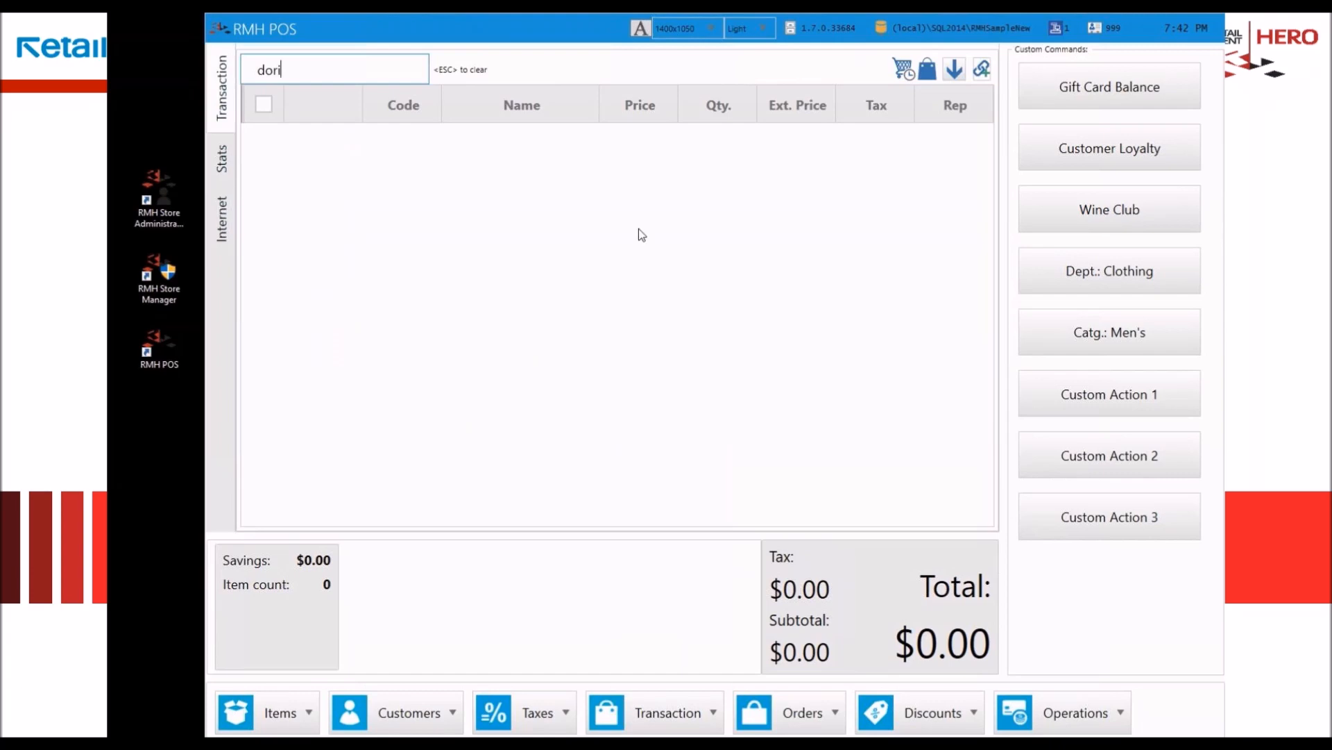
{"action": "key", "text": "Return"}
{"action": "type", "text": "dori"}
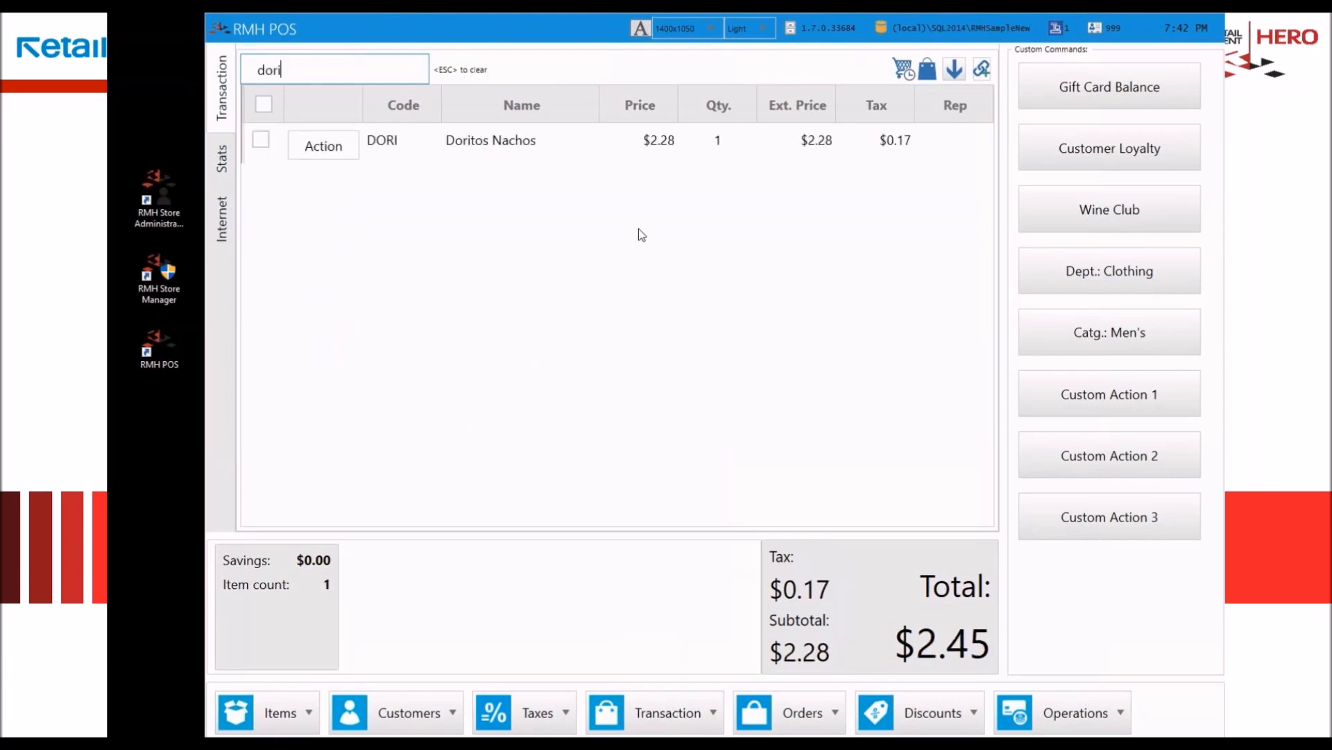
{"action": "key", "text": "Return"}
{"action": "type", "text": "dori"}
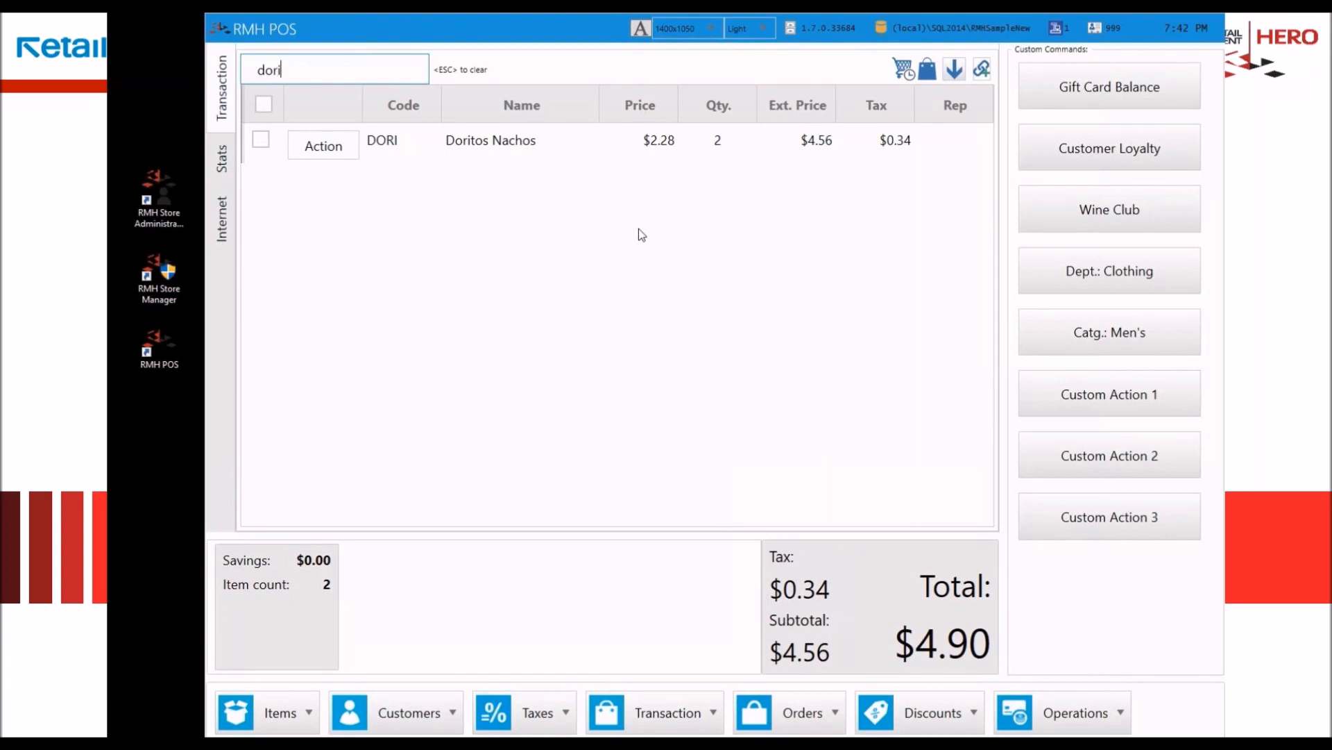
{"action": "key", "text": "Return"}
Step: Add the item 2tonjack to the transaction twice with roll-up on
{"action": "type", "text": "2tonjack"}
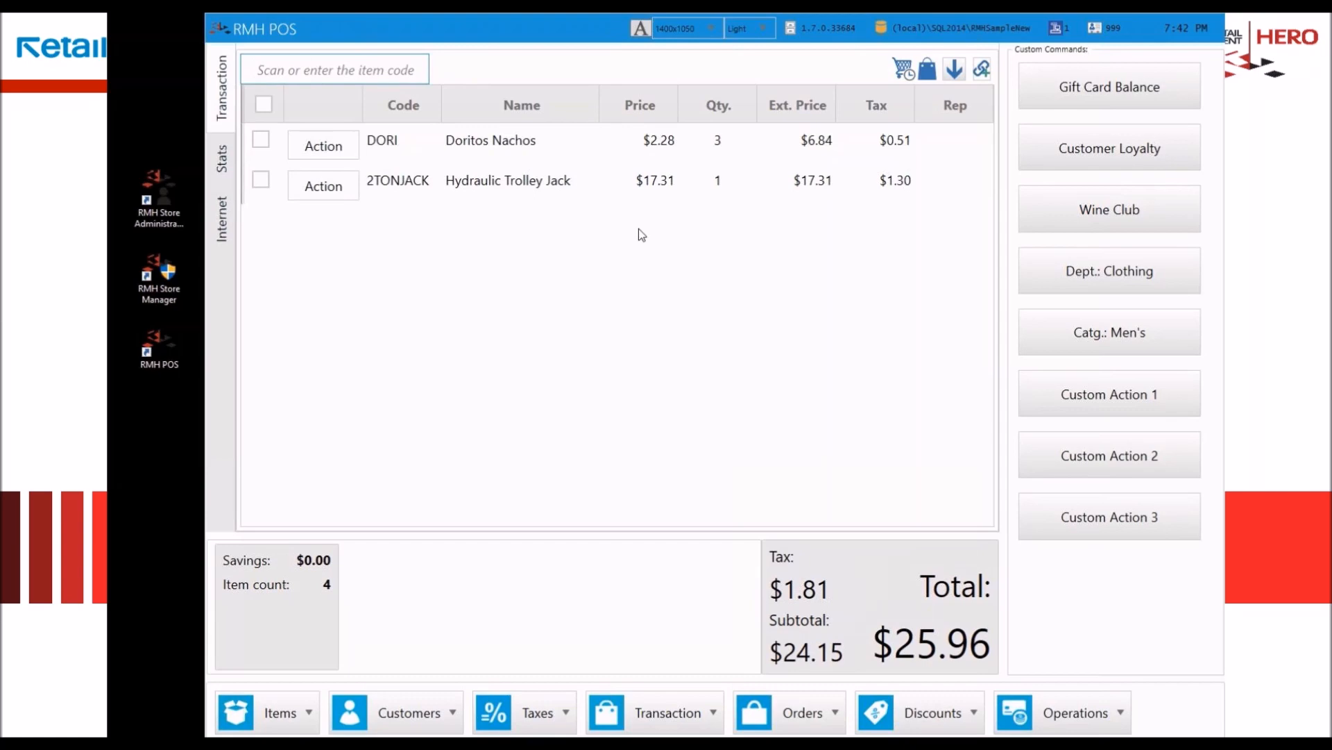
{"action": "type", "text": "2tonjack"}
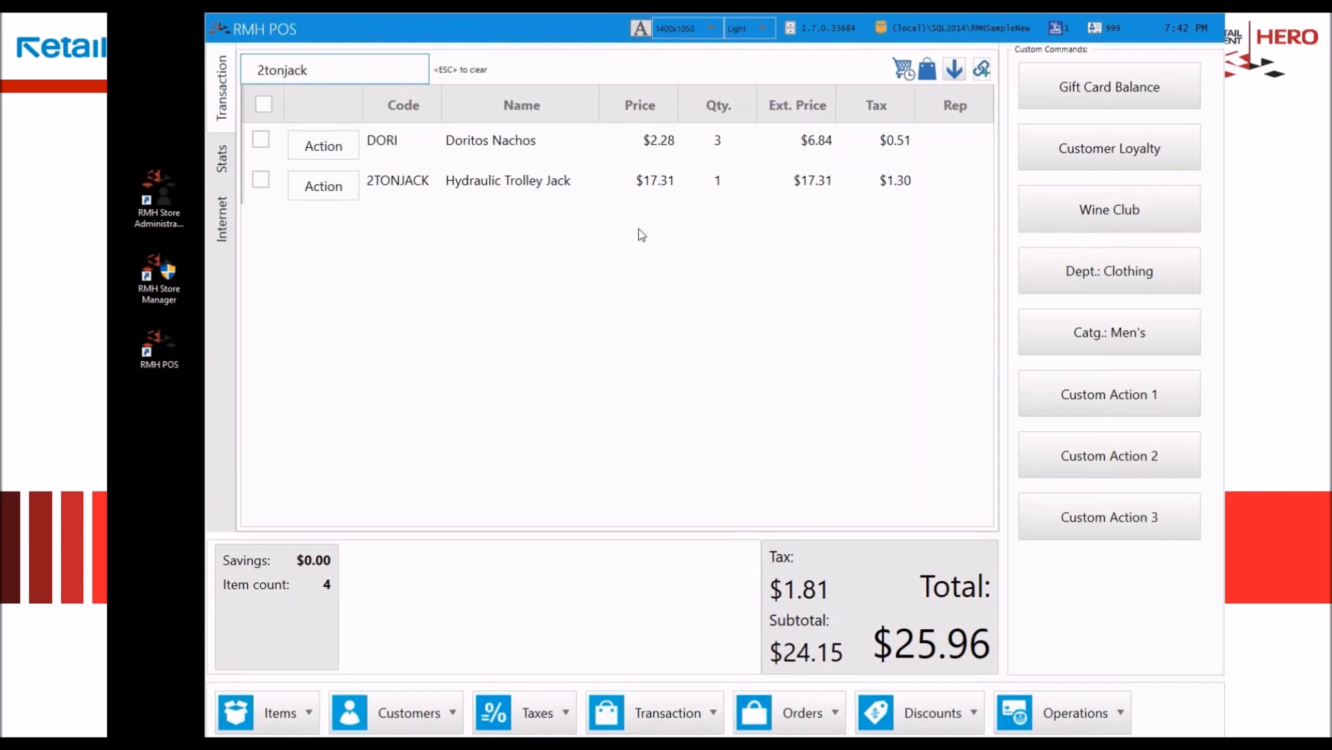
{"action": "key", "text": "Return"}
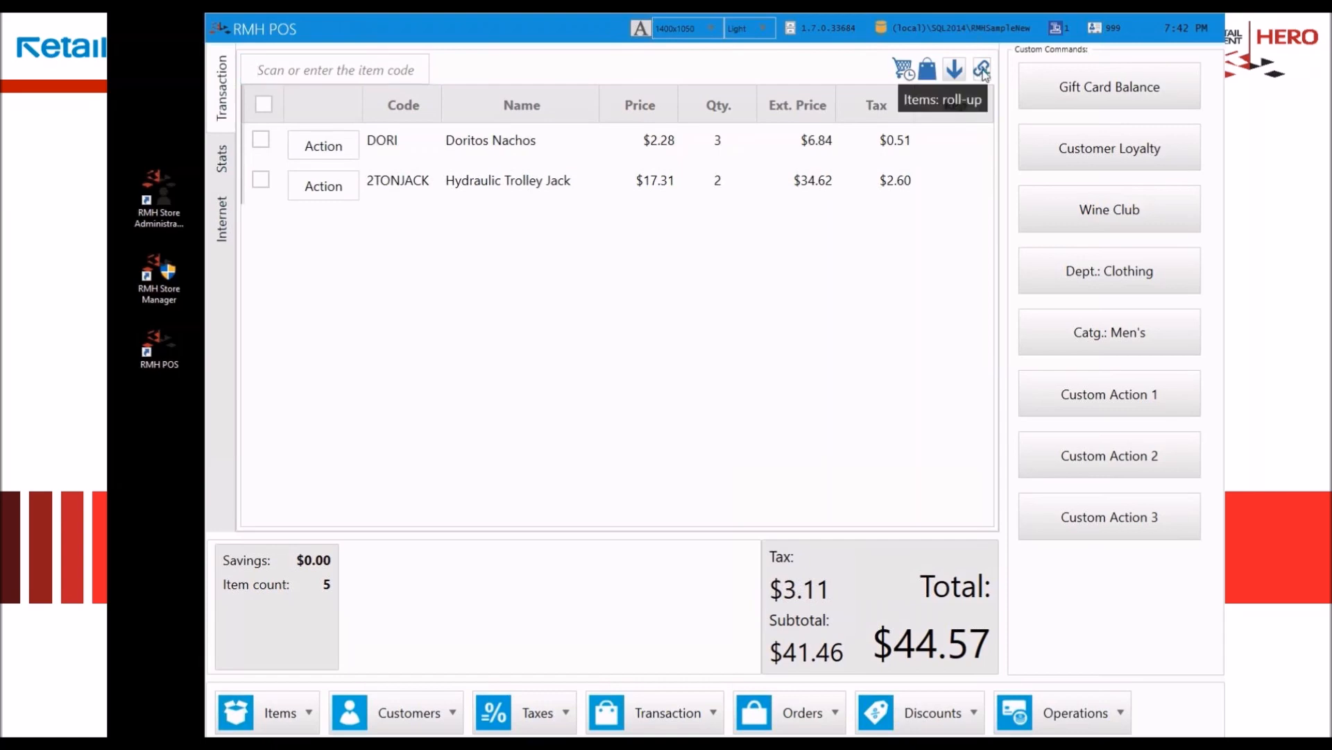
Step: Turn off item roll-up and add 2tonjack once more as a separate line
{"action": "type", "text": "2tonjack"}
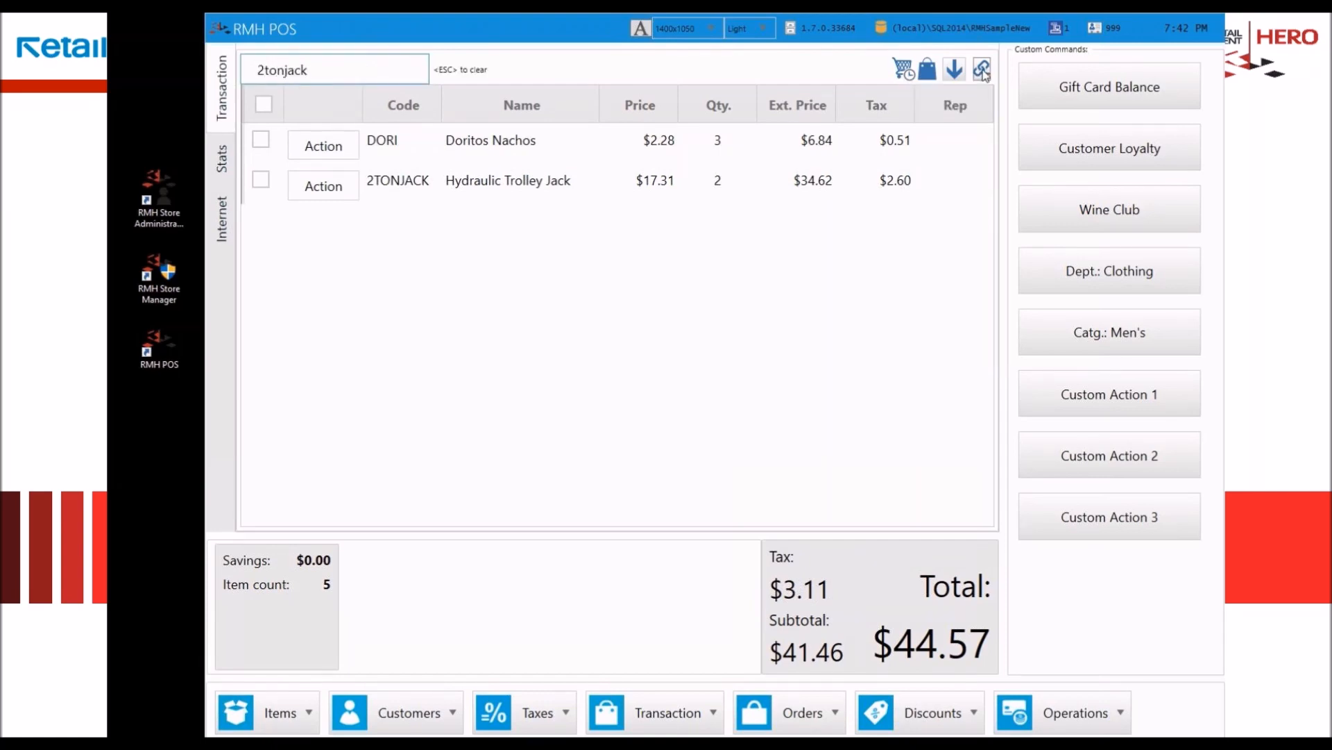
{"action": "key", "text": "Return"}
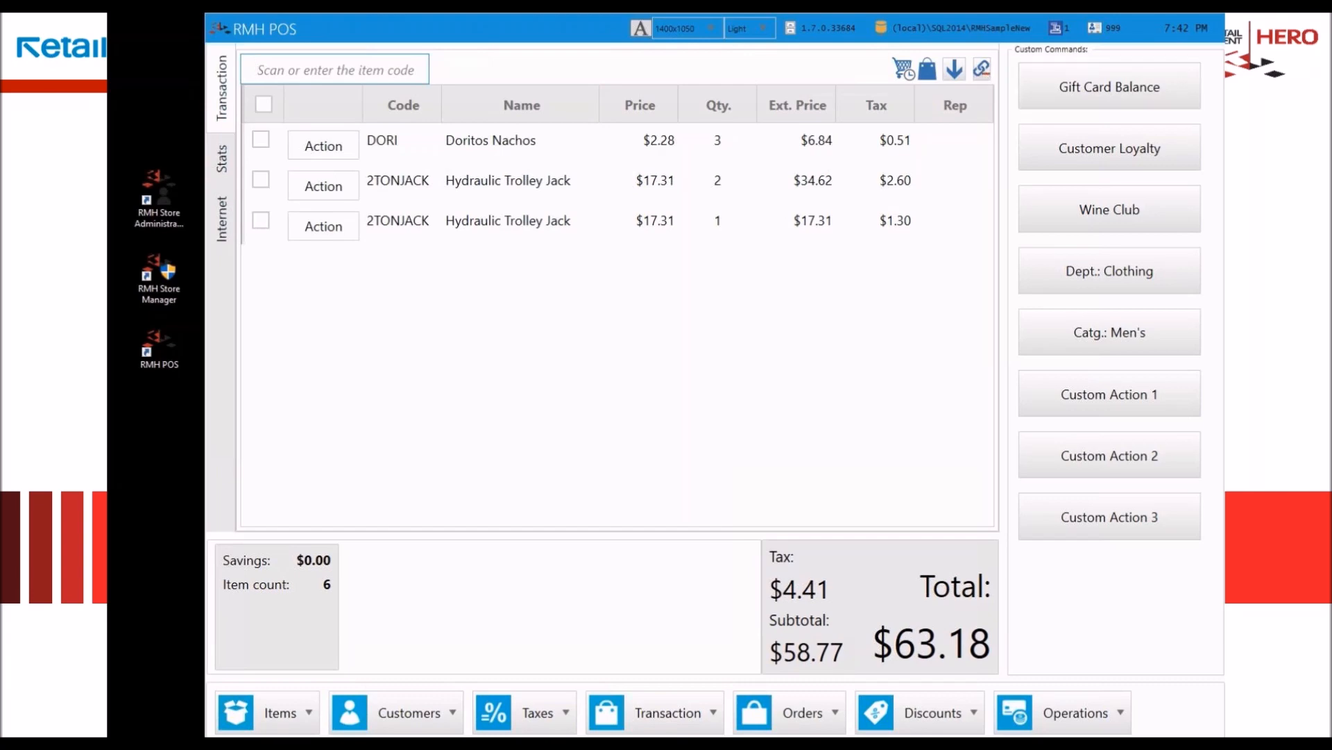
{"action": "left_click", "coordinate": [519, 417]}
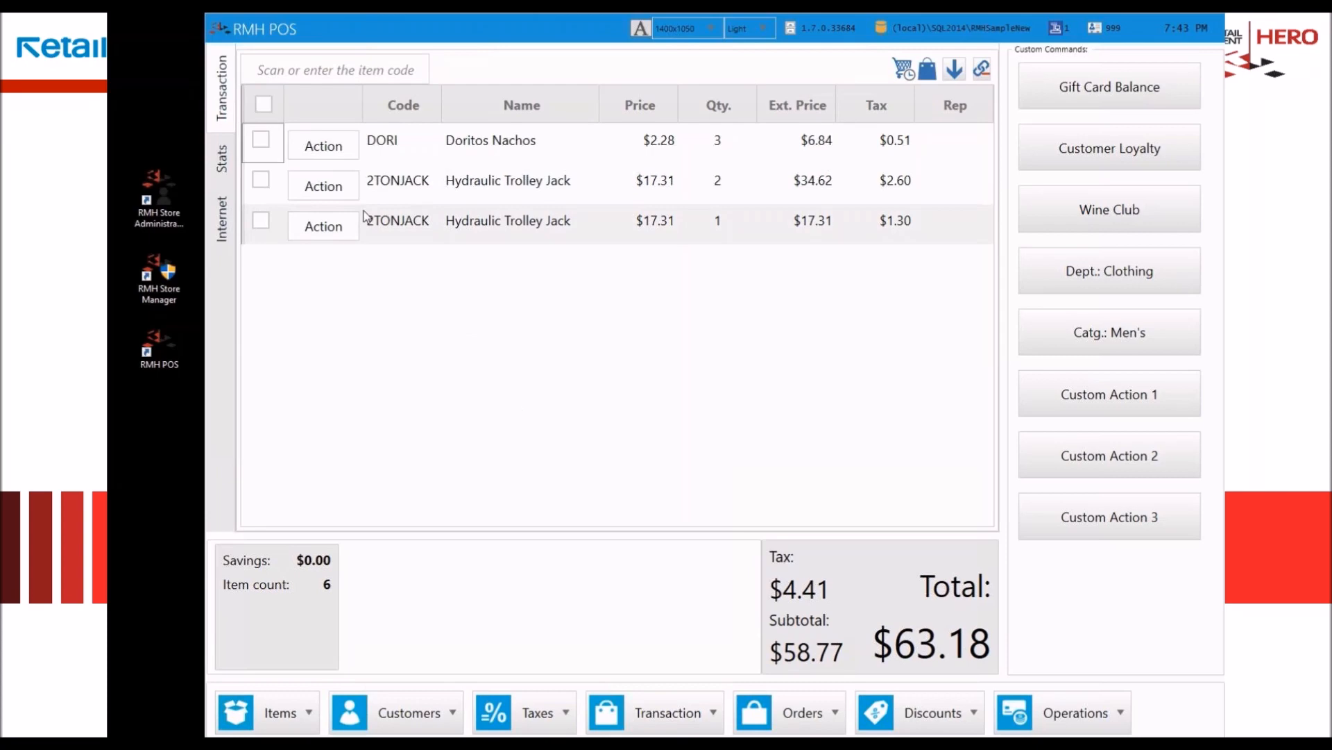
Step: Change the last 2TONJACK line to quantity 4, price 20.00 and description Test, using reason code CD07
{"action": "left_click", "coordinate": [327, 228]}
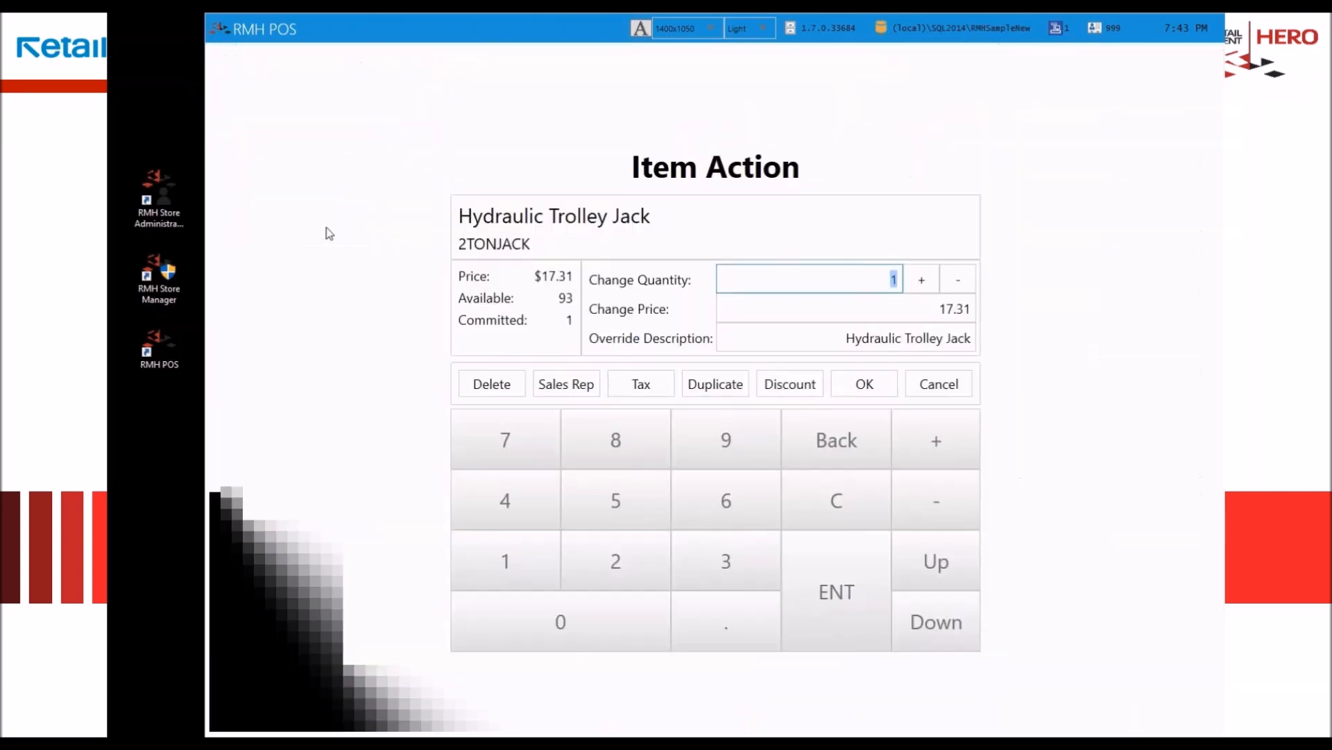
{"action": "left_click", "coordinate": [923, 280]}
{"action": "left_click", "coordinate": [923, 280]}
{"action": "left_click", "coordinate": [924, 280]}
{"action": "left_click", "coordinate": [904, 309]}
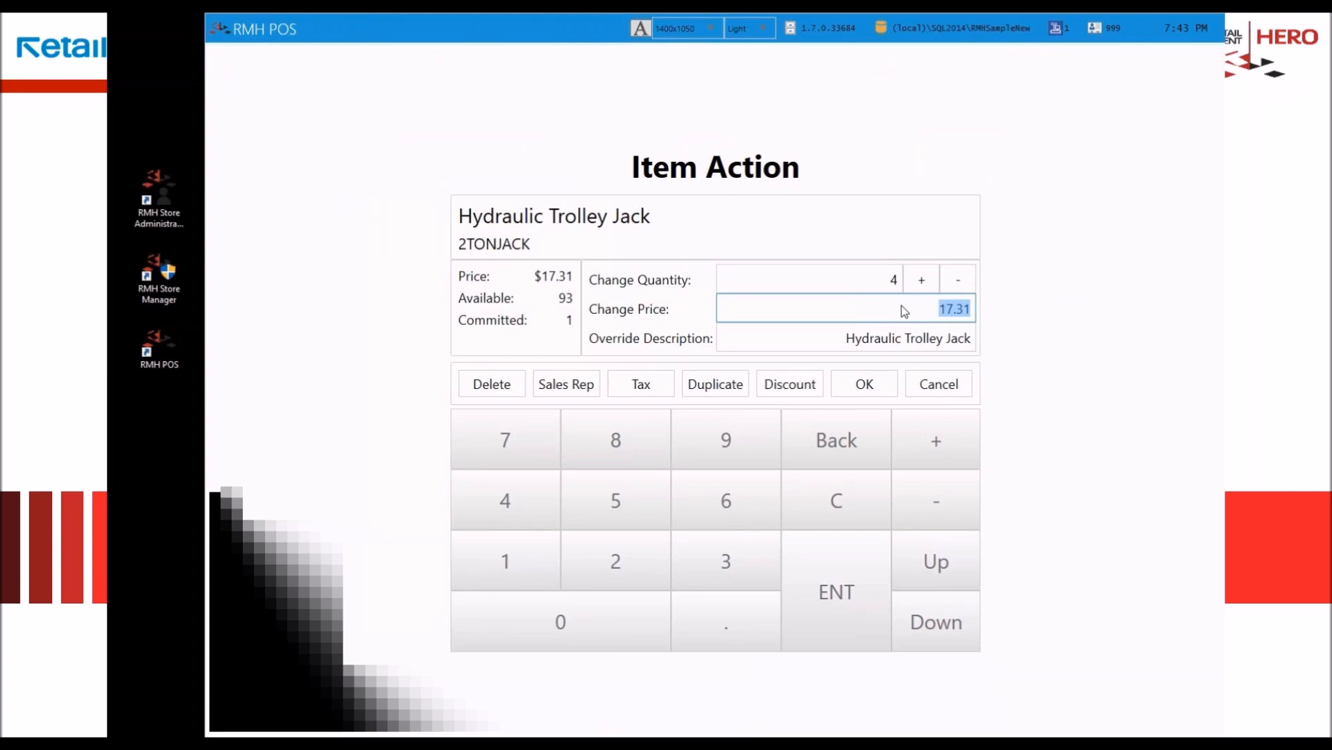
{"action": "type", "text": "20.00"}
{"action": "key", "text": "Tab"}
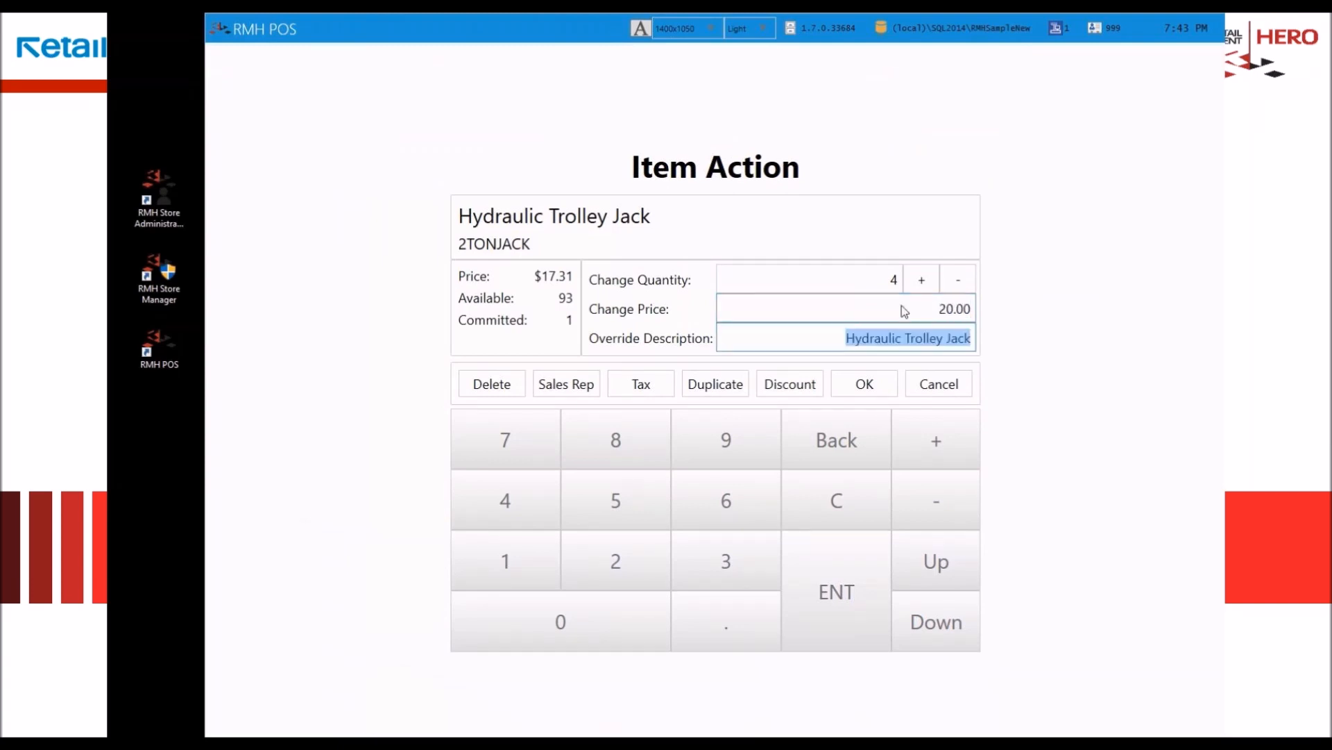
{"action": "type", "text": "Test"}
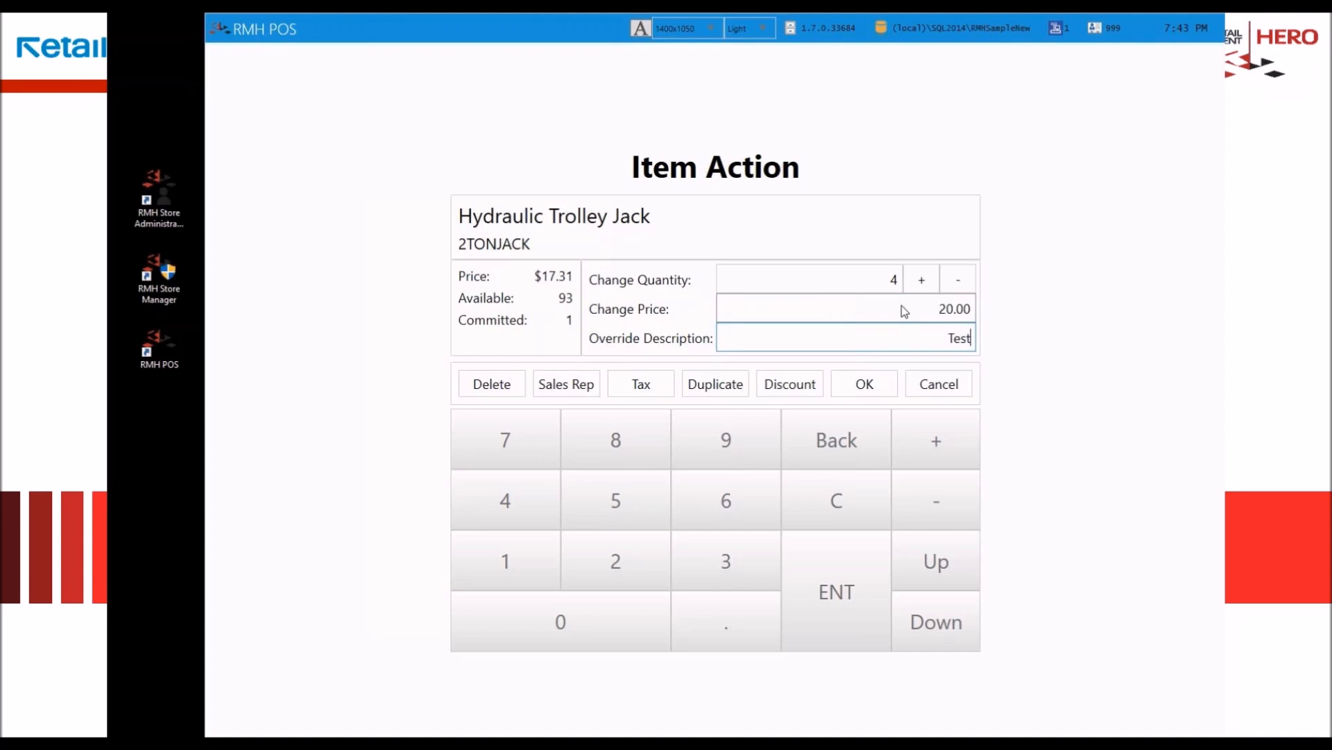
{"action": "left_click", "coordinate": [854, 390]}
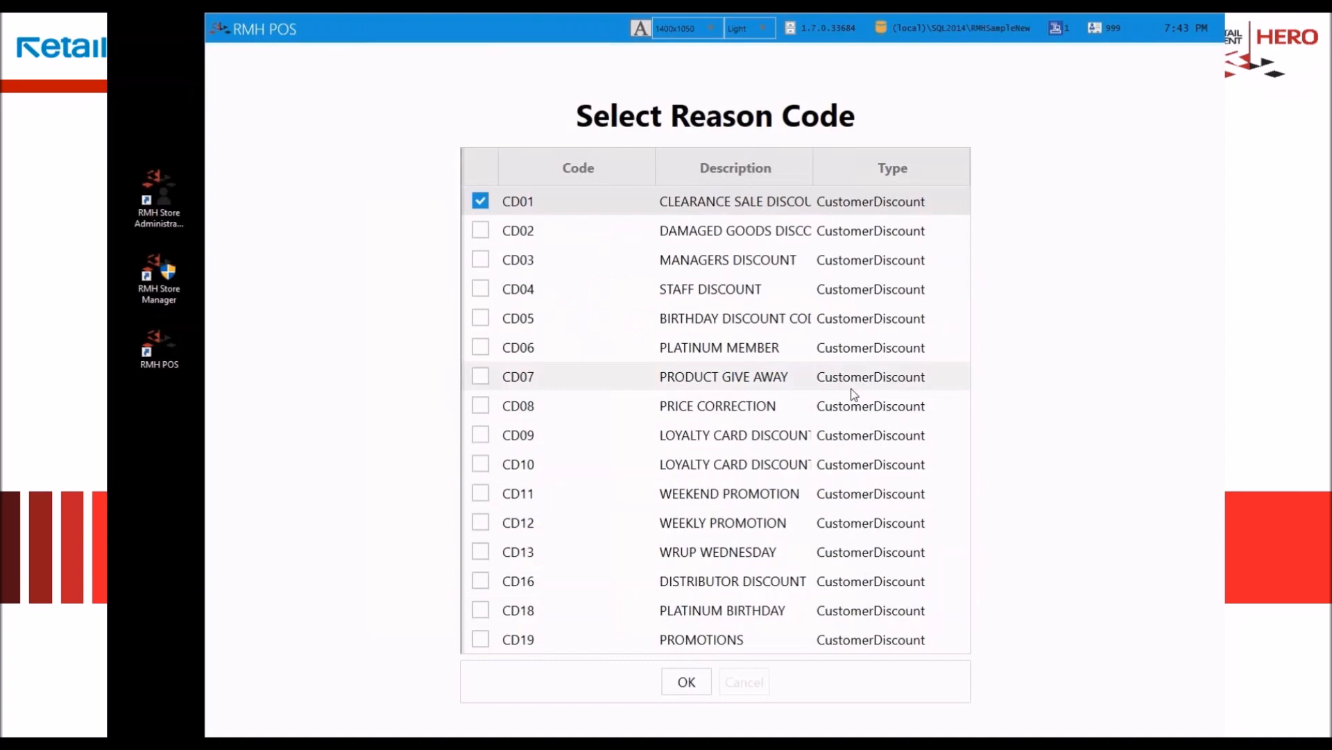
{"action": "left_click", "coordinate": [854, 394]}
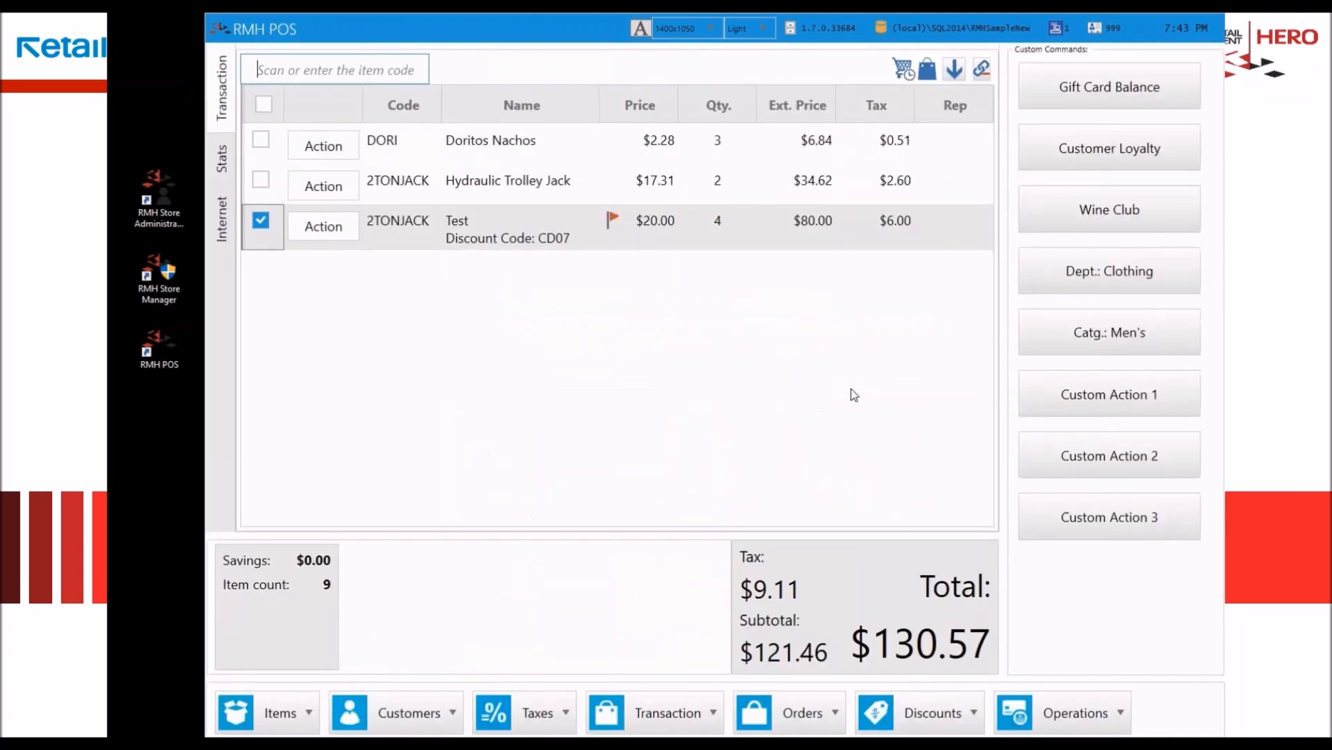
Step: Turn the Test line into a return with quantity -1 and return reason code ITMO01
{"action": "left_click", "coordinate": [348, 232]}
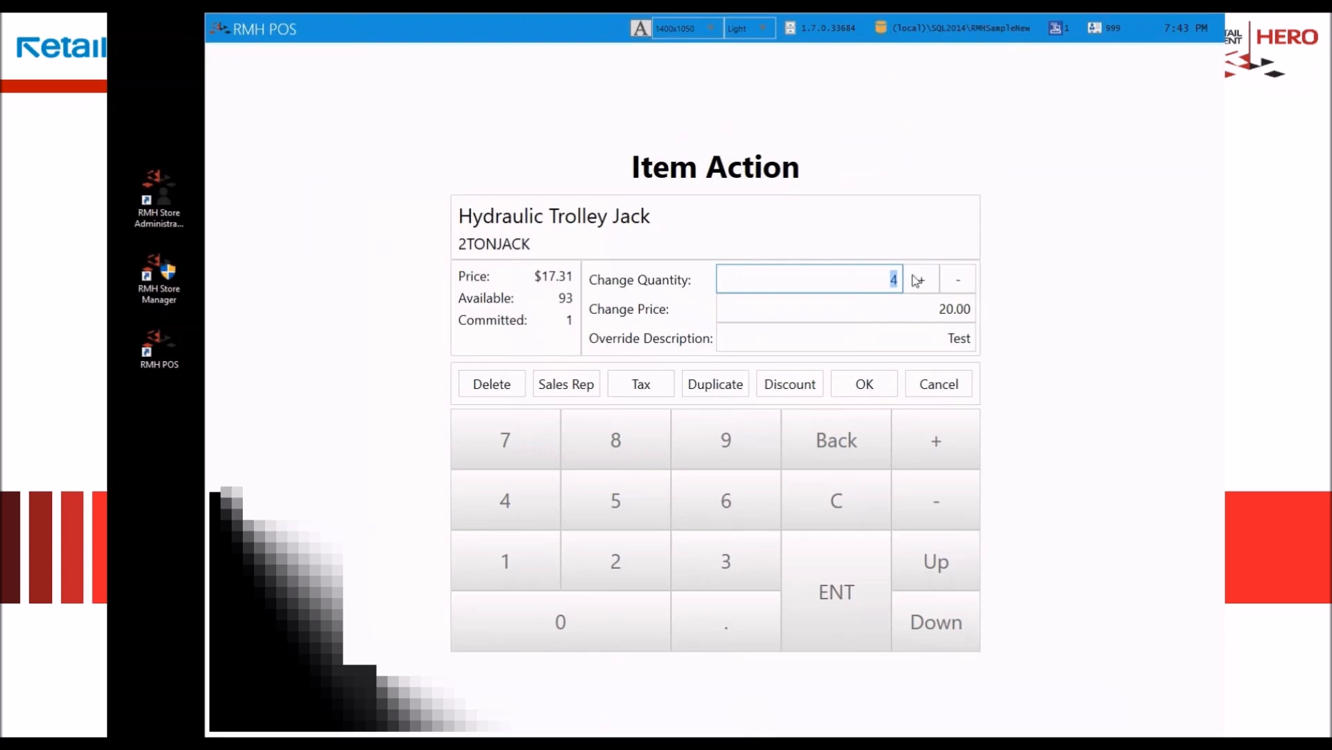
{"action": "left_click", "coordinate": [958, 279]}
{"action": "left_click", "coordinate": [957, 279]}
{"action": "left_click", "coordinate": [958, 279]}
{"action": "left_click", "coordinate": [958, 279]}
{"action": "left_click", "coordinate": [957, 279]}
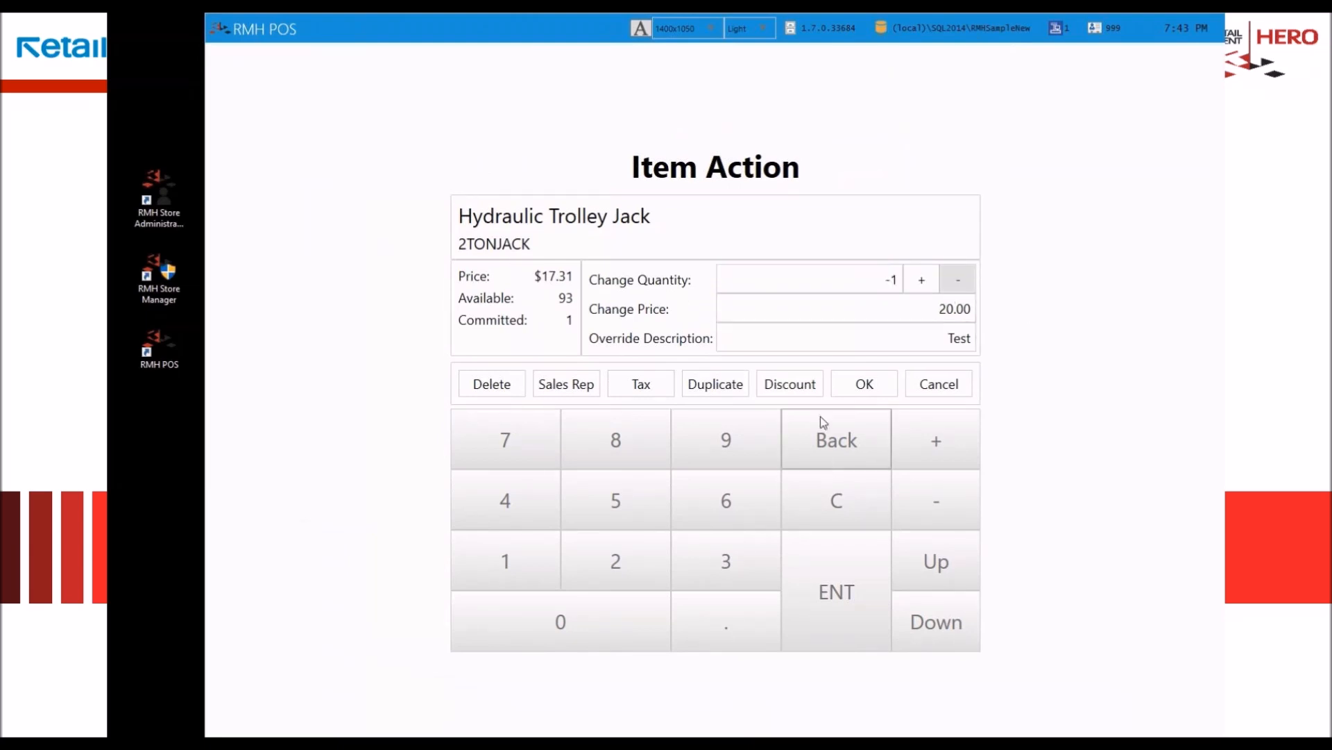
{"action": "left_click", "coordinate": [891, 386]}
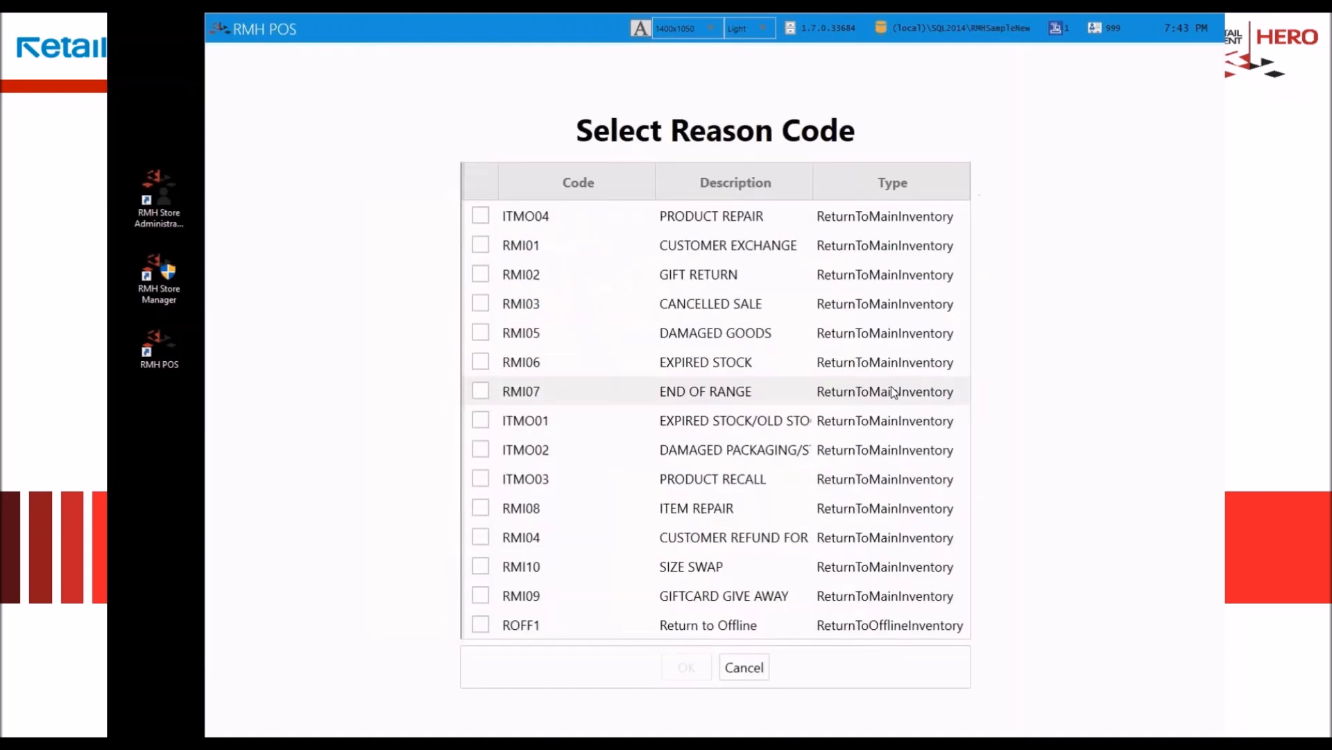
{"action": "left_click", "coordinate": [812, 418]}
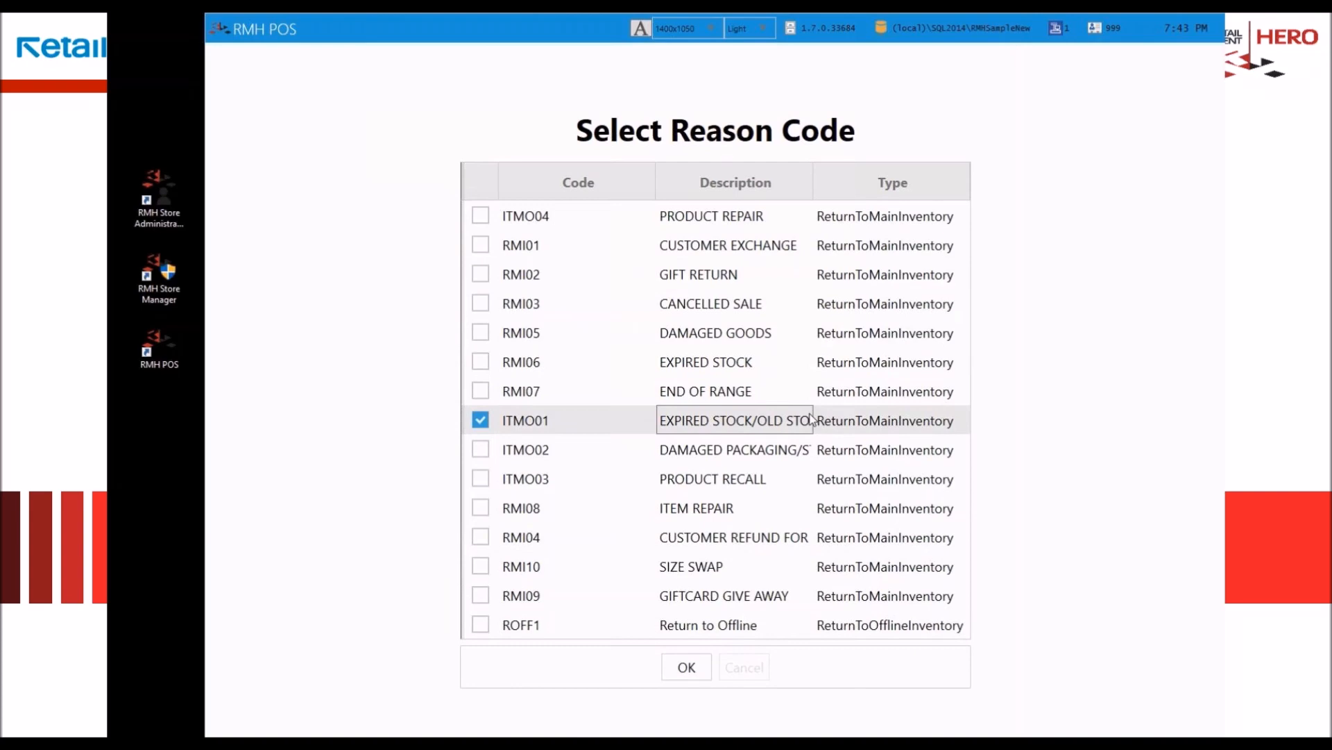
{"action": "double_click", "coordinate": [812, 418]}
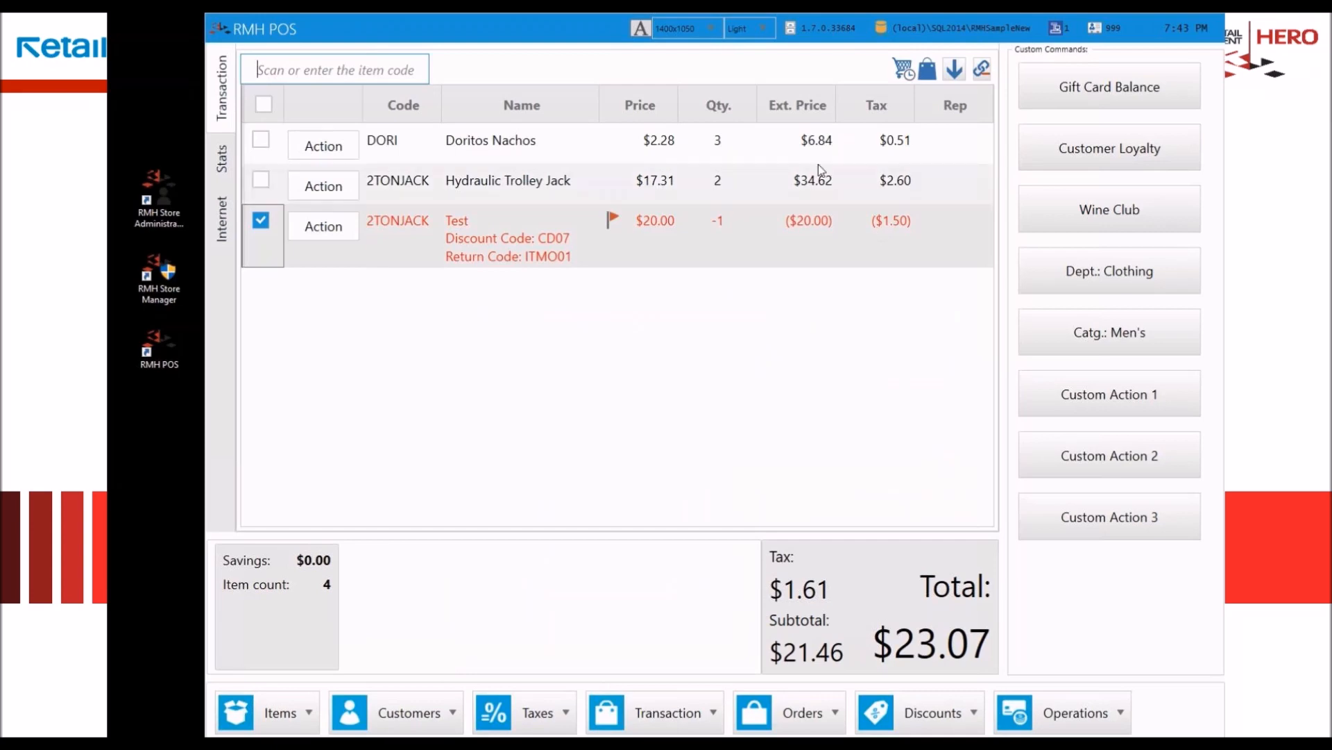
Step: Delete the returned Test line from the transaction
{"action": "left_click", "coordinate": [440, 252]}
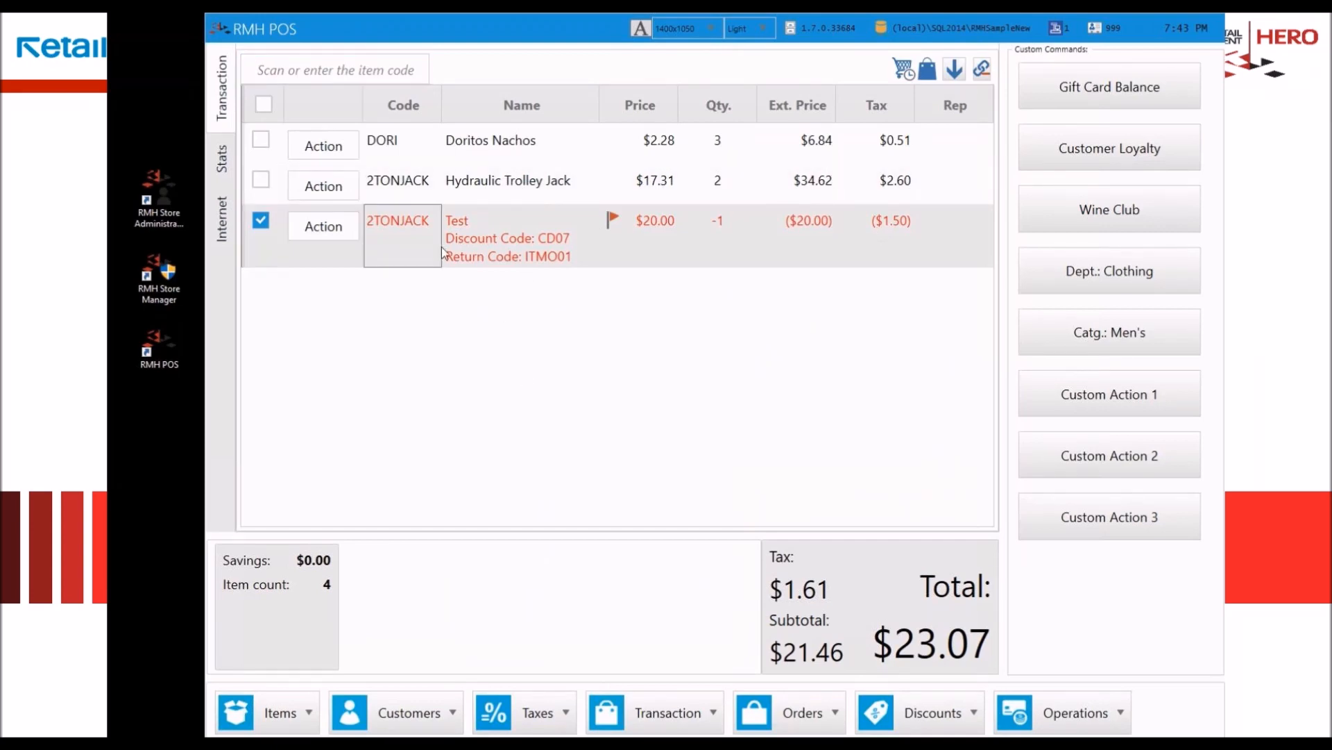
{"action": "key", "text": "Delete"}
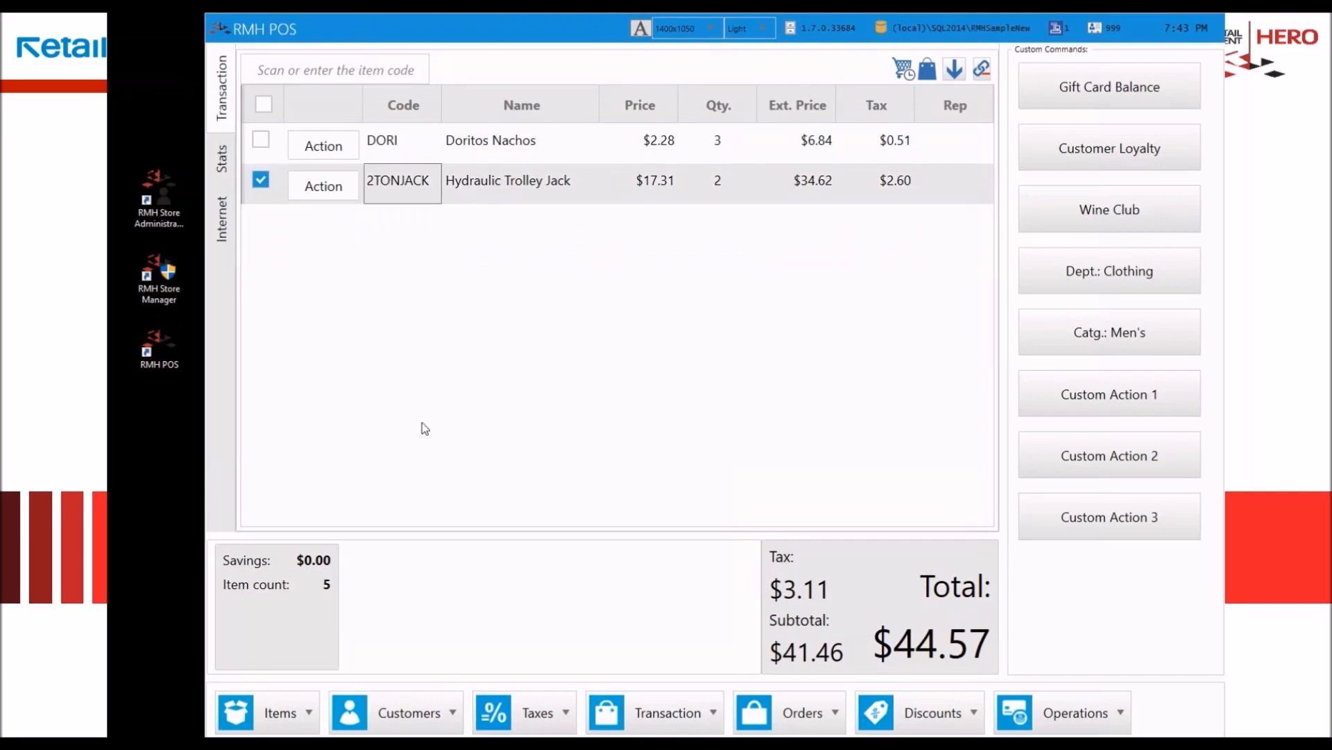
Step: Open the customer lookup and examine the filter options for the account and state columns
{"action": "left_click", "coordinate": [436, 715]}
{"action": "left_click", "coordinate": [352, 398]}
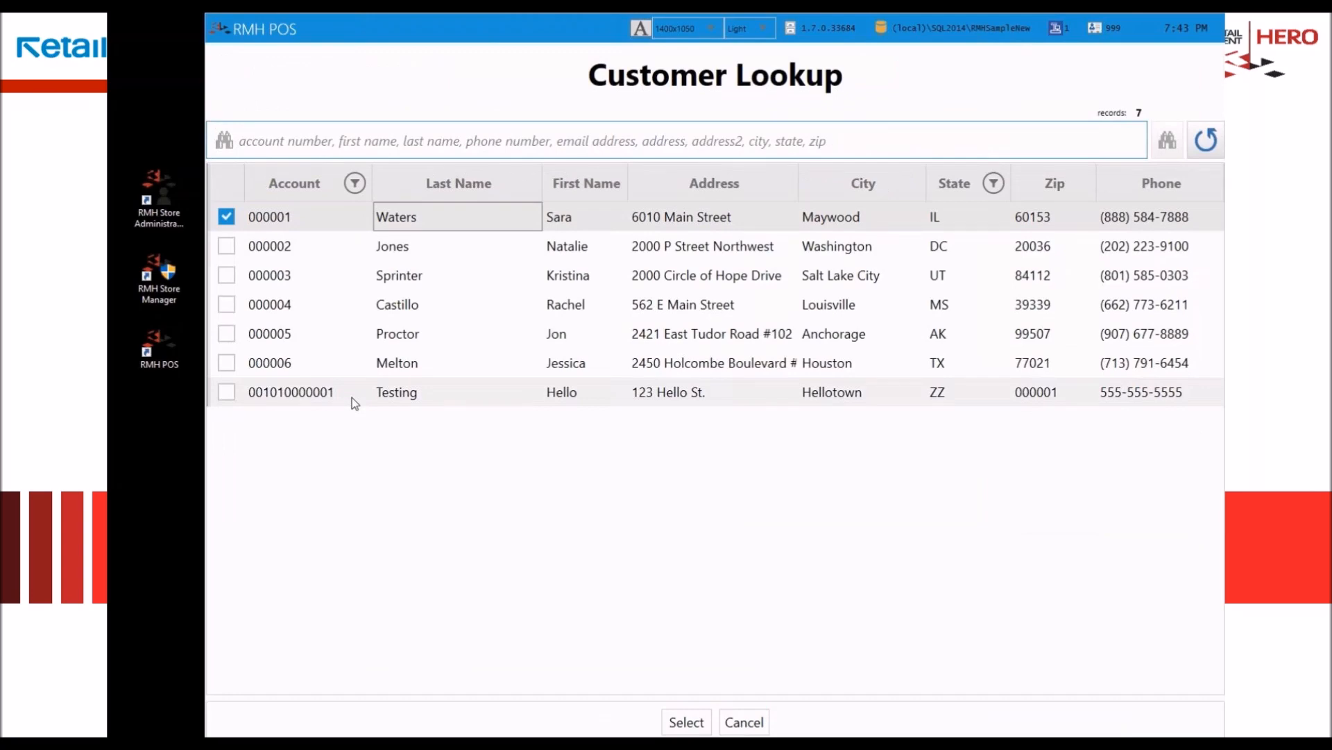
{"action": "left_click", "coordinate": [355, 184]}
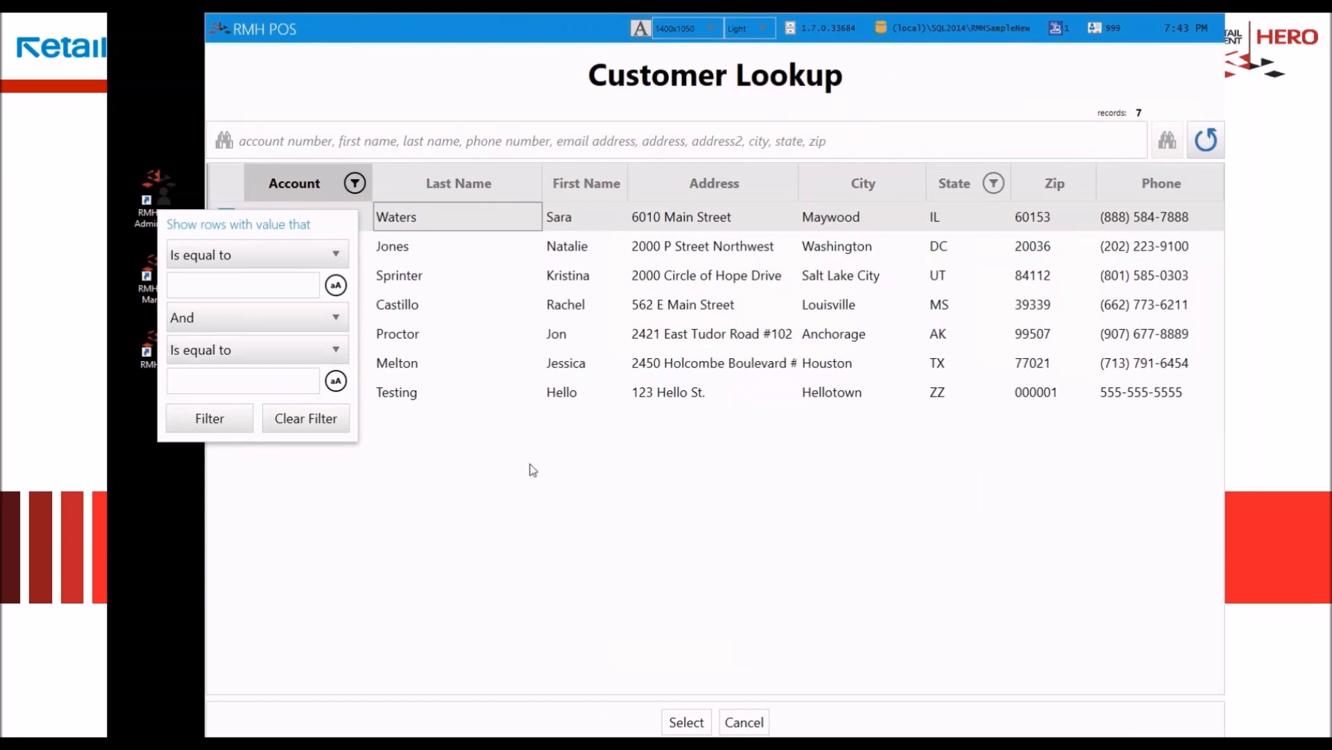
{"action": "left_click", "coordinate": [905, 559]}
{"action": "left_click", "coordinate": [994, 183]}
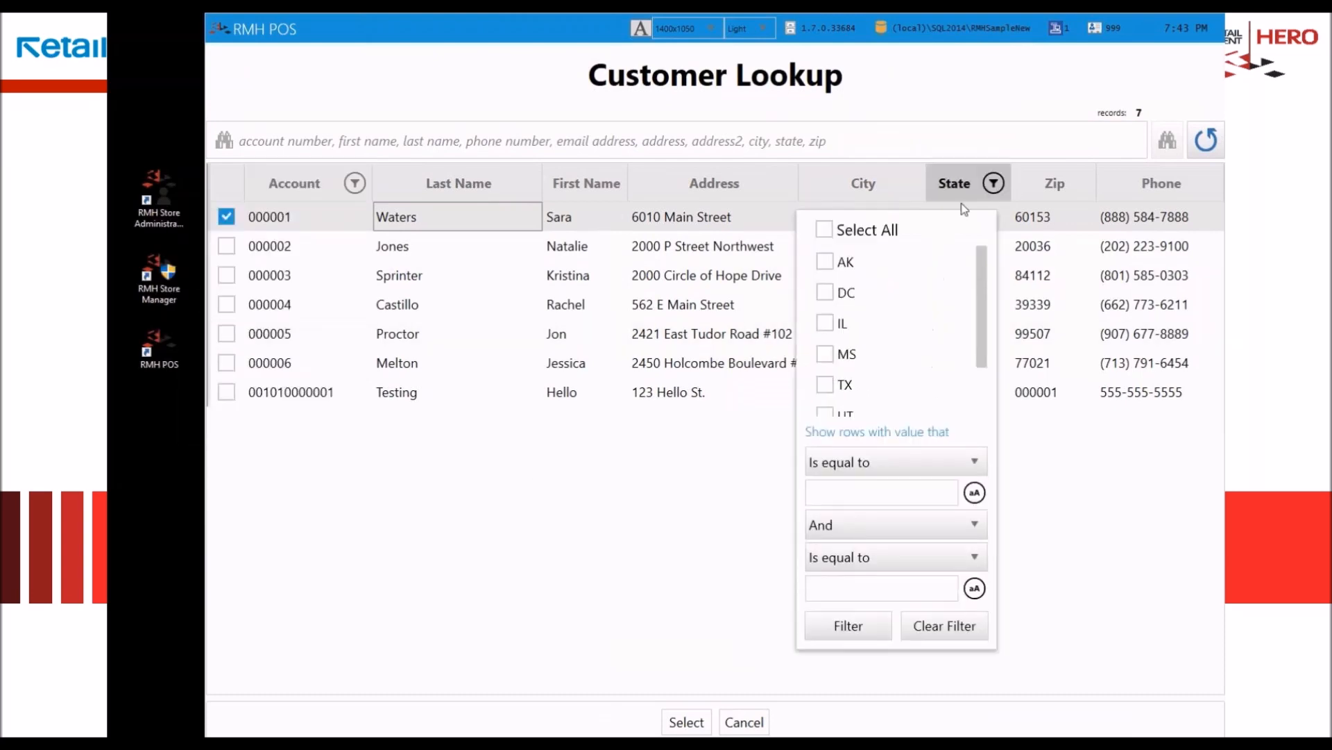
{"action": "left_click_drag", "start_coordinate": [981, 324], "coordinate": [1015, 344]}
{"action": "left_click", "coordinate": [1069, 518]}
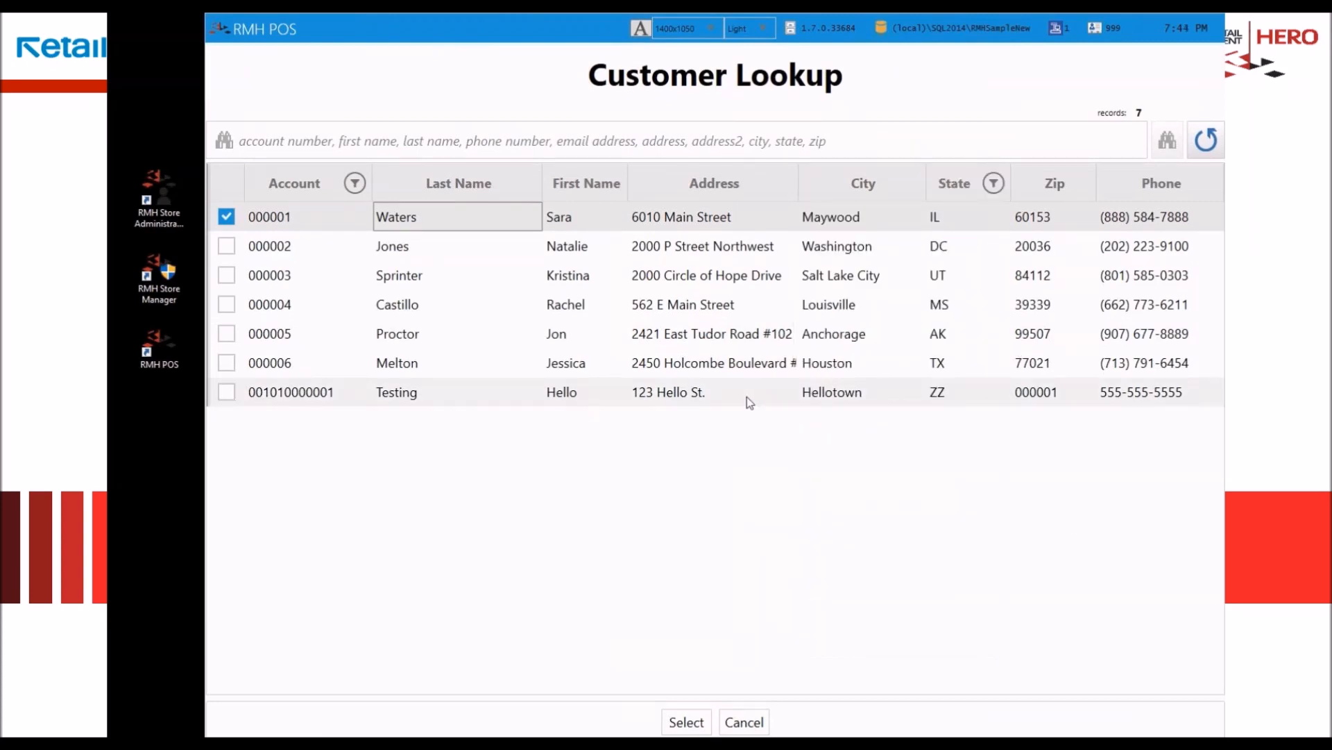
Step: Search customers by first name plus the last four phone digits and assign the matching customer to the transaction
{"action": "type", "text": "sa"}
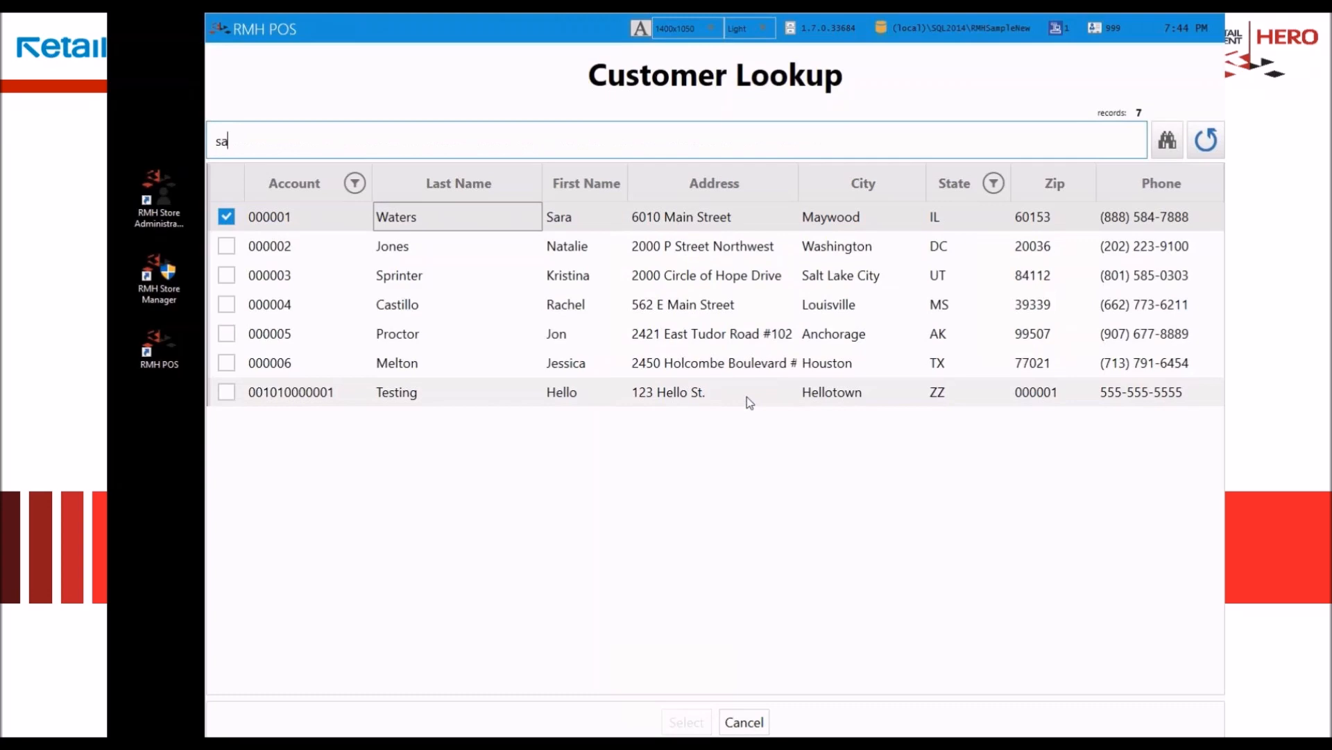
{"action": "type", "text": "ra 7888"}
{"action": "key", "text": "Return"}
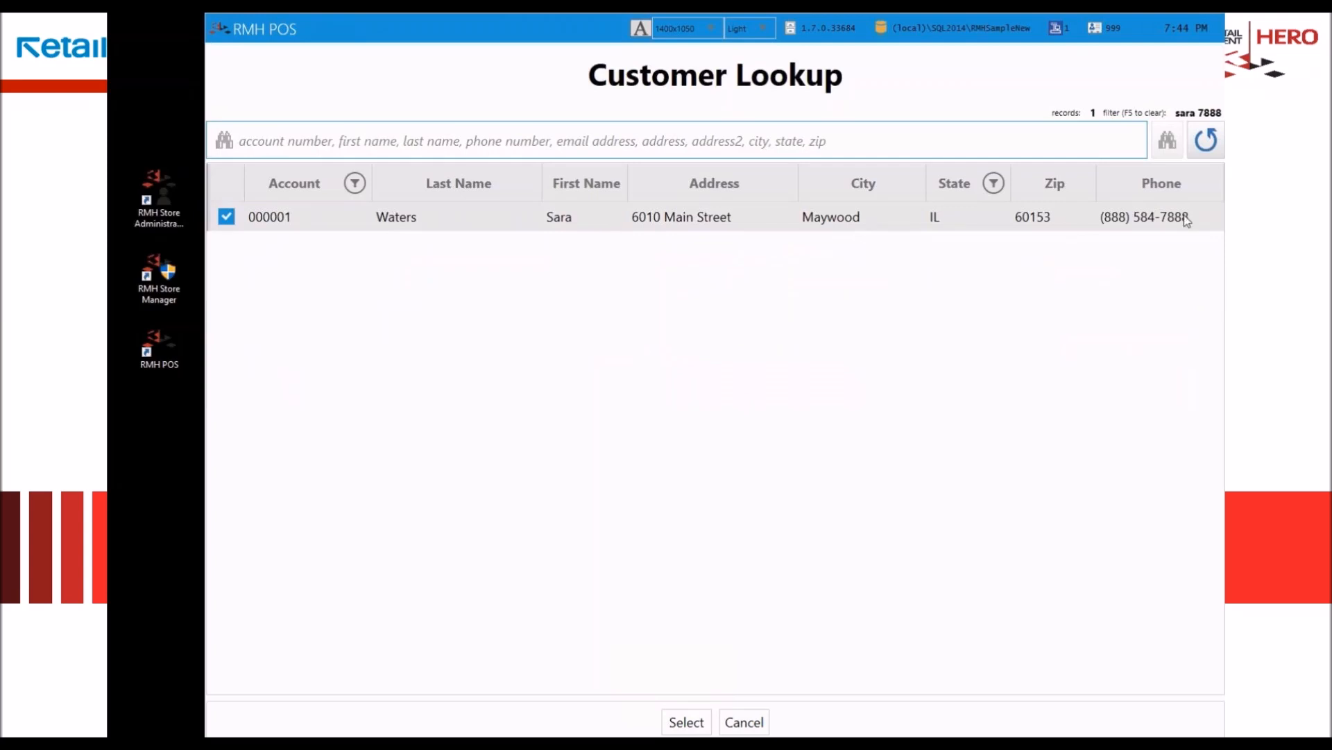
{"action": "left_click", "coordinate": [587, 219]}
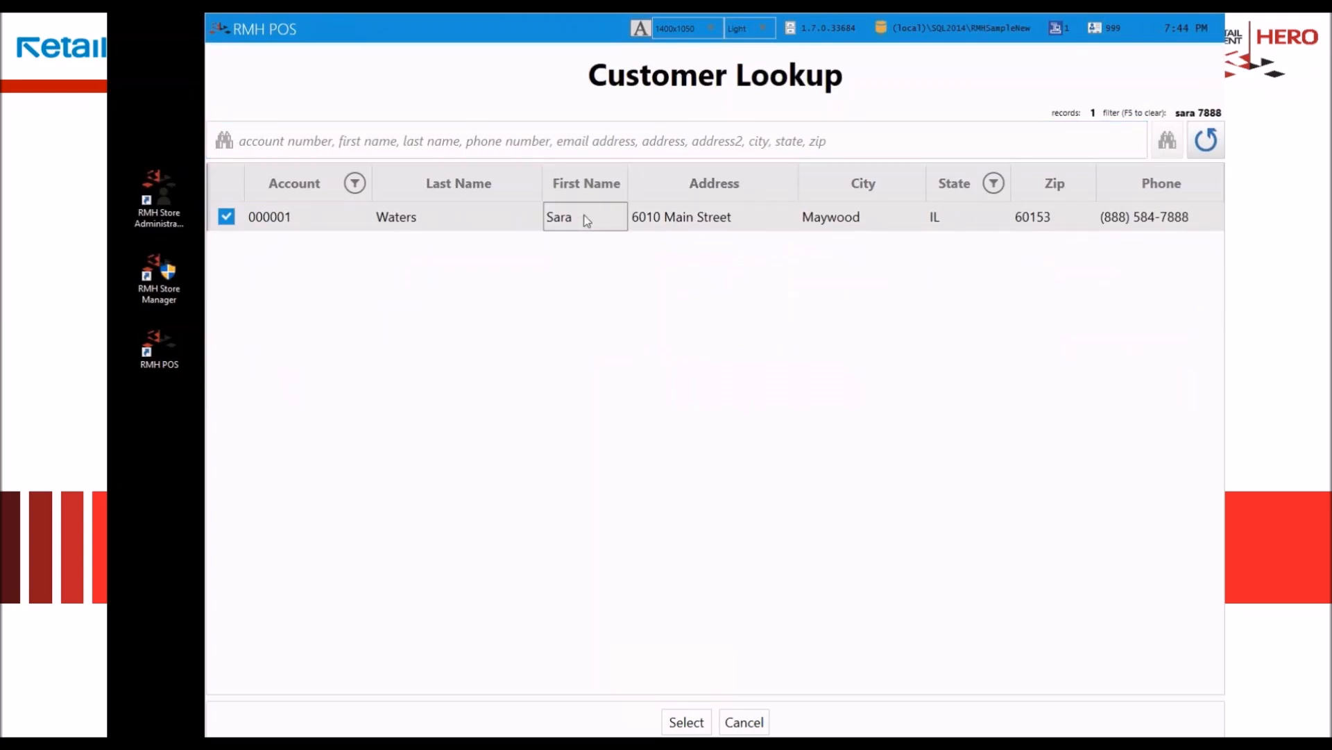
{"action": "double_click", "coordinate": [586, 219]}
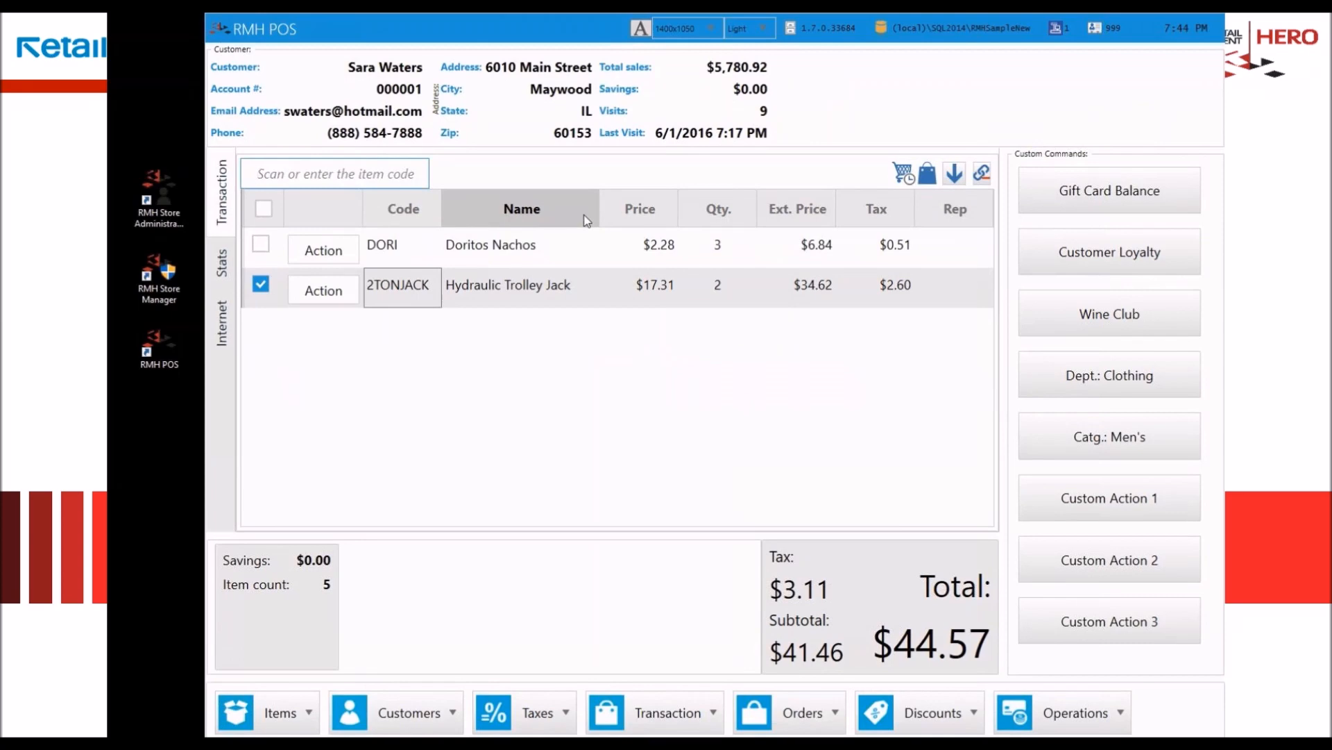
Step: Clear the customer from the transaction and reassign them by entering the customer's account number in the item code field
{"action": "left_click", "coordinate": [410, 713]}
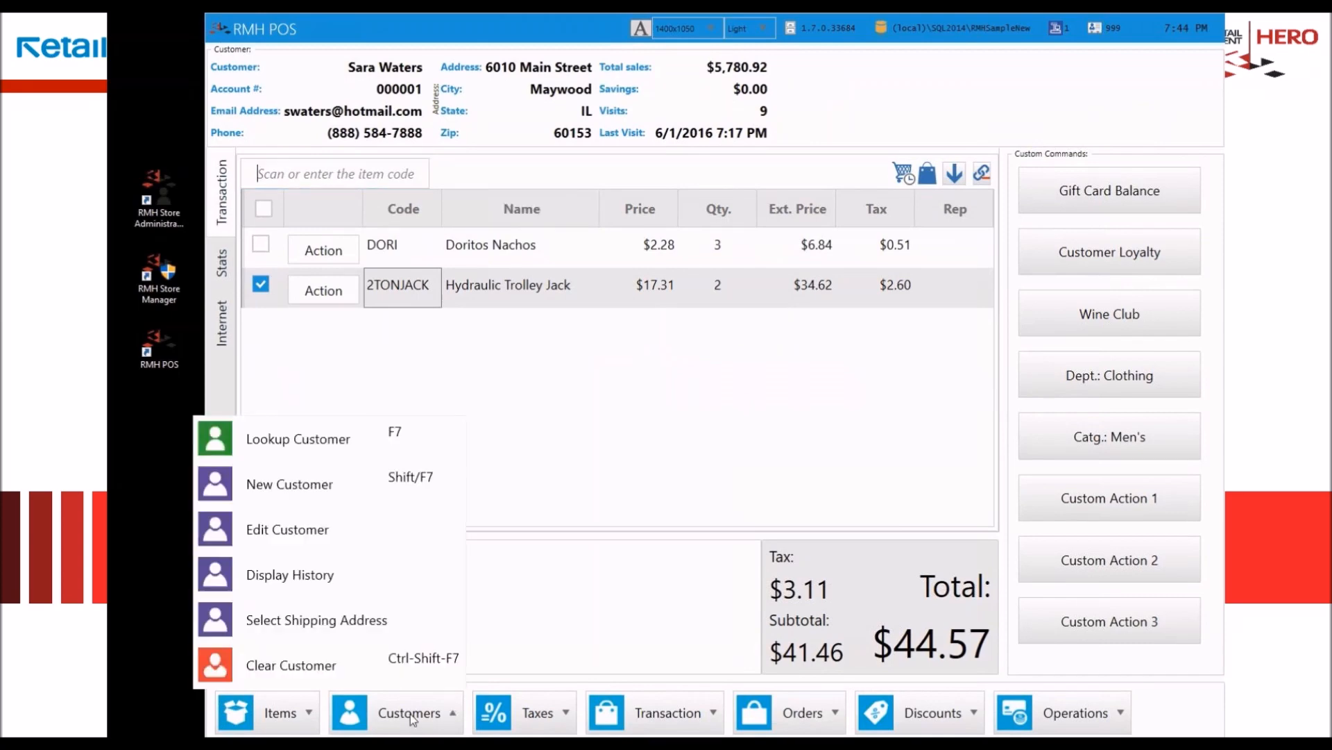
{"action": "left_click", "coordinate": [309, 620]}
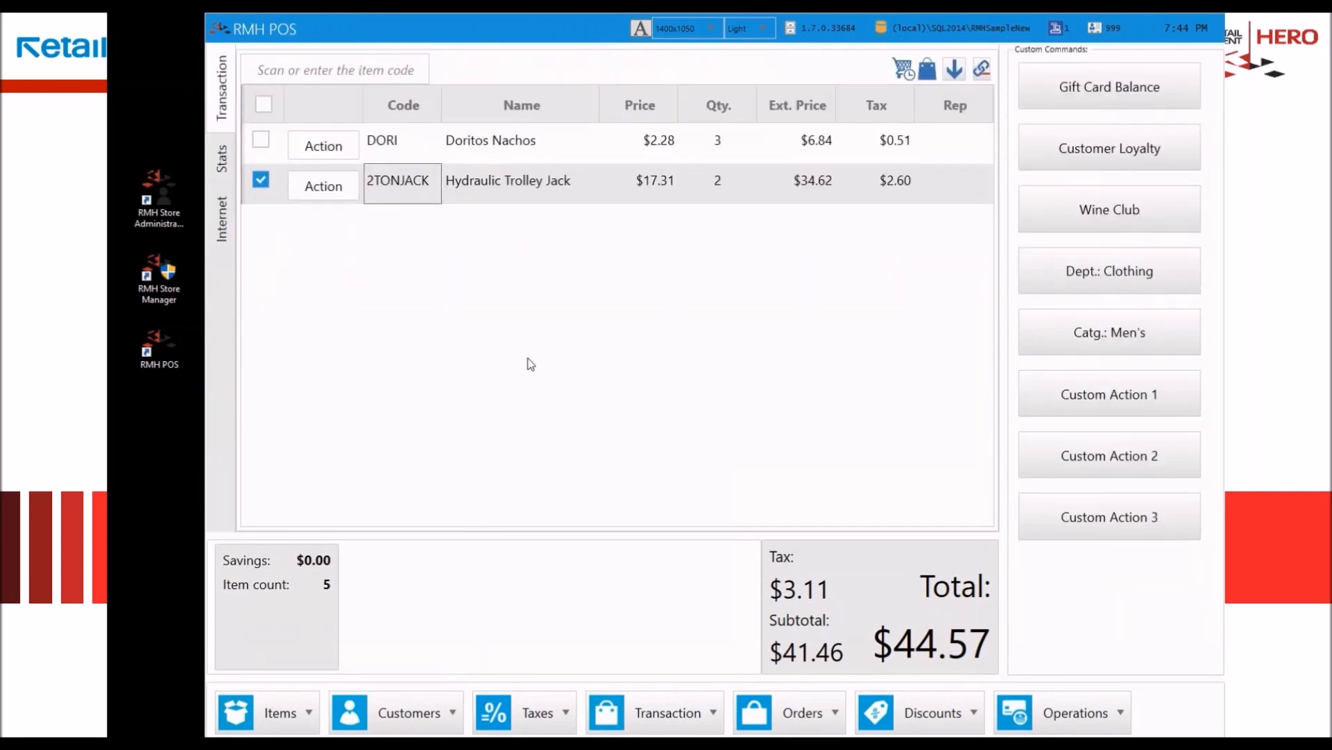
{"action": "type", "text": "000001"}
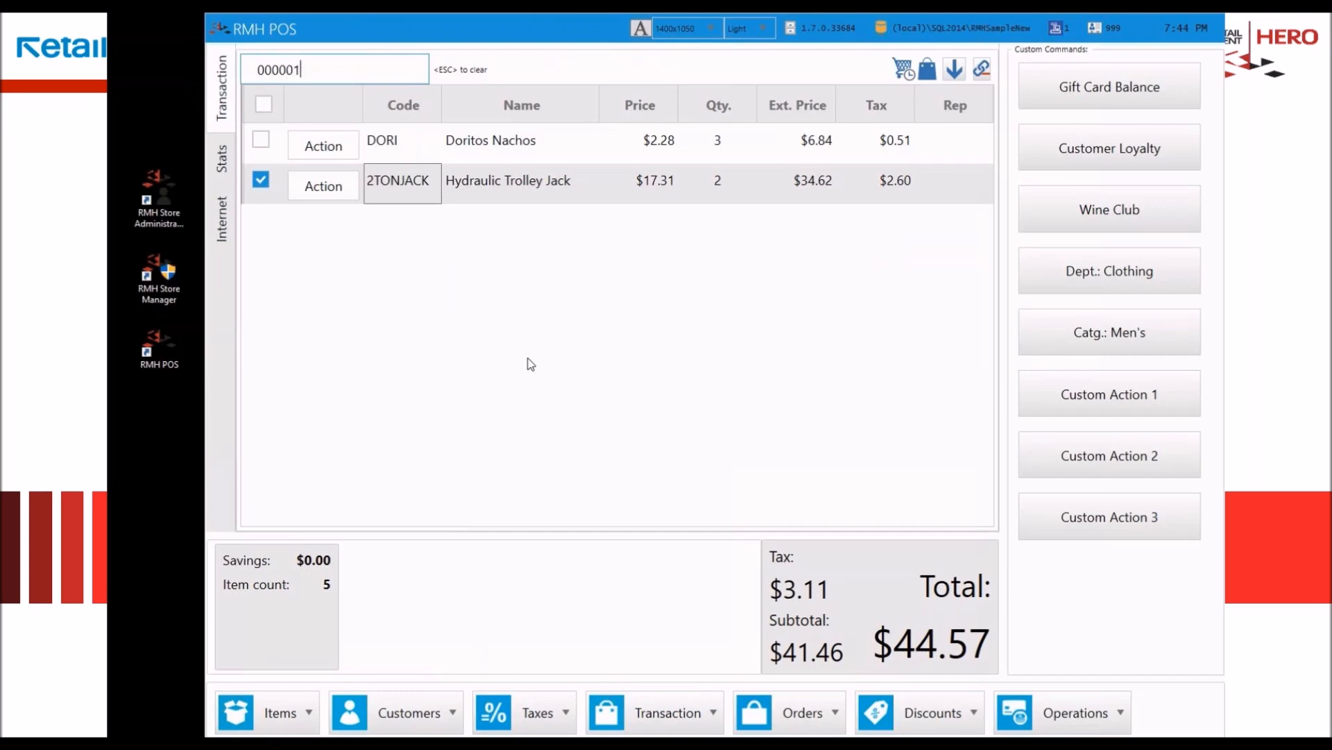
{"action": "key", "text": "Return"}
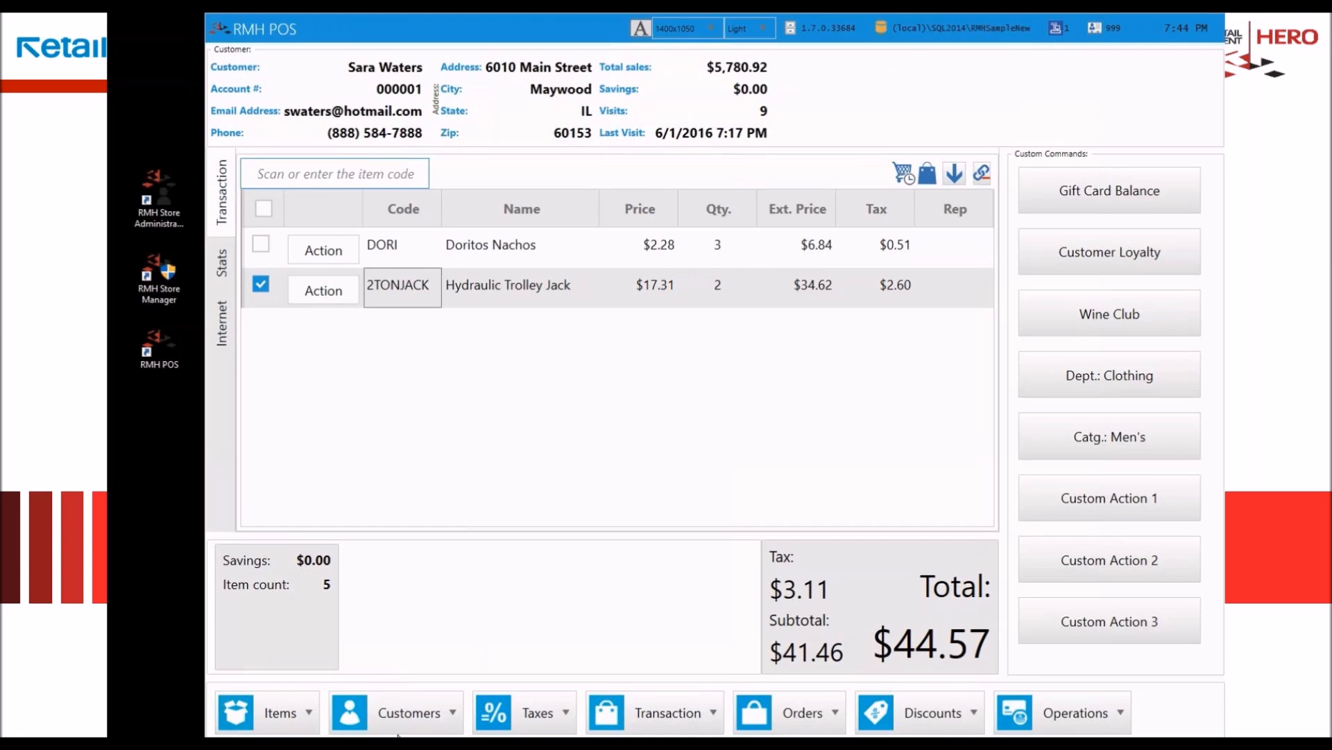
Step: Open the assigned customer's record for editing and review the billing, shipping and options details
{"action": "left_click", "coordinate": [402, 719]}
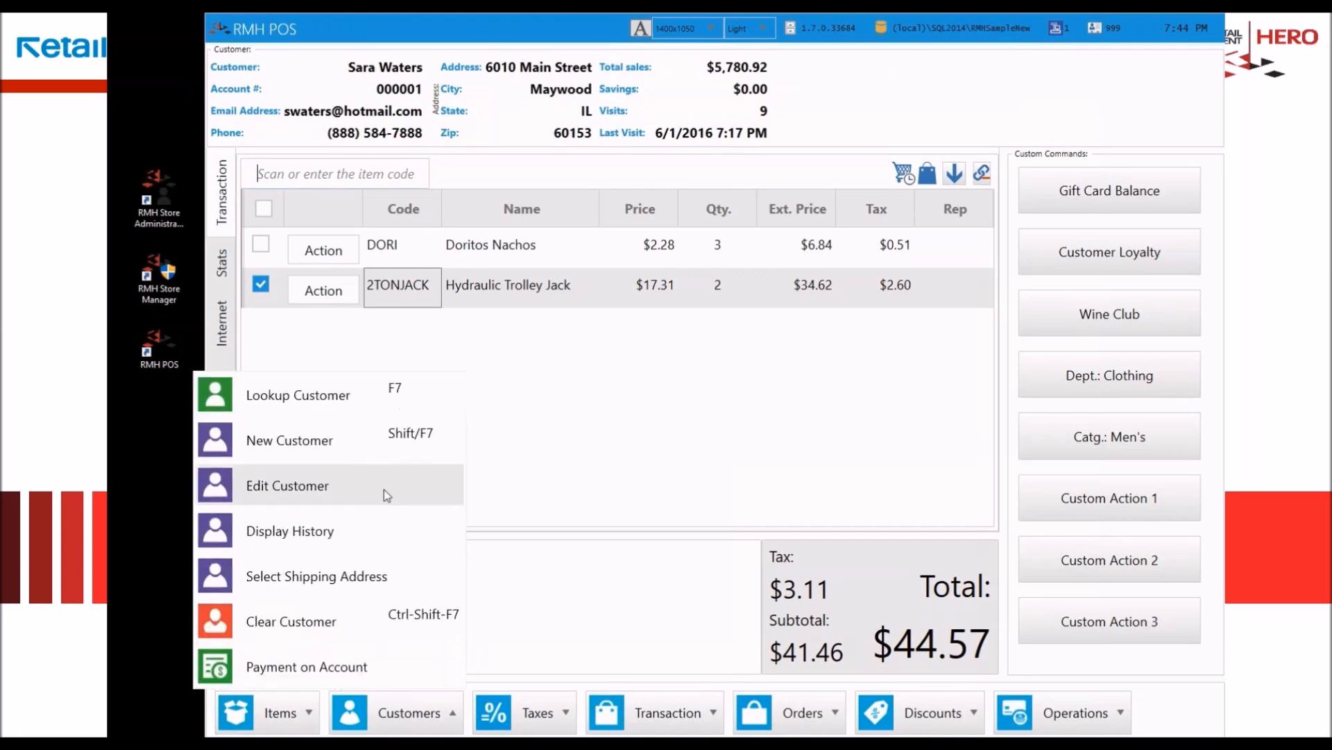
{"action": "left_click", "coordinate": [358, 489]}
{"action": "left_click", "coordinate": [517, 167]}
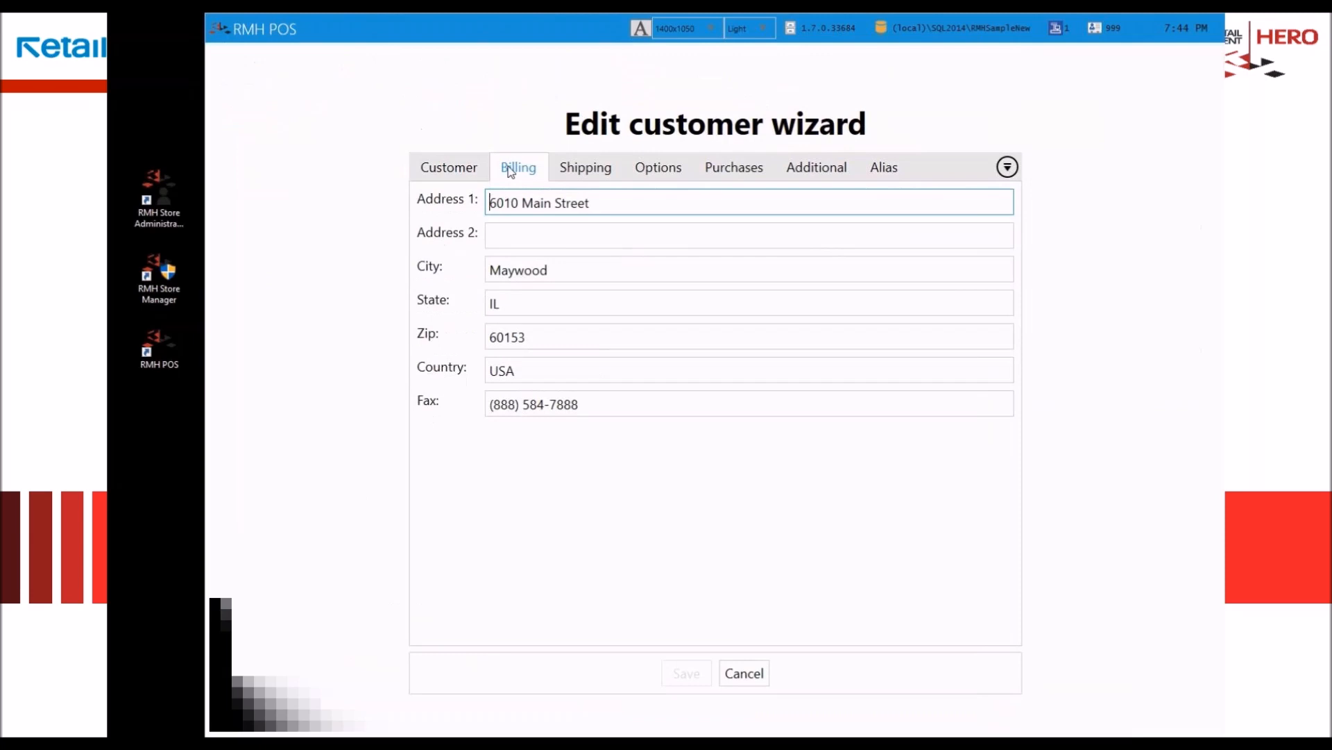
{"action": "left_click", "coordinate": [596, 170]}
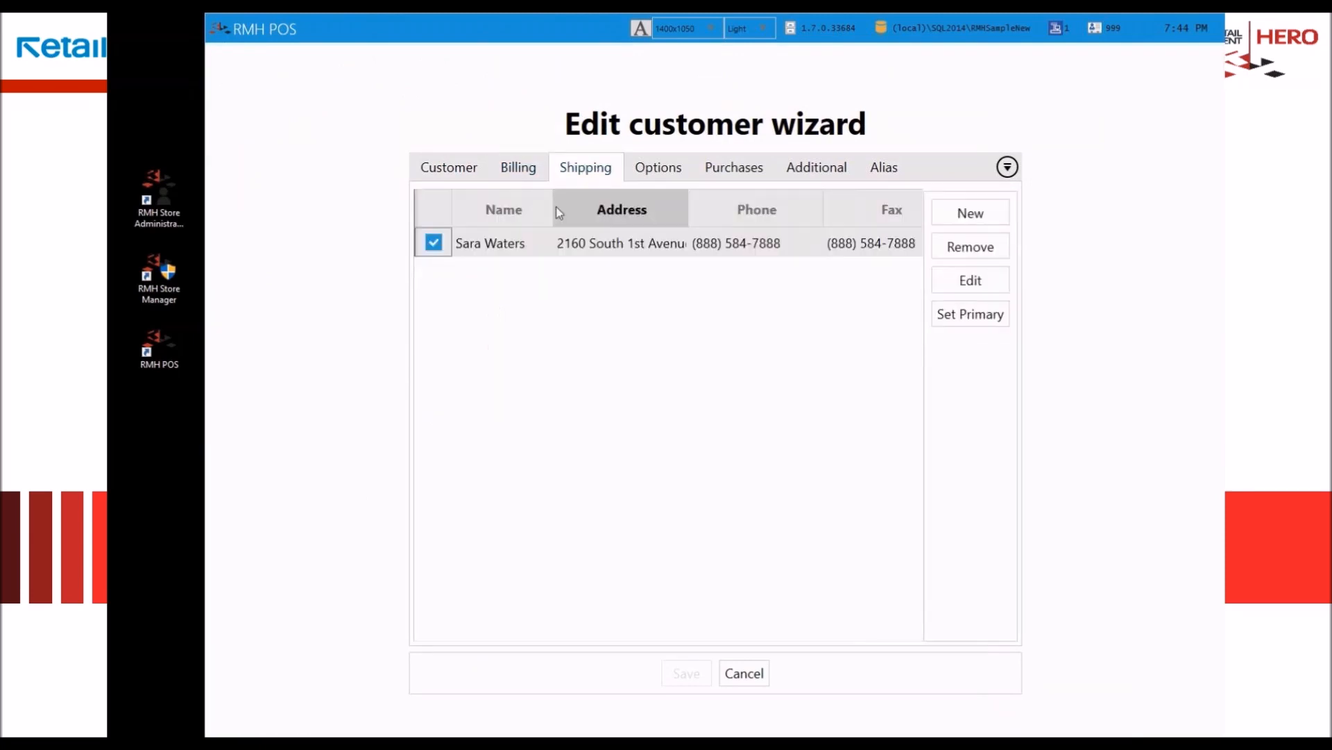
{"action": "left_click", "coordinate": [658, 174]}
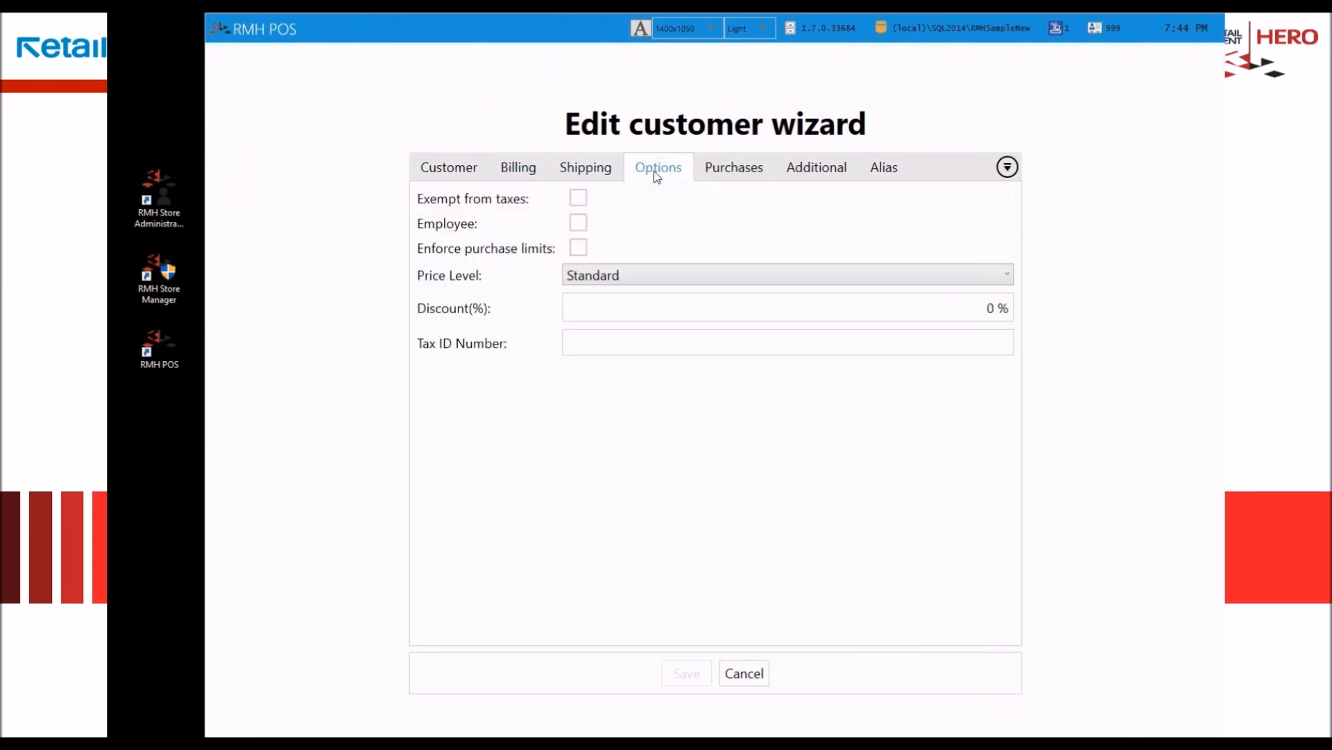
Step: Review the customer's purchase history from the newest to the oldest entries
{"action": "left_click", "coordinate": [734, 168]}
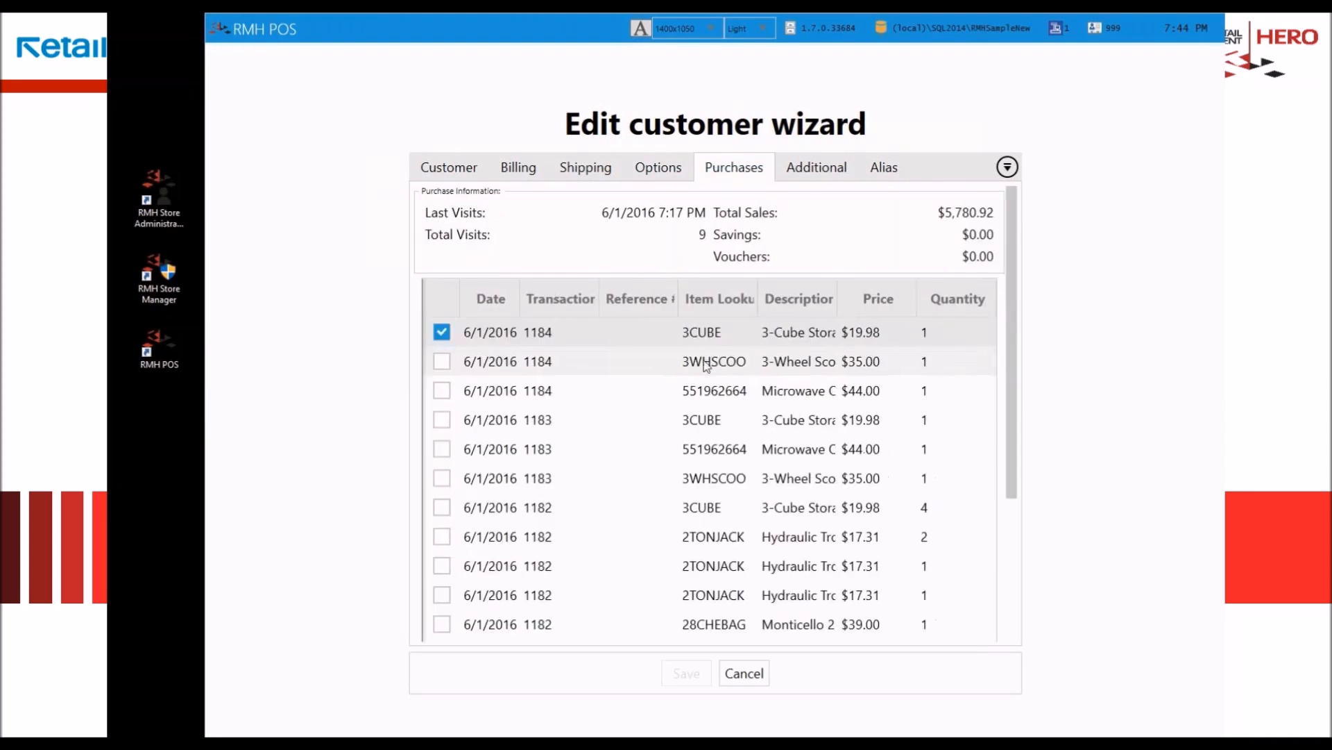
{"action": "left_click", "coordinate": [740, 453]}
{"action": "scroll", "coordinate": [740, 454], "scroll_direction": "down", "scroll_amount": 3}
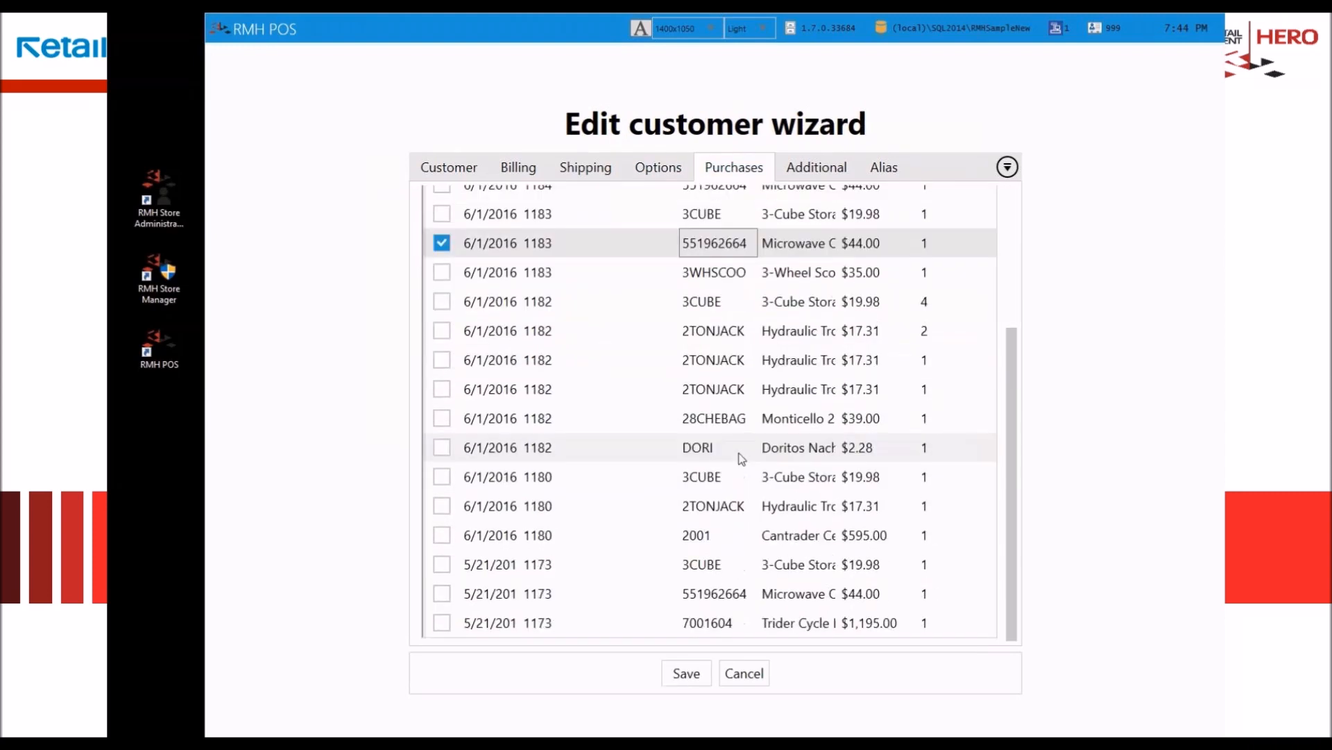
{"action": "scroll", "coordinate": [740, 456], "scroll_direction": "up", "scroll_amount": 3}
Step: Check the customer's additional note and account aliases, and close the record without saving
{"action": "left_click", "coordinate": [807, 167]}
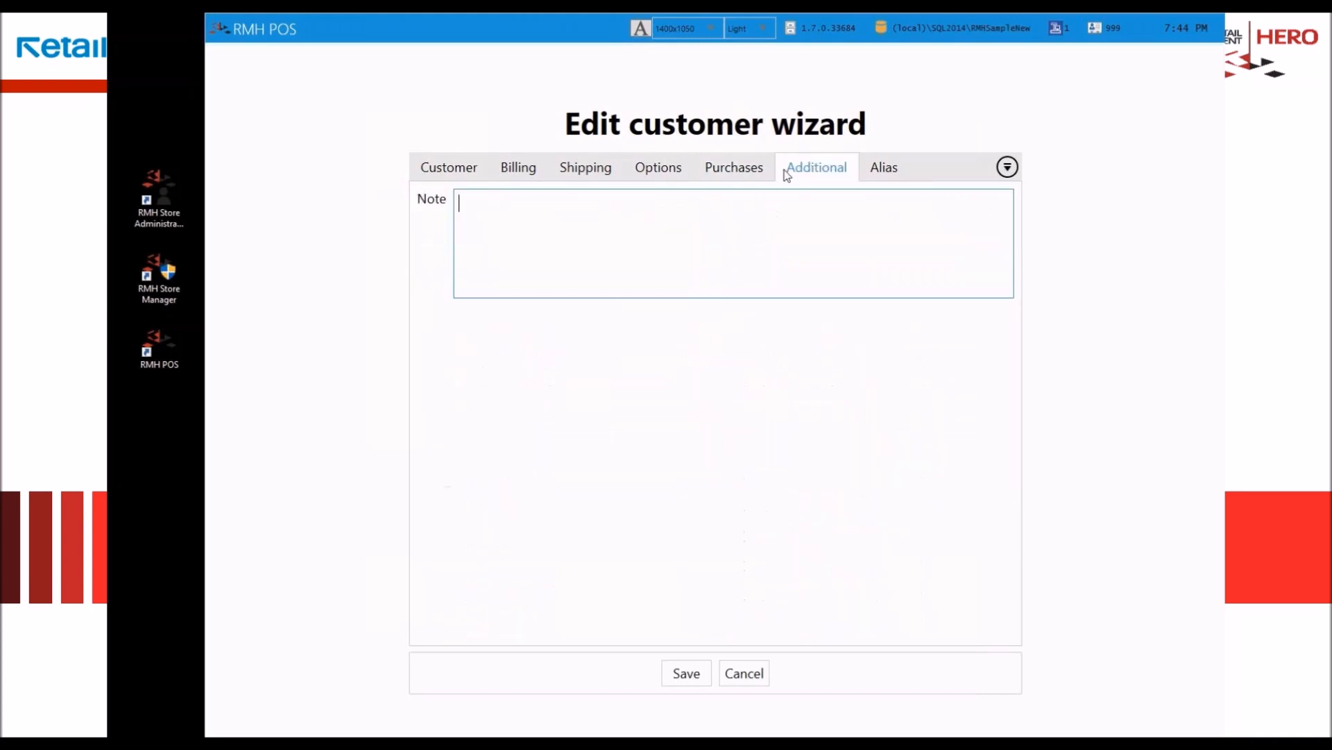
{"action": "left_click", "coordinate": [887, 175]}
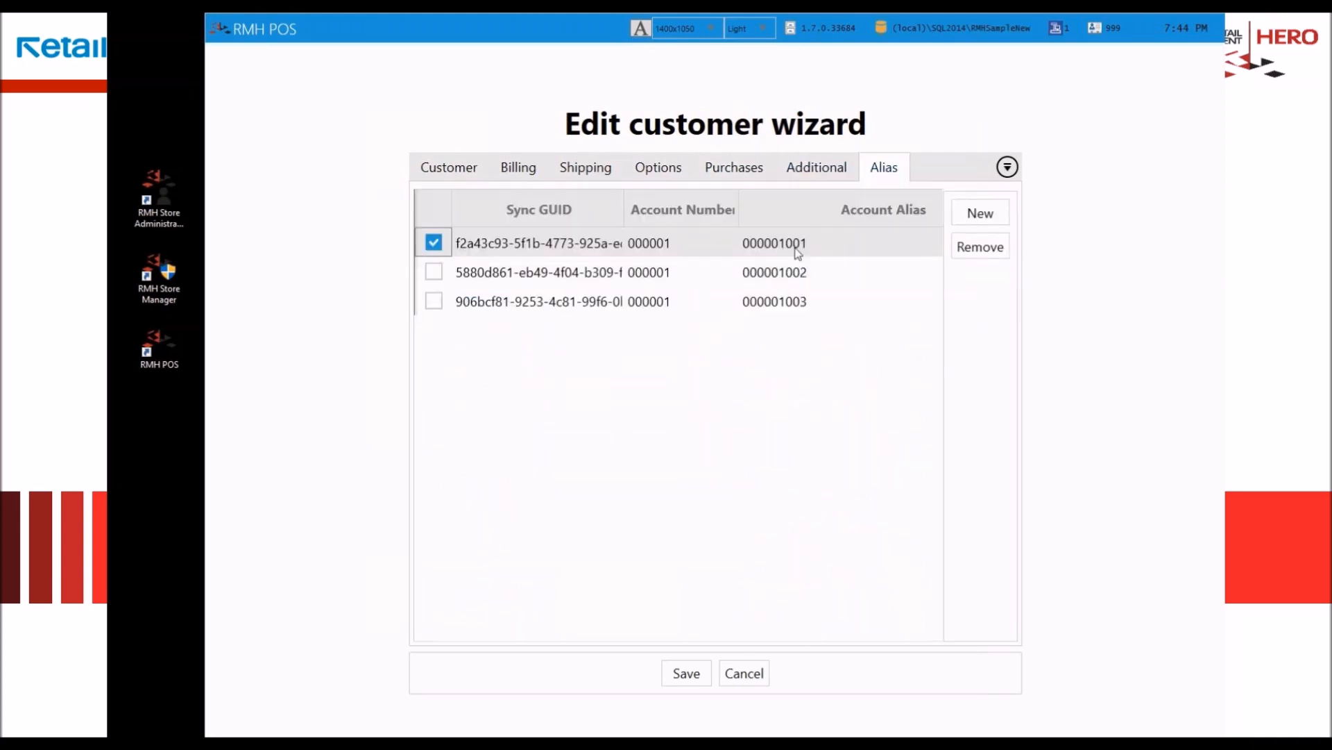
{"action": "left_click", "coordinate": [786, 306]}
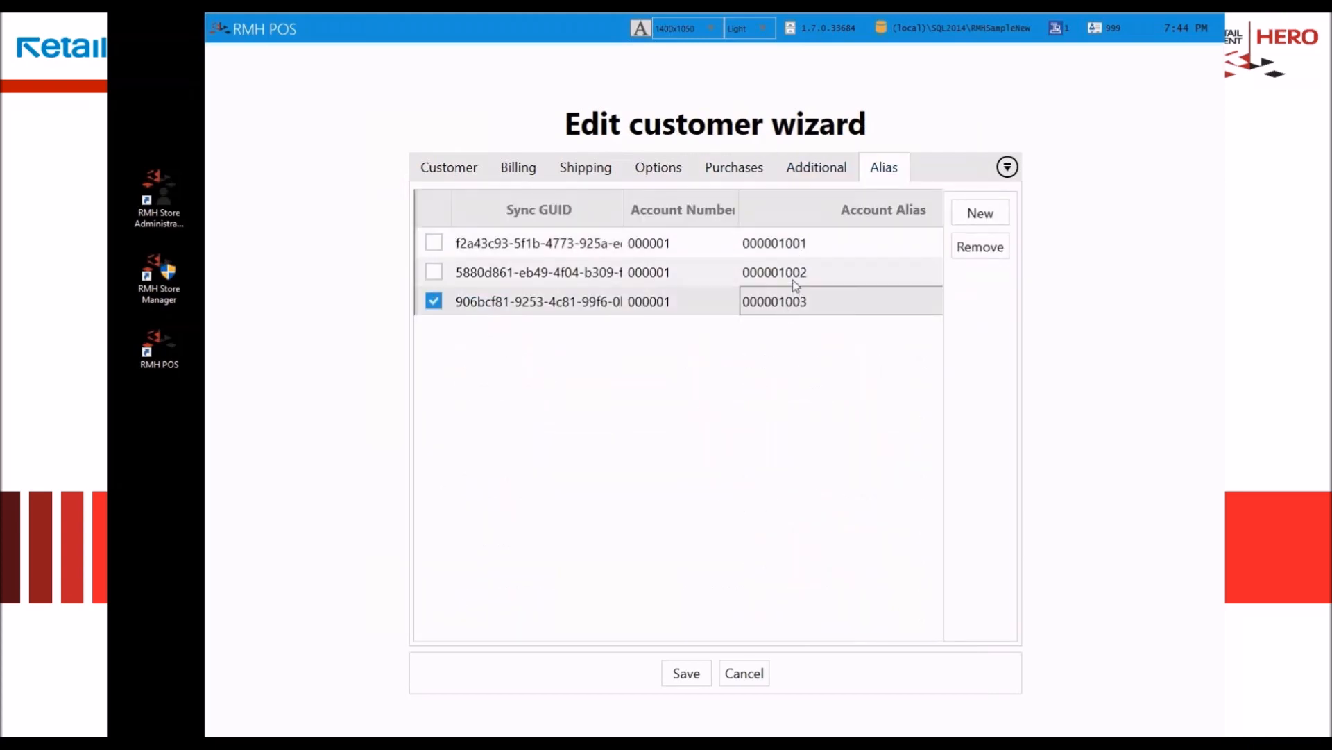
{"action": "left_click", "coordinate": [793, 277]}
{"action": "left_click", "coordinate": [796, 245]}
{"action": "left_click", "coordinate": [796, 274]}
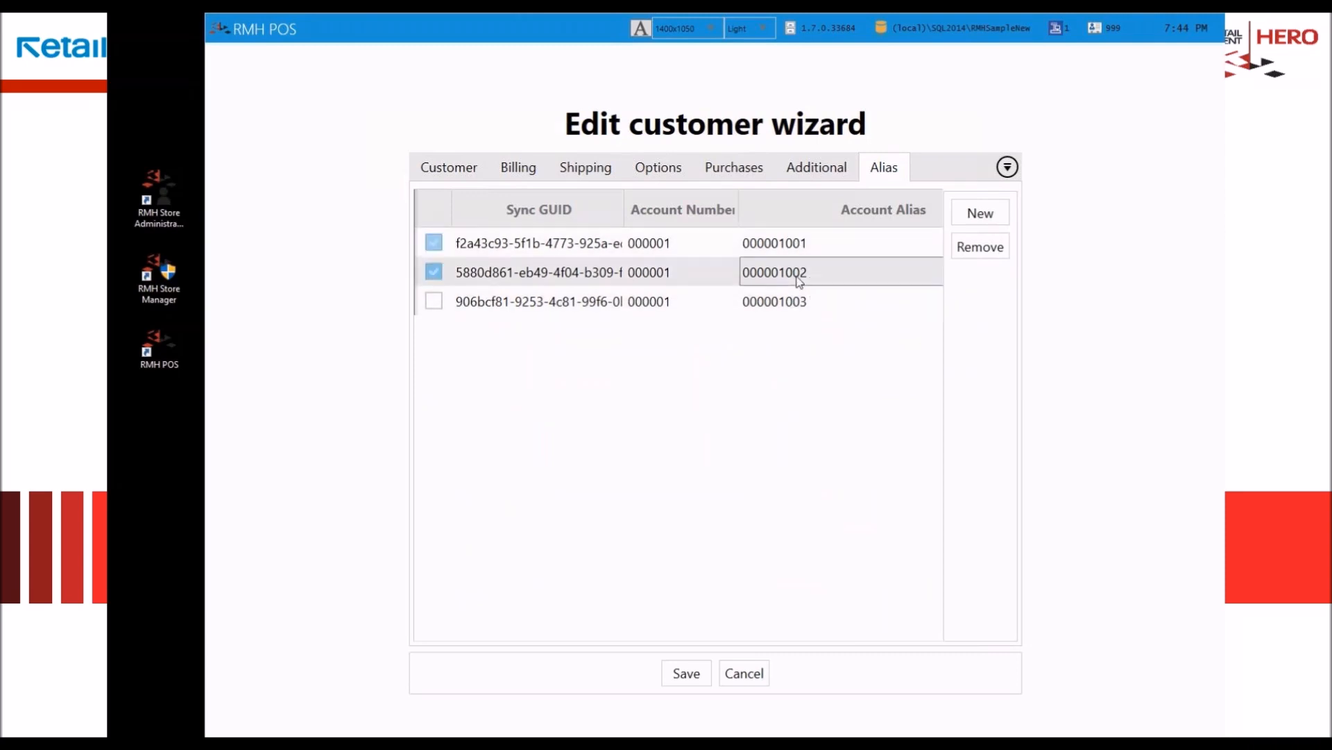
{"action": "left_click", "coordinate": [799, 303]}
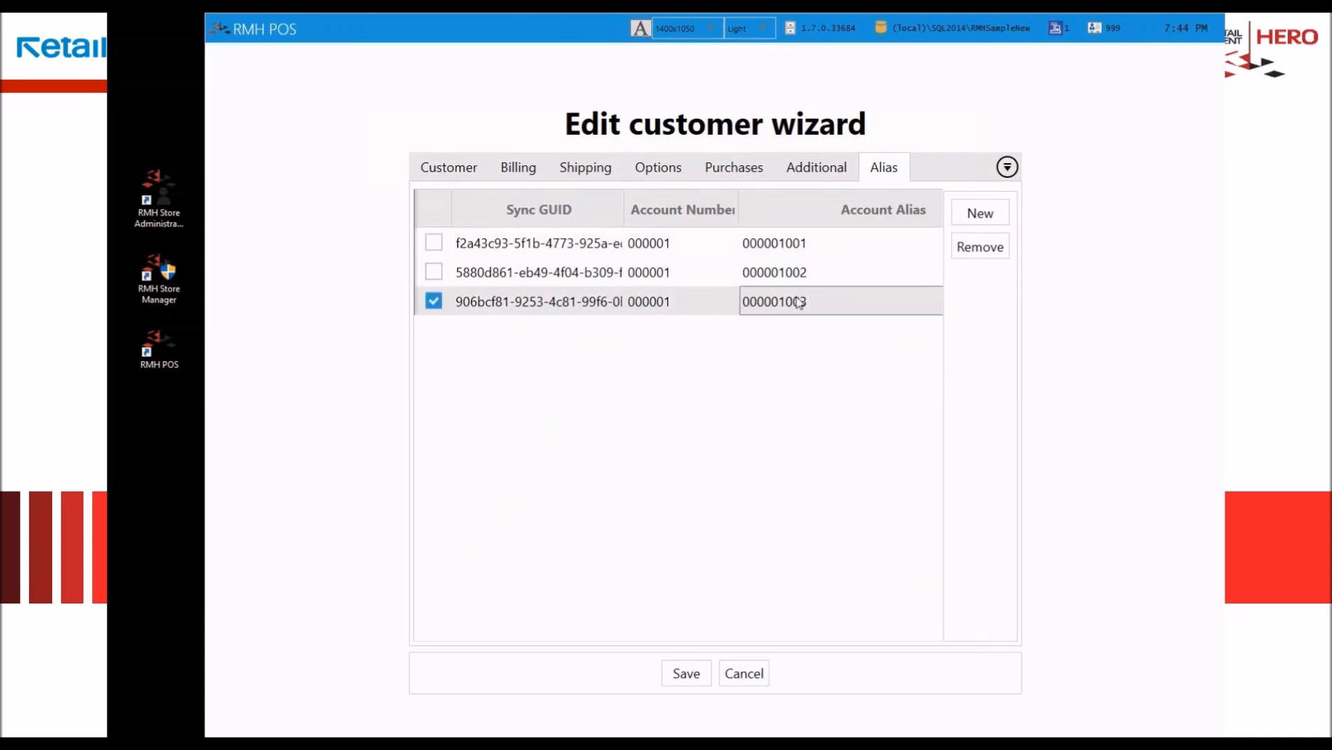
{"action": "left_click", "coordinate": [744, 673]}
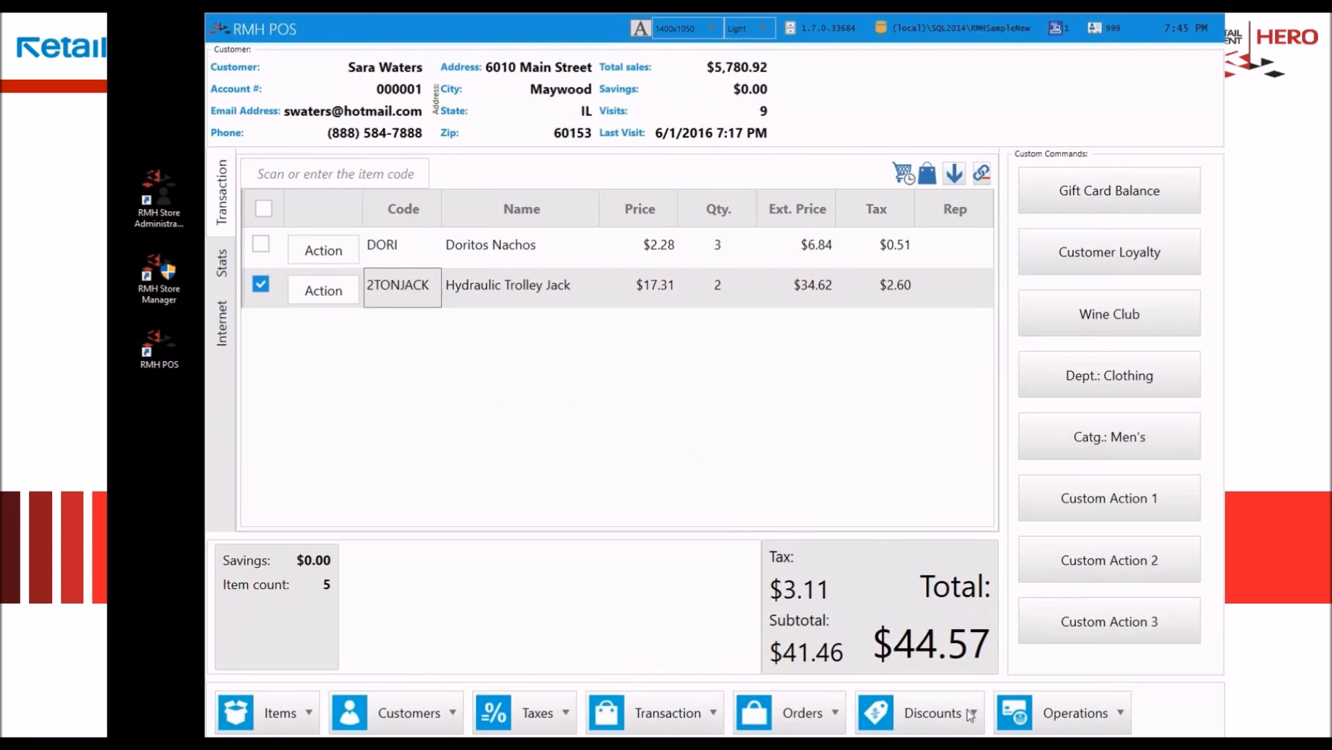
Step: Select the Doritos Nachos line and apply a 10% from Minimum Price transaction discount with reason code CD06, PLATINUM MEMBER
{"action": "left_click", "coordinate": [485, 245]}
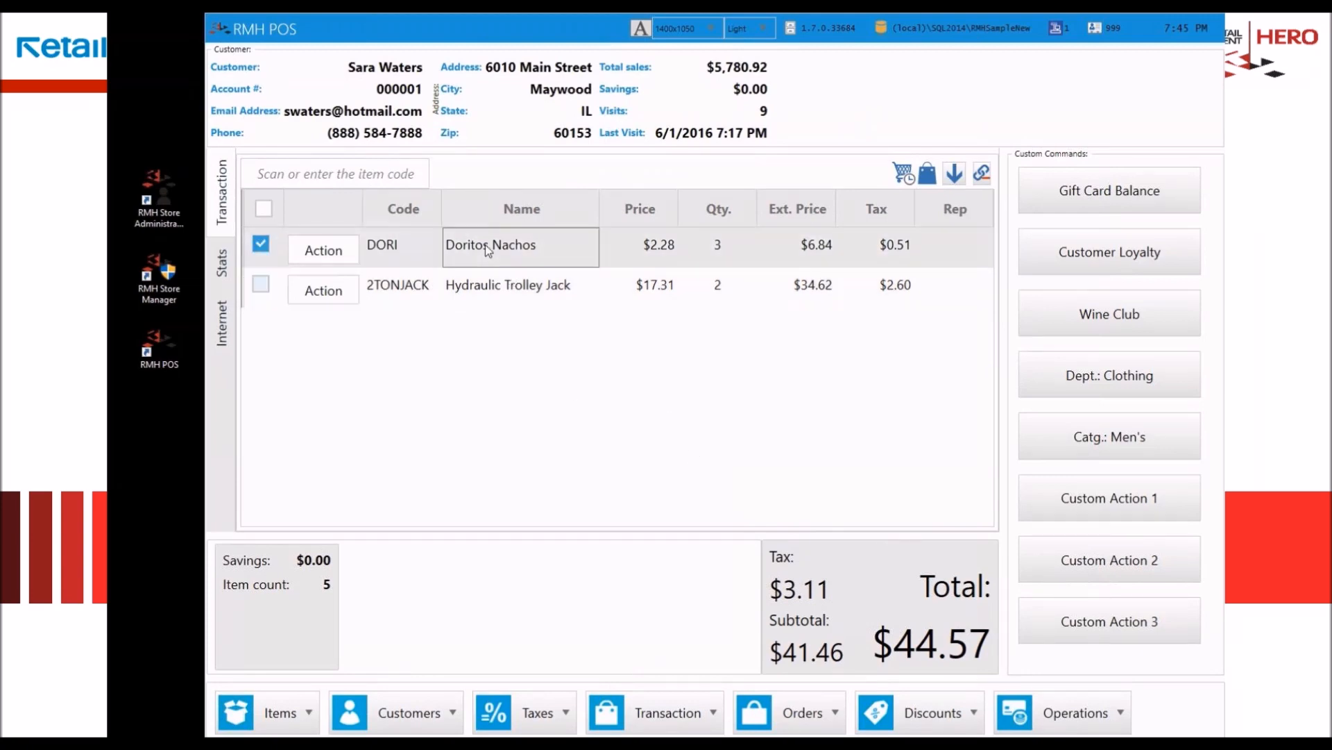
{"action": "left_click", "coordinate": [938, 718]}
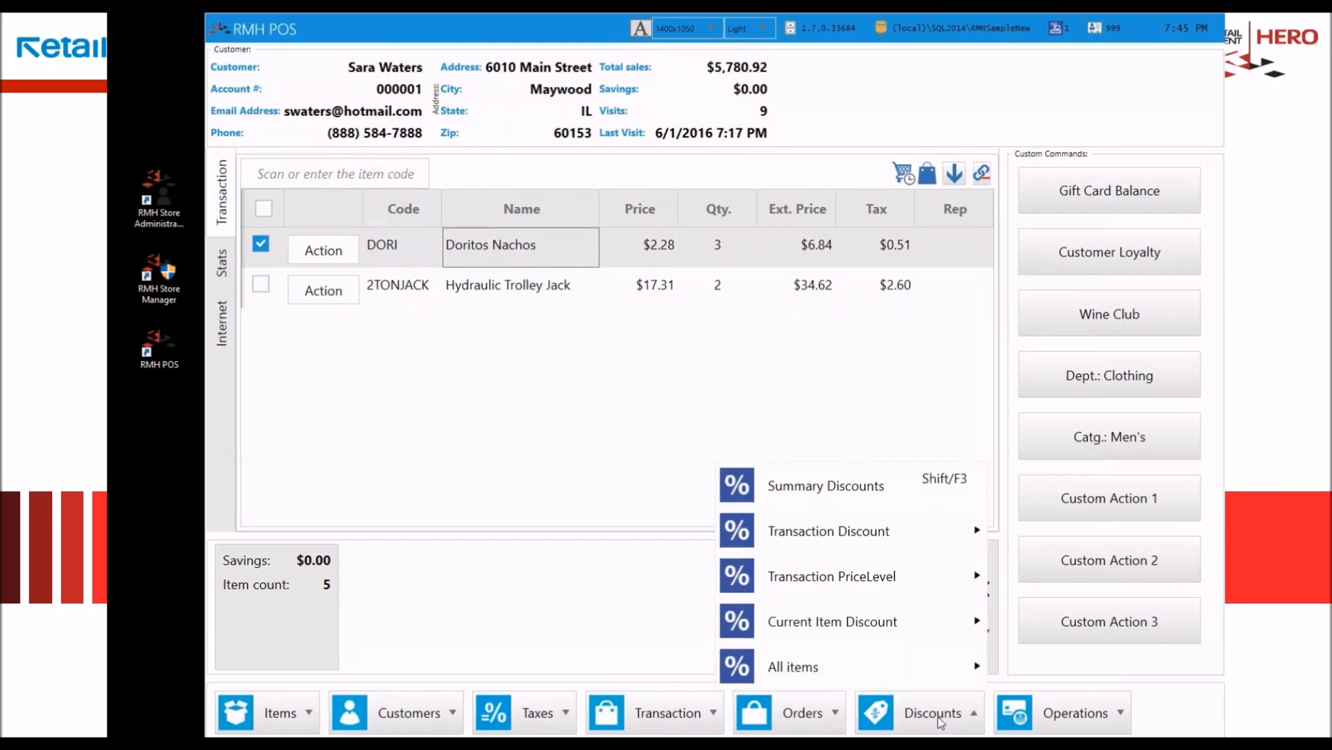
{"action": "mouse_move", "coordinate": [853, 535]}
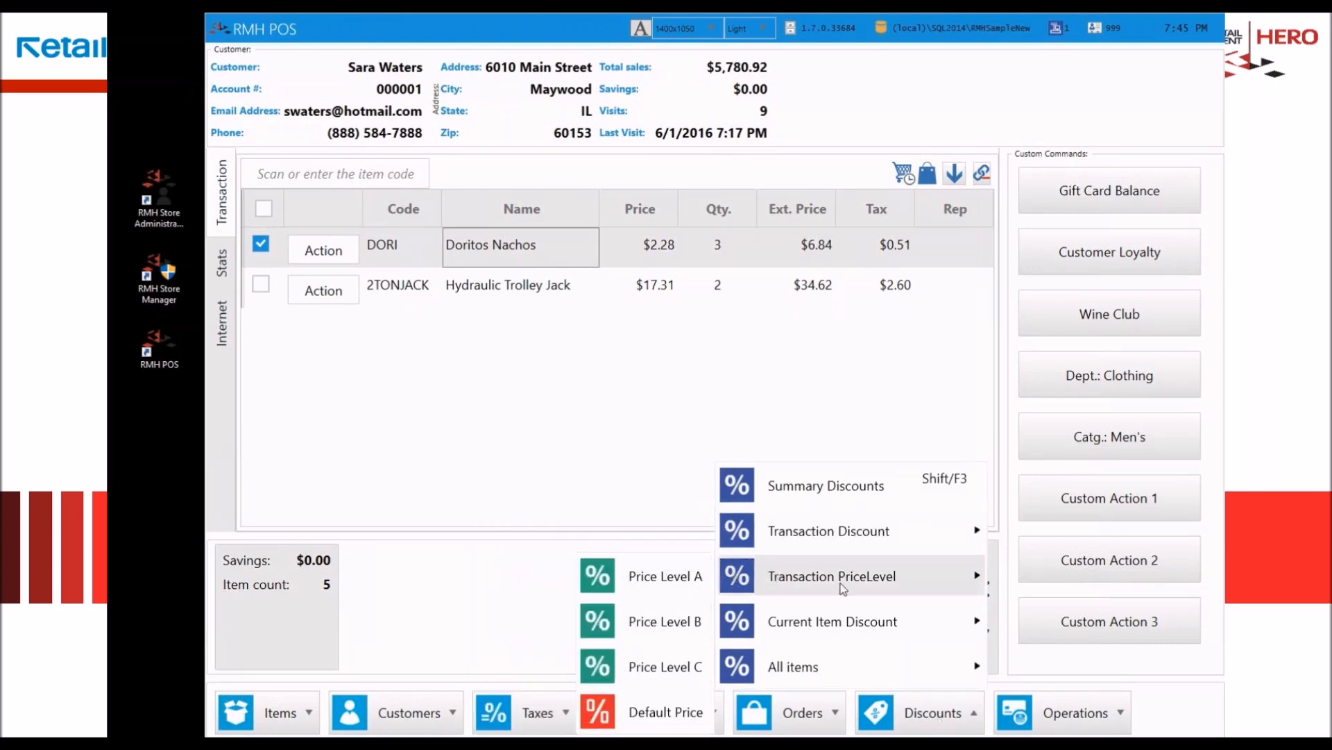
{"action": "mouse_move", "coordinate": [848, 629]}
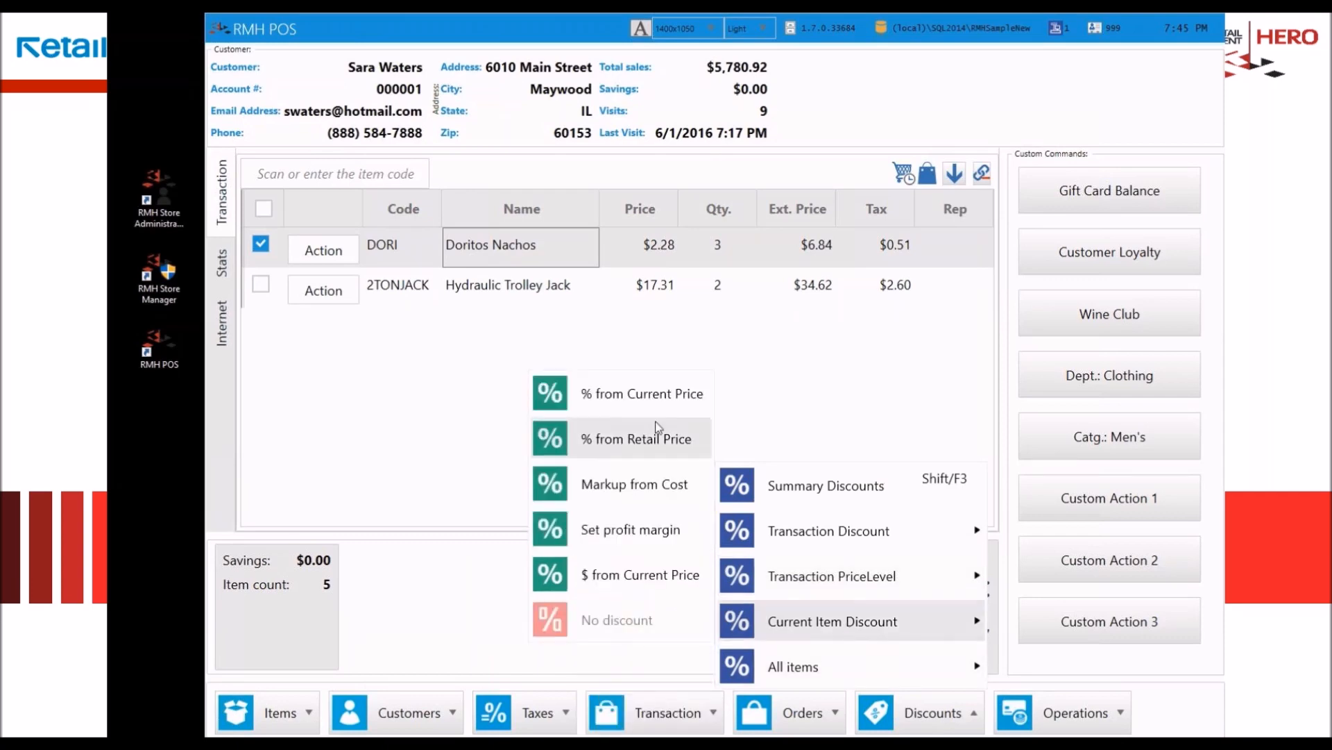
{"action": "mouse_move", "coordinate": [841, 669]}
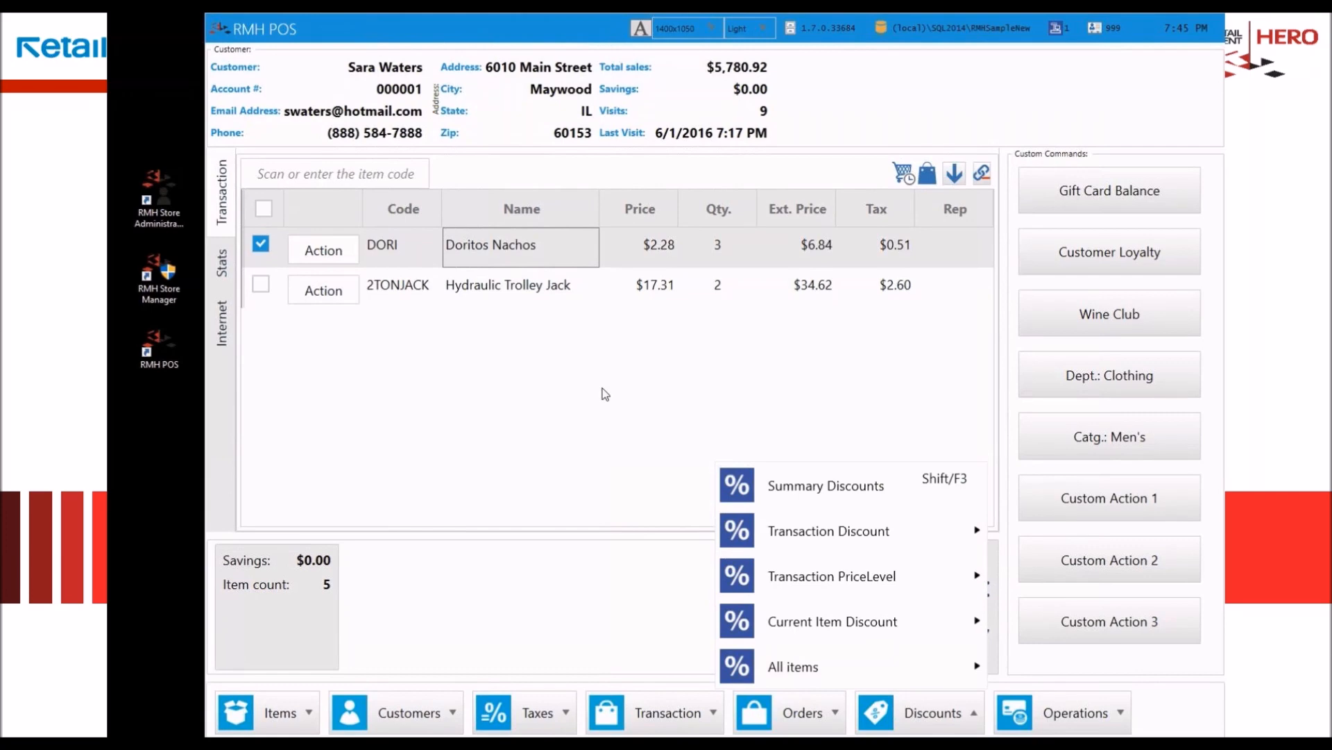
{"action": "left_click", "coordinate": [861, 491]}
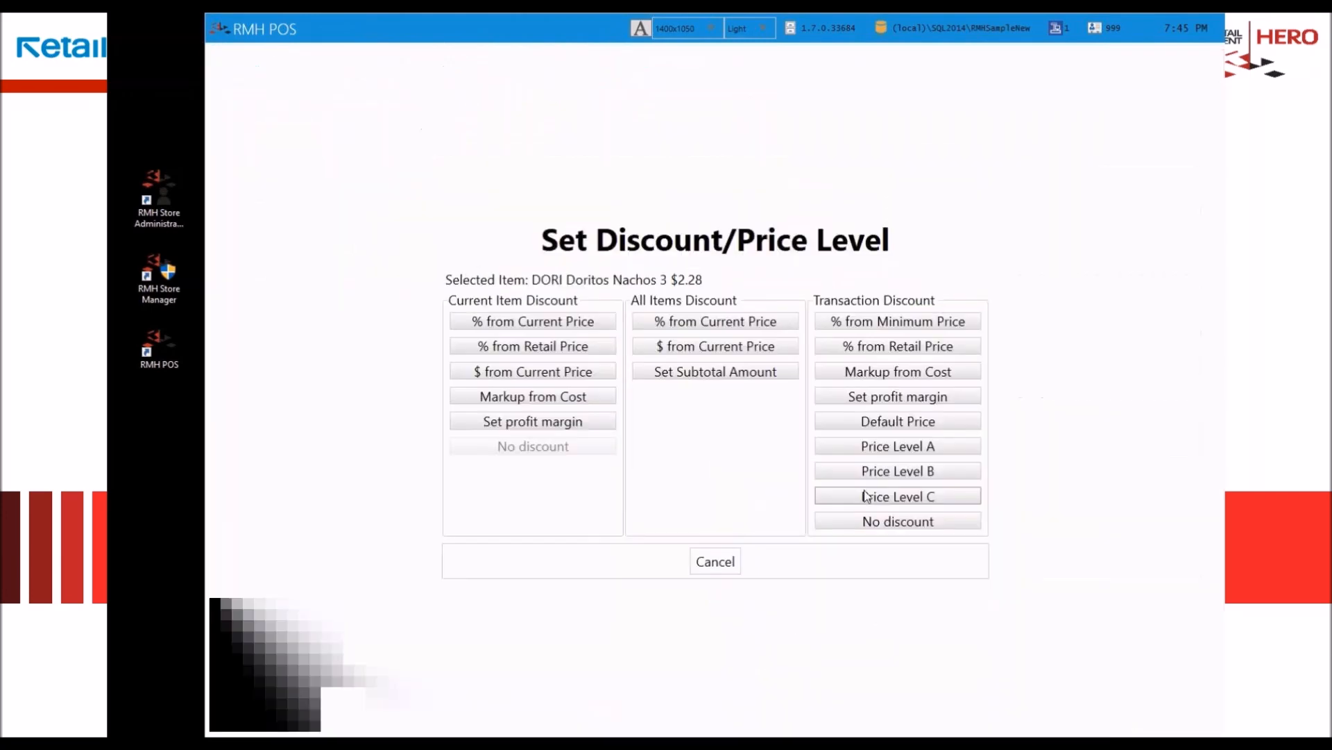
{"action": "left_click", "coordinate": [898, 323]}
{"action": "type", "text": "10"}
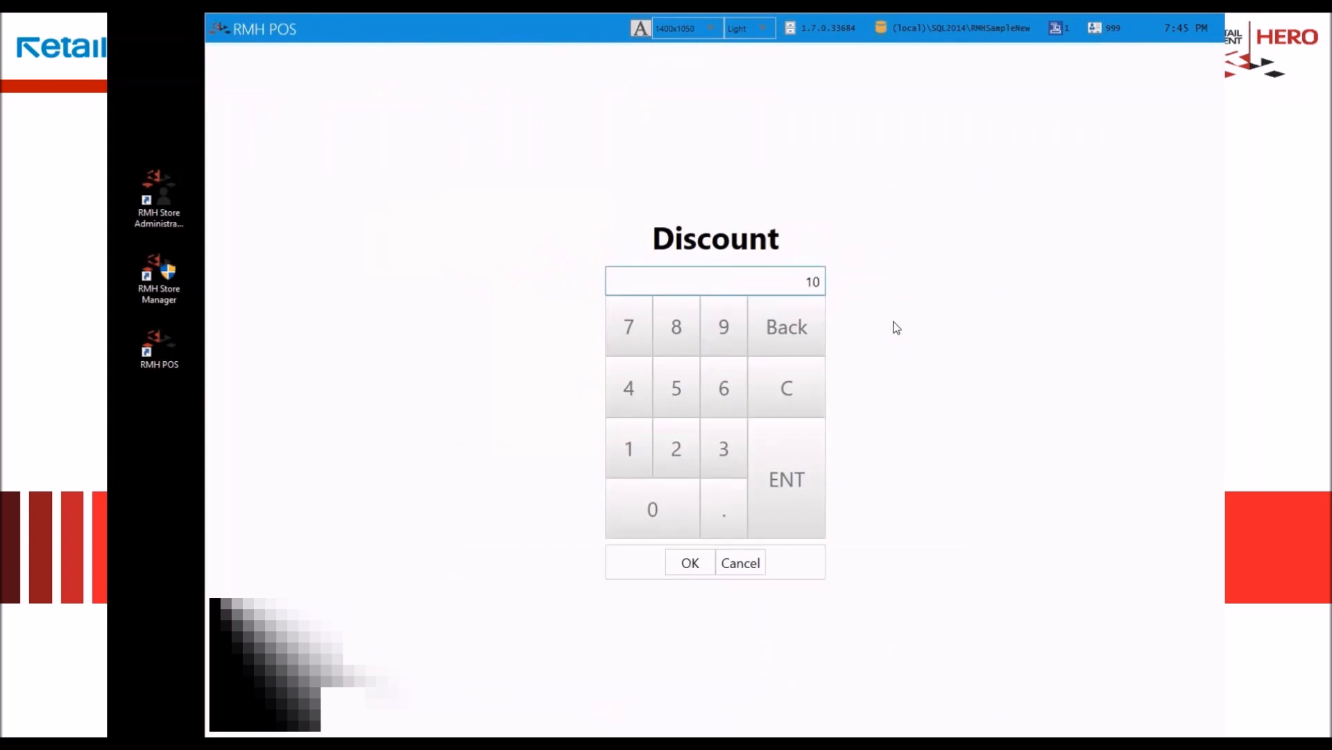
{"action": "key", "text": "Return"}
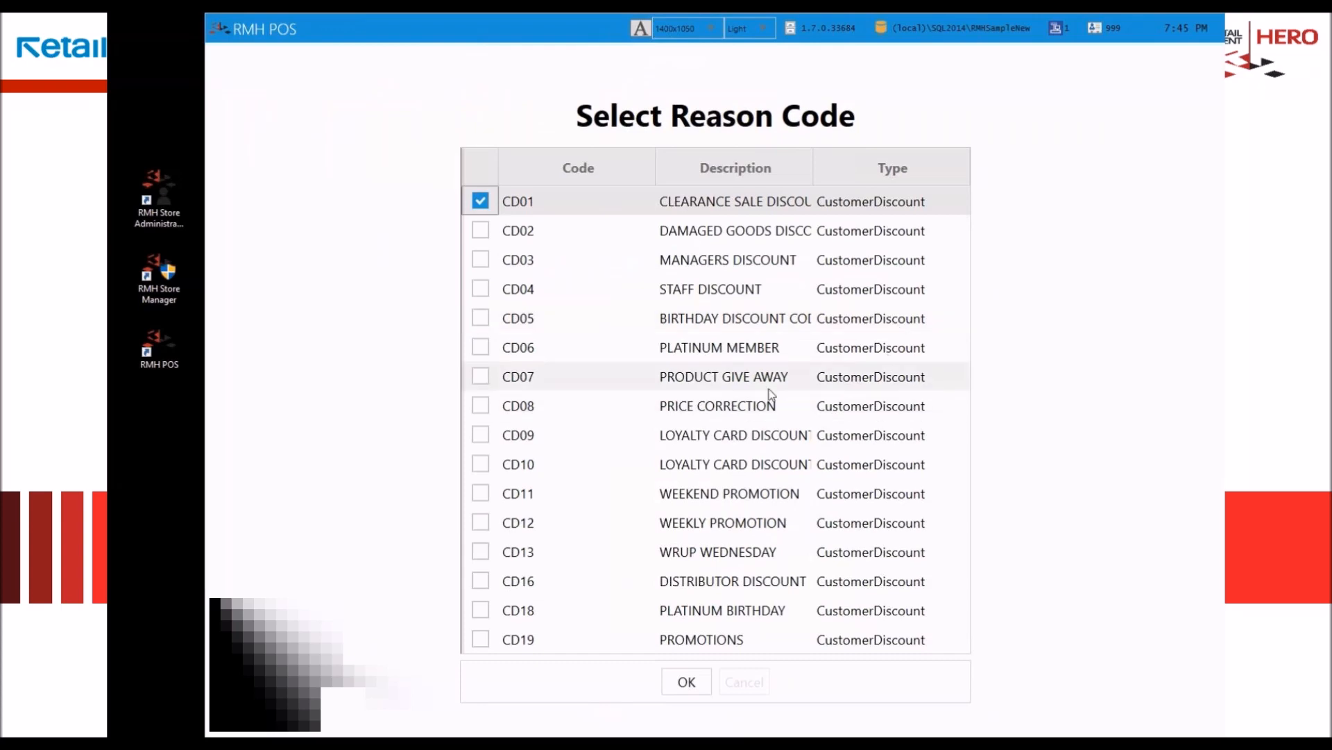
{"action": "left_click", "coordinate": [726, 348]}
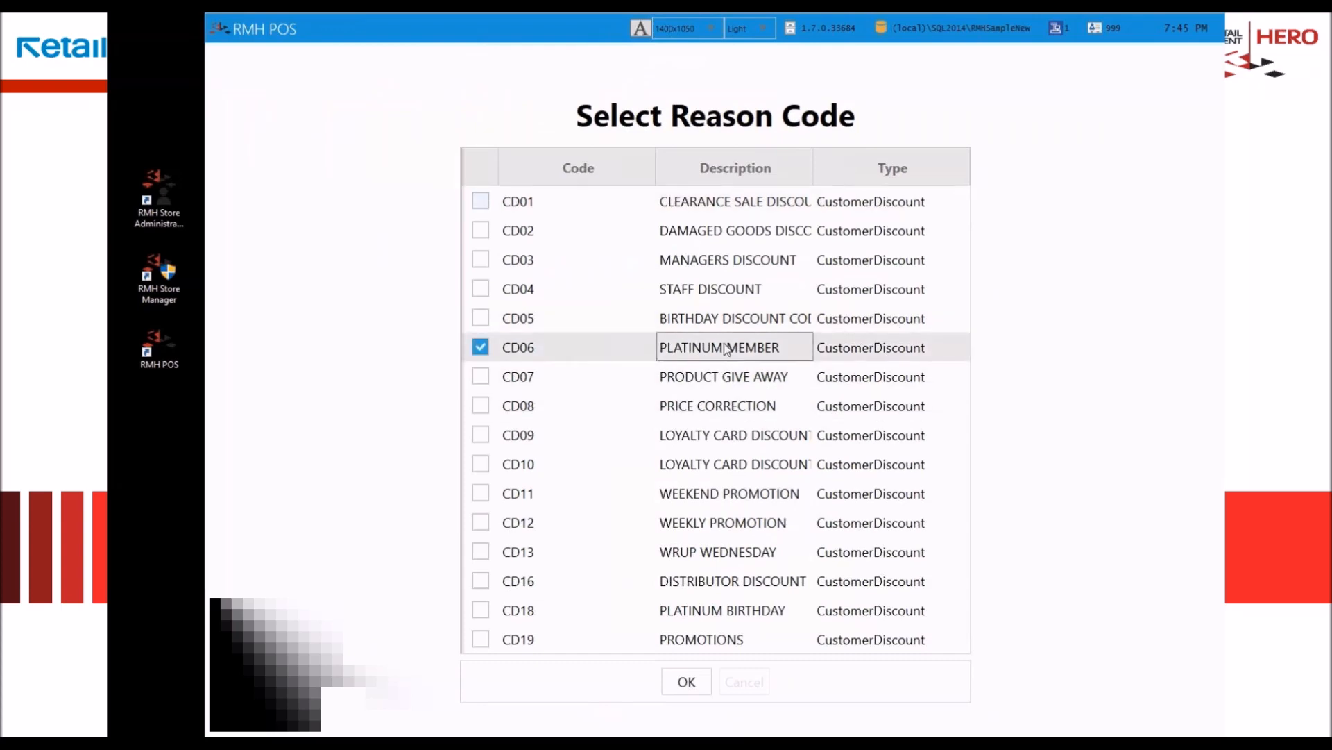
{"action": "key", "text": "Return"}
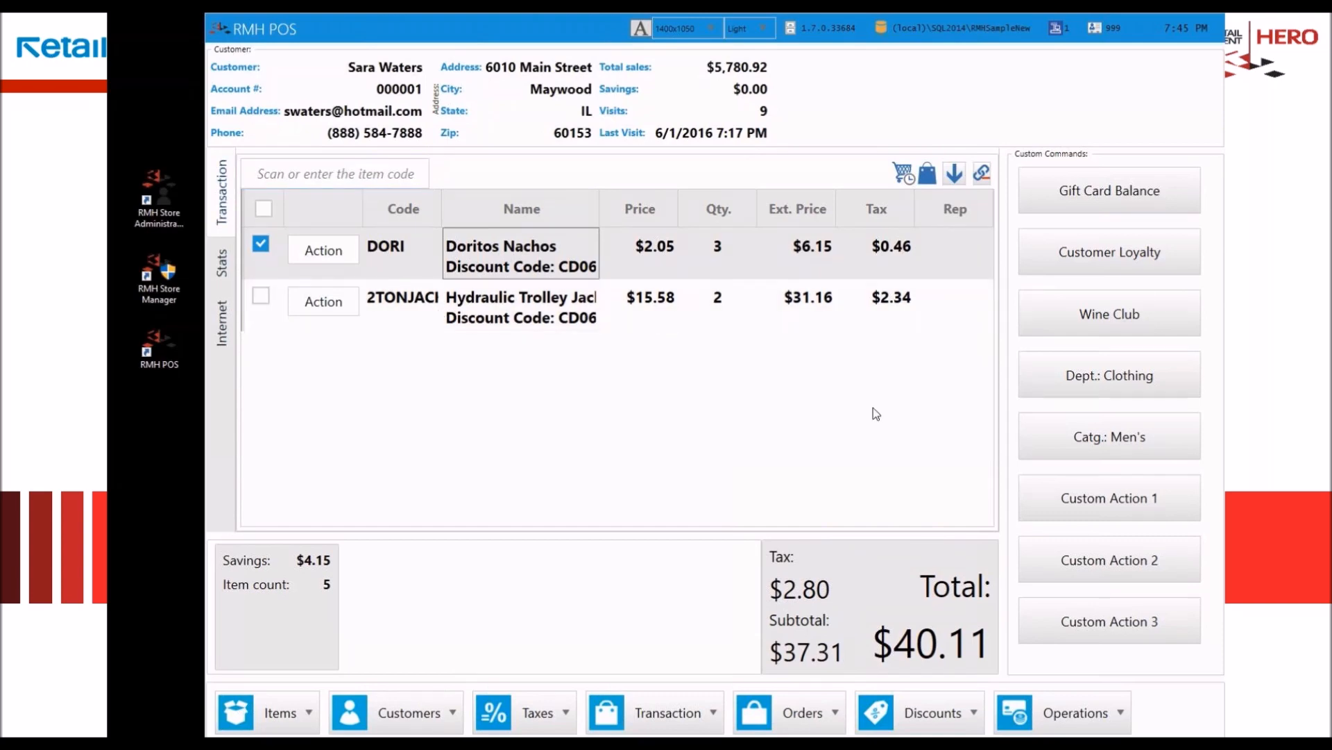
Step: Tender the current sale with $50.00 in cash
{"action": "left_click", "coordinate": [704, 711]}
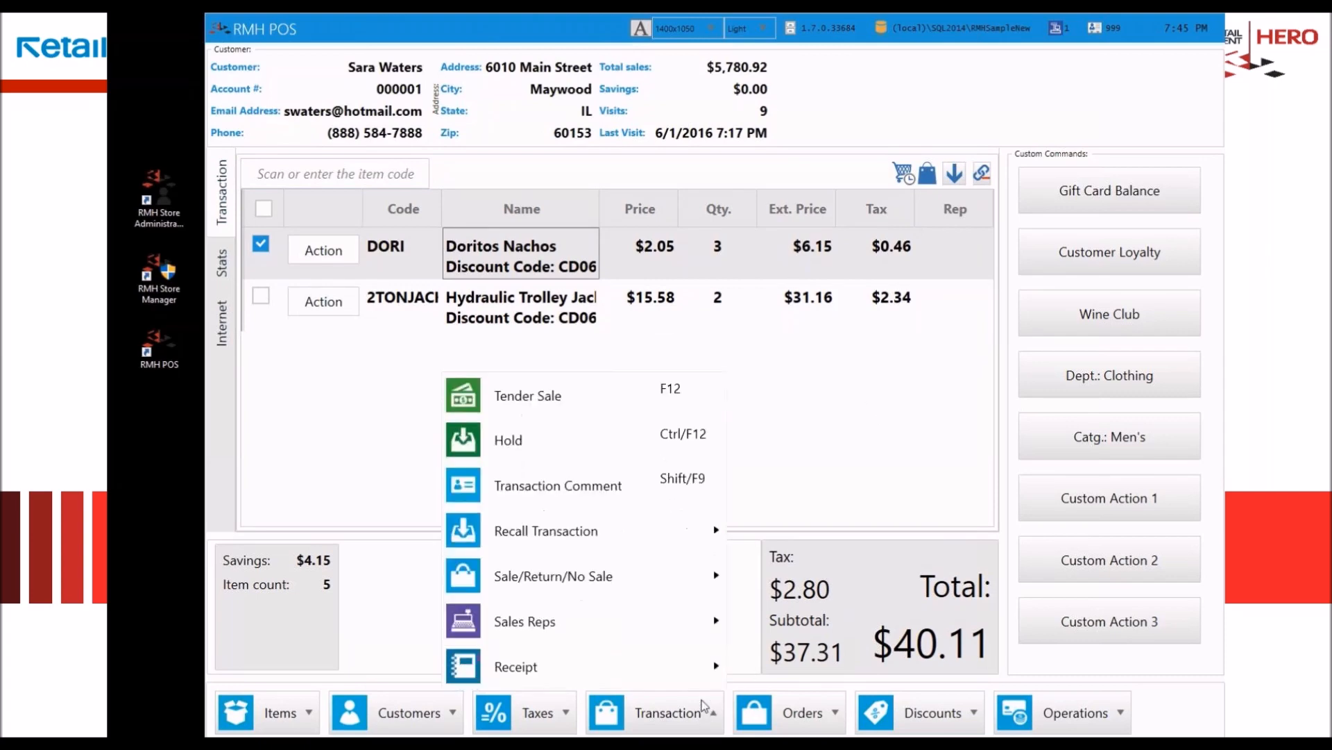
{"action": "left_click", "coordinate": [575, 408]}
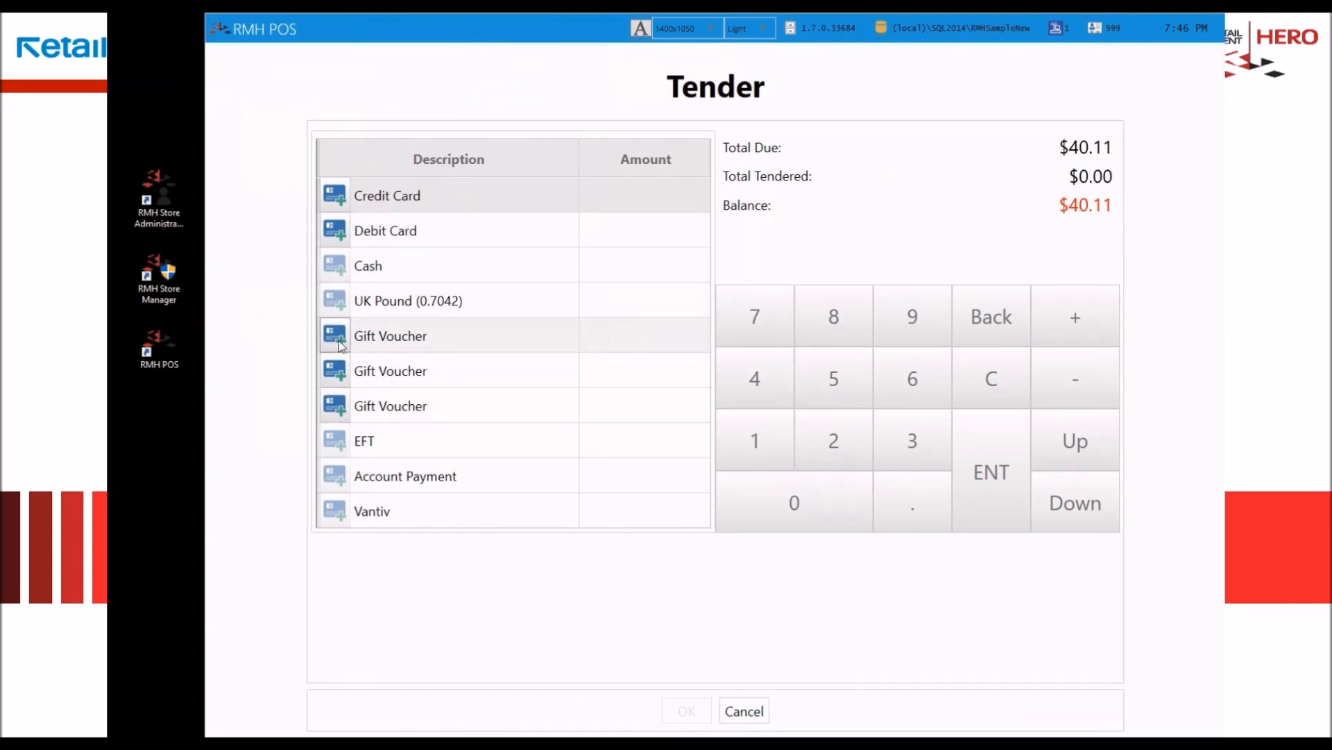
{"action": "left_click", "coordinate": [625, 274]}
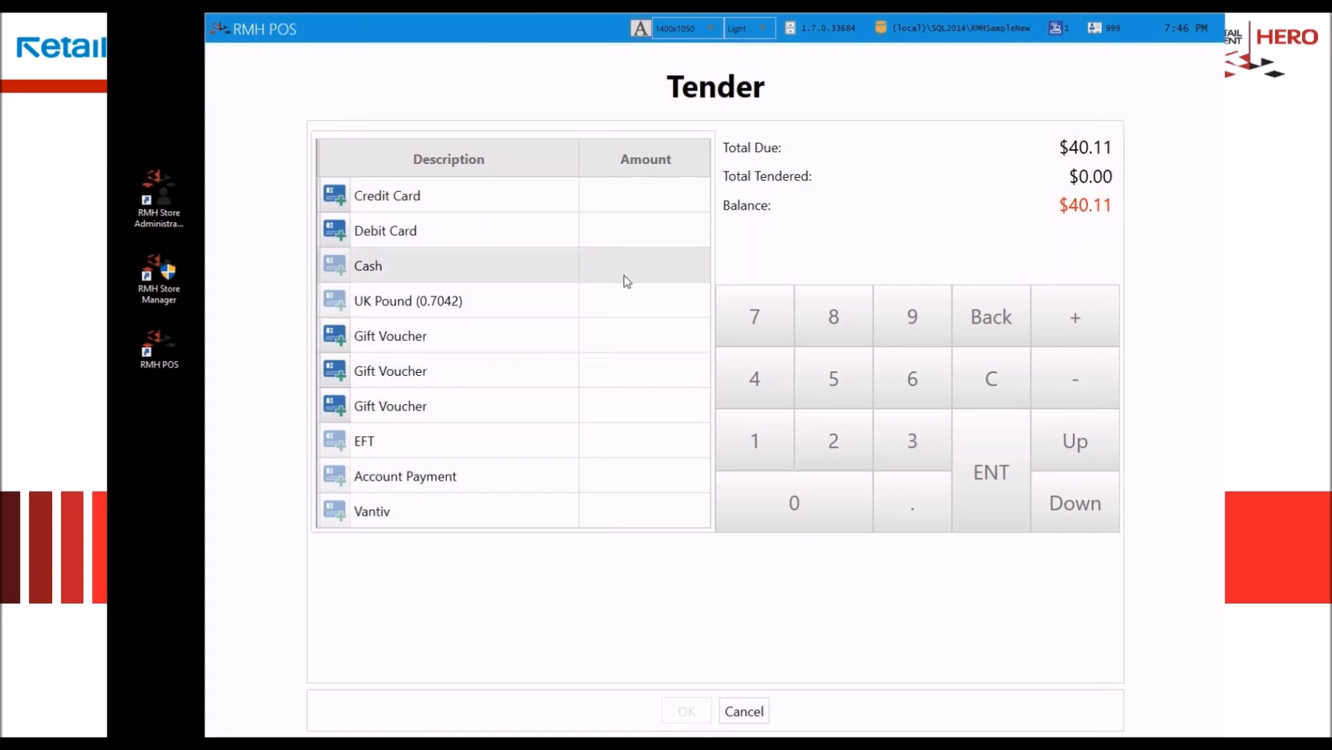
{"action": "type", "text": "5000"}
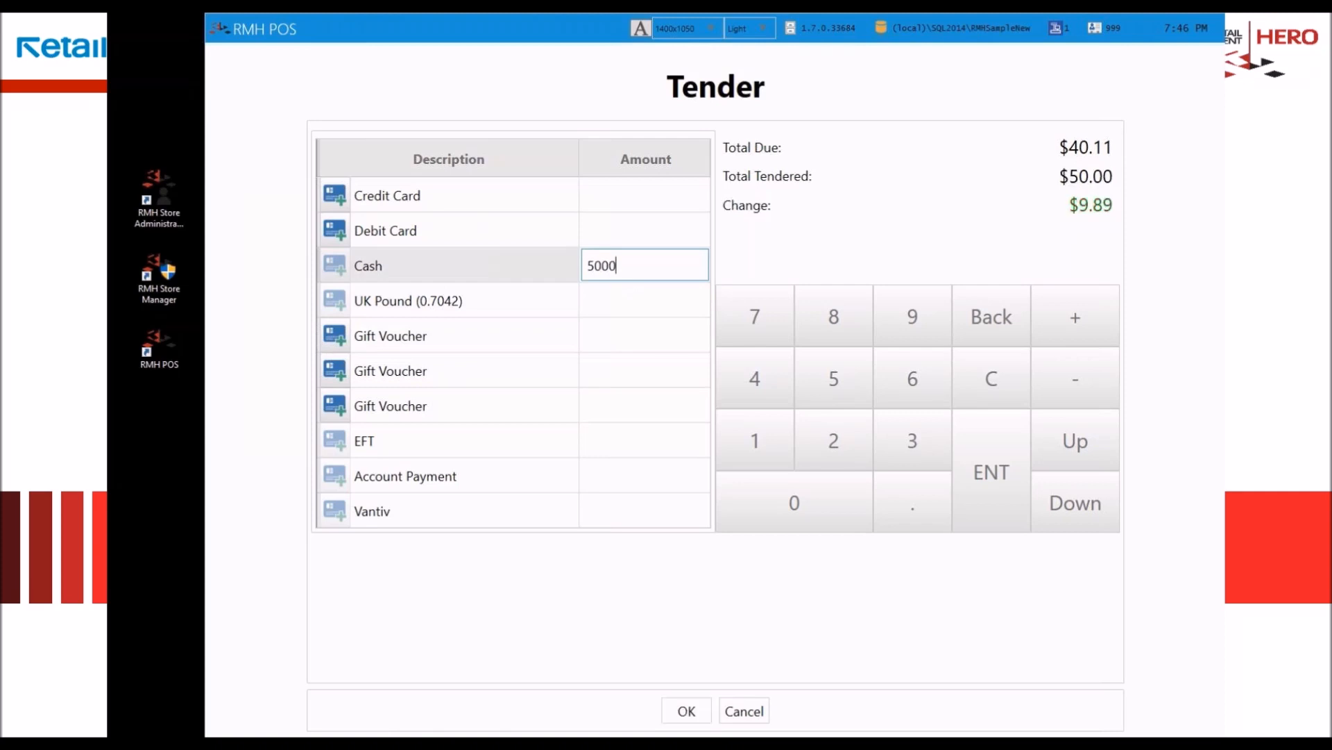
{"action": "key", "text": "Return"}
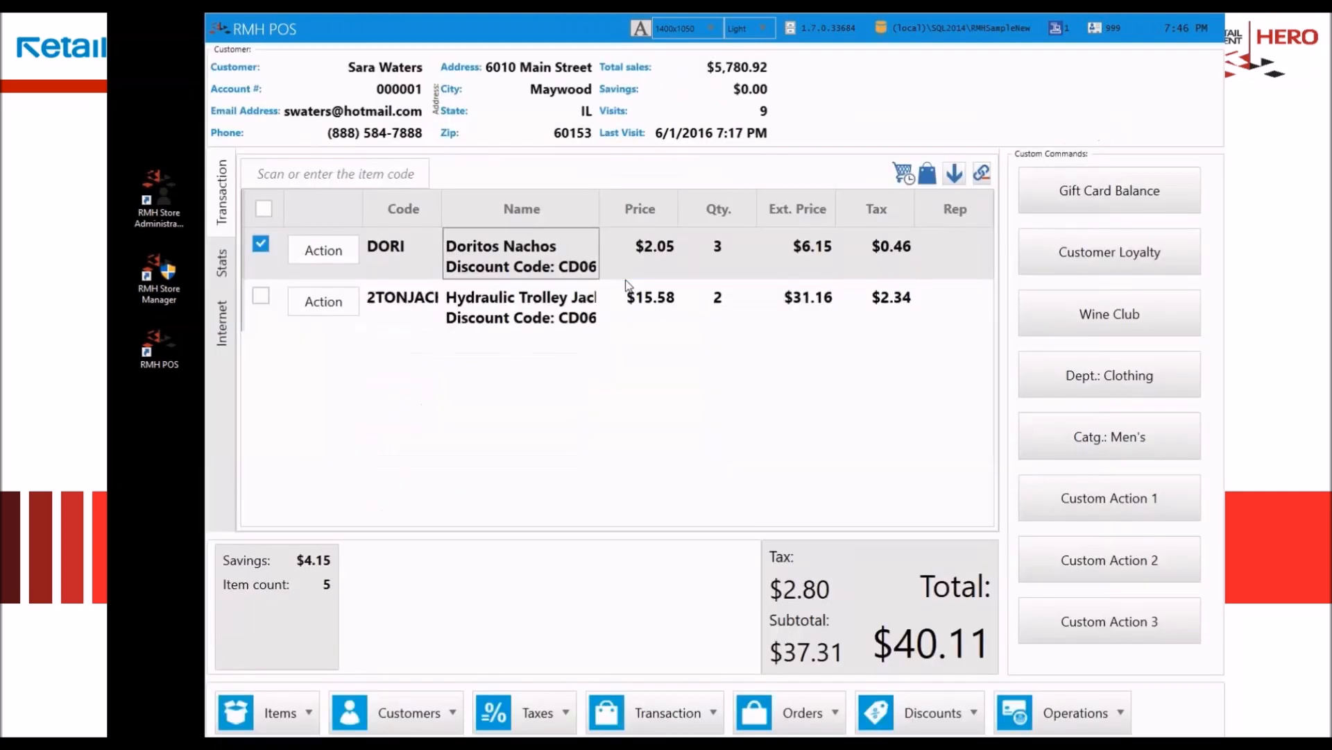
Step: Decline emailing the receipt and print one copy using Send To OneNote 2013
{"action": "left_click_drag", "start_coordinate": [674, 309], "coordinate": [619, 297]}
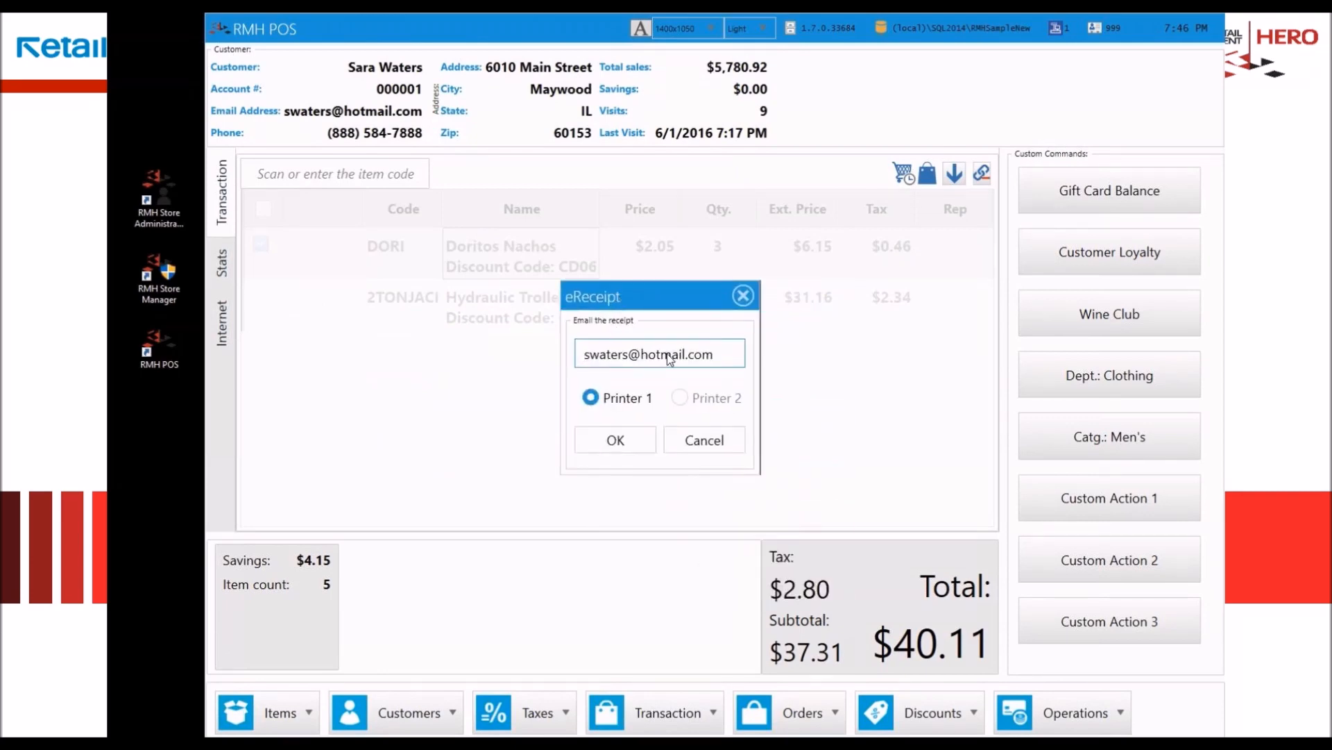
{"action": "left_click", "coordinate": [694, 443]}
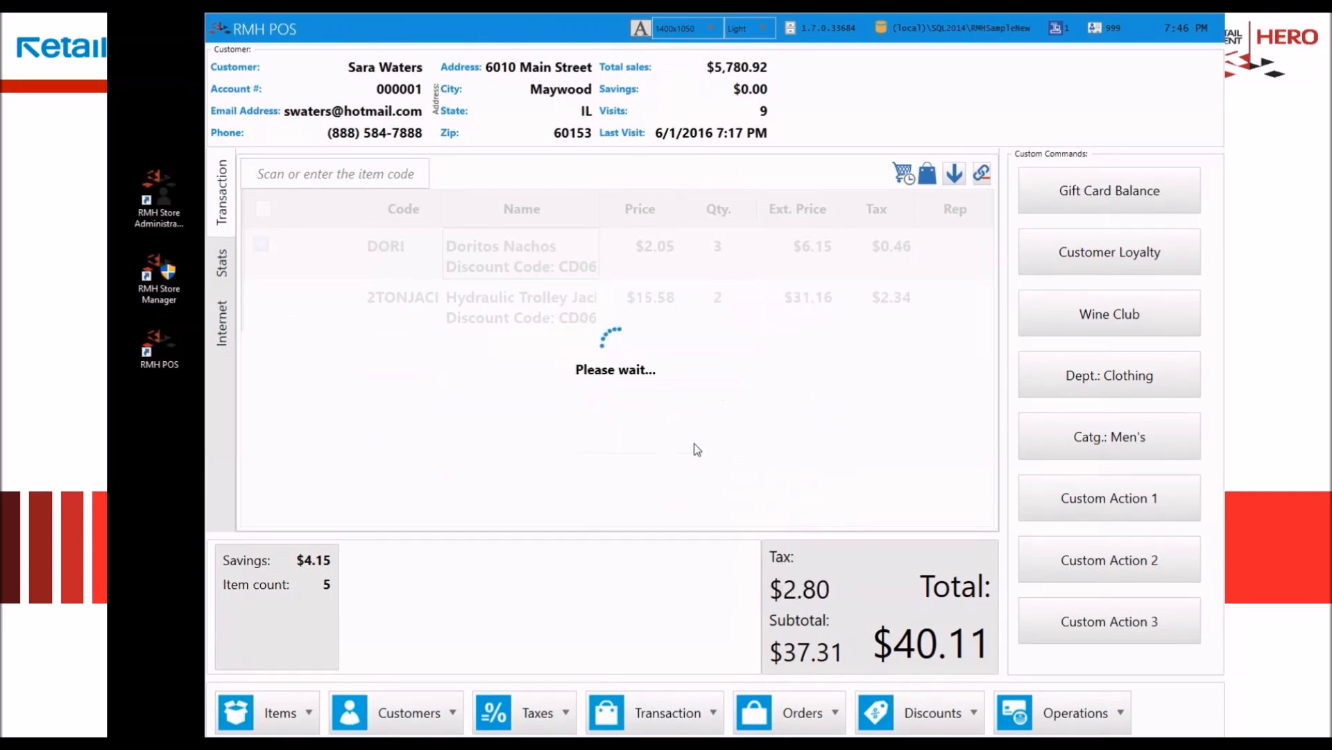
{"action": "left_click", "coordinate": [733, 453]}
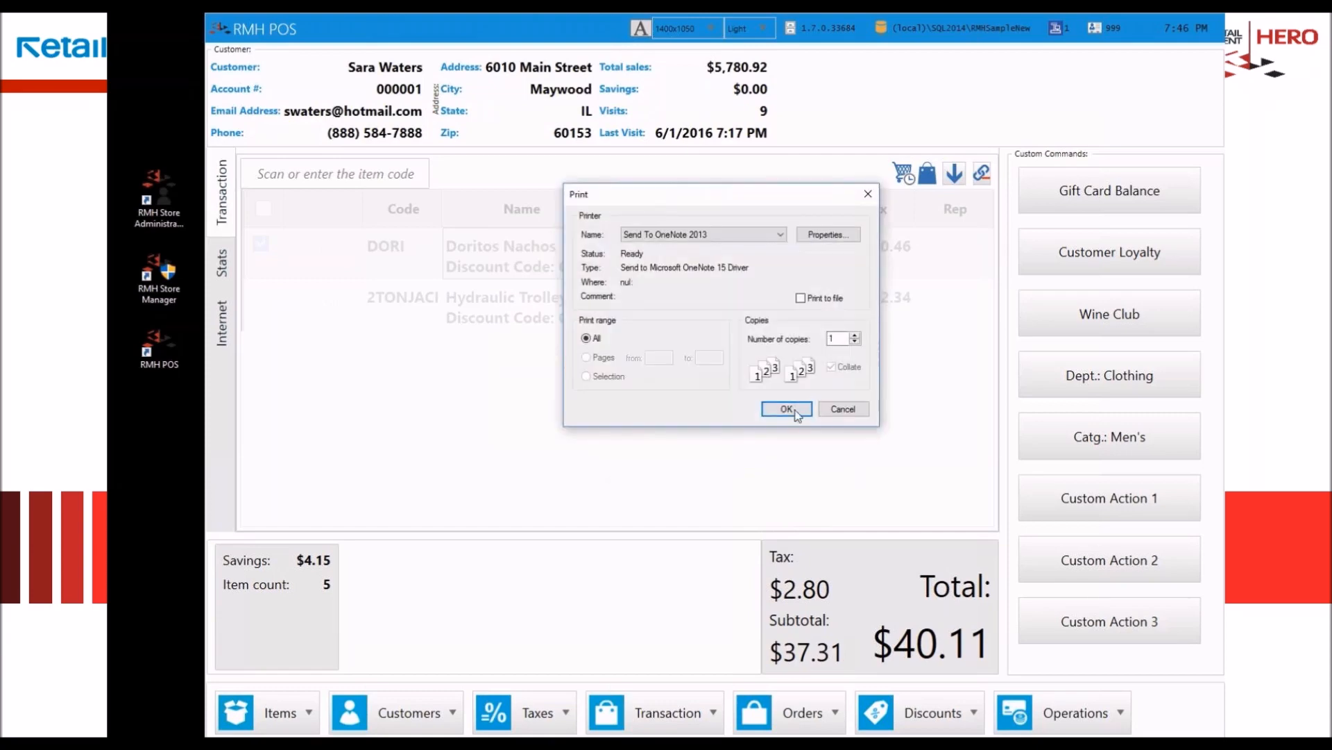
{"action": "left_click", "coordinate": [797, 409]}
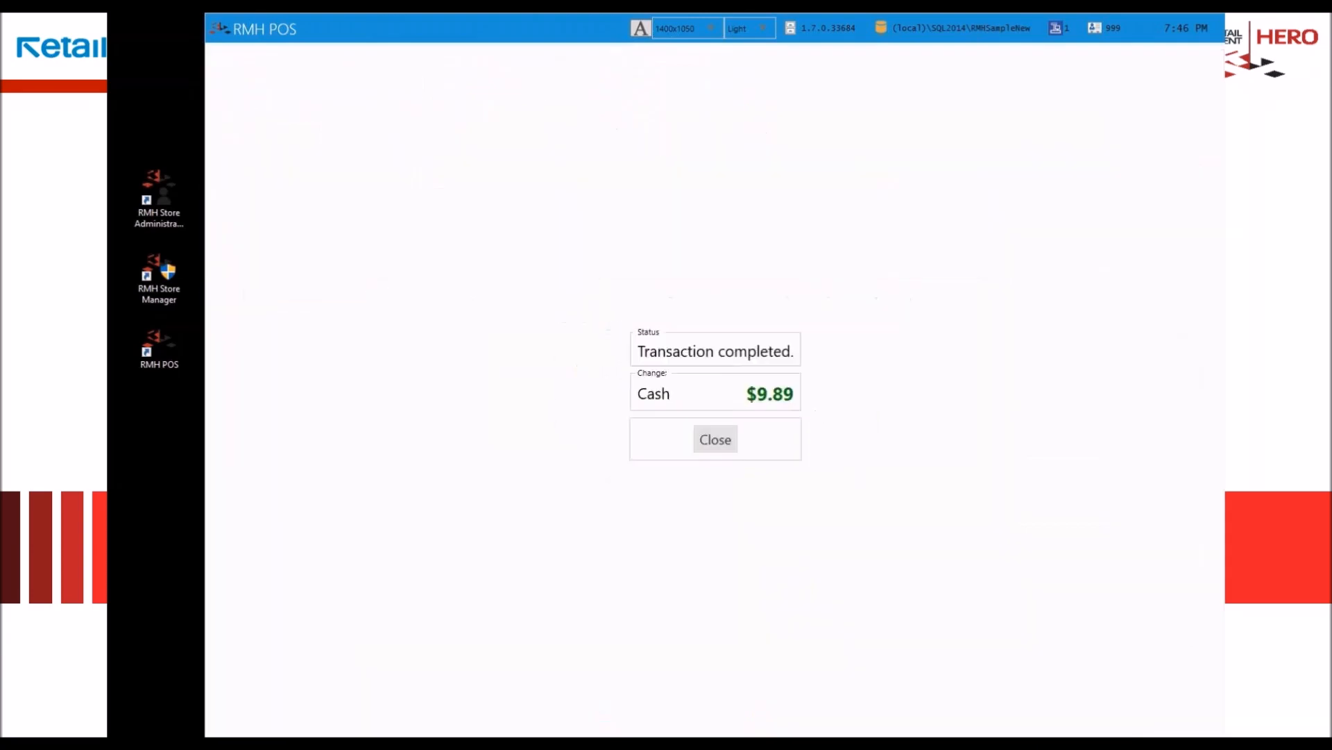
Step: Look over the sales receipt printed in OneNote, move its window away, and close the completed transaction
{"action": "left_click_drag", "start_coordinate": [1143, 148], "coordinate": [676, 70]}
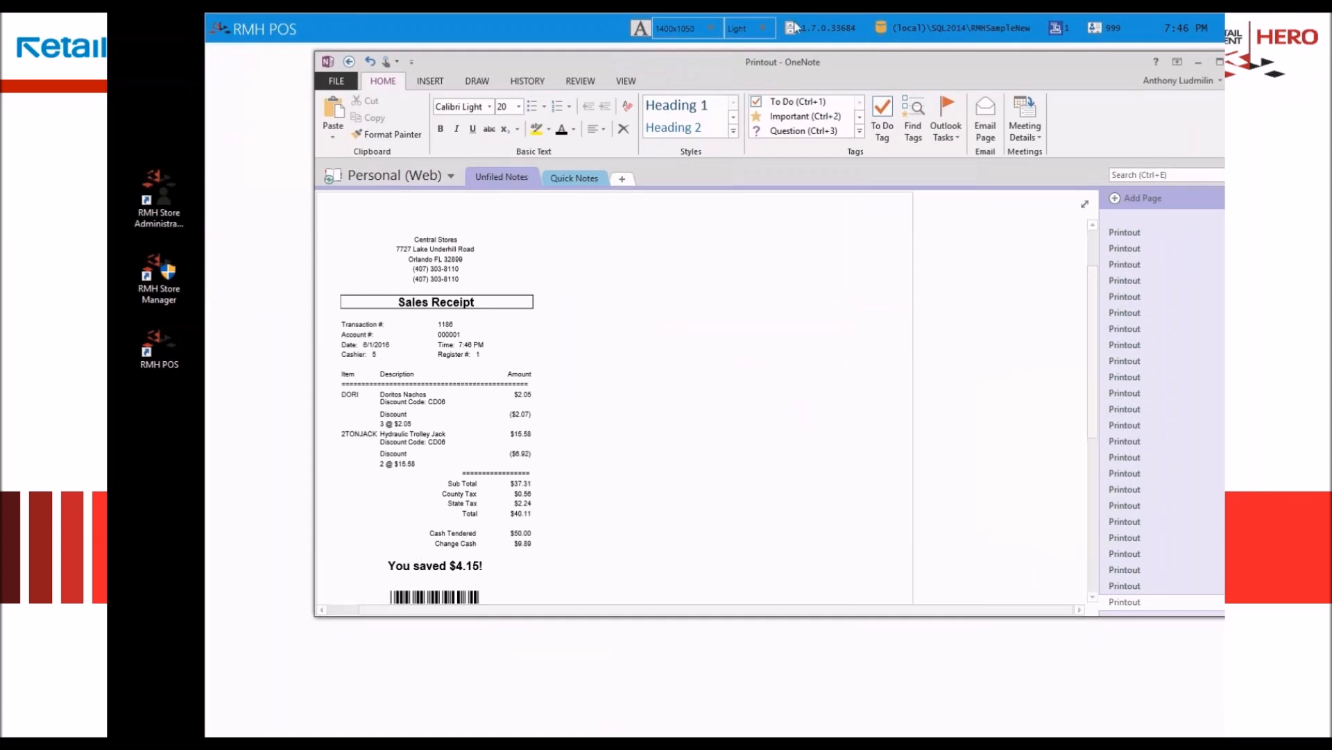
{"action": "left_click_drag", "start_coordinate": [769, 65], "coordinate": [1224, 132]}
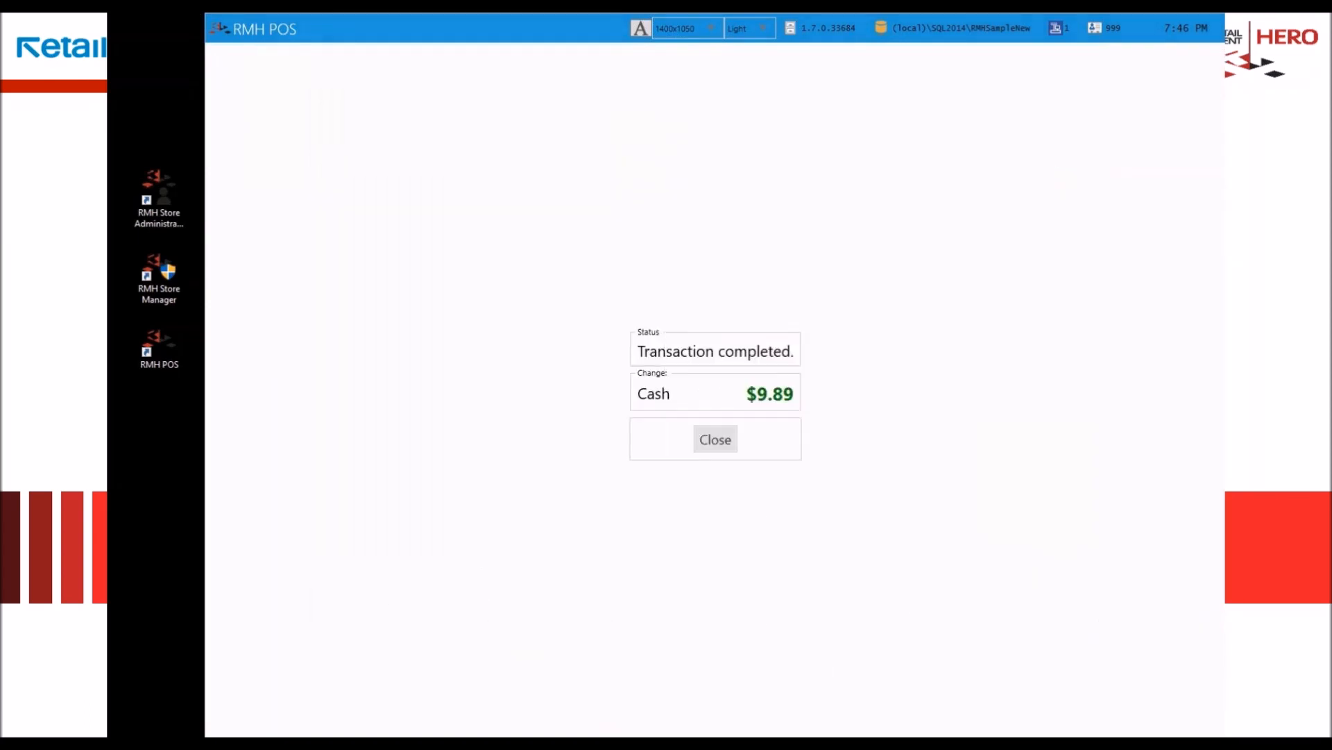
{"action": "left_click", "coordinate": [716, 439]}
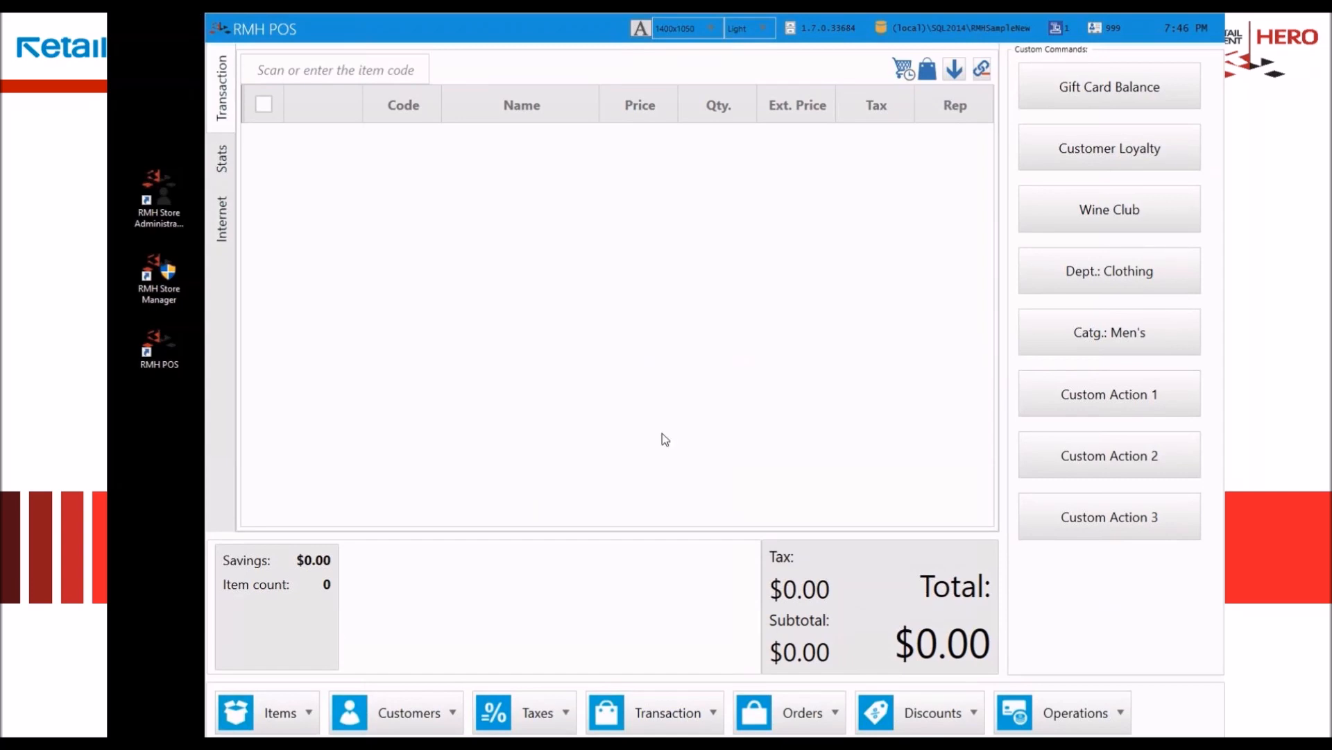
Step: Open the receipt journal and step back through the receipts preceding the latest sale
{"action": "left_click", "coordinate": [660, 725]}
{"action": "left_click", "coordinate": [555, 667]}
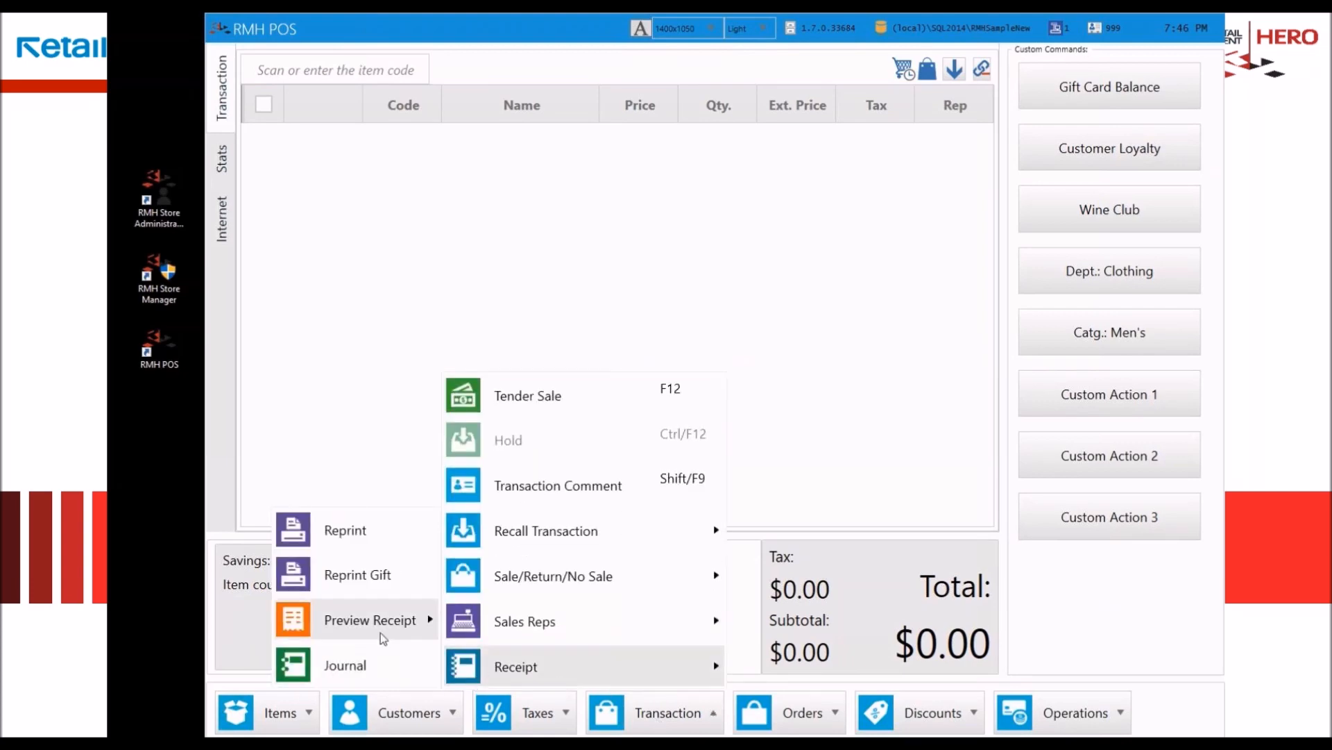
{"action": "left_click", "coordinate": [345, 668]}
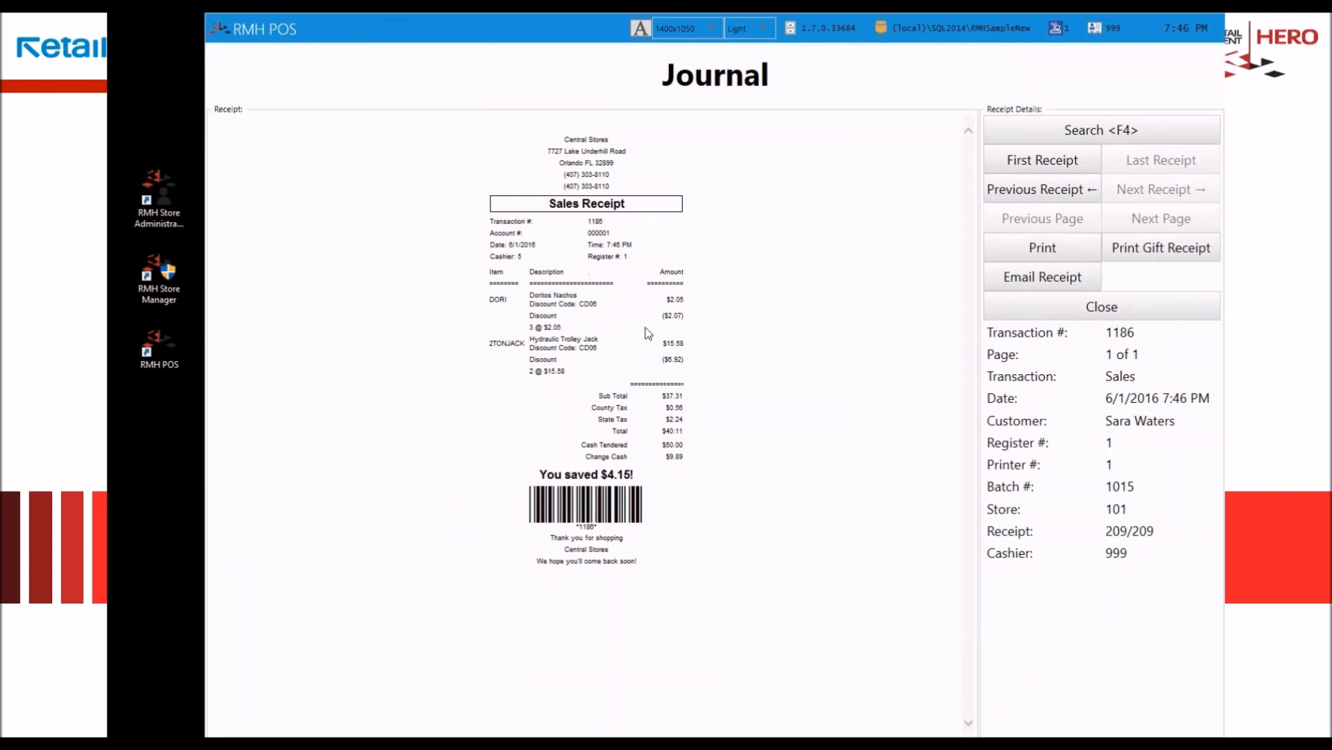
{"action": "left_click", "coordinate": [1031, 192]}
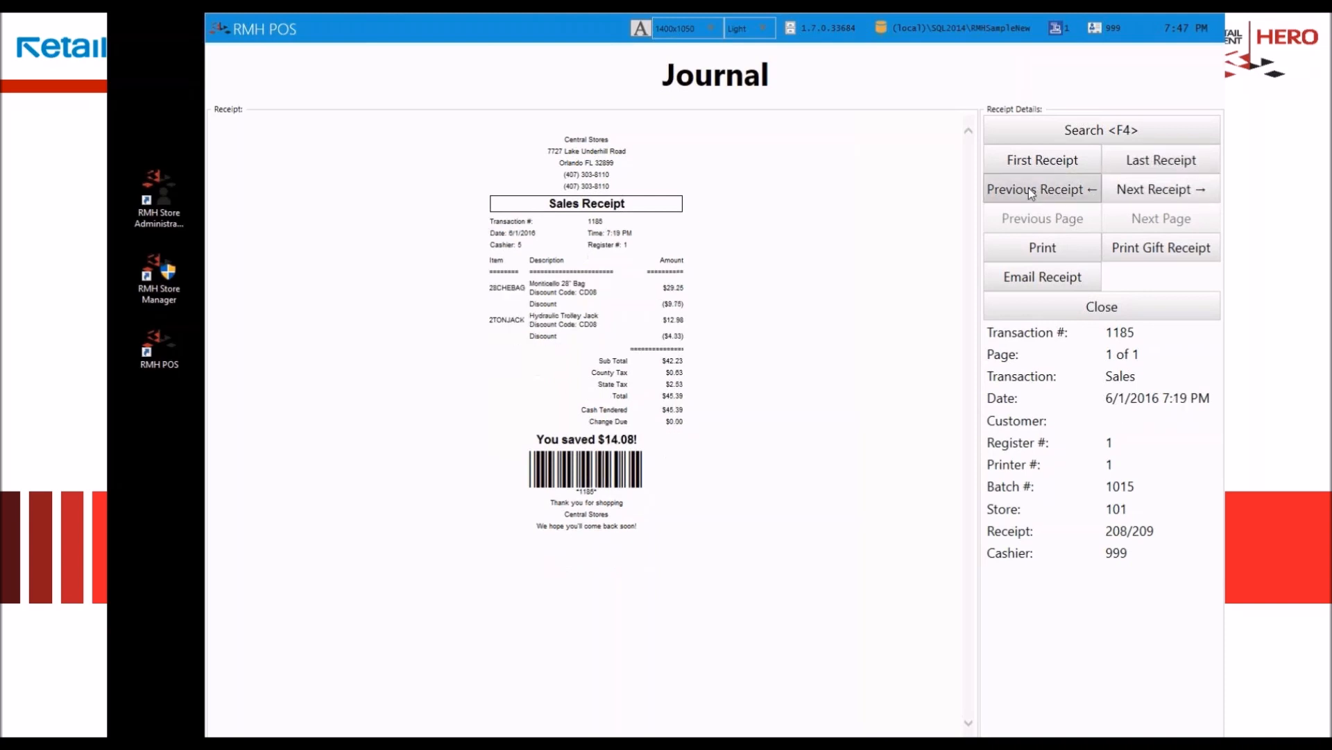
{"action": "left_click", "coordinate": [1031, 192]}
{"action": "left_click", "coordinate": [1029, 187]}
{"action": "left_click", "coordinate": [1029, 187]}
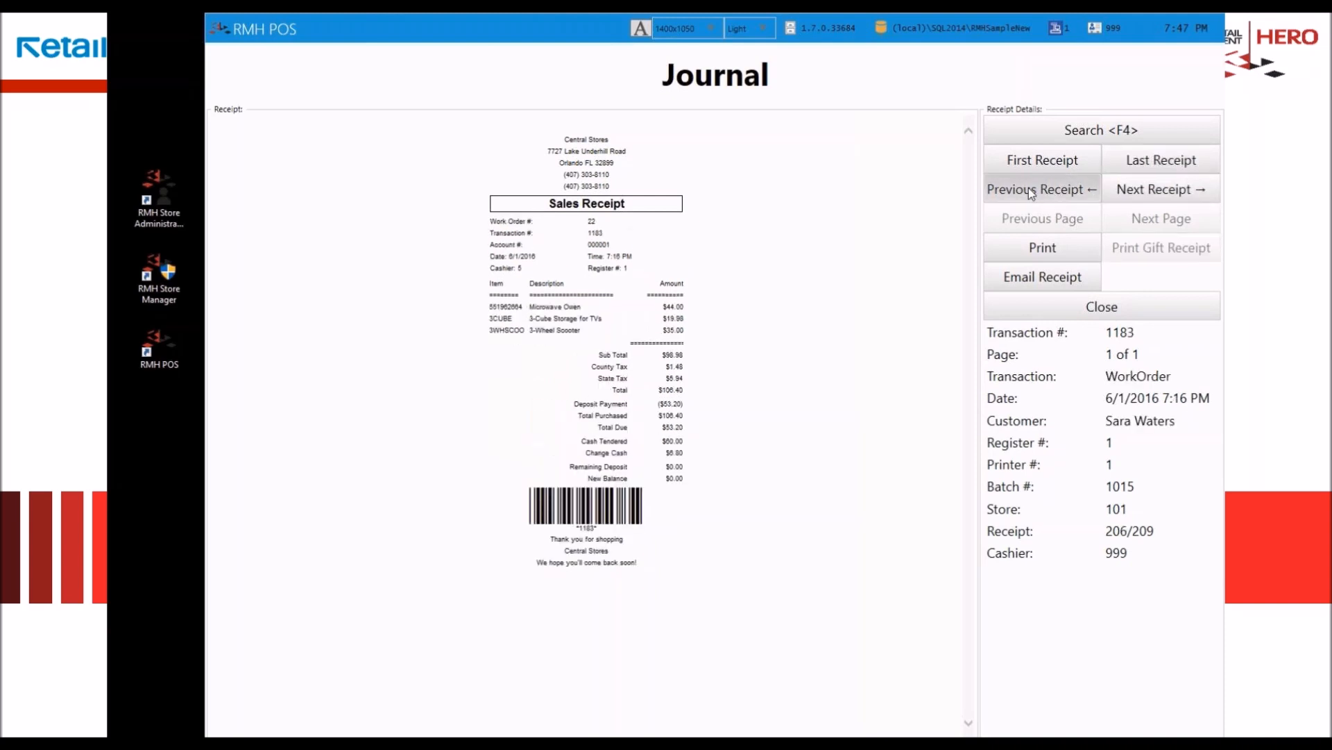
Step: Step forward through the journal receipts and try jumping between the first and the last receipt
{"action": "left_click", "coordinate": [1169, 191]}
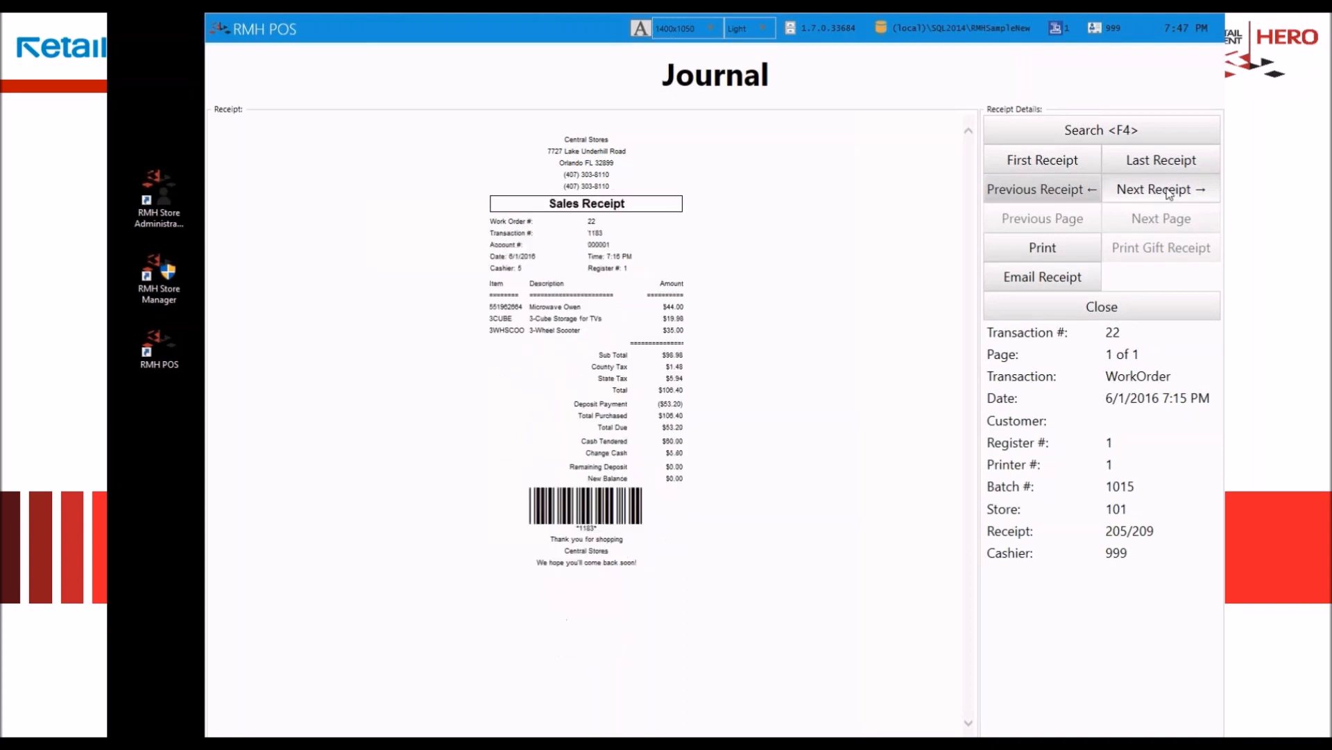
{"action": "left_click", "coordinate": [1169, 192]}
{"action": "left_click", "coordinate": [1170, 191]}
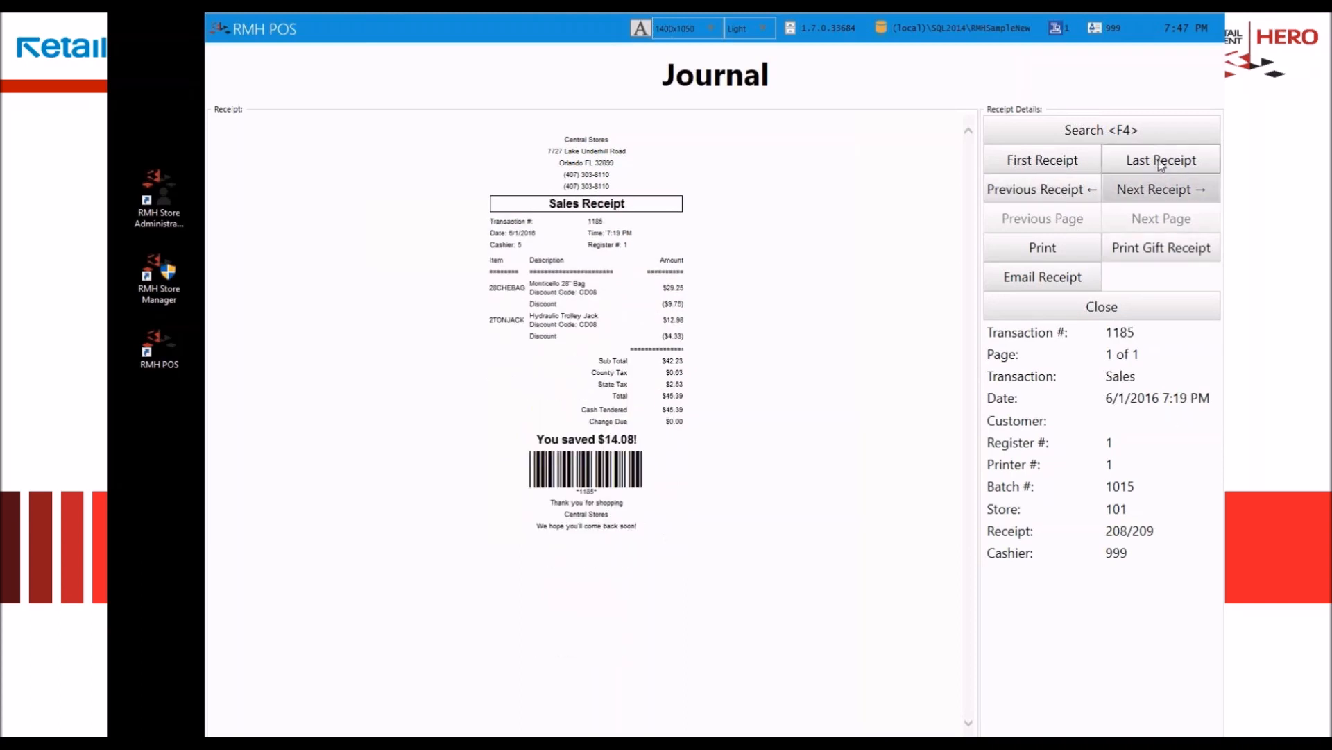
{"action": "left_click", "coordinate": [1161, 164]}
{"action": "left_click", "coordinate": [1058, 161]}
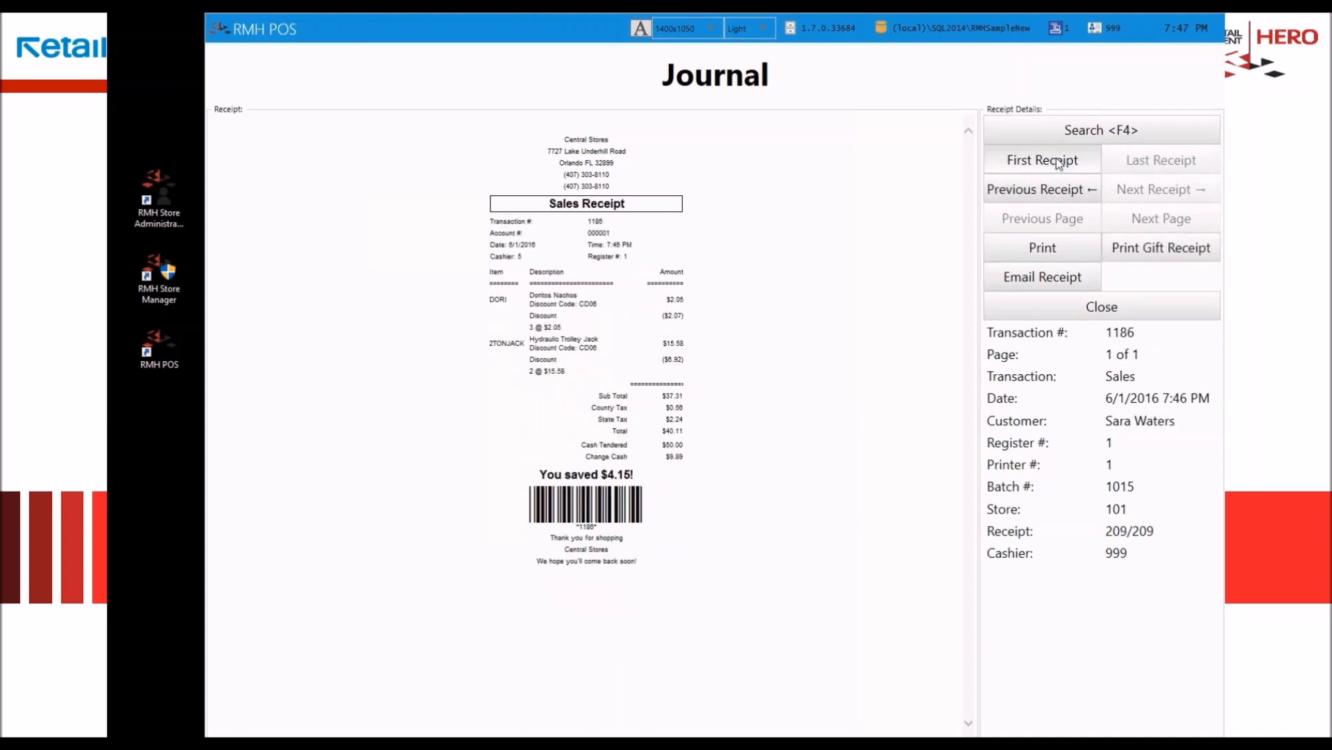
{"action": "left_click", "coordinate": [1151, 166]}
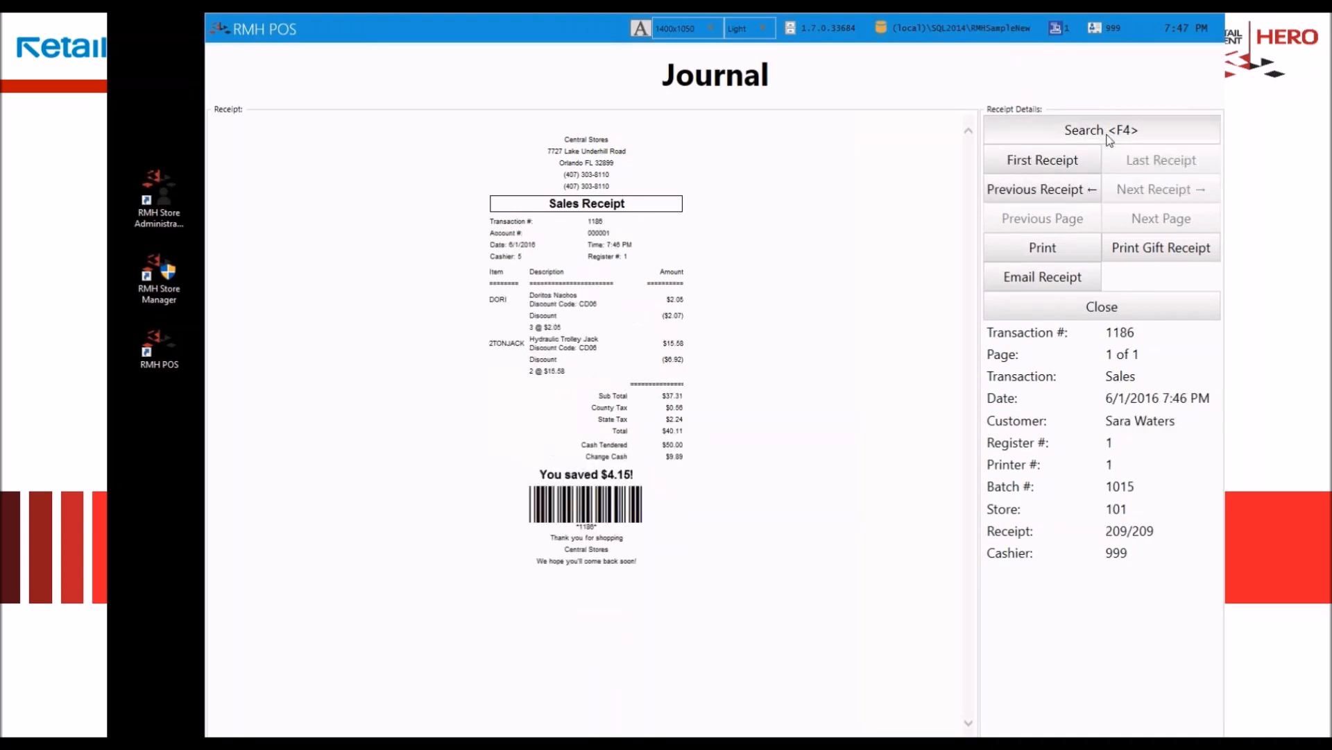
Step: Open the receipt search and examine the filter options for the batch, transaction, date/time, customer, account, register and printer columns
{"action": "left_click", "coordinate": [1101, 132]}
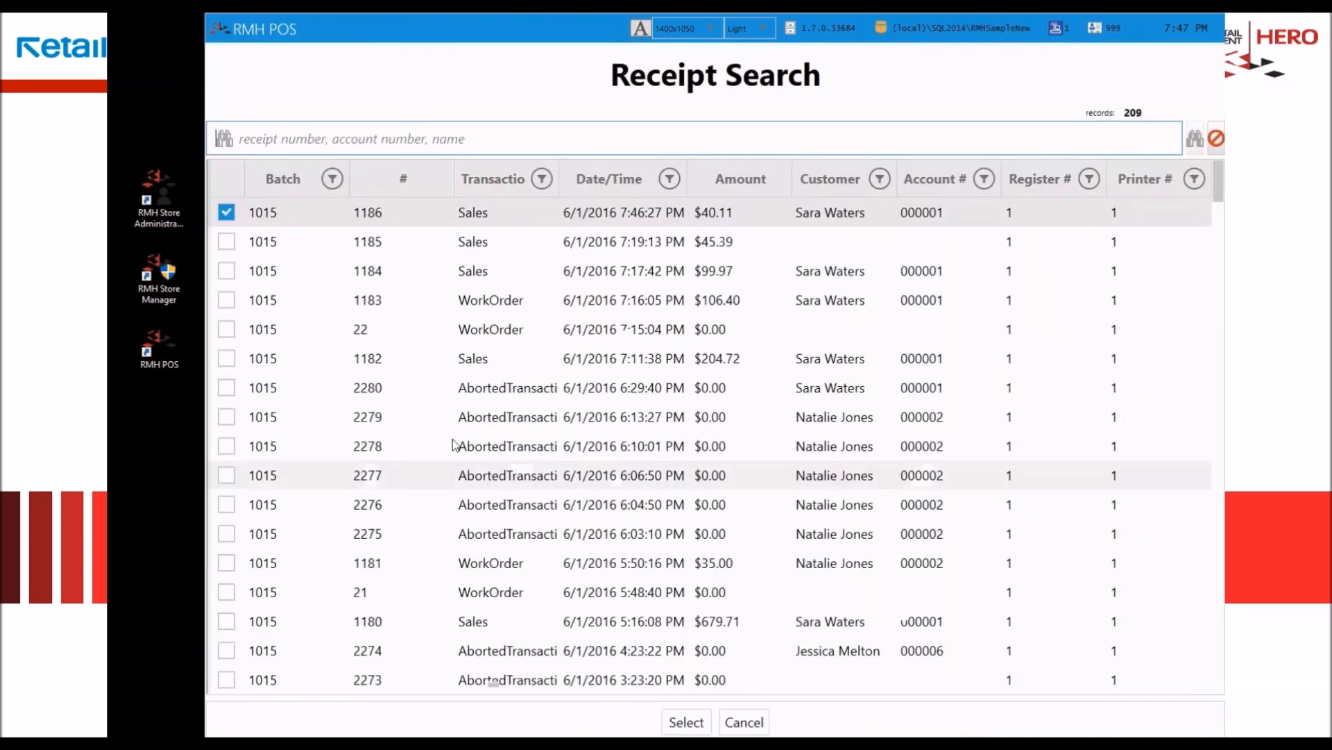
{"action": "left_click", "coordinate": [332, 178]}
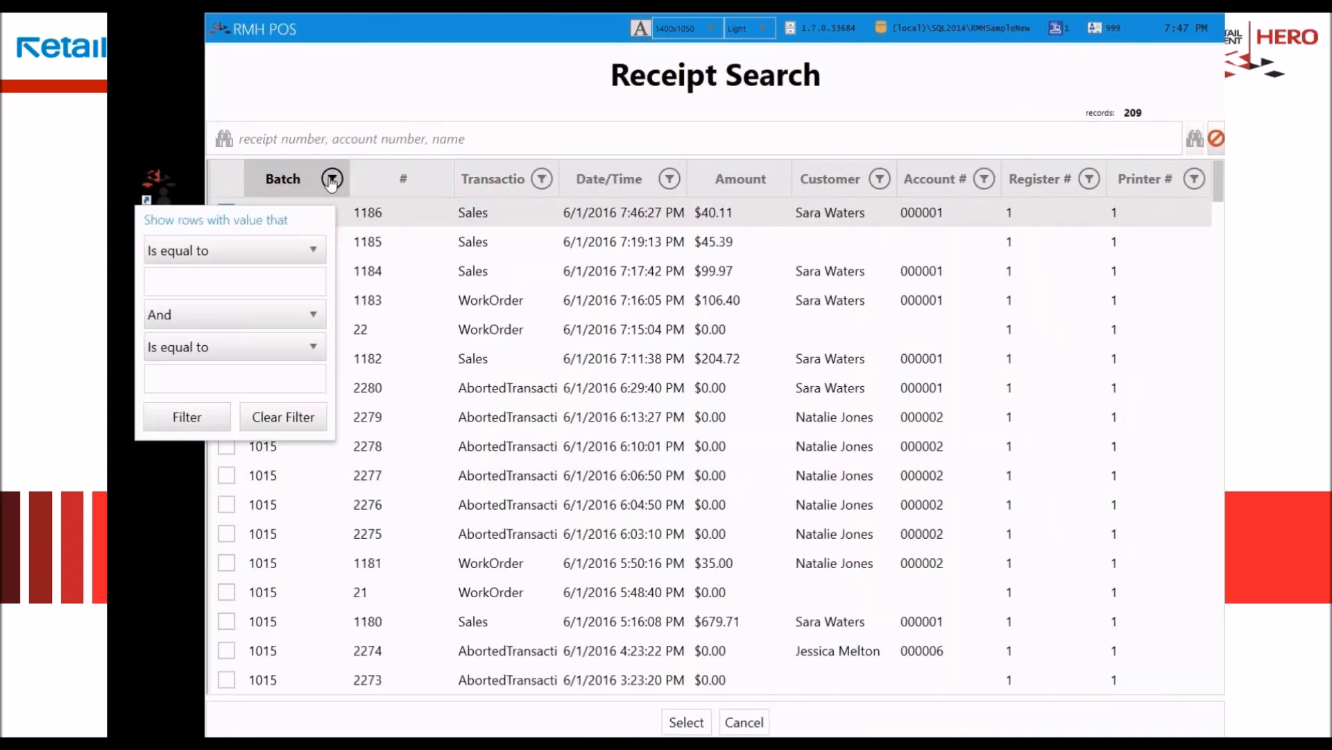
{"action": "left_click", "coordinate": [542, 179]}
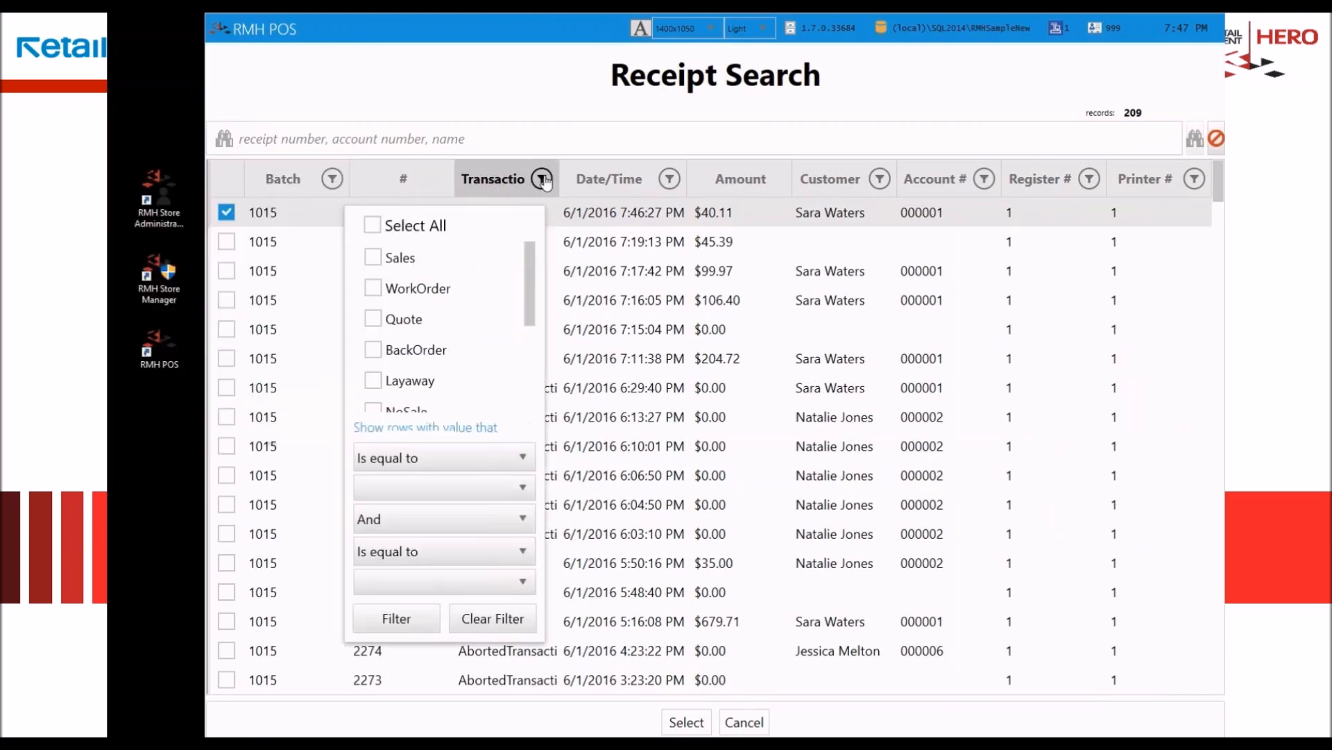
{"action": "left_click_drag", "start_coordinate": [529, 285], "coordinate": [549, 431]}
{"action": "left_click", "coordinate": [667, 180]}
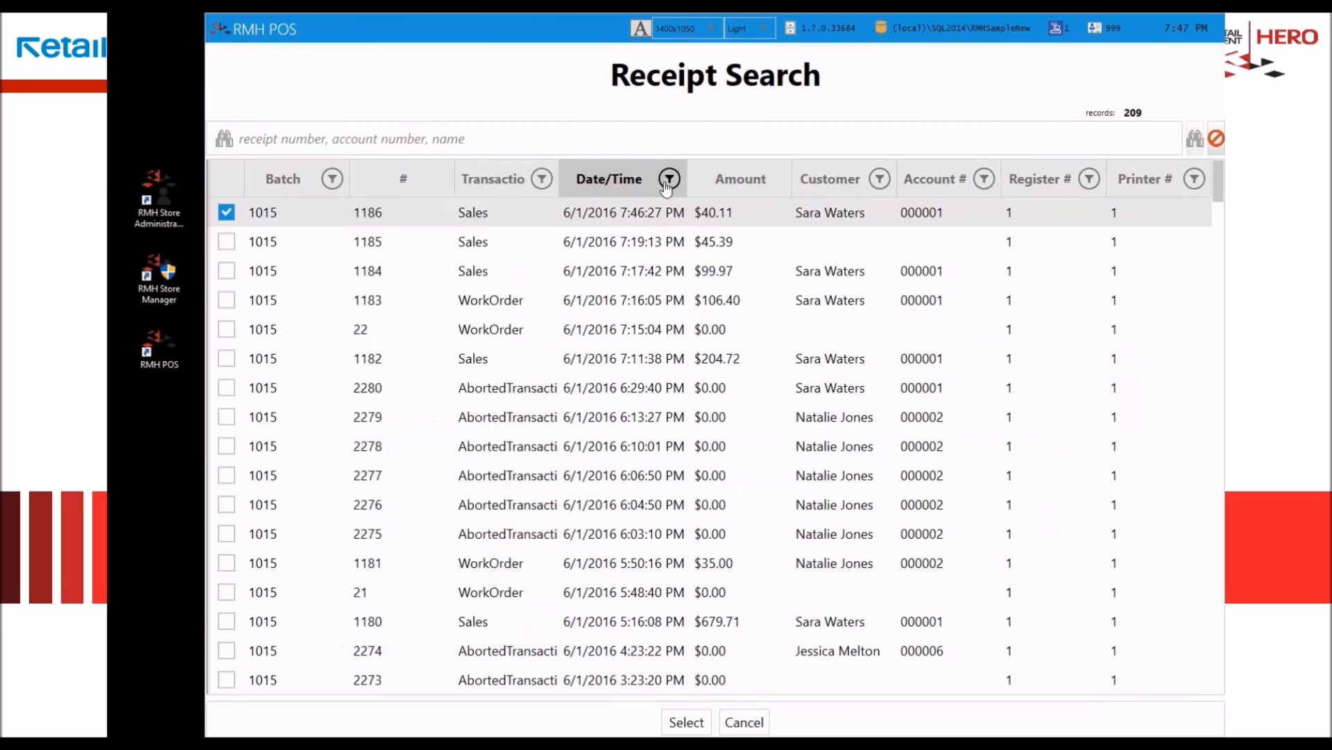
{"action": "left_click", "coordinate": [879, 179]}
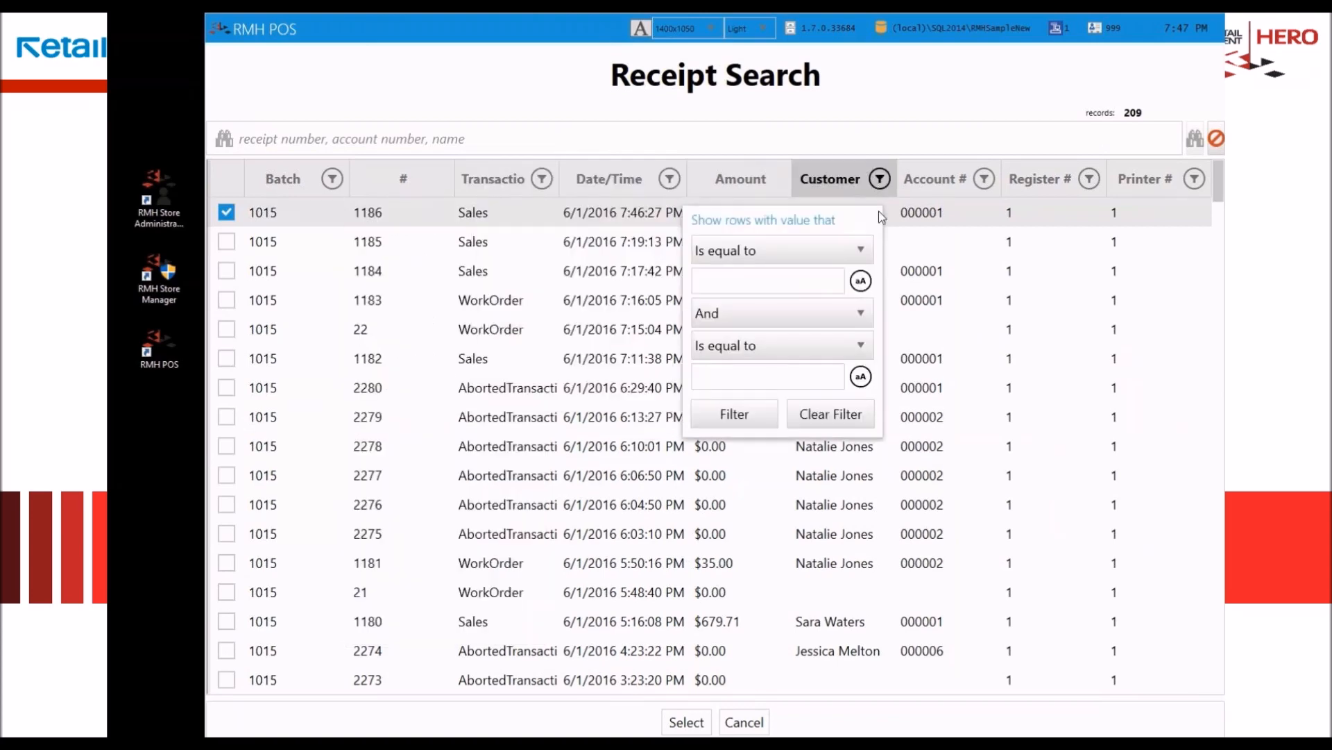
{"action": "left_click", "coordinate": [975, 187]}
{"action": "left_click", "coordinate": [998, 182]}
{"action": "left_click", "coordinate": [989, 179]}
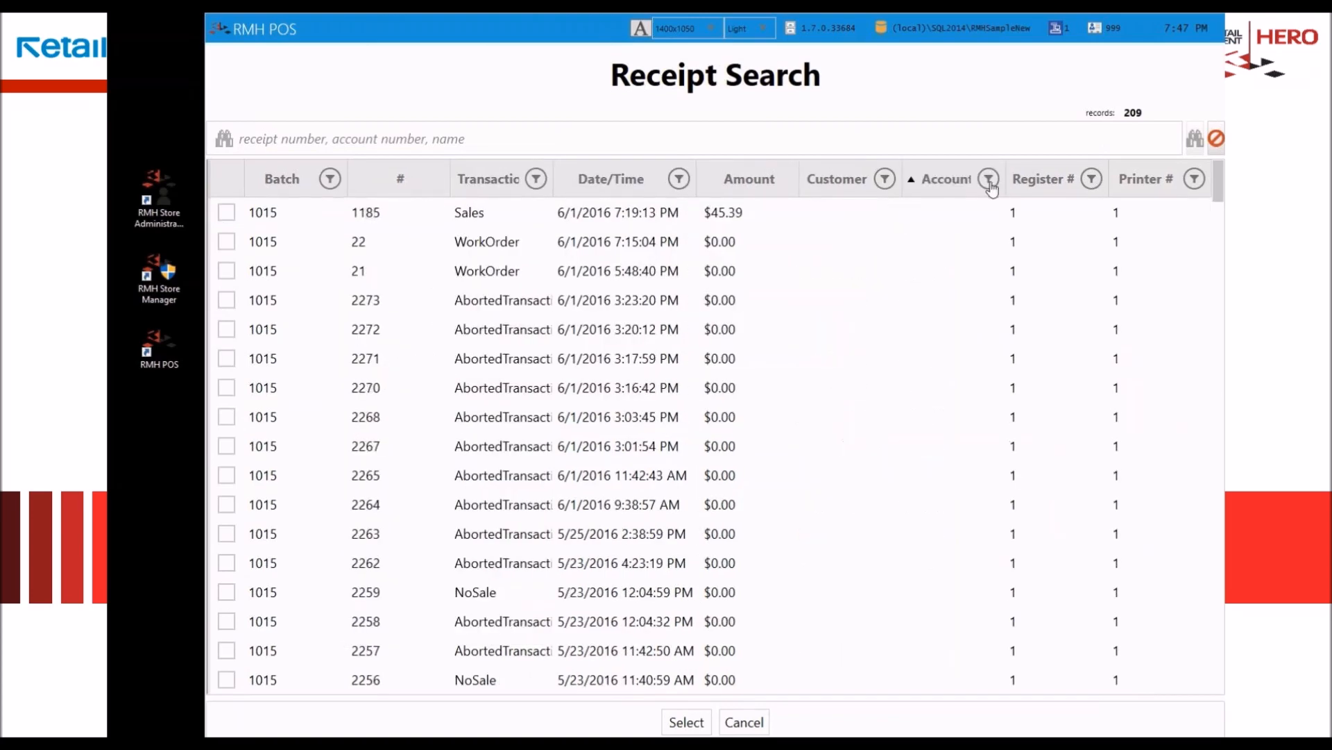
{"action": "left_click", "coordinate": [1096, 180]}
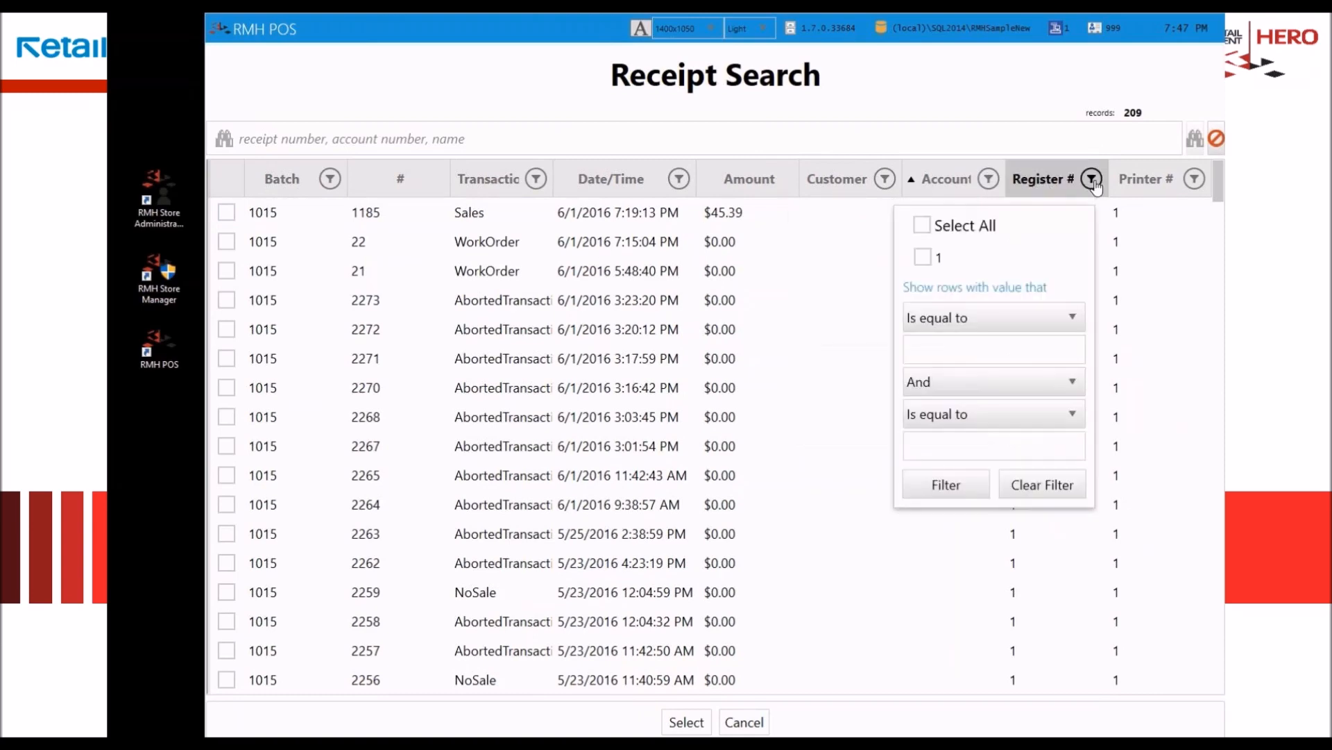
{"action": "left_click", "coordinate": [1203, 183]}
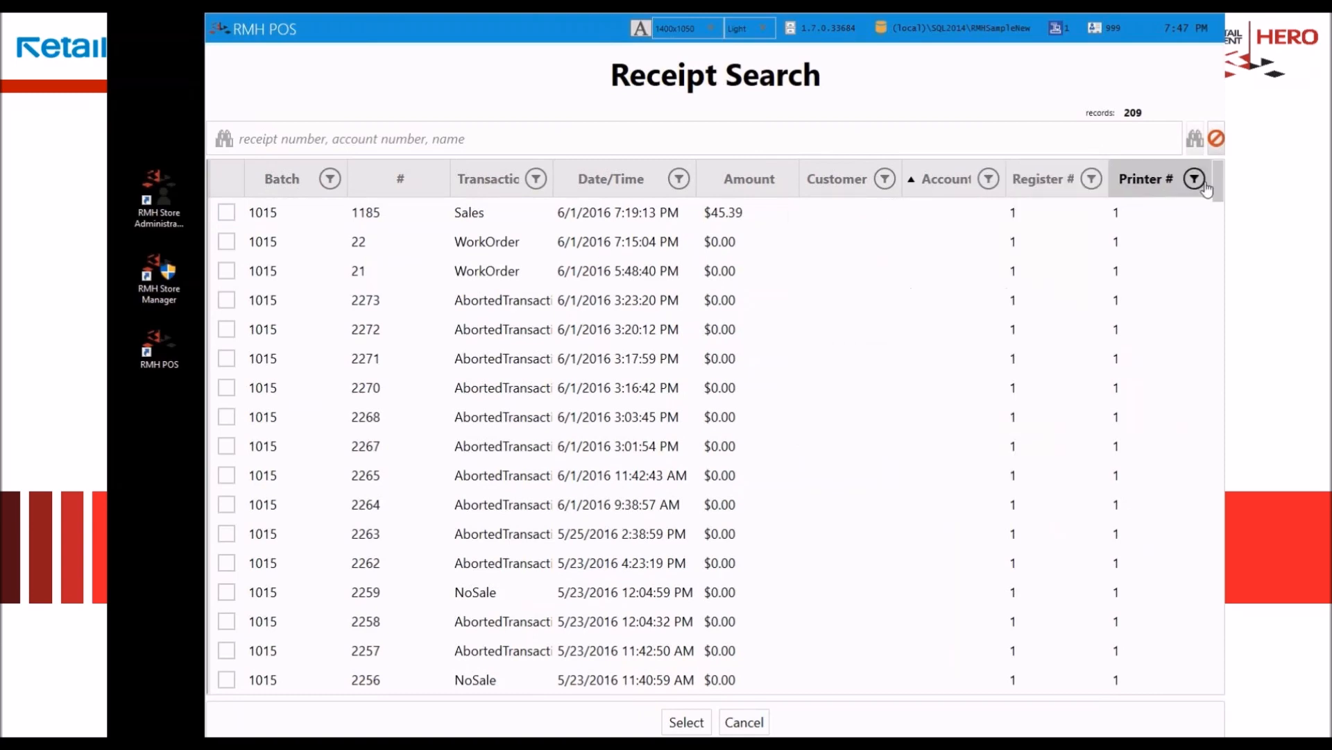
Step: View the aborted transaction receipt from 6/1/2016 3:16:42 PM in the journal, and return to the sales screen
{"action": "left_click", "coordinate": [397, 381]}
{"action": "double_click", "coordinate": [397, 382]}
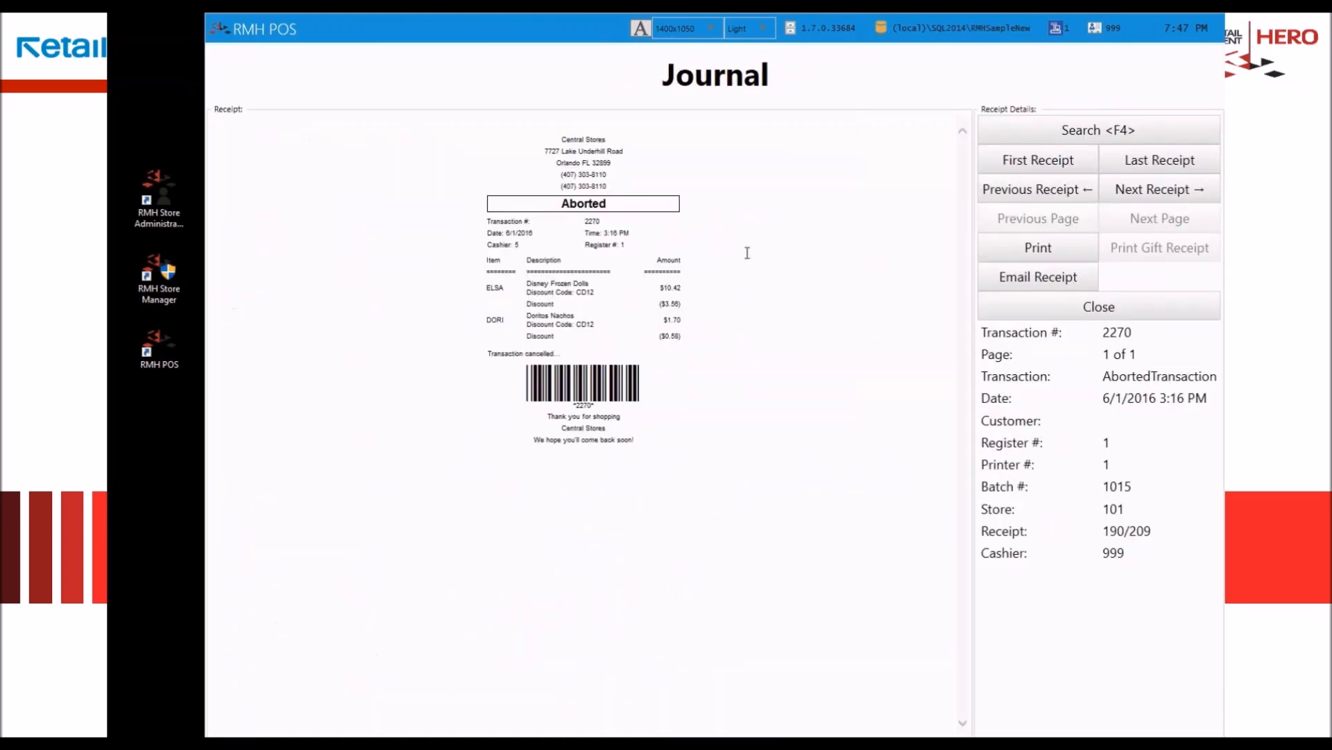
{"action": "key", "text": "Escape"}
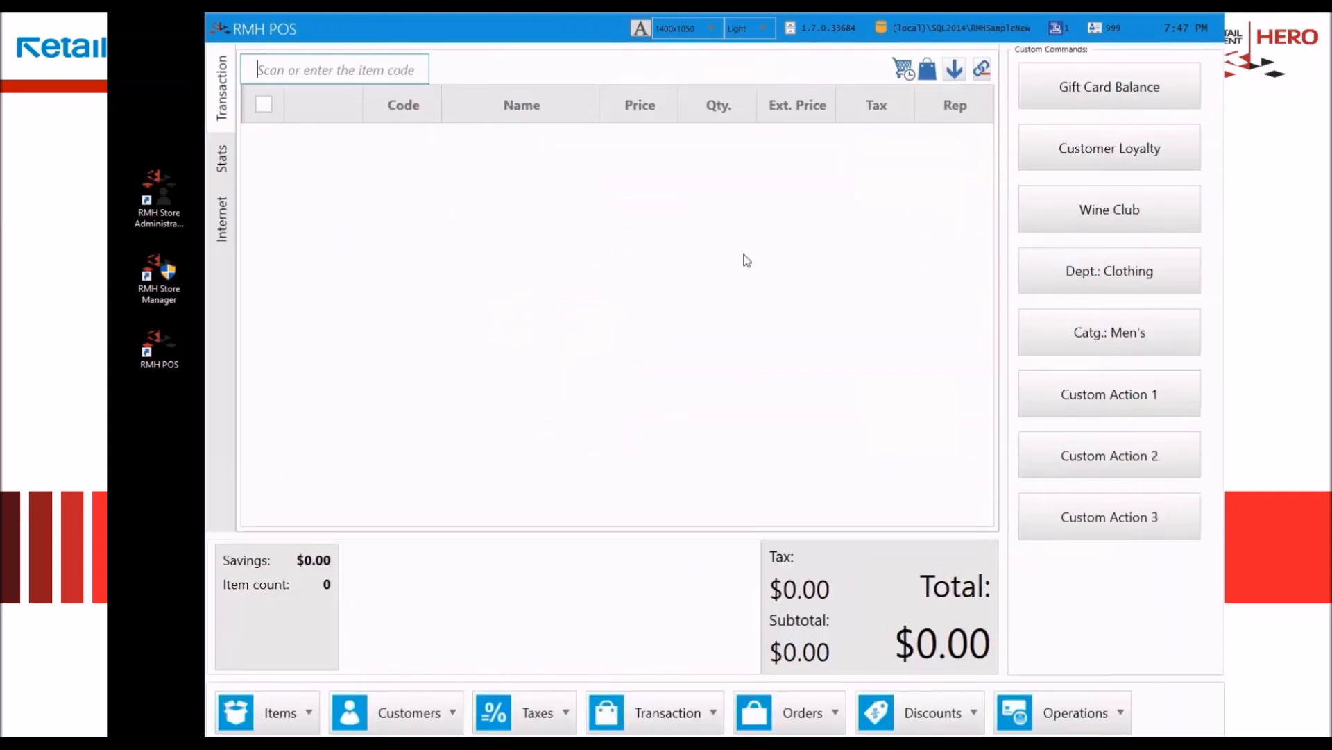
{"action": "left_click", "coordinate": [648, 382]}
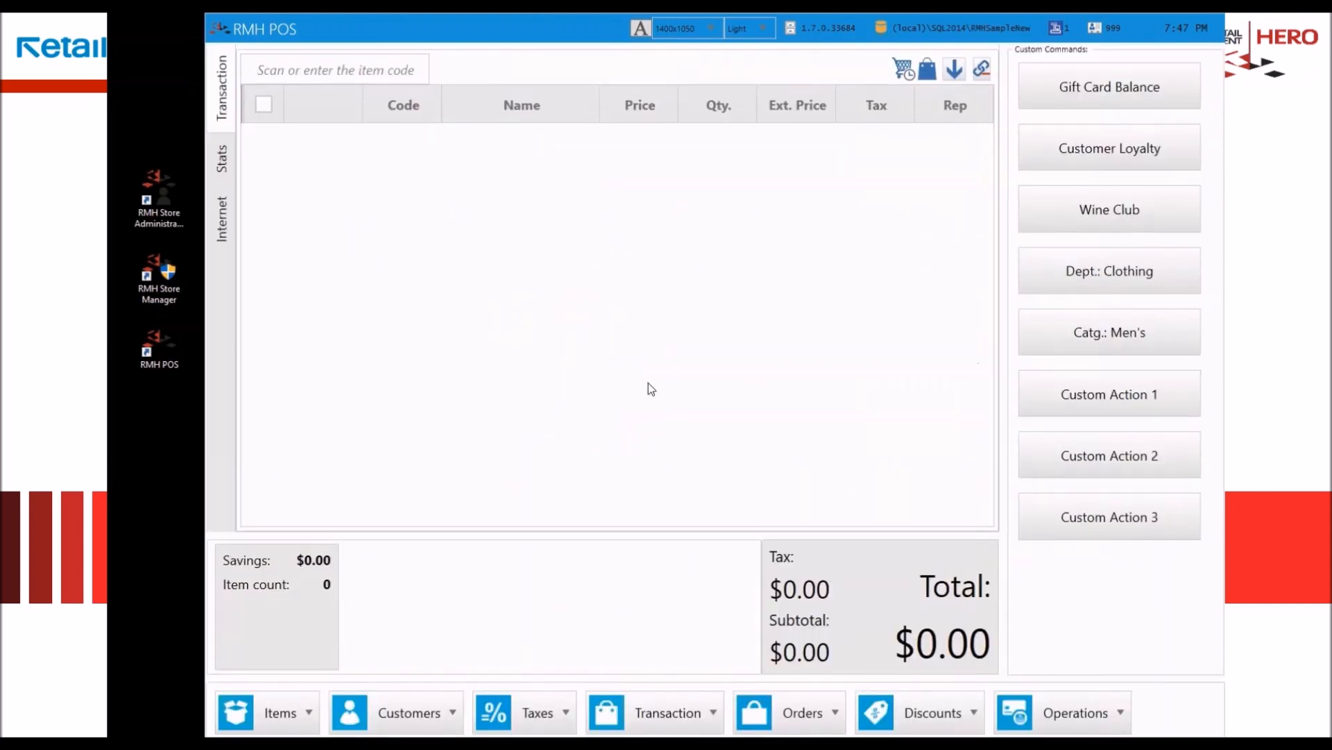
Step: Reopen the journal at the latest receipt, check its email receipt form, and cancel without sending
{"action": "key", "text": "ctrl+j"}
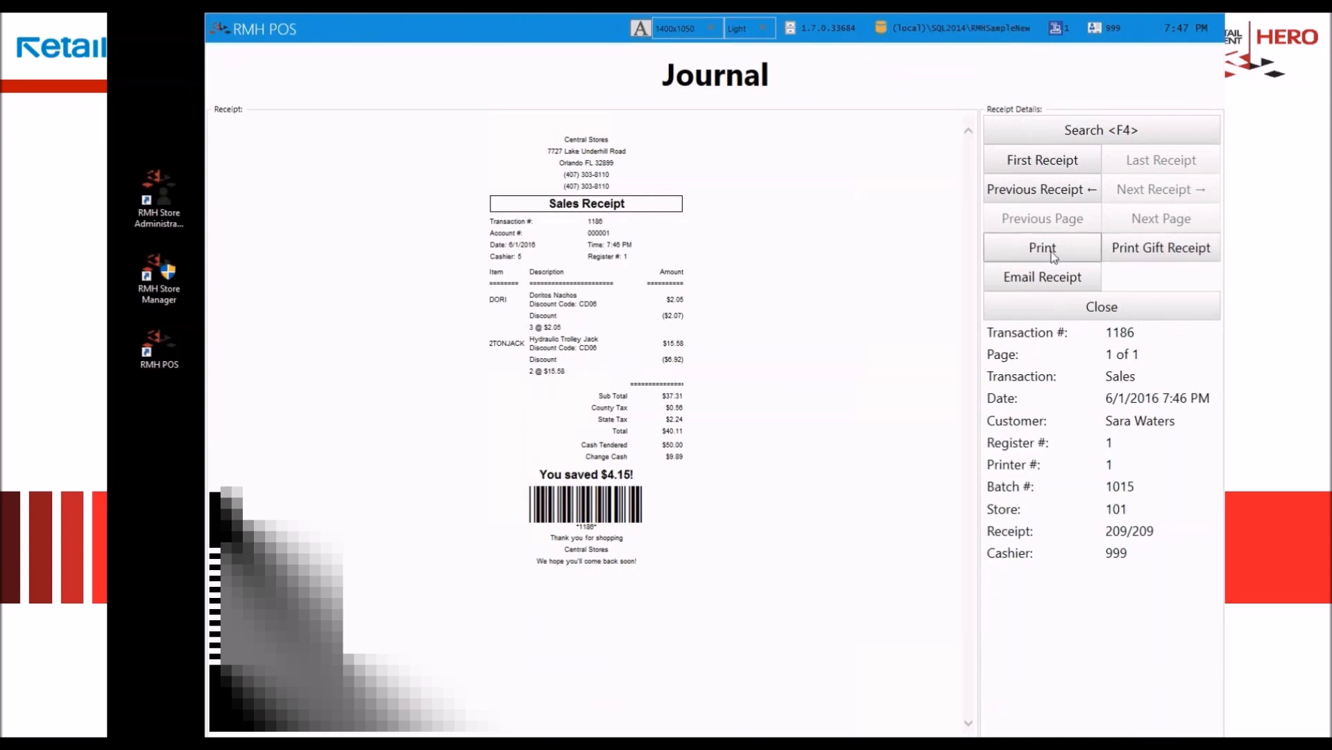
{"action": "left_click", "coordinate": [1038, 283]}
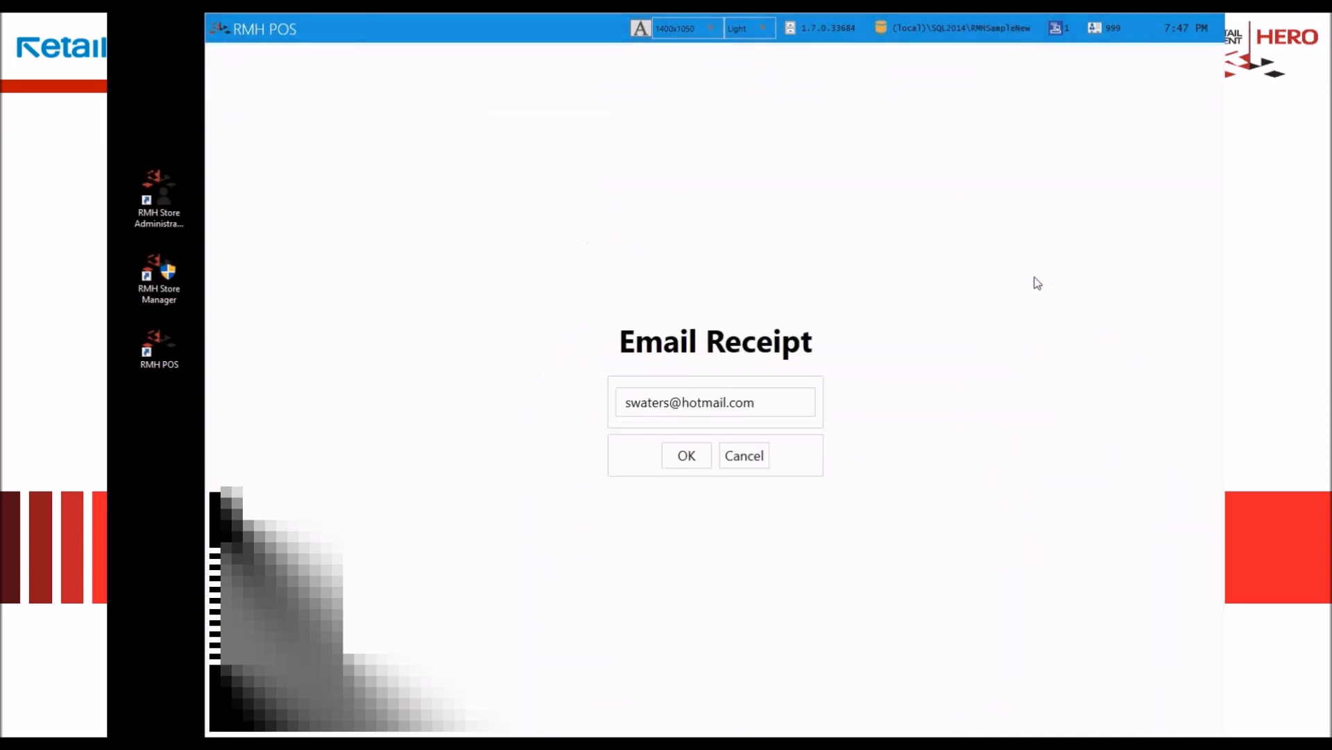
{"action": "left_click", "coordinate": [755, 460]}
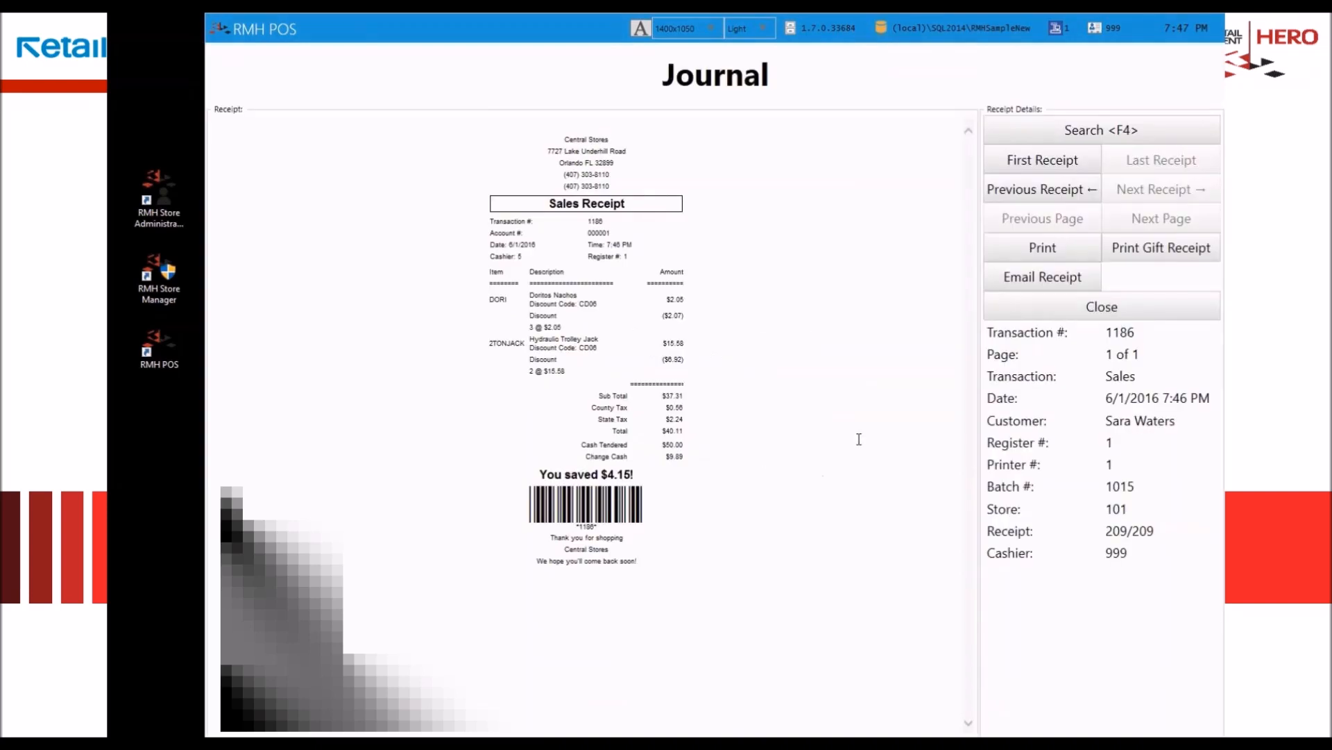
Step: Print a gift receipt for the latest sale on the Windows printer via Send To OneNote 2013, and return to the sales screen
{"action": "left_click", "coordinate": [1156, 256]}
{"action": "left_click", "coordinate": [639, 421]}
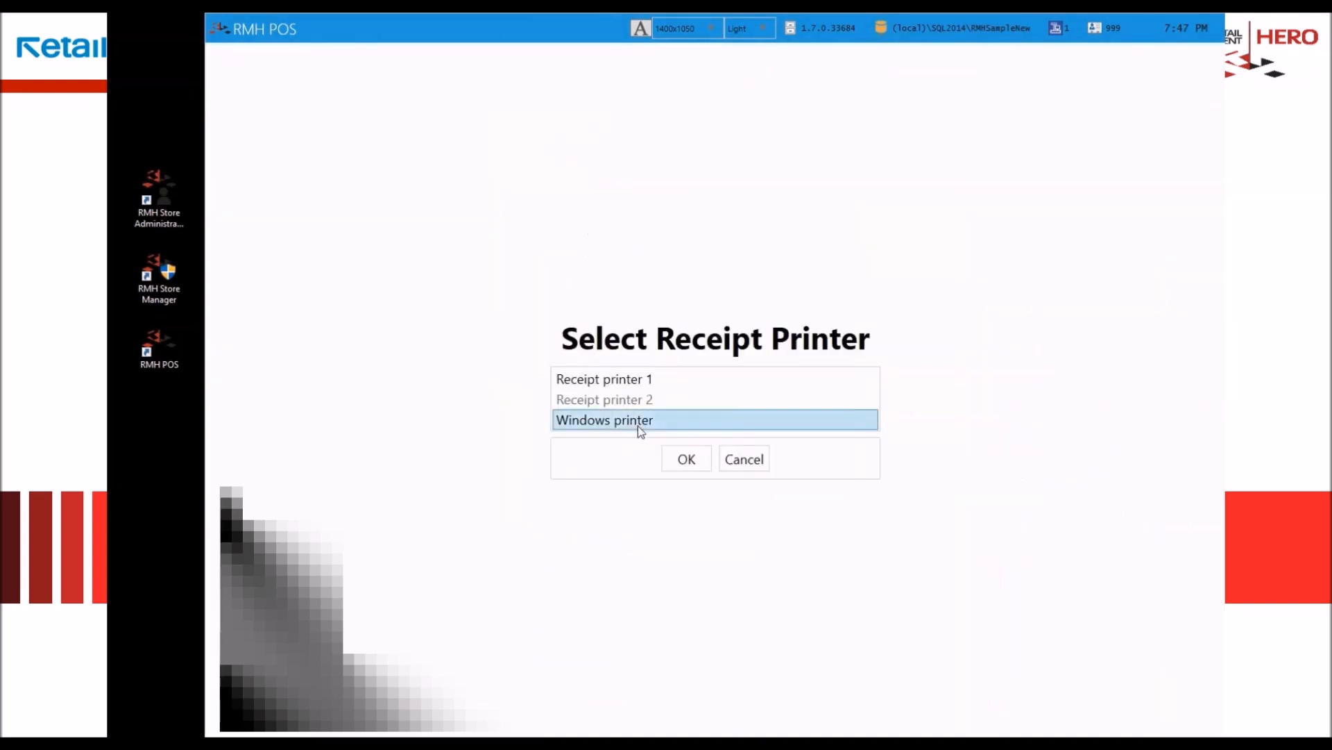
{"action": "left_click", "coordinate": [685, 460]}
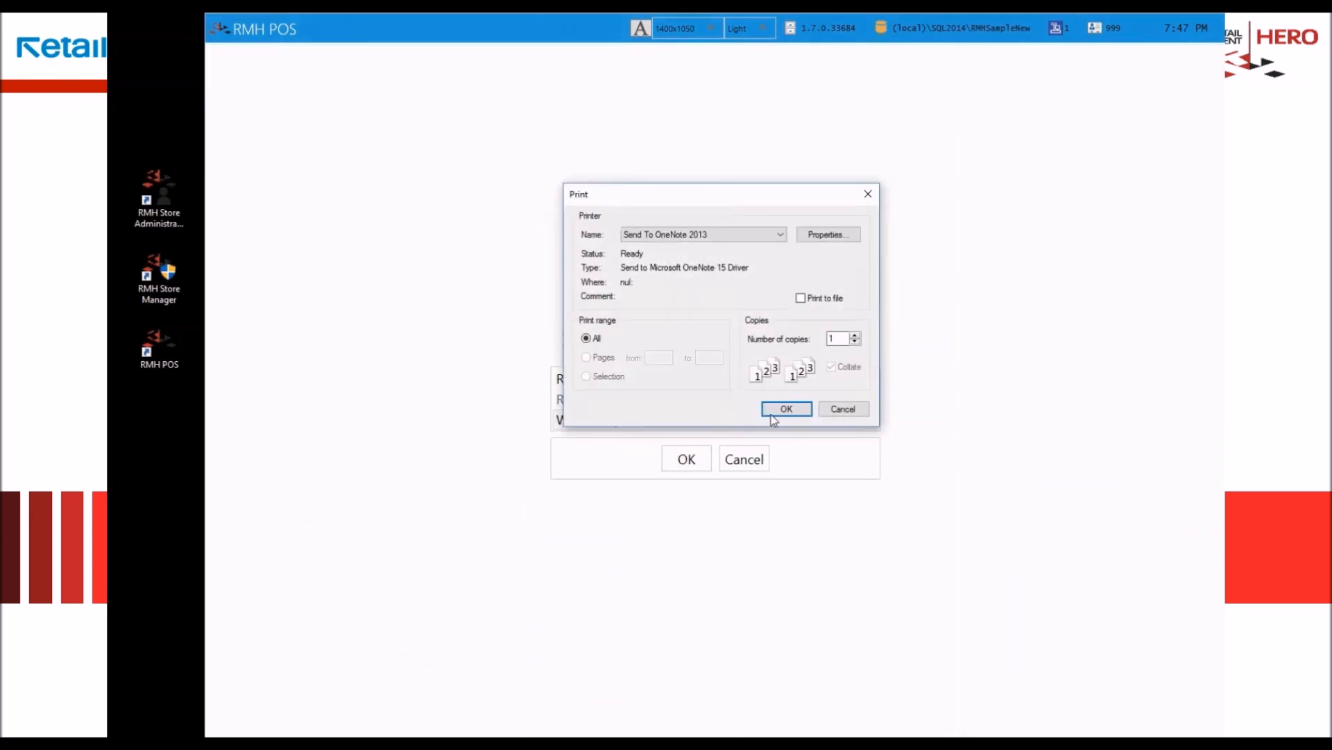
{"action": "left_click", "coordinate": [784, 410]}
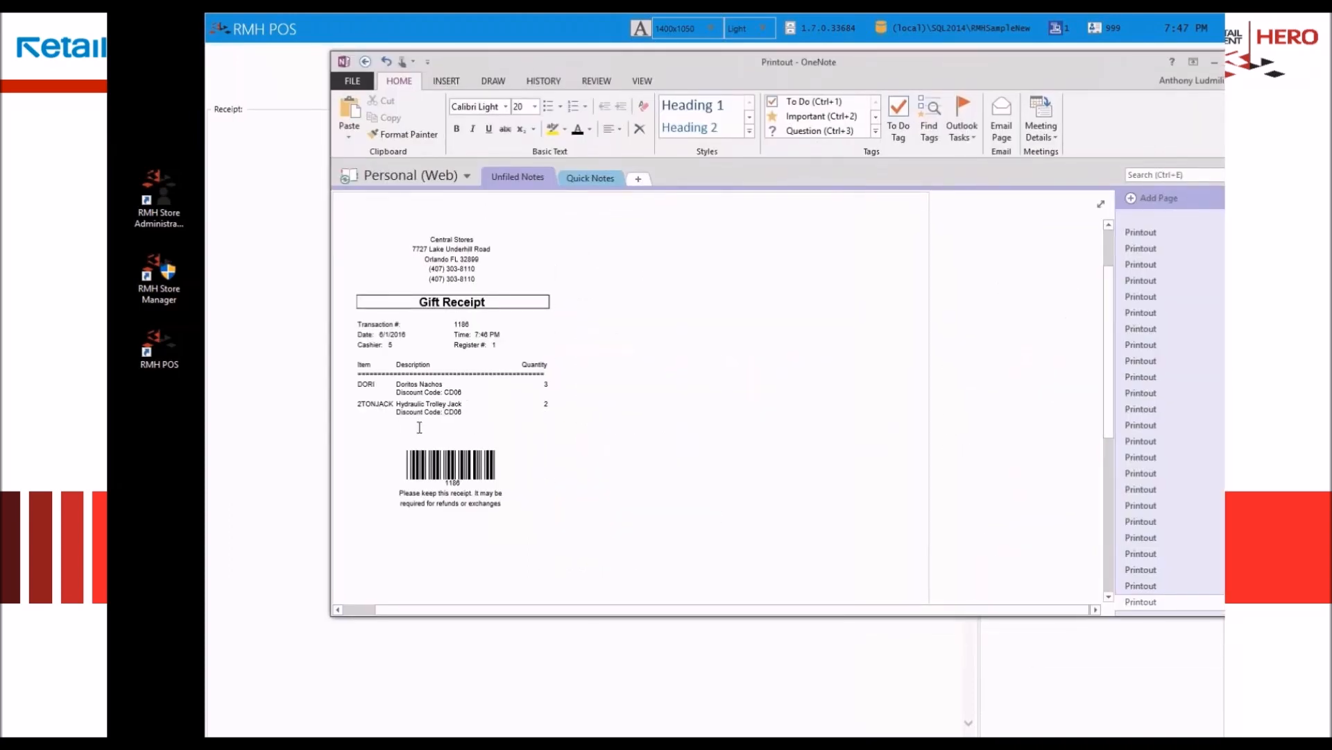
{"action": "left_click_drag", "start_coordinate": [812, 64], "coordinate": [1329, 156]}
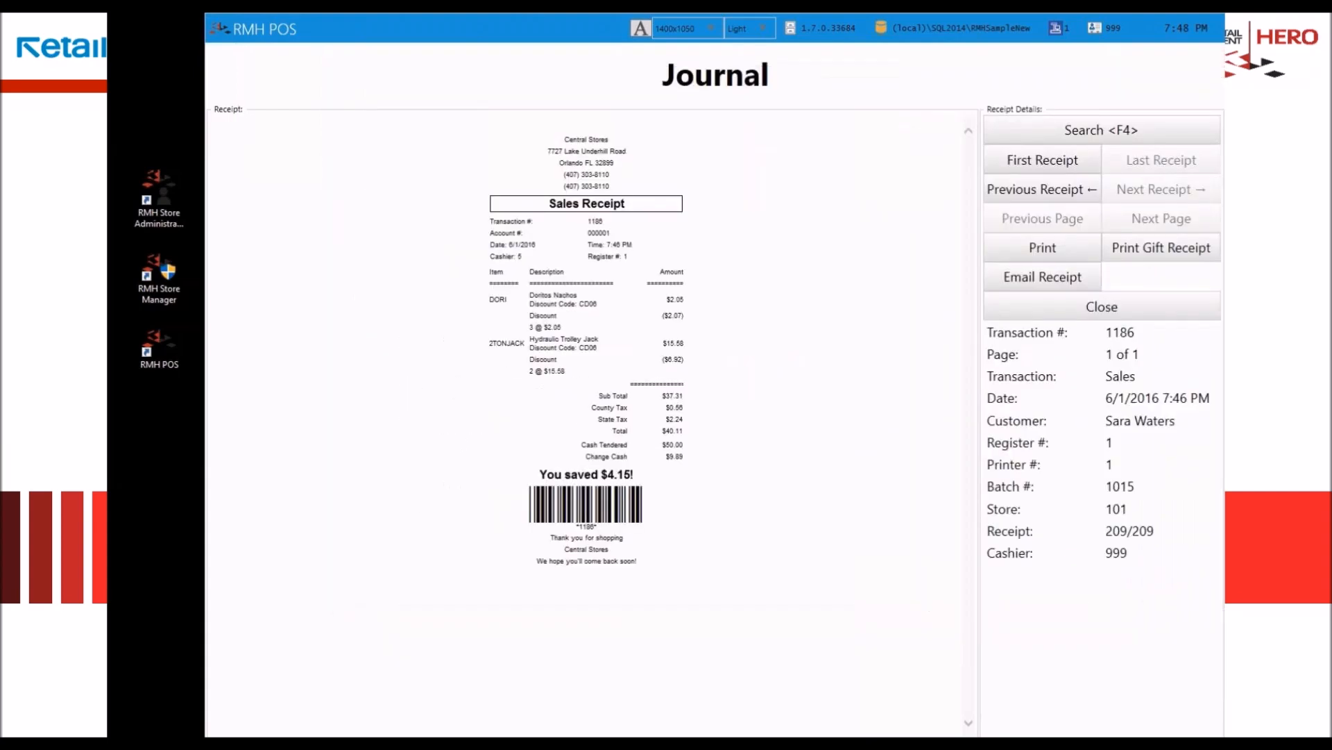
{"action": "left_click", "coordinate": [1125, 310]}
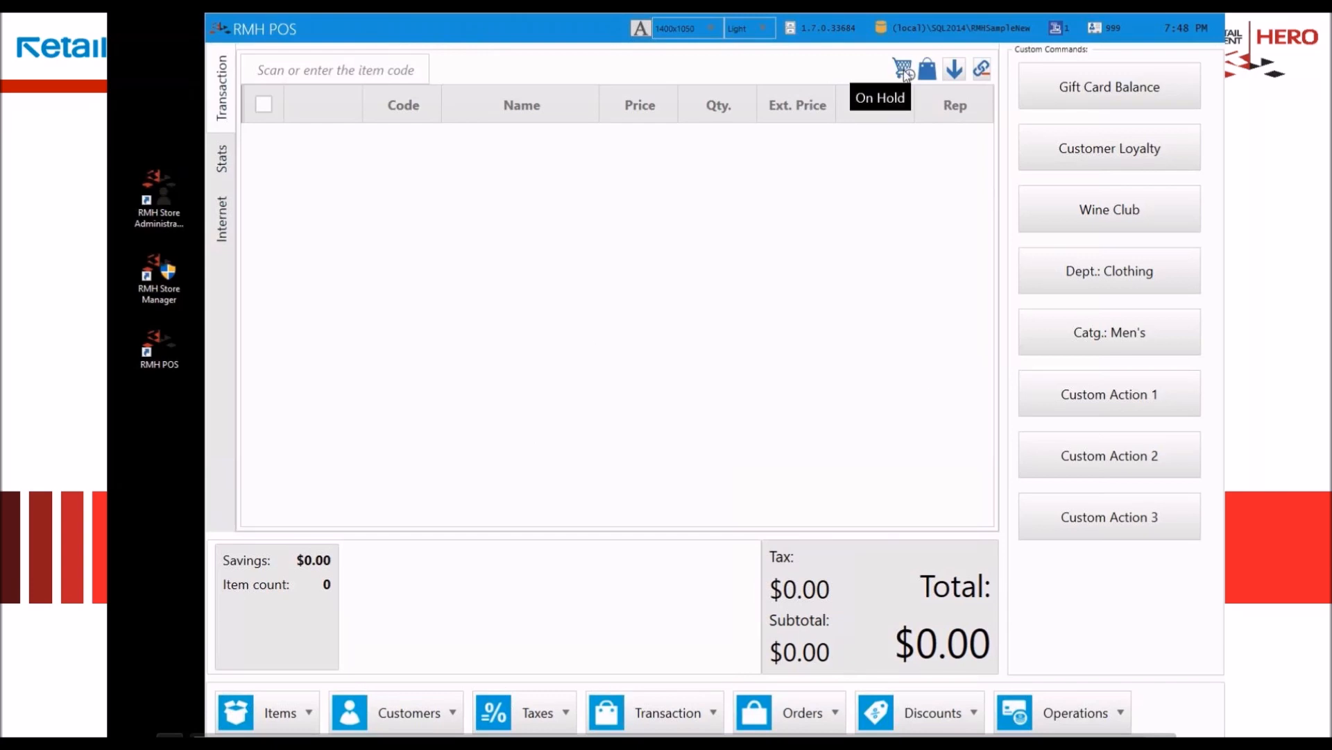
Step: Recall the held transaction containing the 3-Cube Storage for TVs and the 3-Wheel Scooter
{"action": "left_click", "coordinate": [705, 717]}
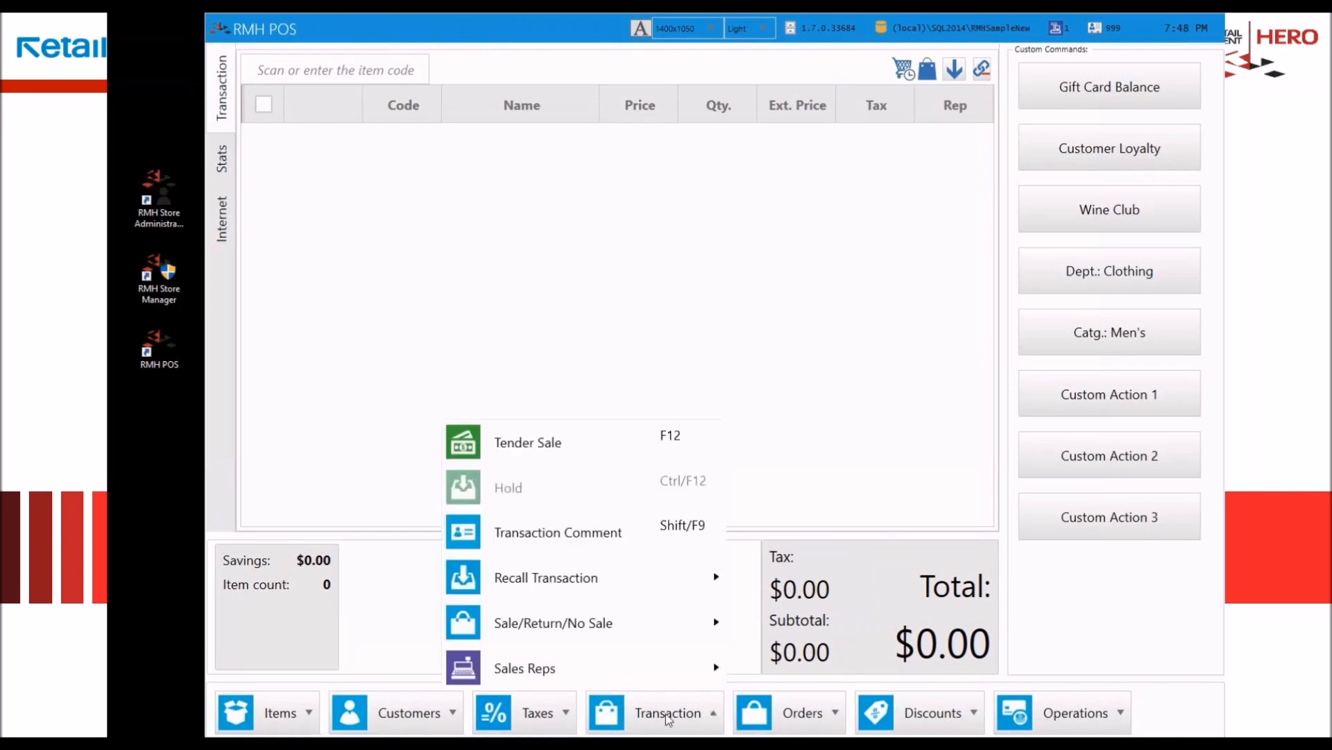
{"action": "mouse_move", "coordinate": [611, 530]}
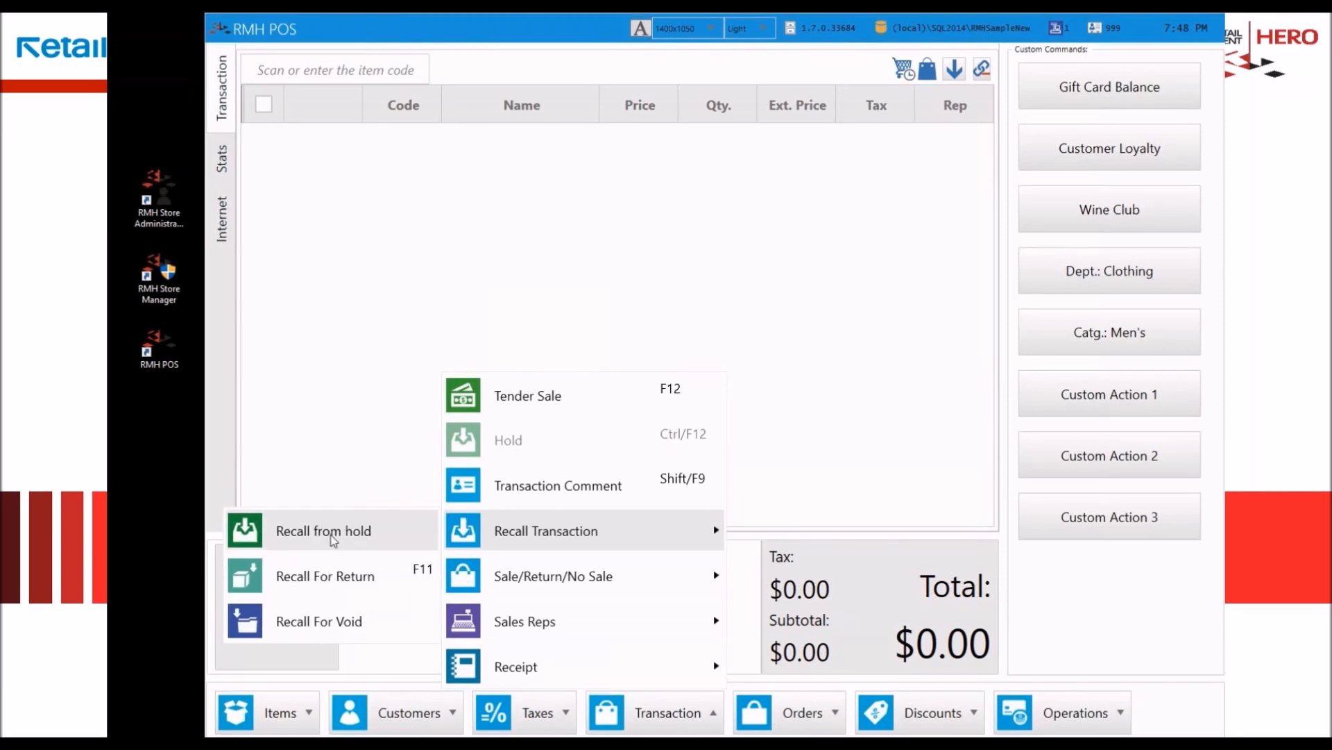
{"action": "left_click", "coordinate": [334, 536]}
{"action": "left_click", "coordinate": [574, 217]}
{"action": "double_click", "coordinate": [574, 216]}
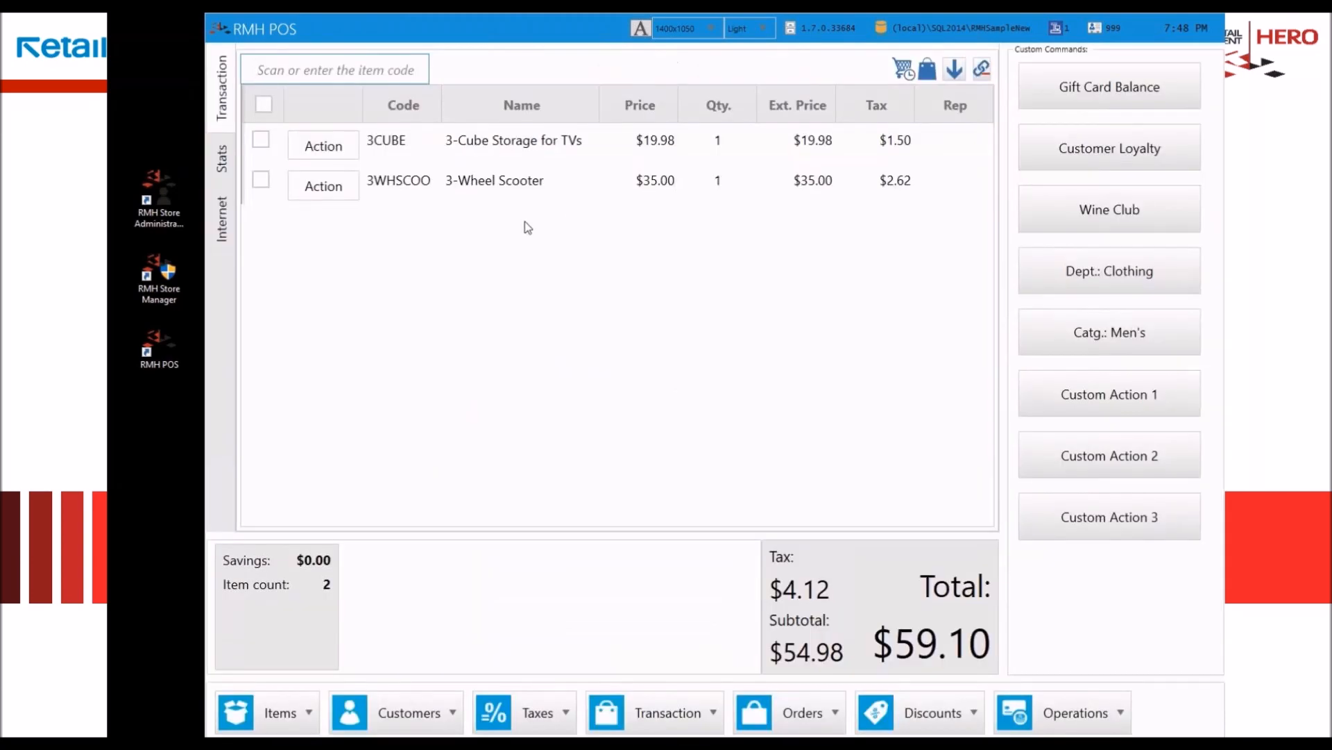
Step: Look up the customer from Maywood, IL and assign that customer to the recalled sale
{"action": "left_click", "coordinate": [439, 721]}
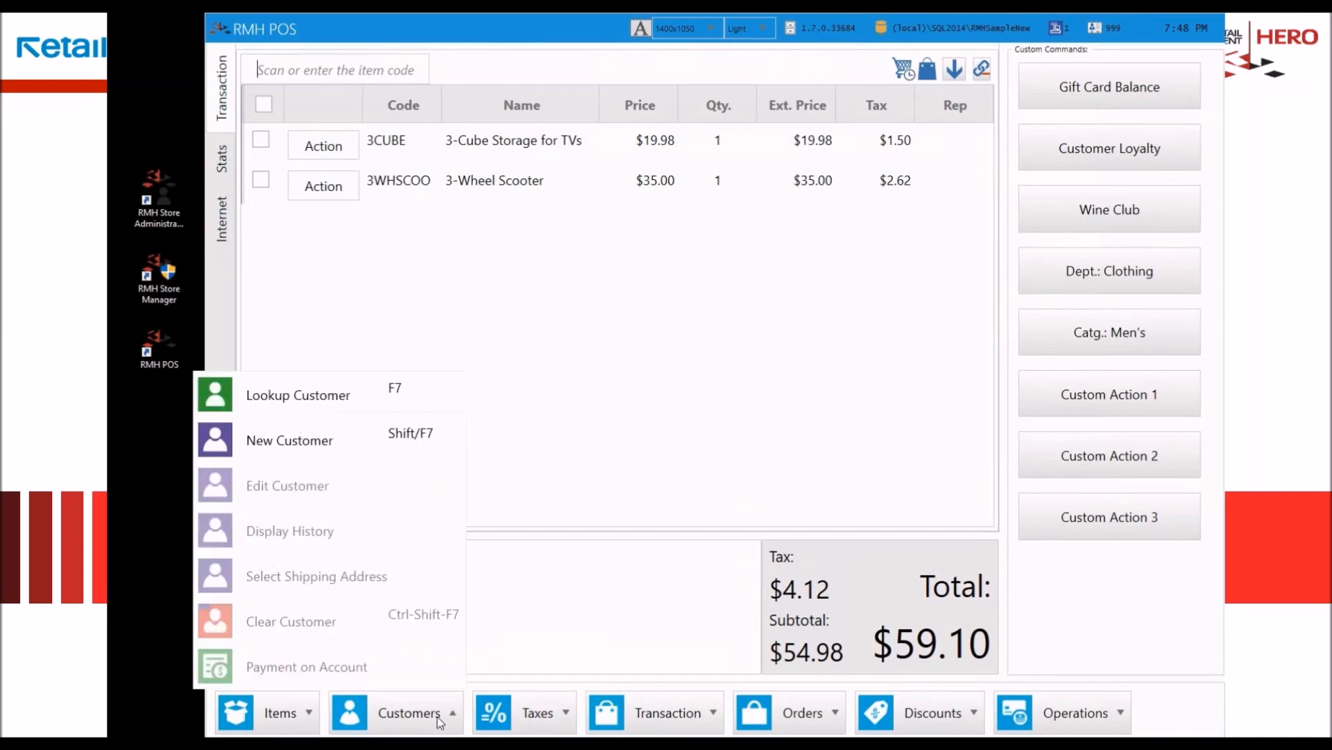
{"action": "left_click", "coordinate": [385, 401]}
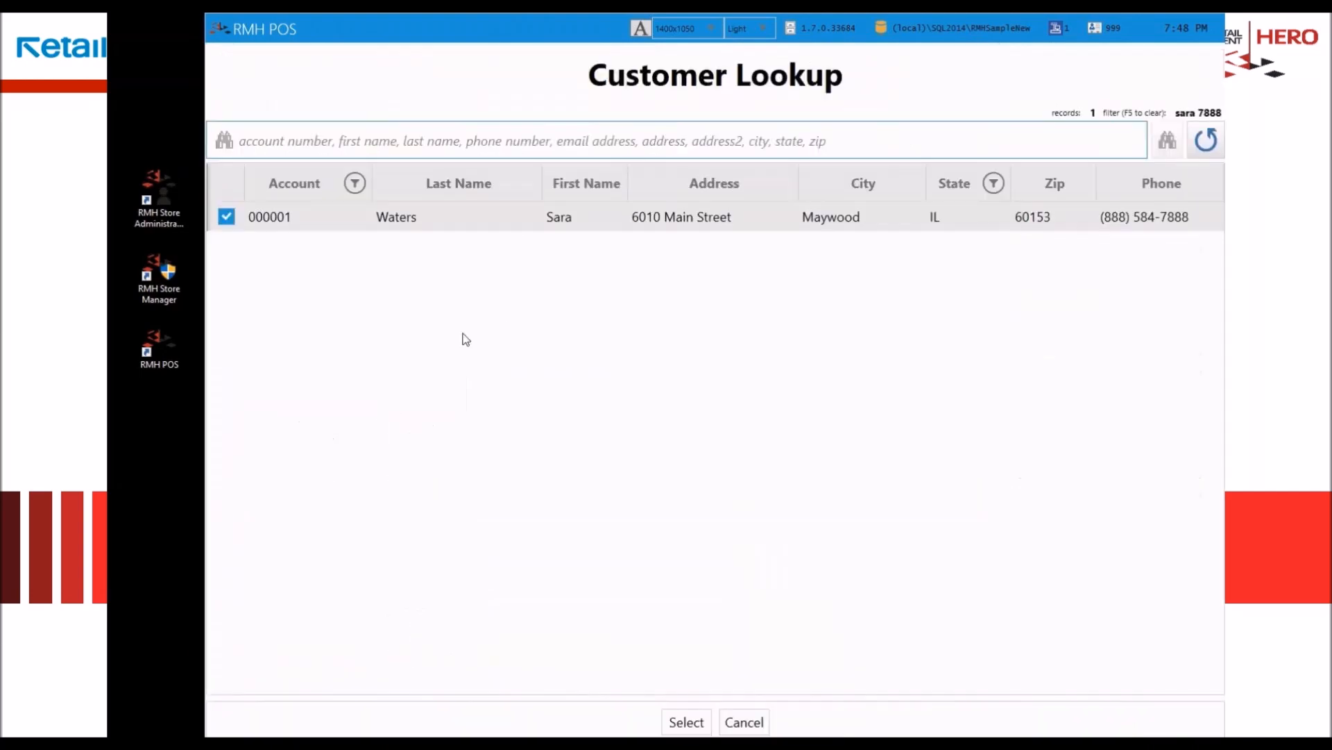
{"action": "left_click", "coordinate": [457, 220]}
{"action": "double_click", "coordinate": [457, 221]}
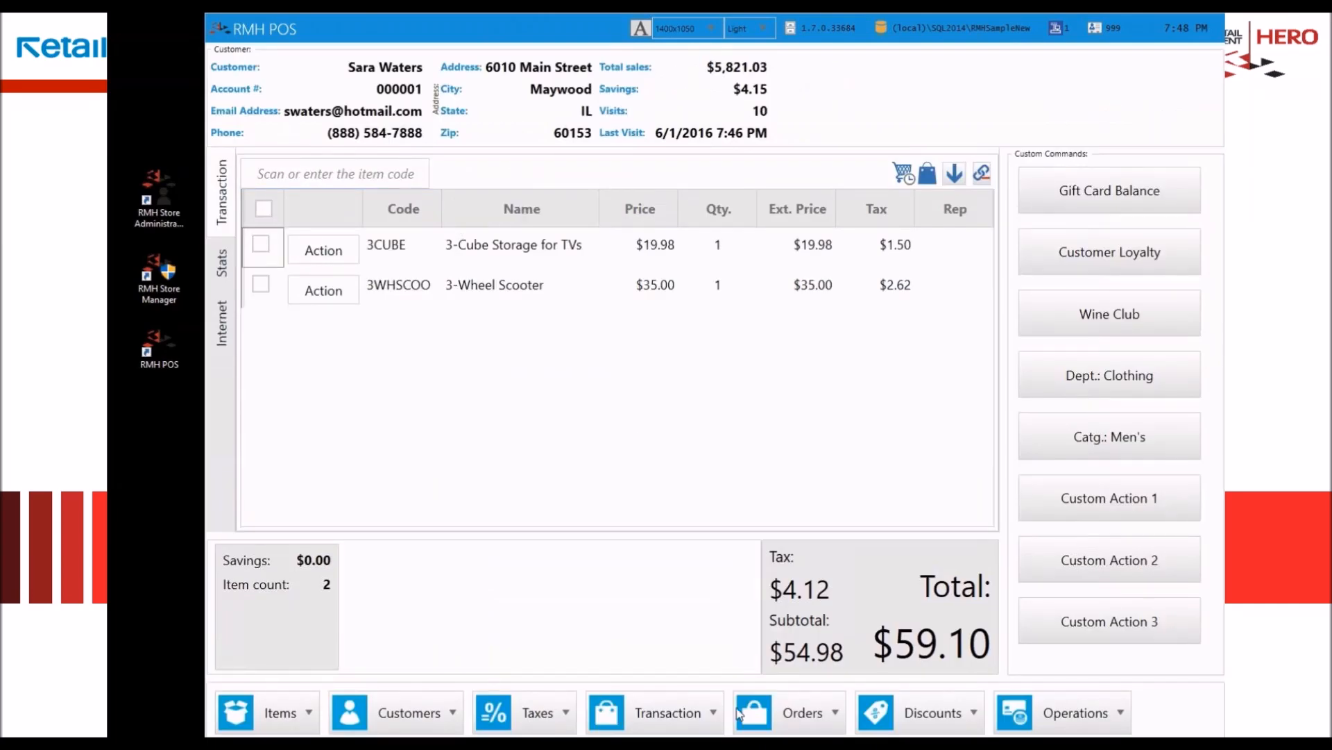
Step: Convert the sale into a work order and tender its deposit with $30.00 in cash
{"action": "left_click", "coordinate": [792, 712]}
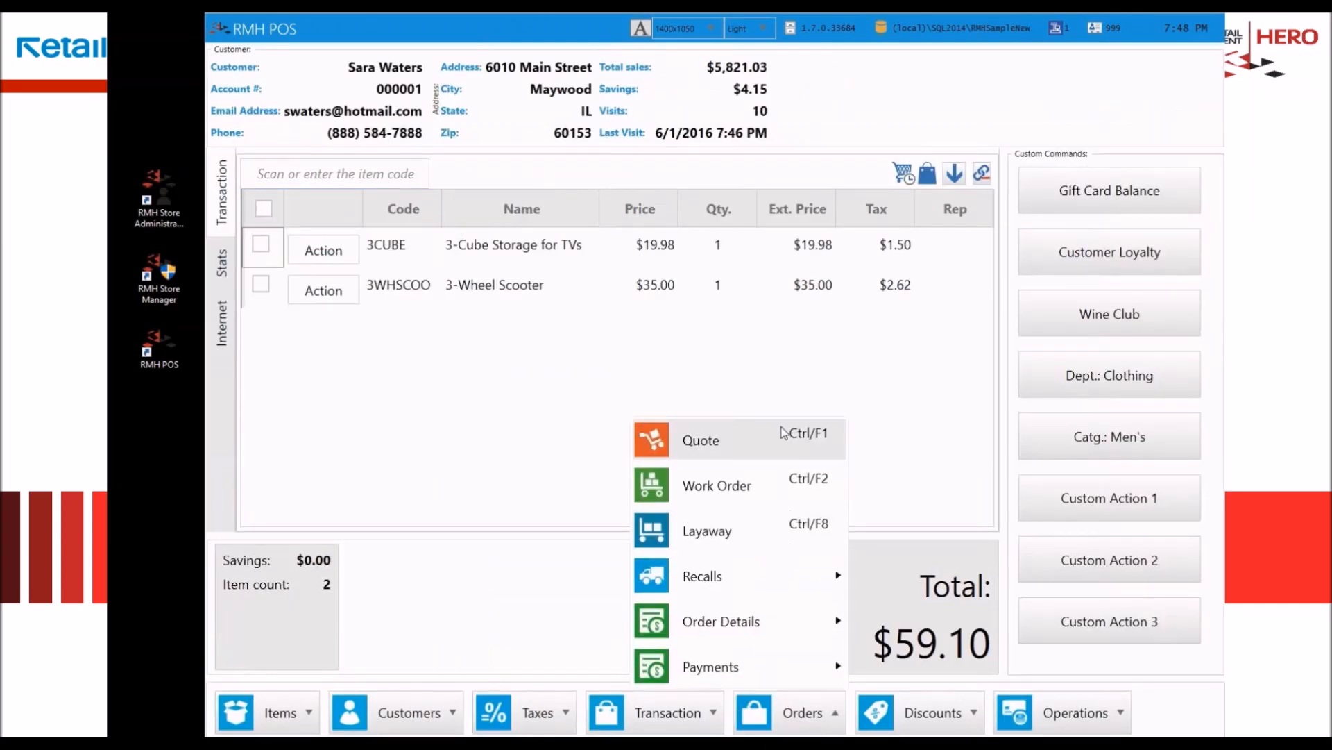
{"action": "left_click", "coordinate": [751, 489]}
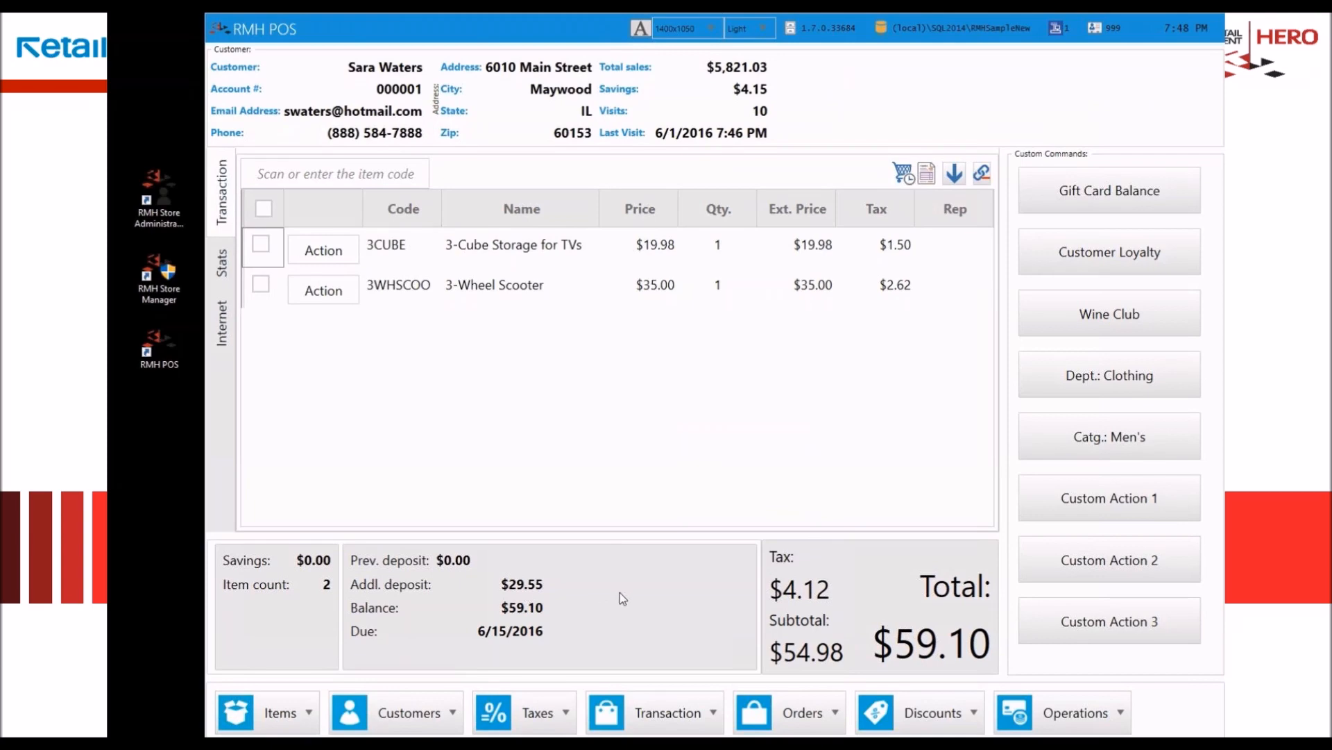
{"action": "left_click", "coordinate": [858, 551]}
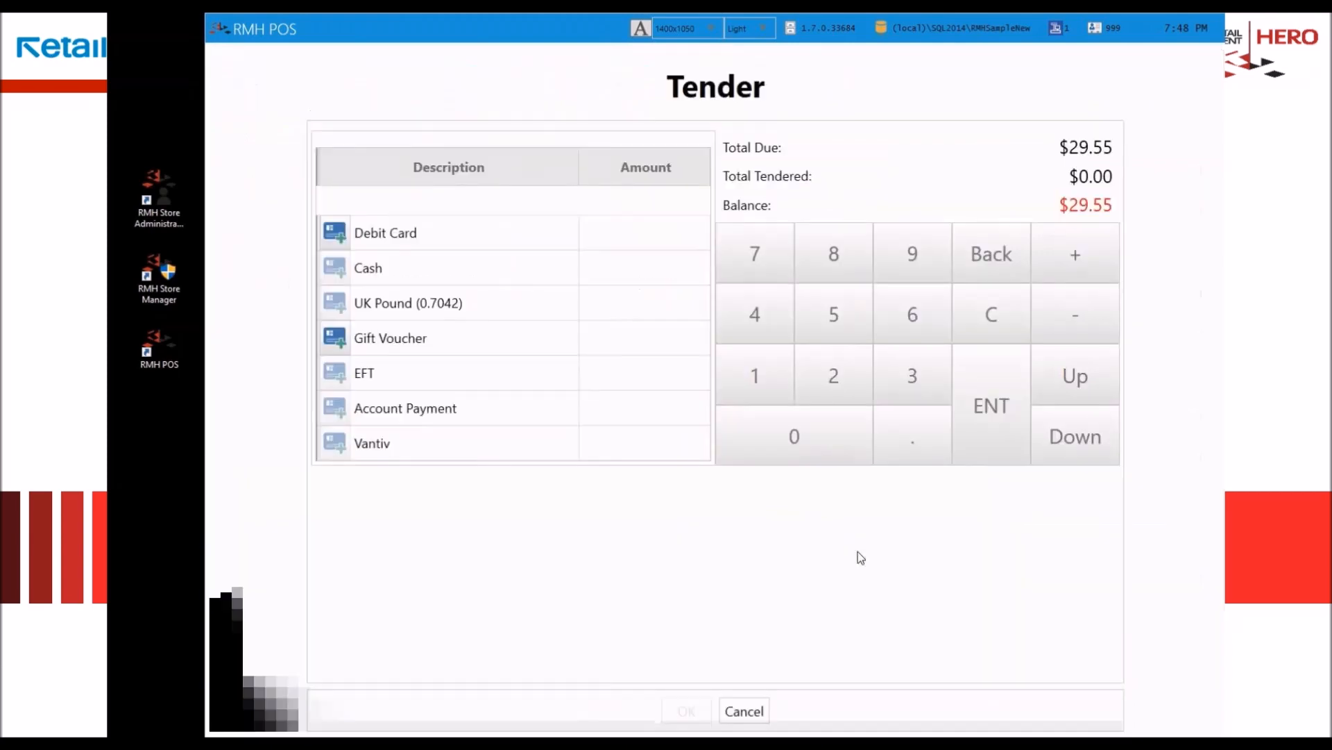
{"action": "left_click", "coordinate": [653, 279]}
{"action": "type", "text": "3"}
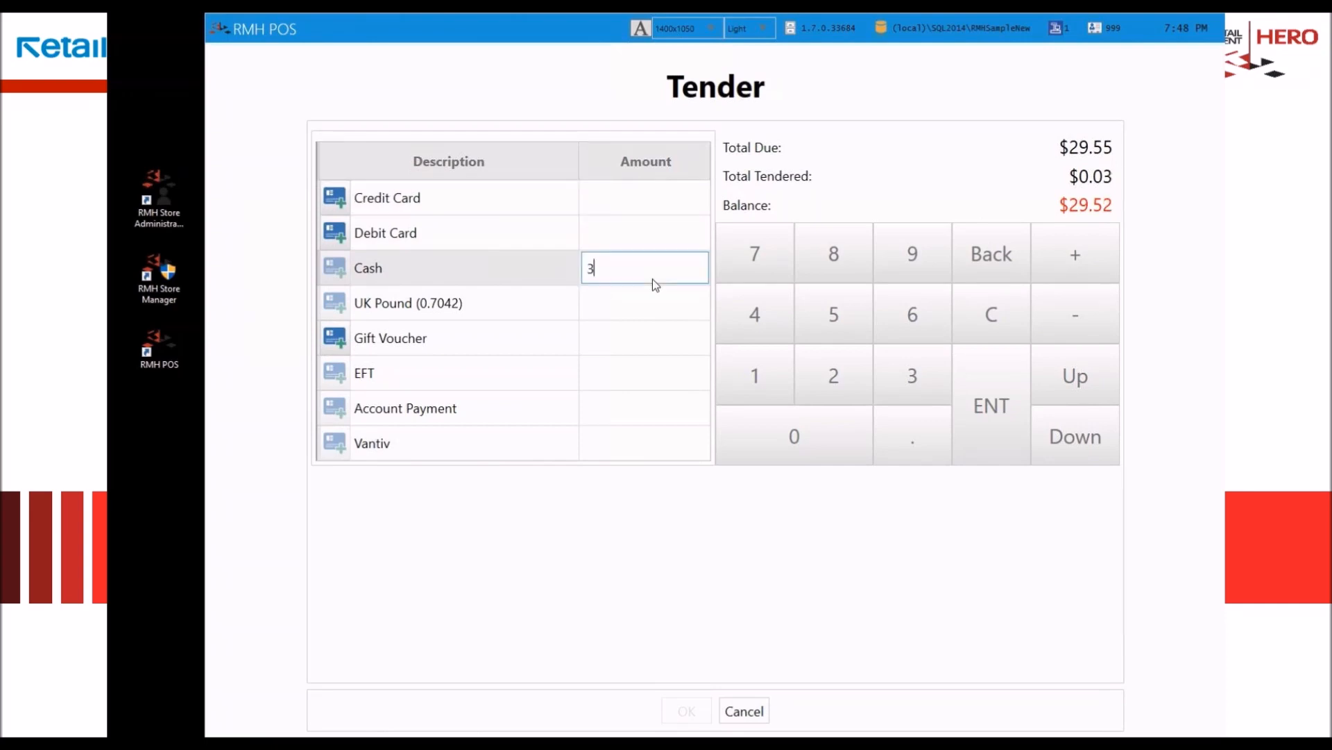
{"action": "type", "text": "000"}
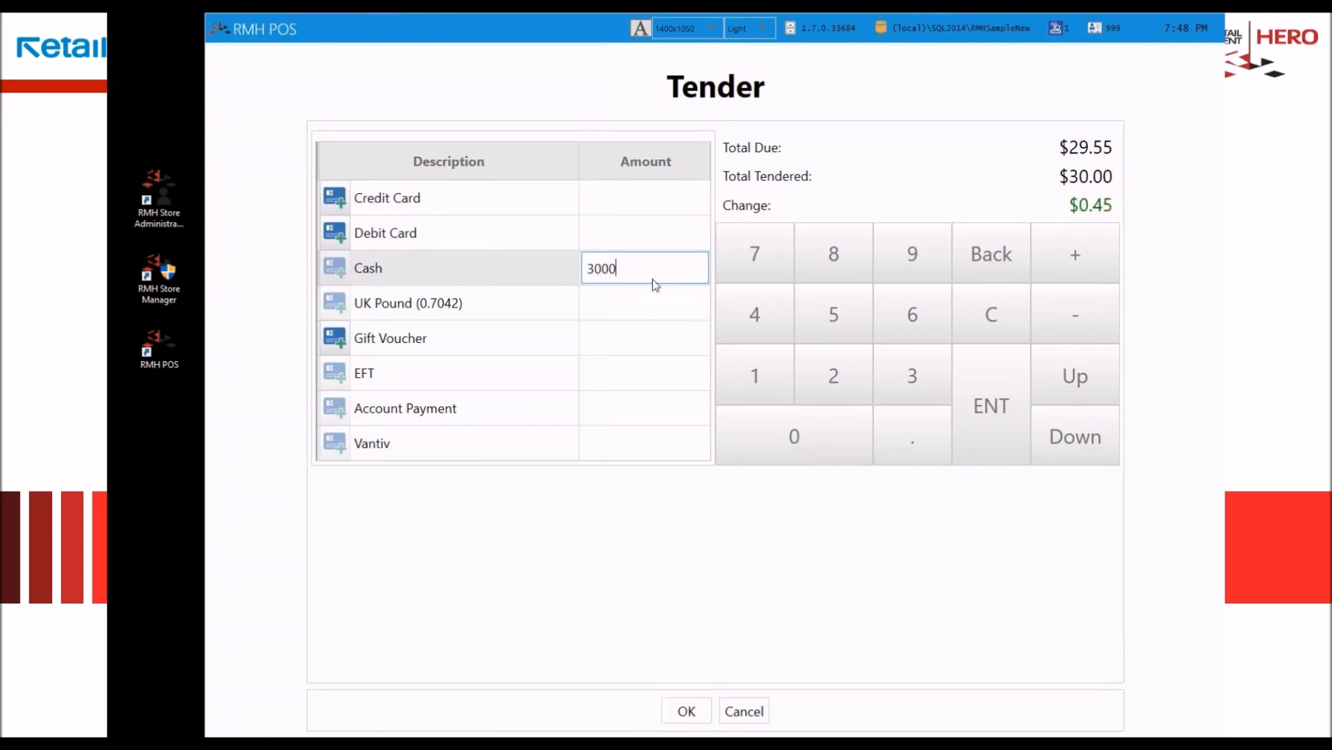
{"action": "key", "text": "Return"}
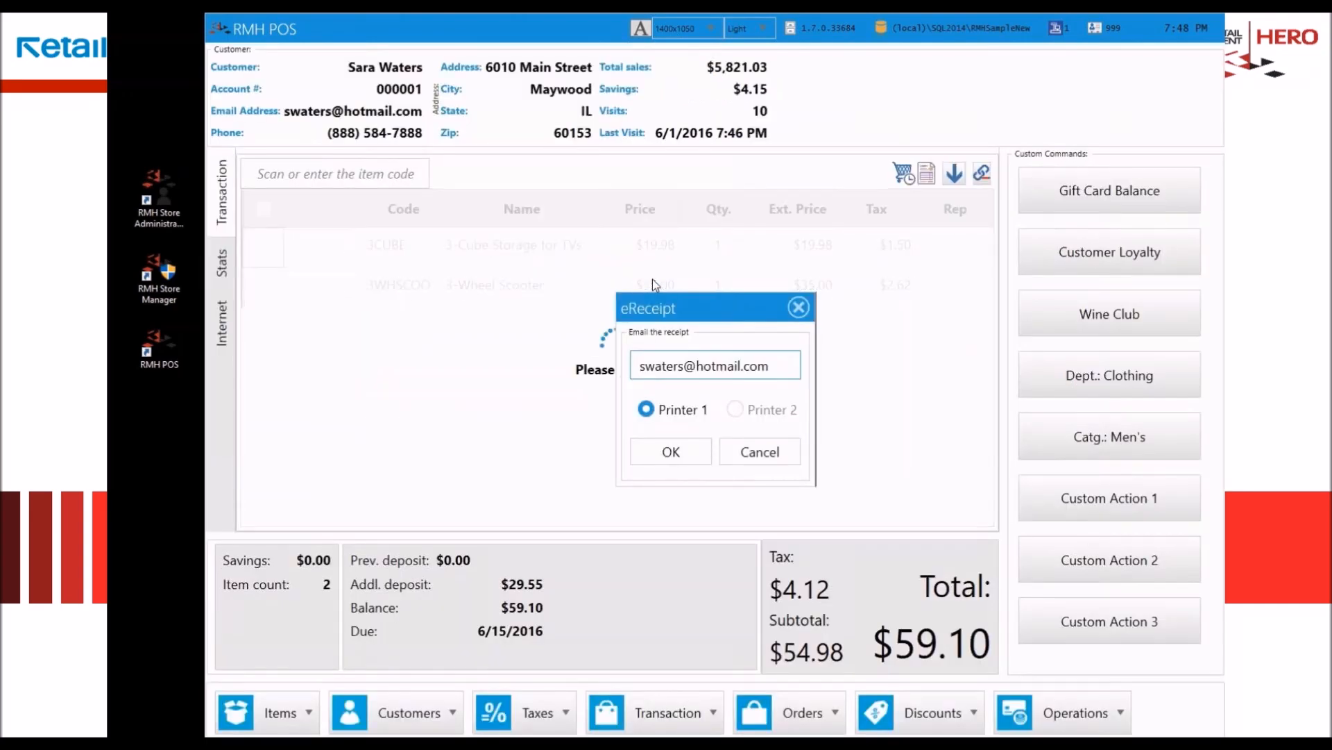
Step: Accept emailing the work order receipt to the customer's address, and print it from printer 1 via Send To OneNote 2013
{"action": "key", "text": "Return"}
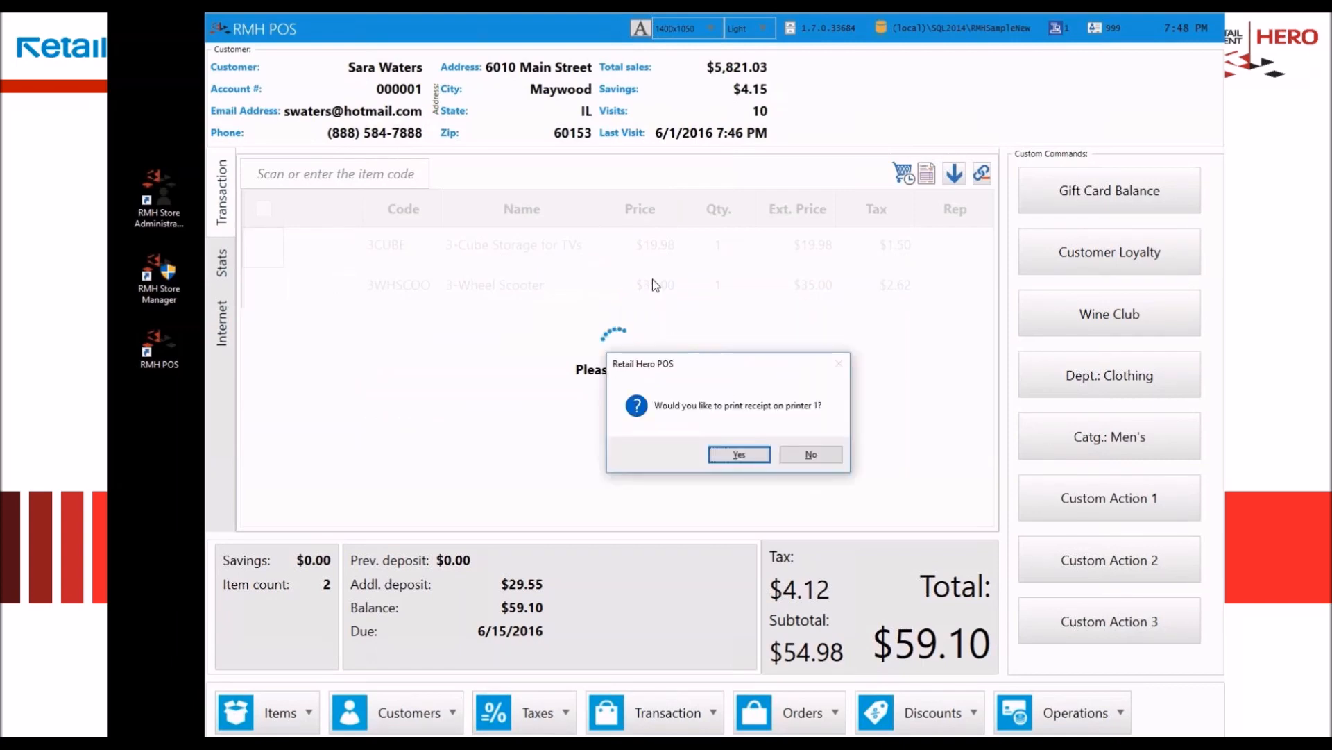
{"action": "left_click", "coordinate": [740, 454]}
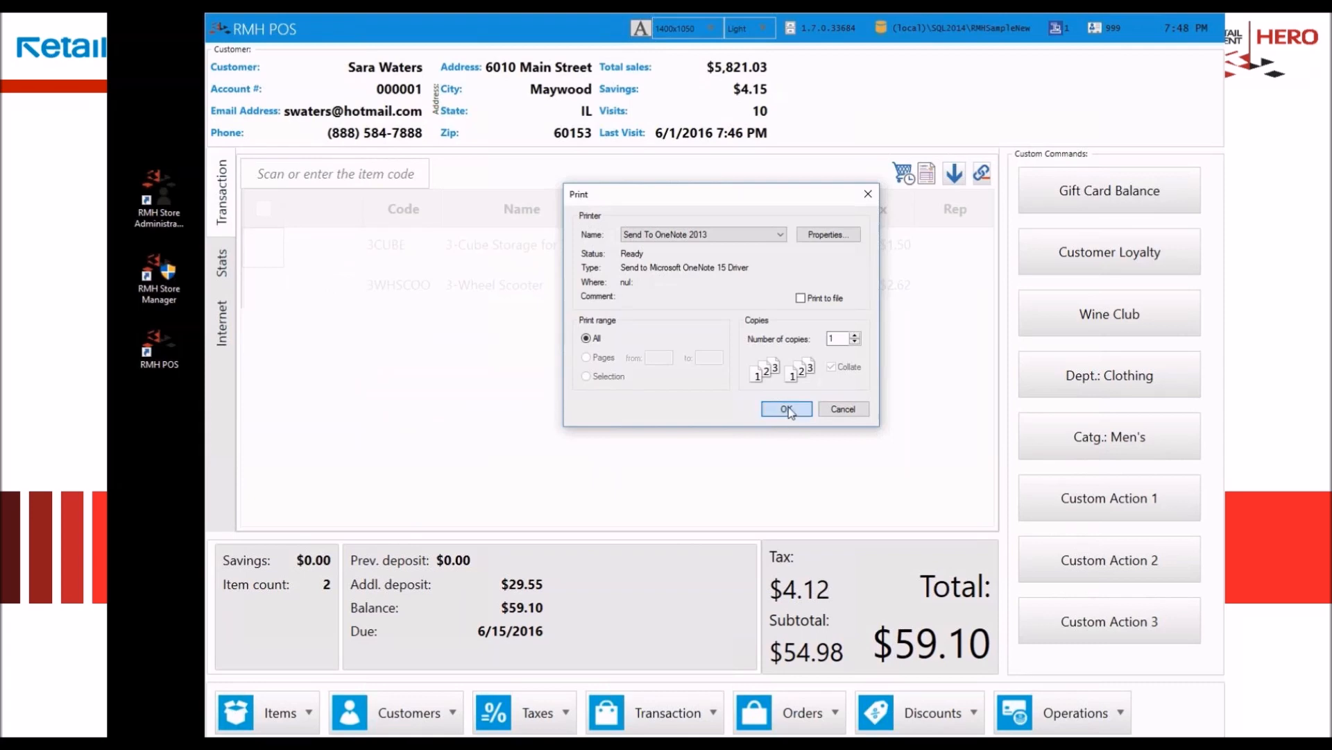
{"action": "left_click", "coordinate": [778, 410]}
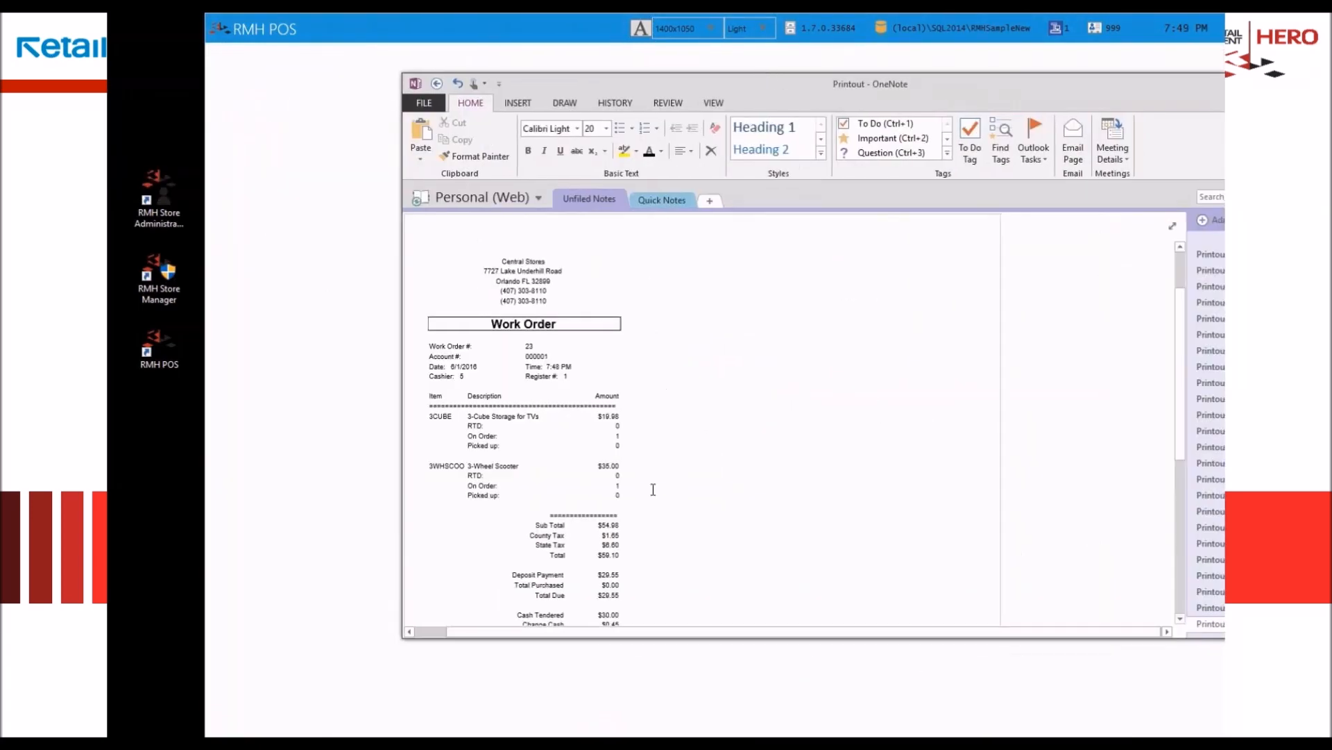
Step: Read through the work order printout in OneNote, close it, and dismiss the completed transaction's change summary
{"action": "scroll", "coordinate": [686, 436], "scroll_direction": "down", "scroll_amount": 5}
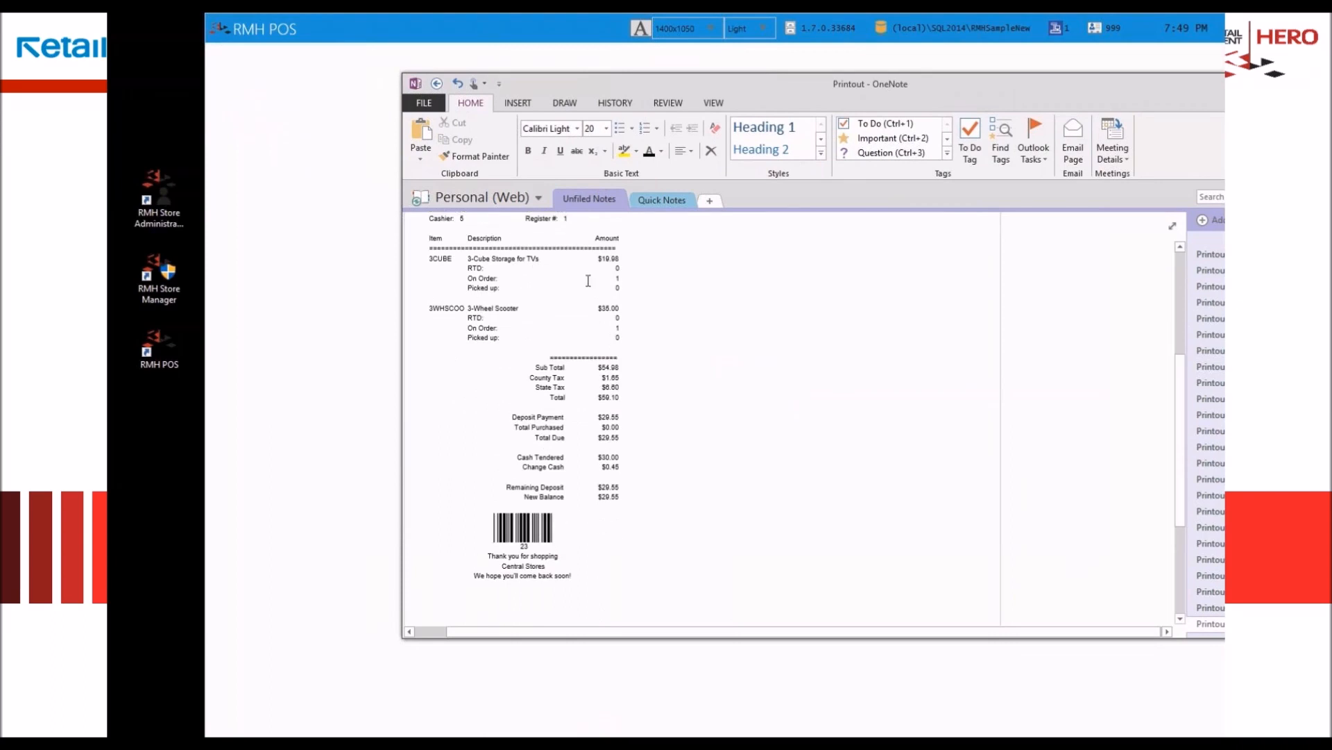
{"action": "scroll", "coordinate": [617, 442], "scroll_direction": "down", "scroll_amount": 2}
{"action": "scroll", "coordinate": [617, 441], "scroll_direction": "up", "scroll_amount": 5}
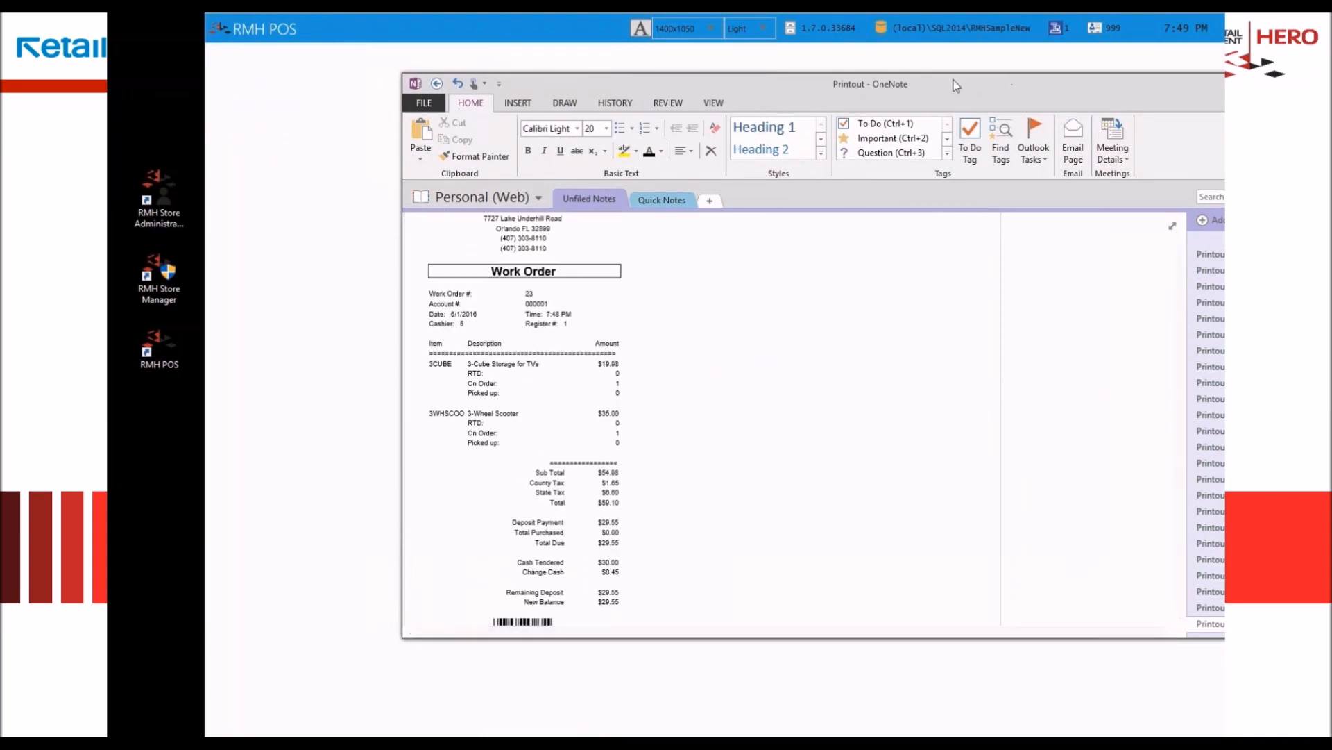
{"action": "left_click", "coordinate": [1281, 83]}
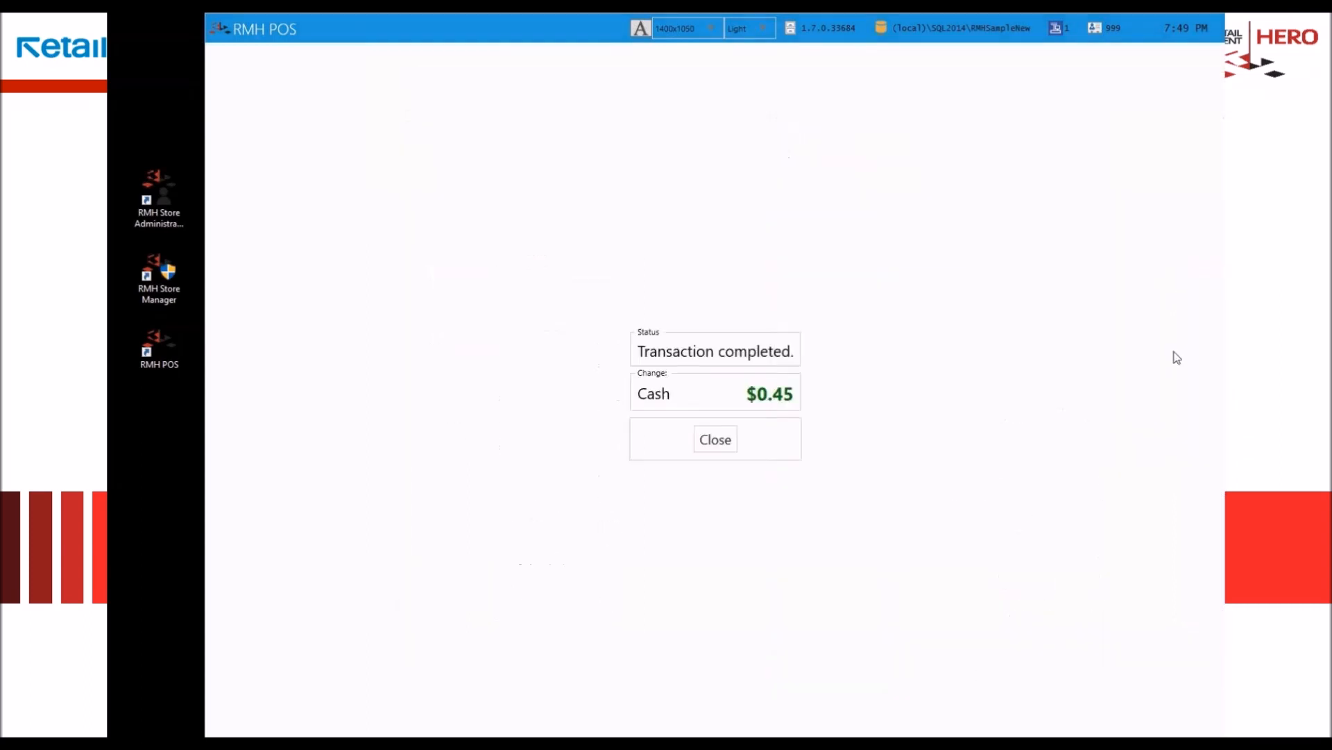
{"action": "left_click", "coordinate": [716, 440]}
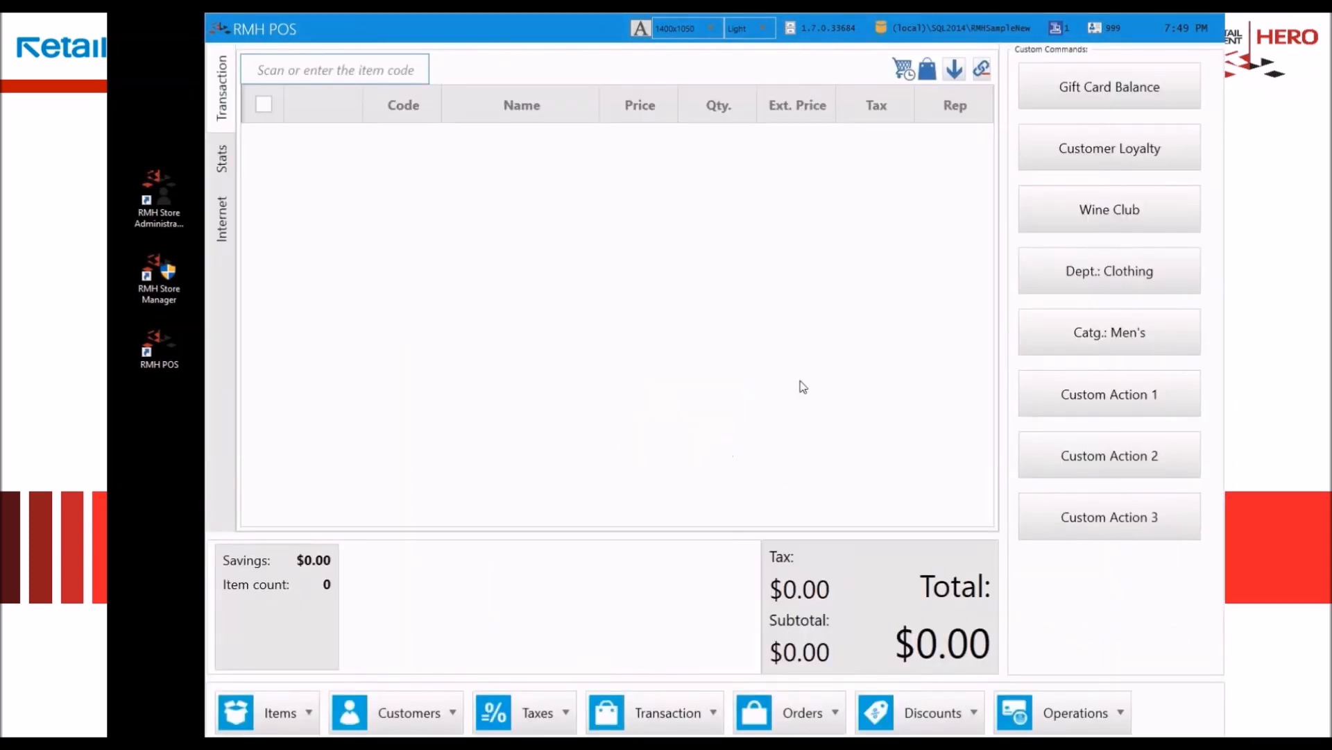
Step: Recall the newest work order, dated 6/1/2016 7:48:50 PM, into the sales screen
{"action": "left_click", "coordinate": [788, 721]}
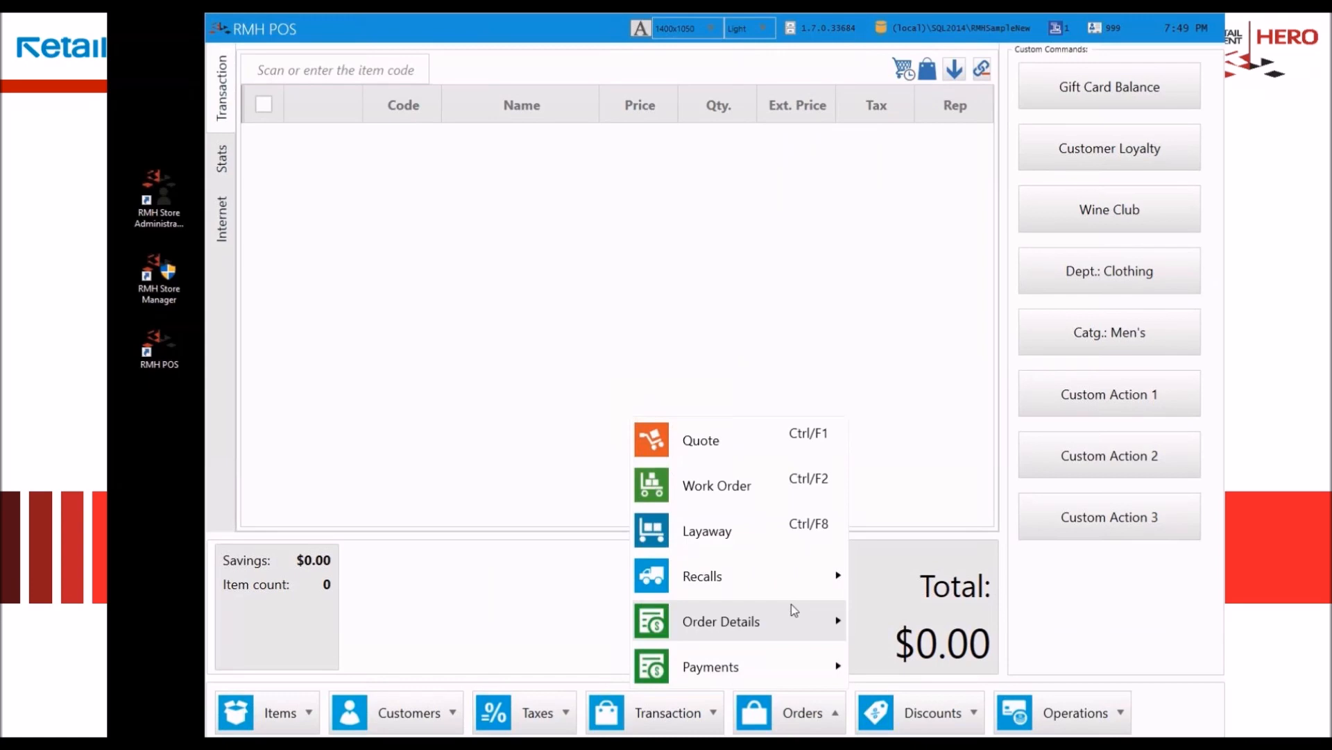
{"action": "mouse_move", "coordinate": [722, 575]}
{"action": "left_click", "coordinate": [526, 628]}
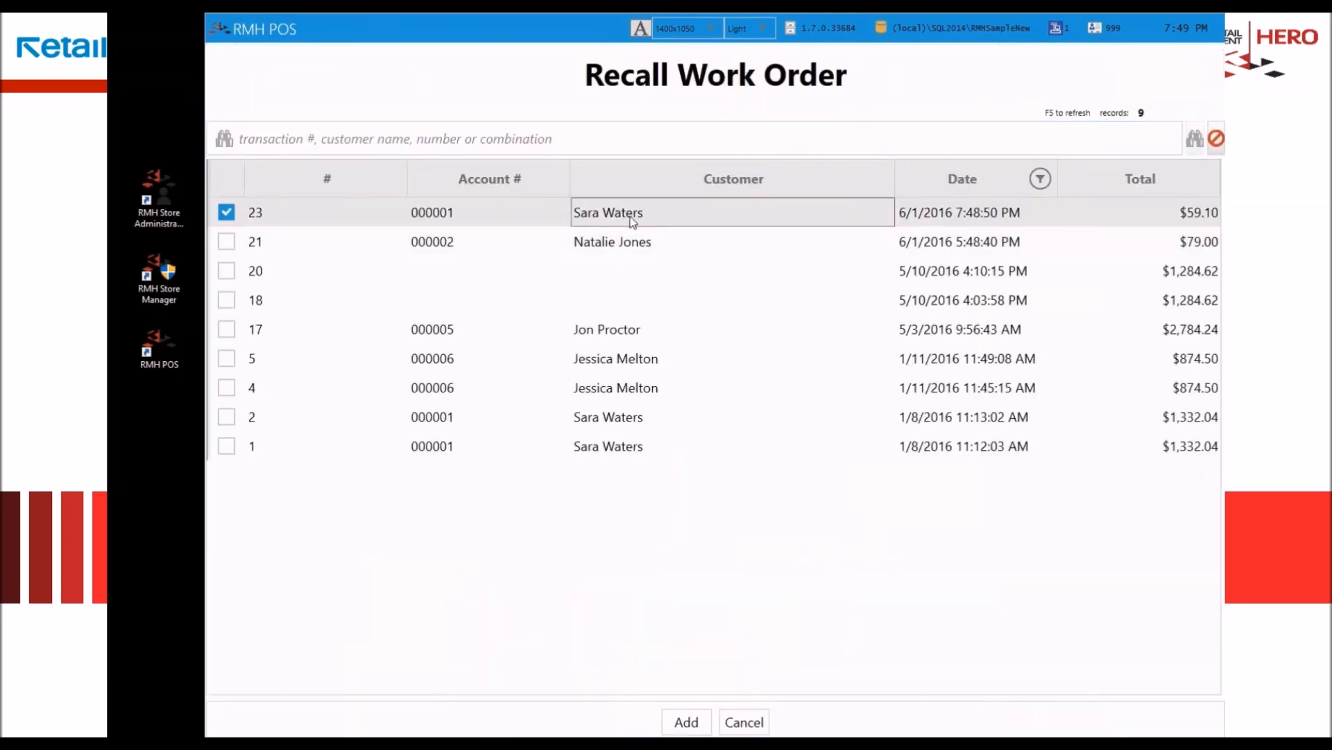
{"action": "double_click", "coordinate": [632, 220]}
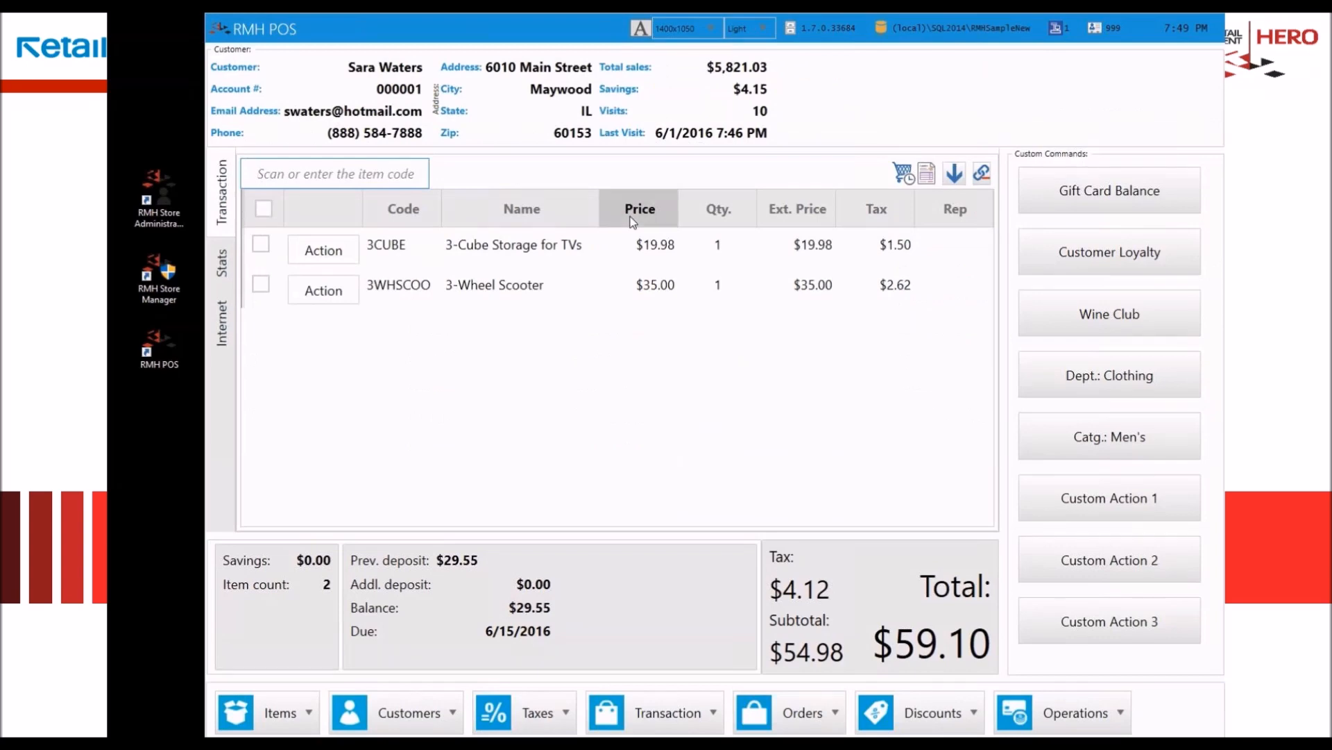
Step: Start a partial pickup of the work order for only the 3-Cube Storage for TVs, applying the customer's deposit to it
{"action": "left_click", "coordinate": [843, 594]}
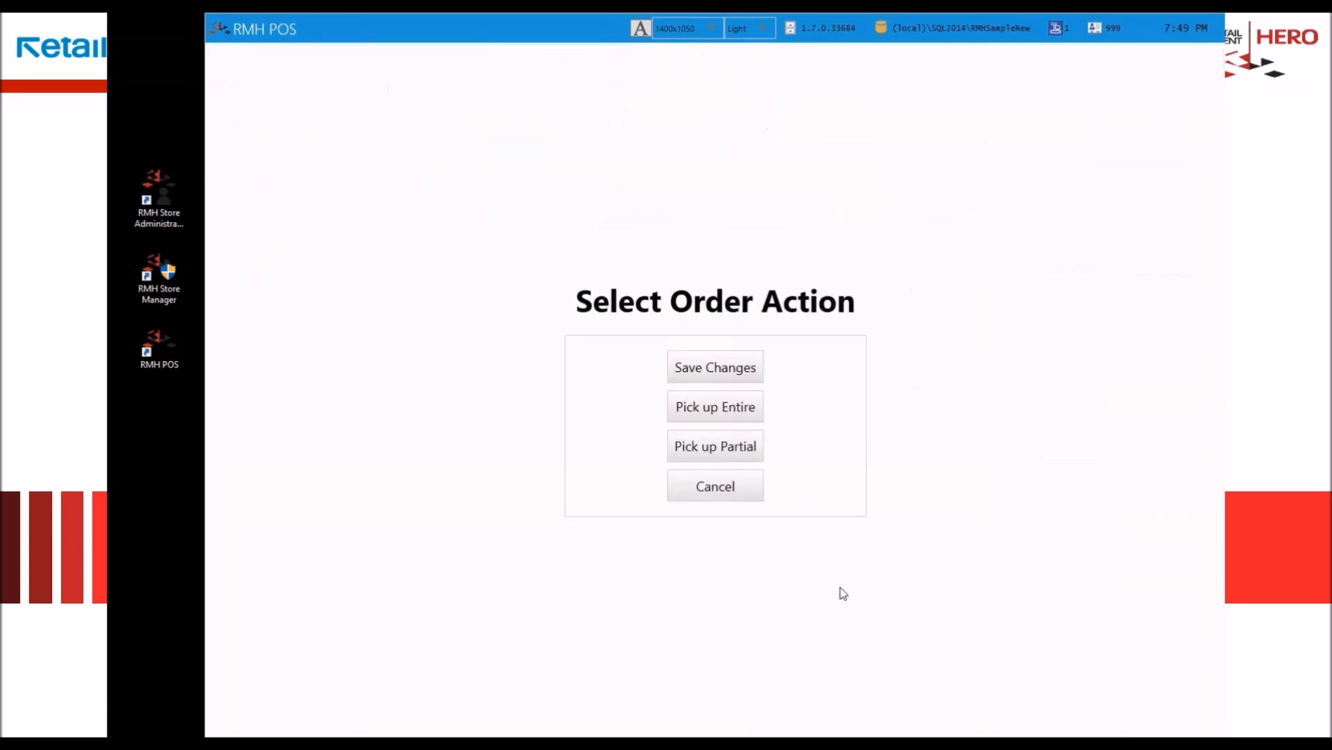
{"action": "left_click", "coordinate": [709, 452]}
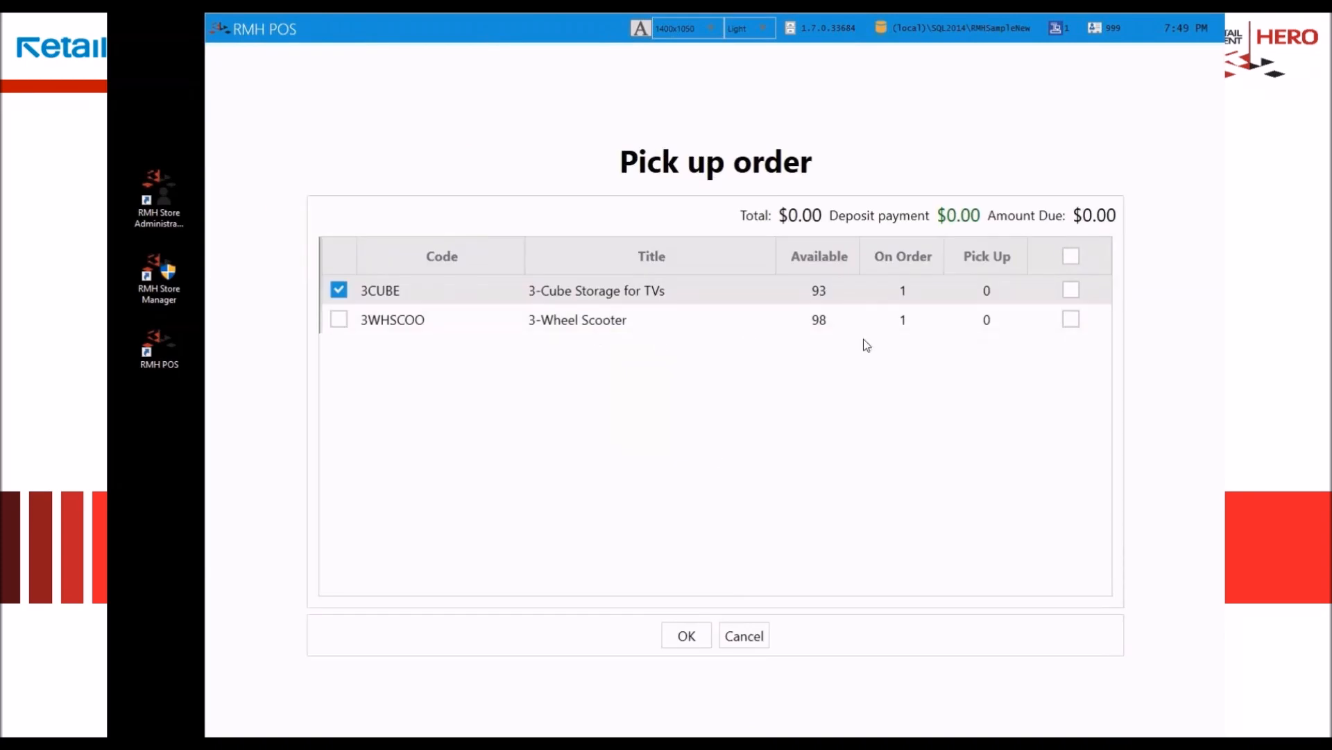
{"action": "left_click", "coordinate": [1071, 290]}
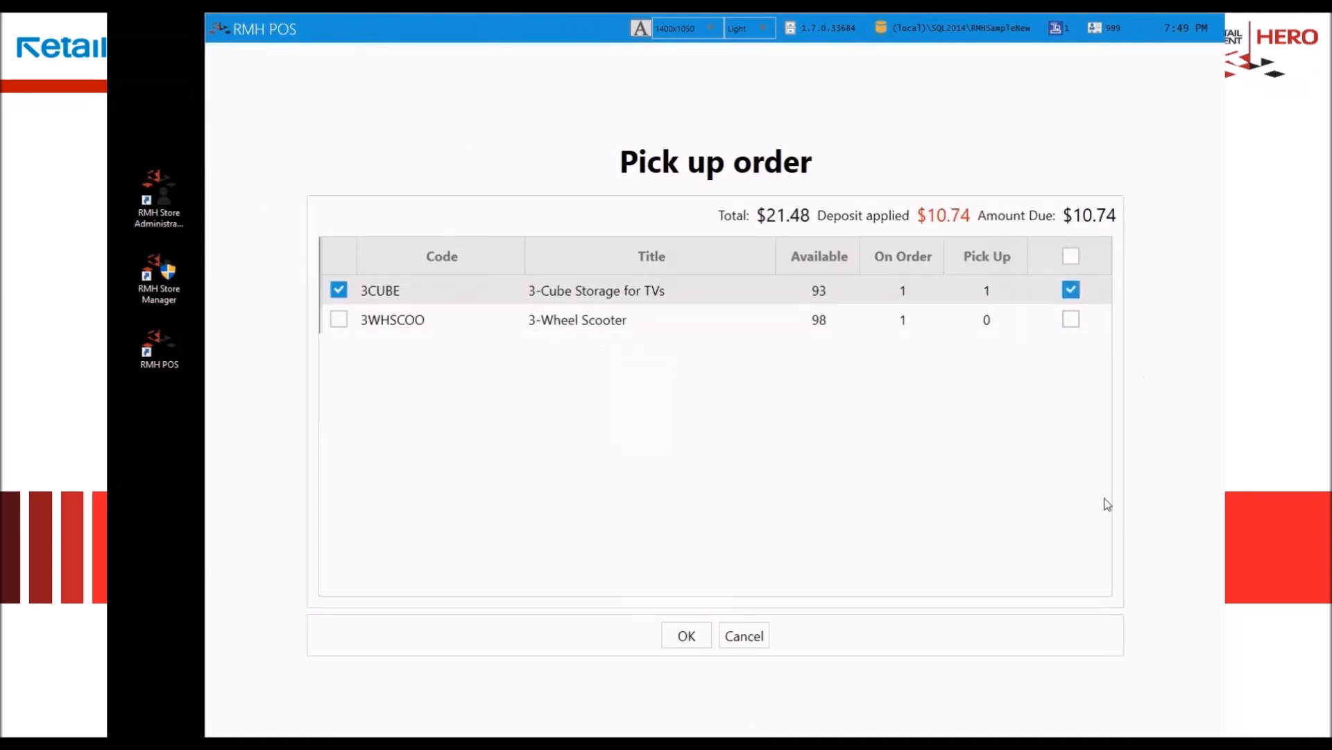
{"action": "left_click", "coordinate": [683, 636]}
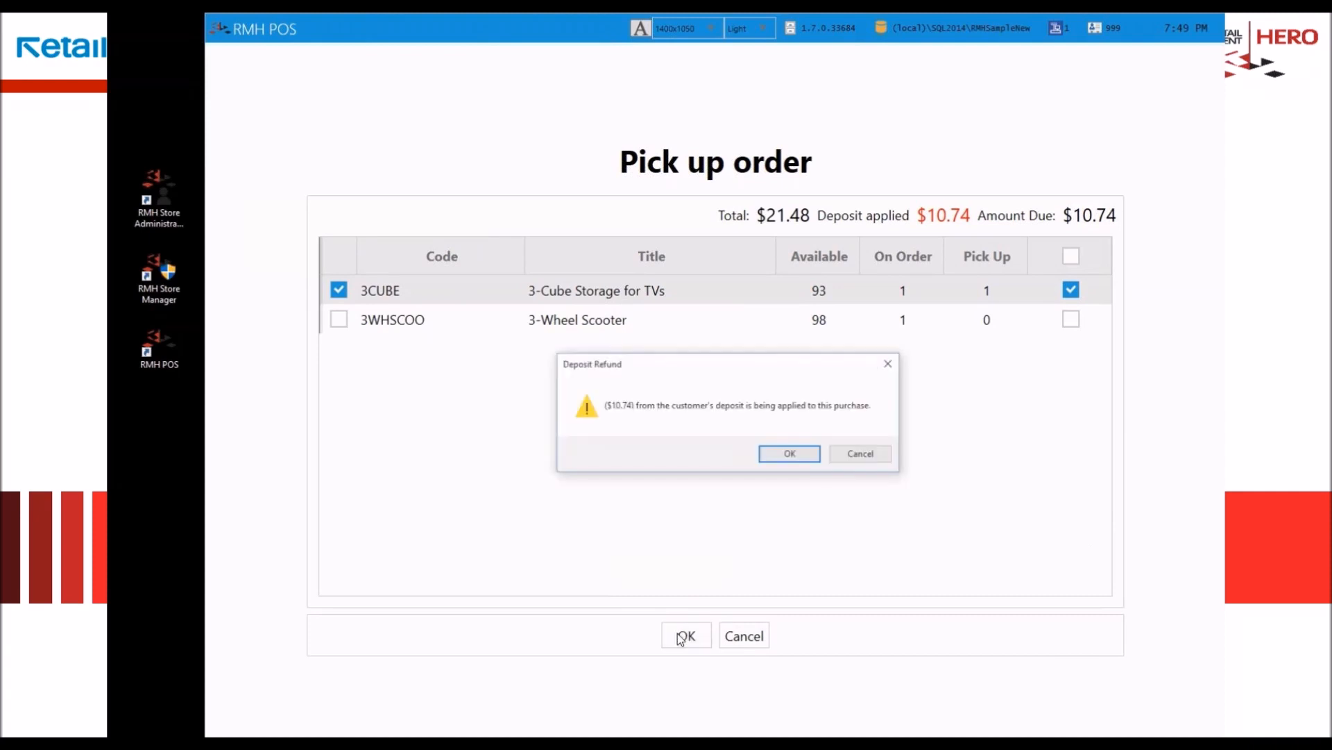
{"action": "left_click", "coordinate": [791, 455]}
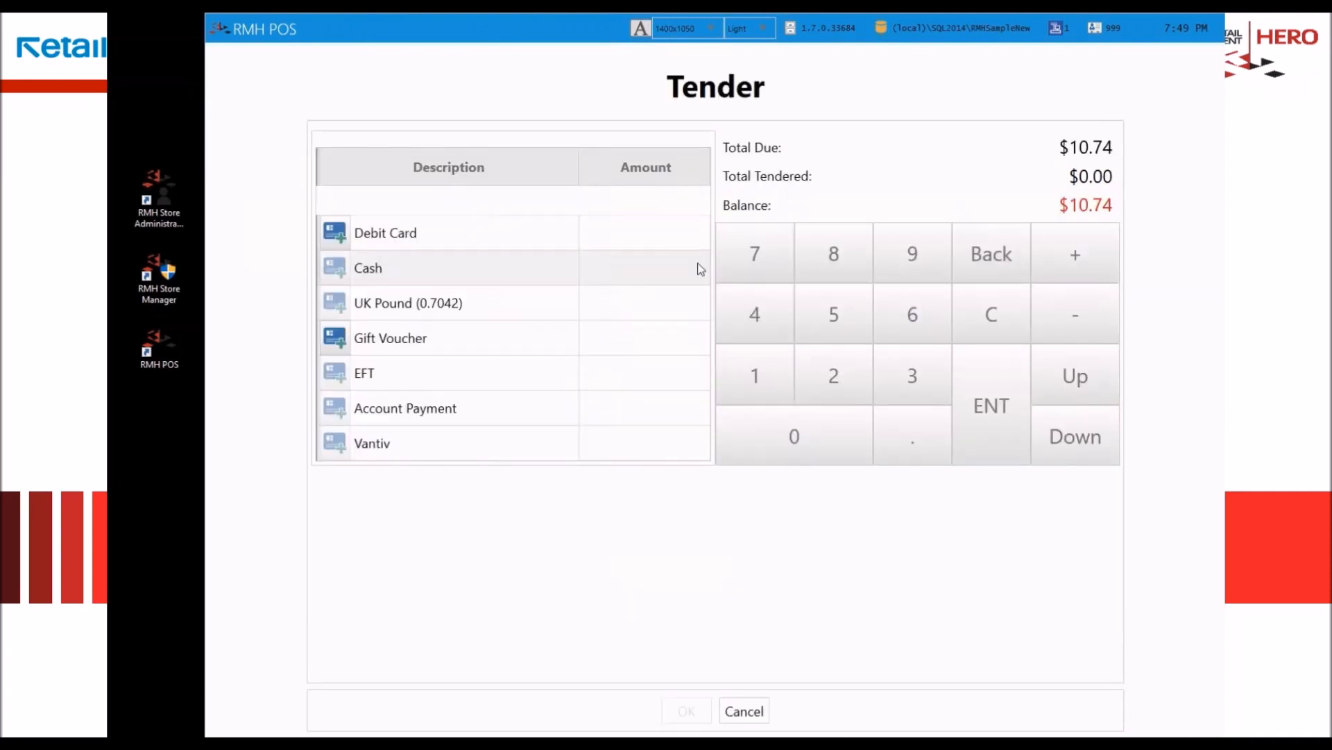
Step: Tender the partial pickup with $20.00 in cash
{"action": "left_click", "coordinate": [660, 272]}
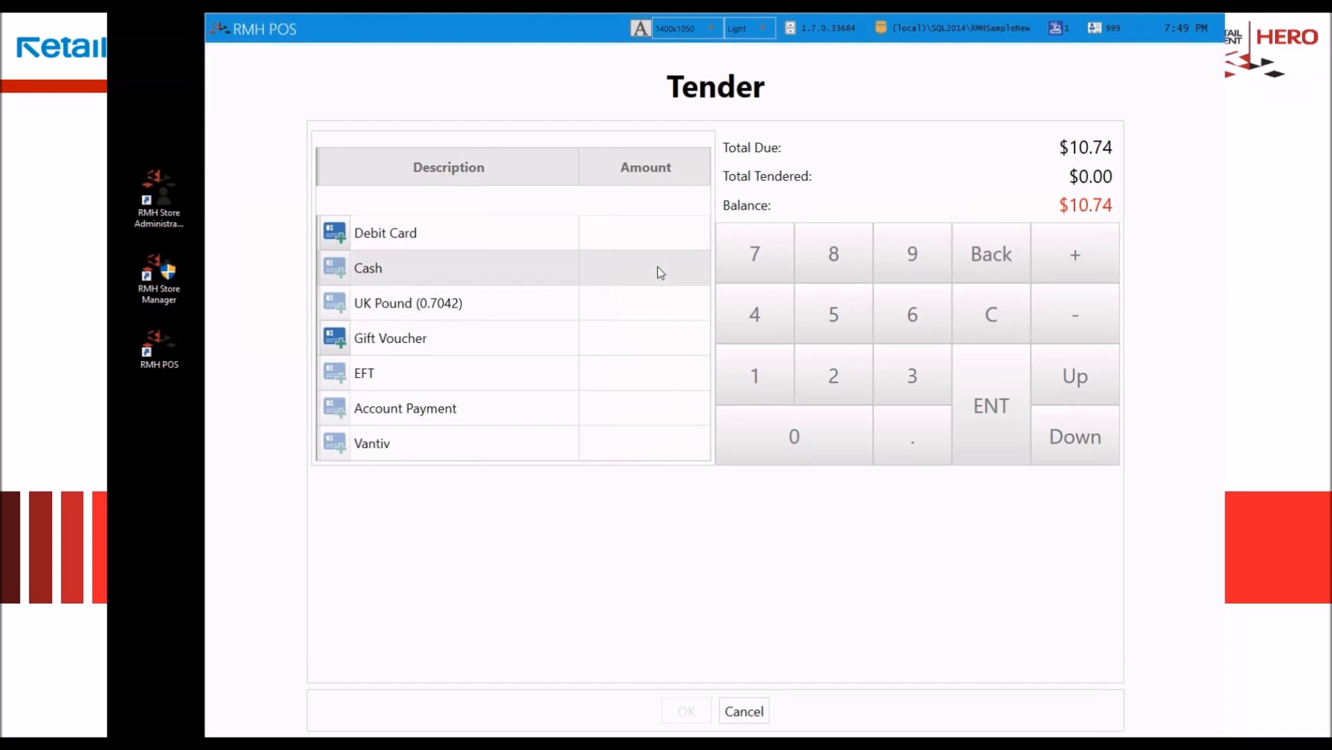
{"action": "type", "text": "2000"}
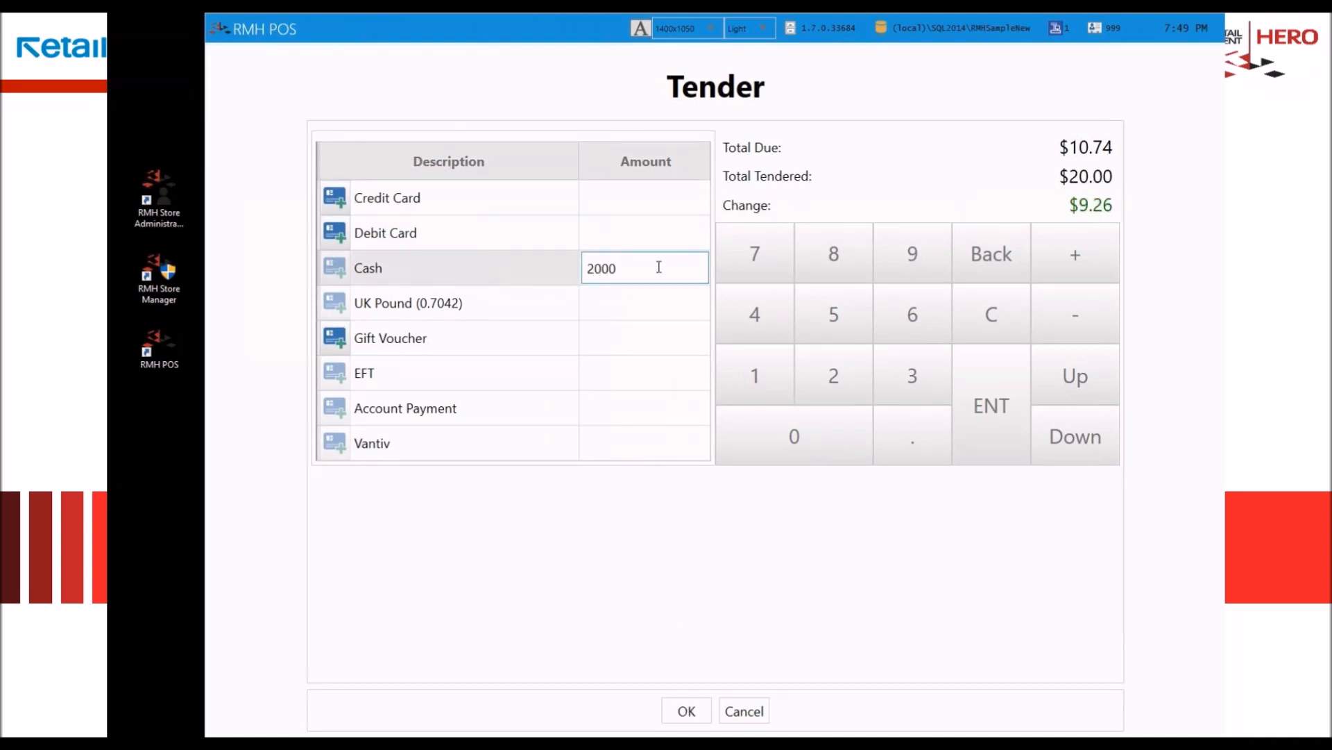
{"action": "key", "text": "Return"}
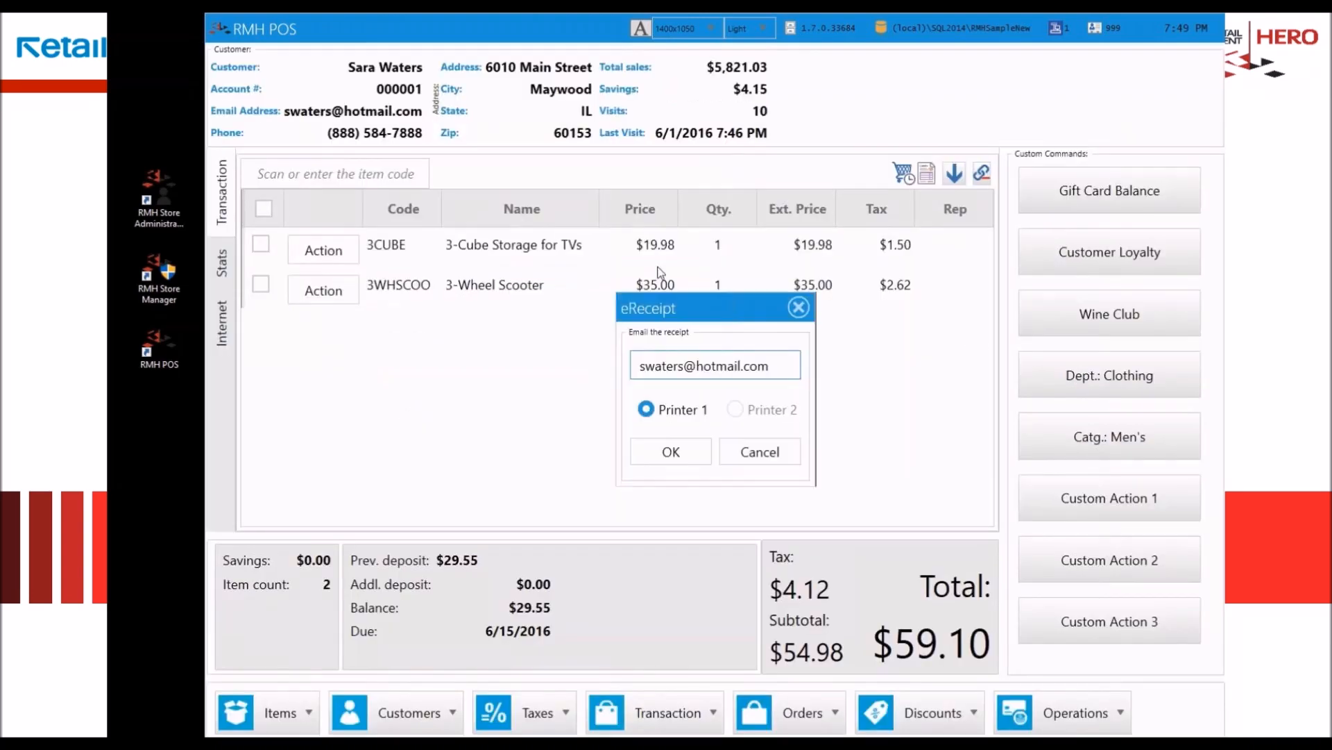
Step: Decline the emailed receipt and print the partial pickup's receipt on printer 1, sending it to OneNote 2013
{"action": "left_click", "coordinate": [763, 455]}
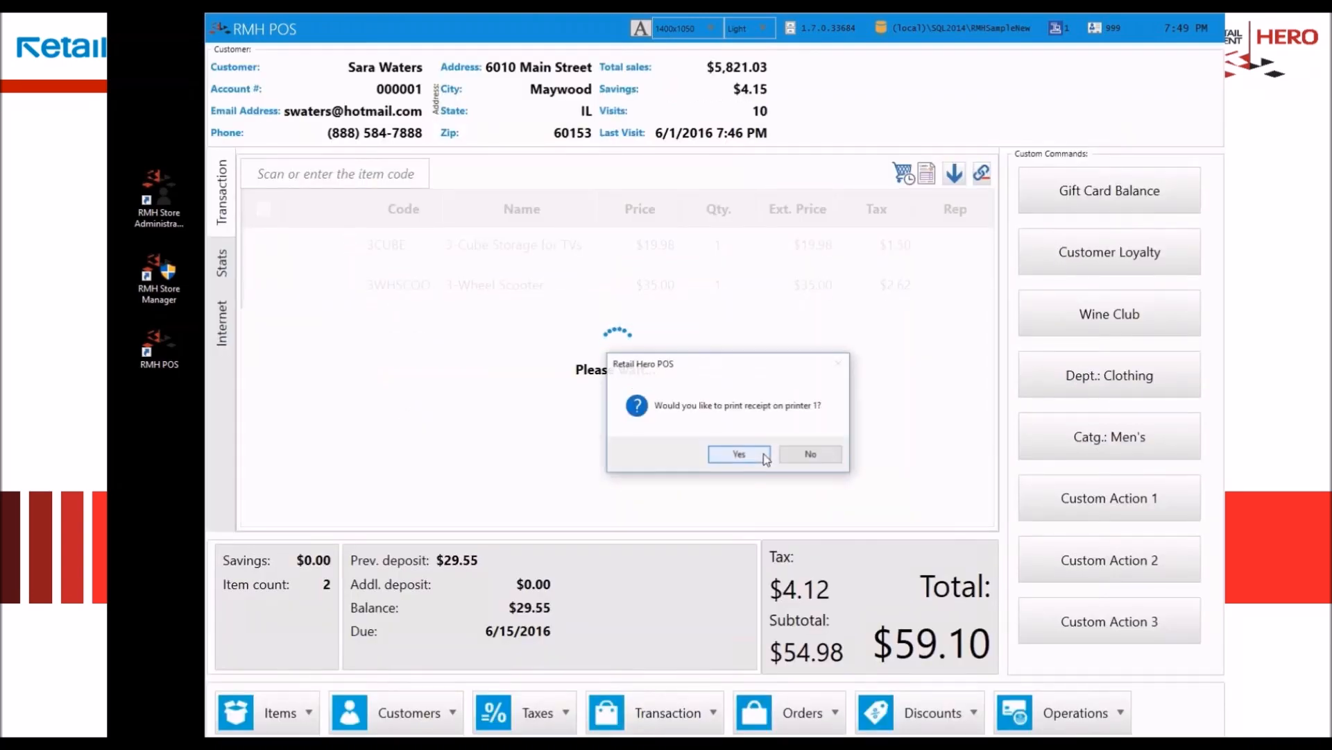
{"action": "left_click", "coordinate": [739, 455]}
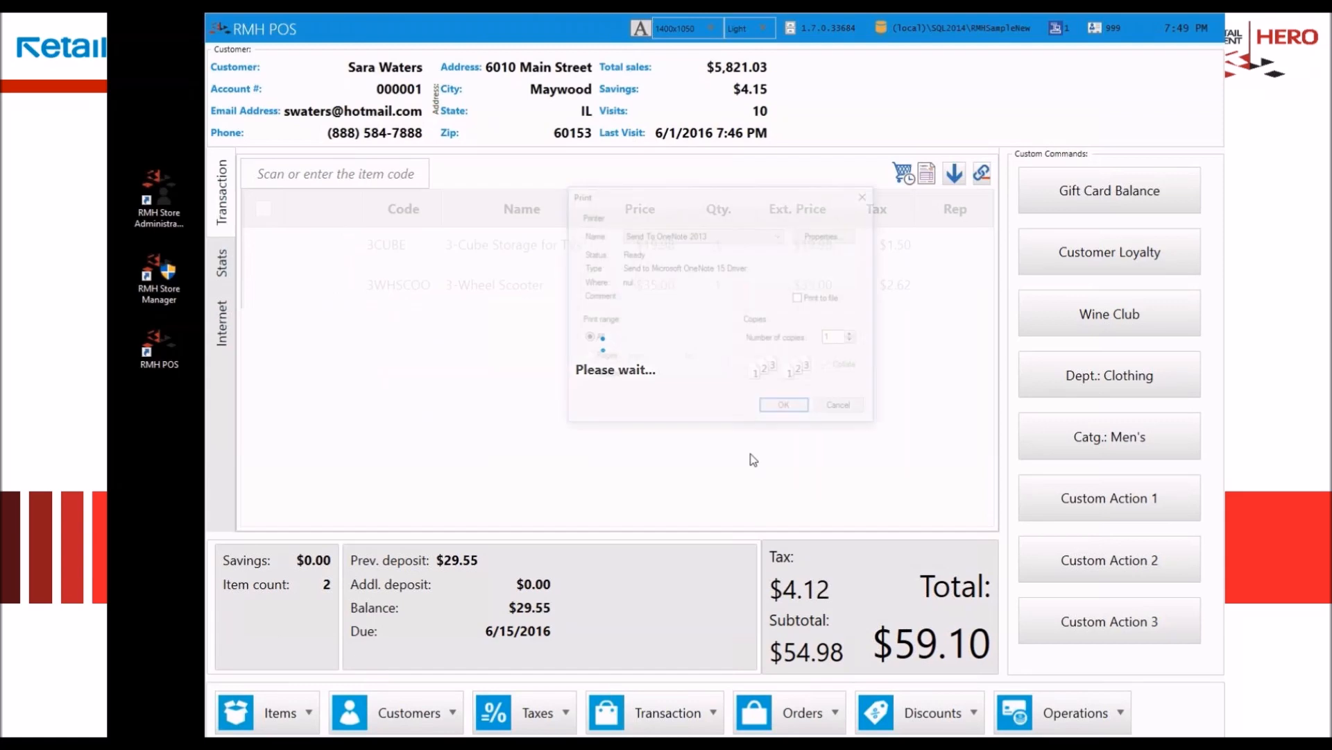
{"action": "left_click", "coordinate": [785, 408]}
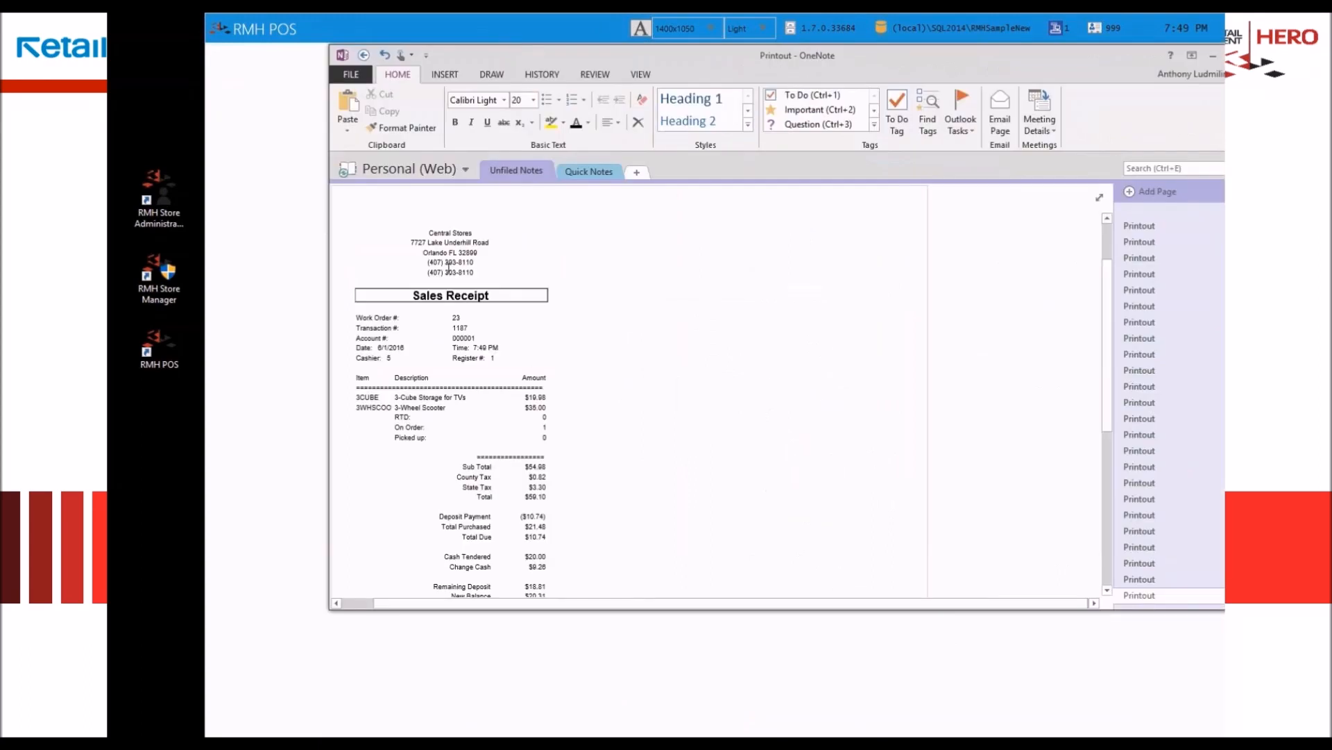
Step: Read through the partial pickup's sales receipt in OneNote, put the printout away, and dismiss the completed transaction's change summary
{"action": "scroll", "coordinate": [537, 383], "scroll_direction": "down", "scroll_amount": 3}
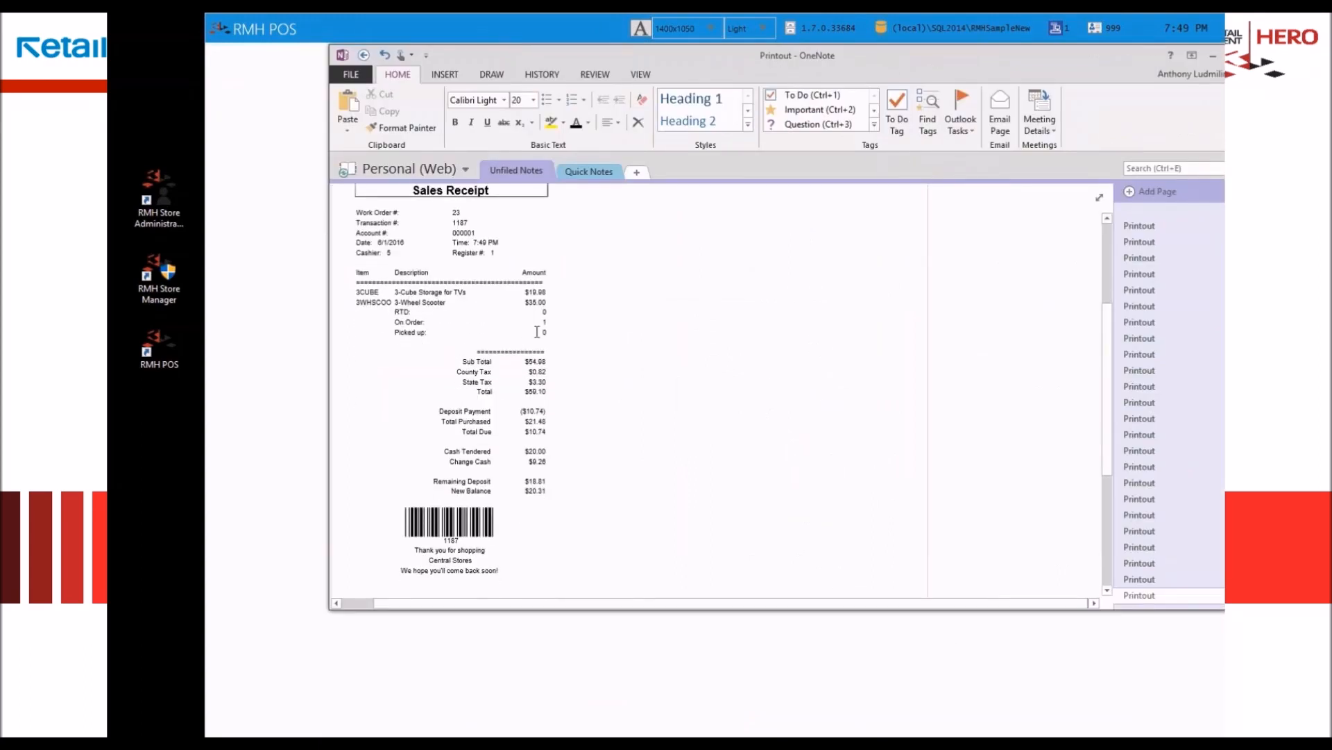
{"action": "scroll", "coordinate": [537, 332], "scroll_direction": "down", "scroll_amount": 4}
{"action": "scroll", "coordinate": [538, 332], "scroll_direction": "up", "scroll_amount": 3}
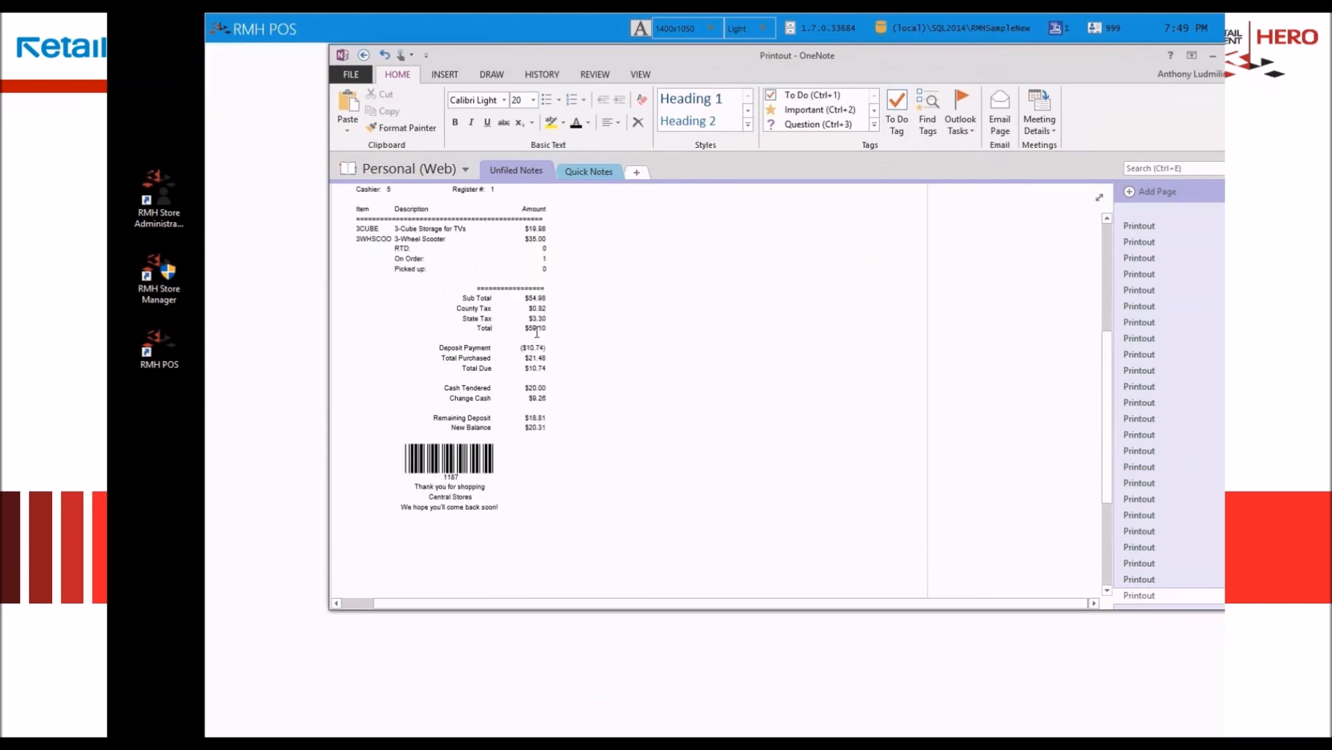
{"action": "left_click_drag", "start_coordinate": [880, 56], "coordinate": [1331, 89]}
{"action": "left_click", "coordinate": [713, 437]}
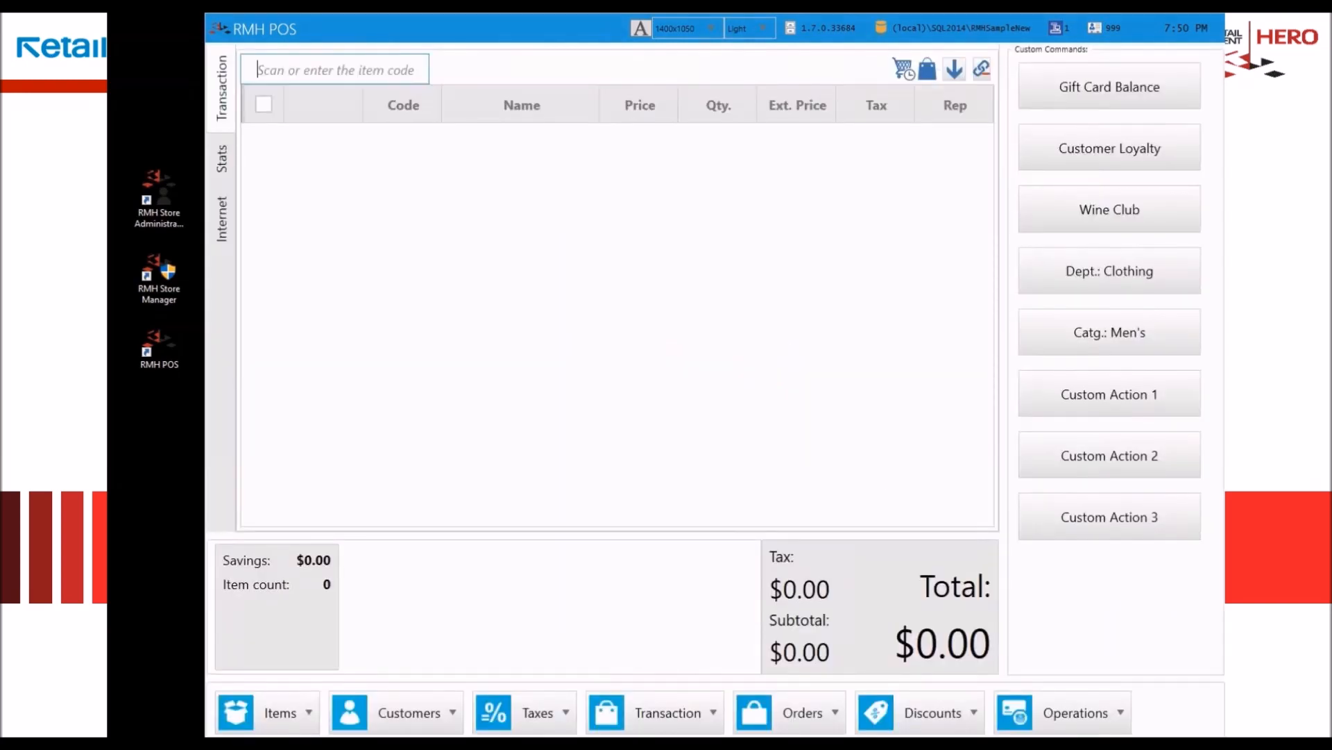
Step: Add the 3-Wheel Scooter, the Microwave Owen, and the 3-Cube Storage for TVs to a new transaction from the full item list
{"action": "left_click", "coordinate": [660, 370]}
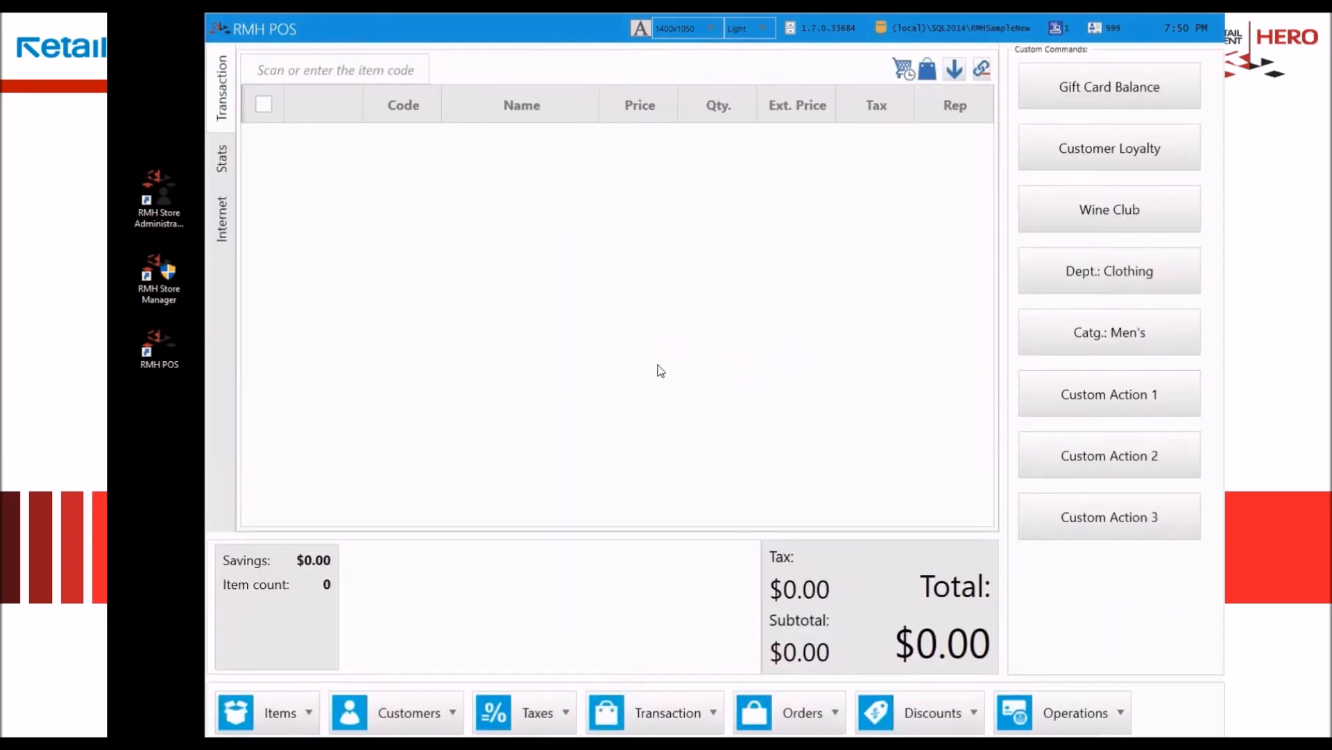
{"action": "key", "text": "F2"}
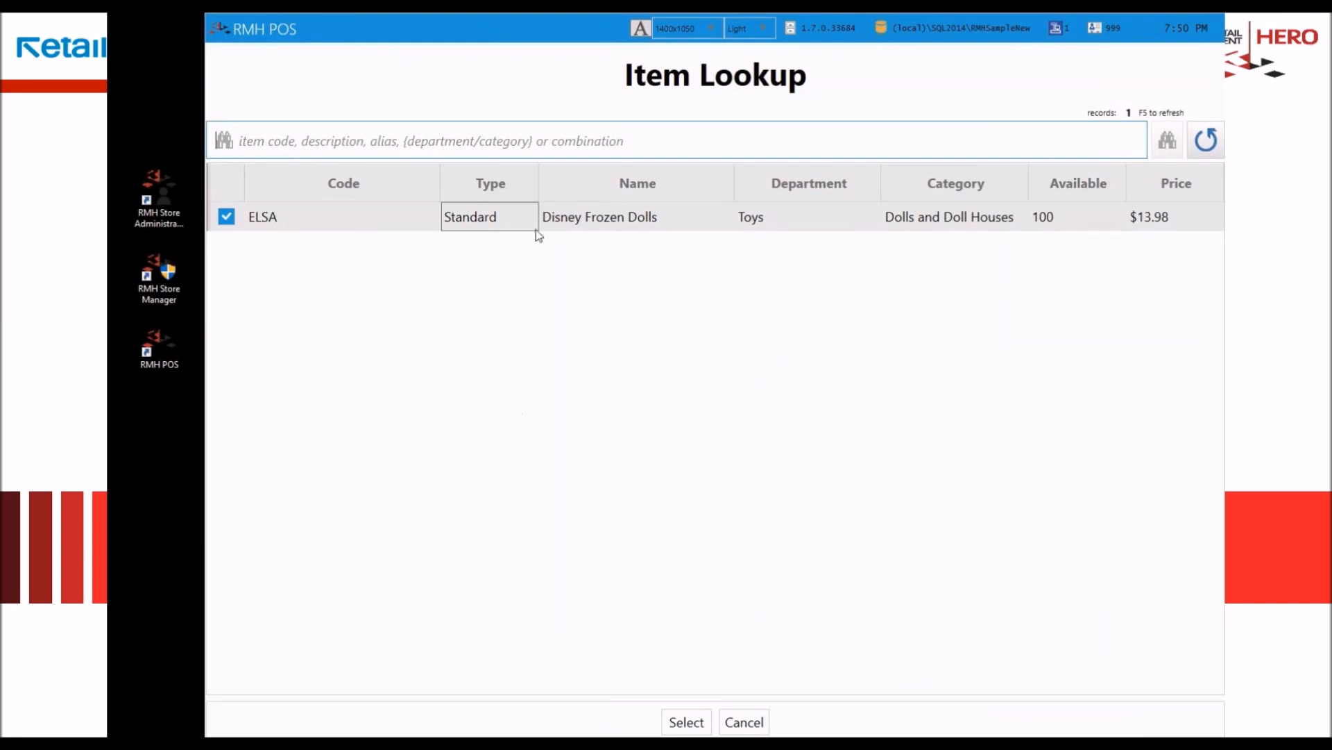
{"action": "key", "text": "F5"}
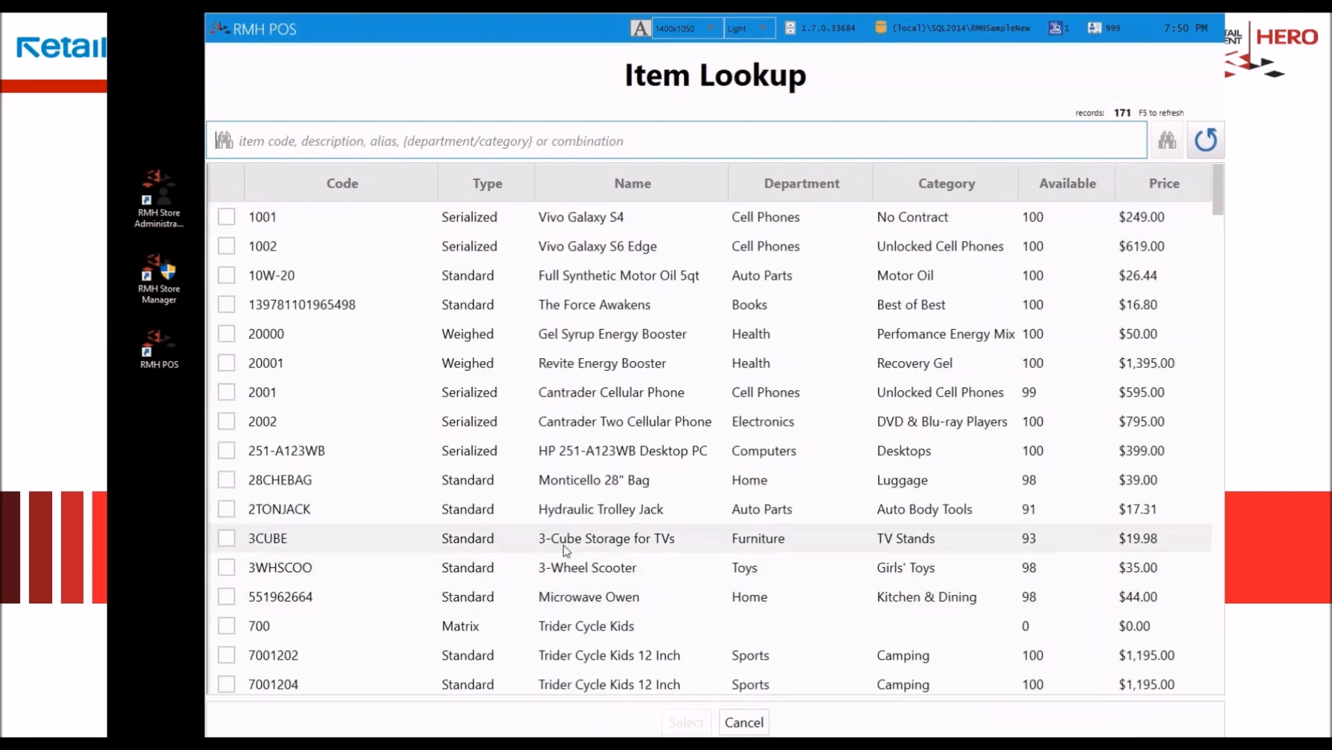
{"action": "double_click", "coordinate": [480, 577]}
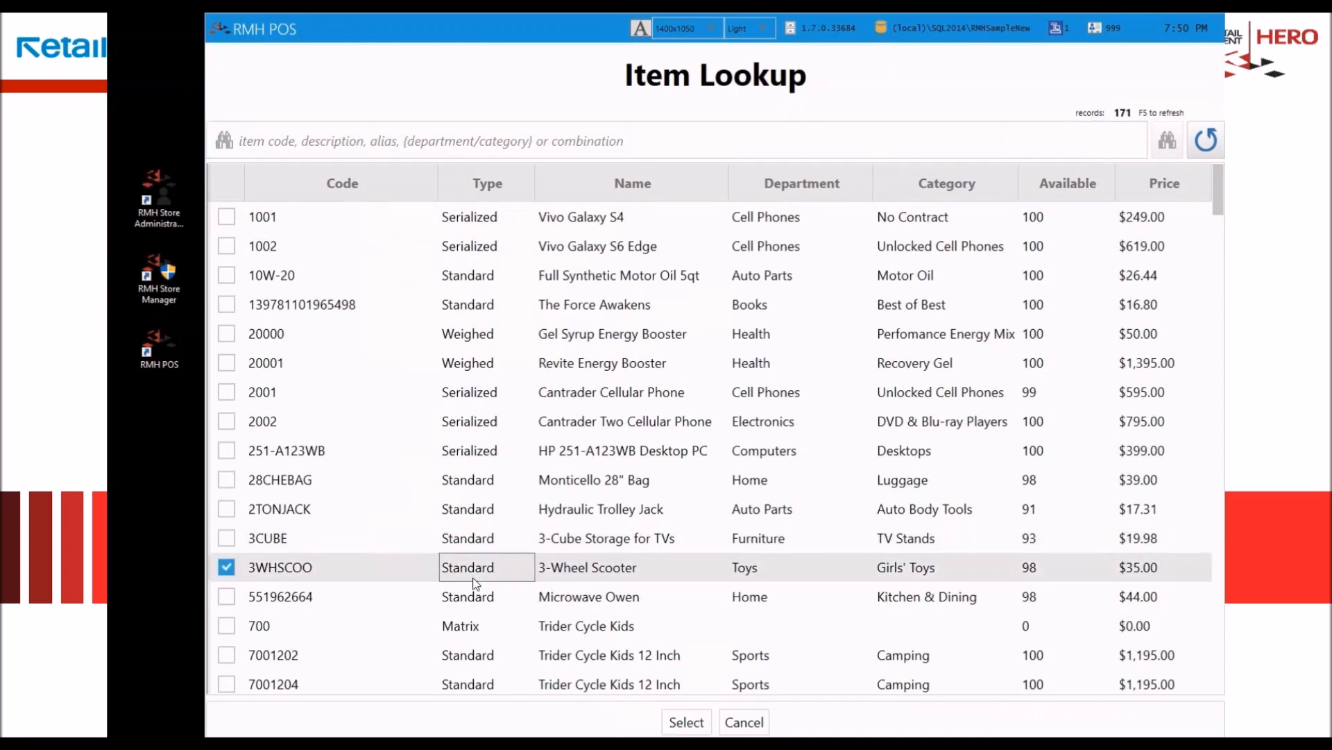
{"action": "key", "text": "F2"}
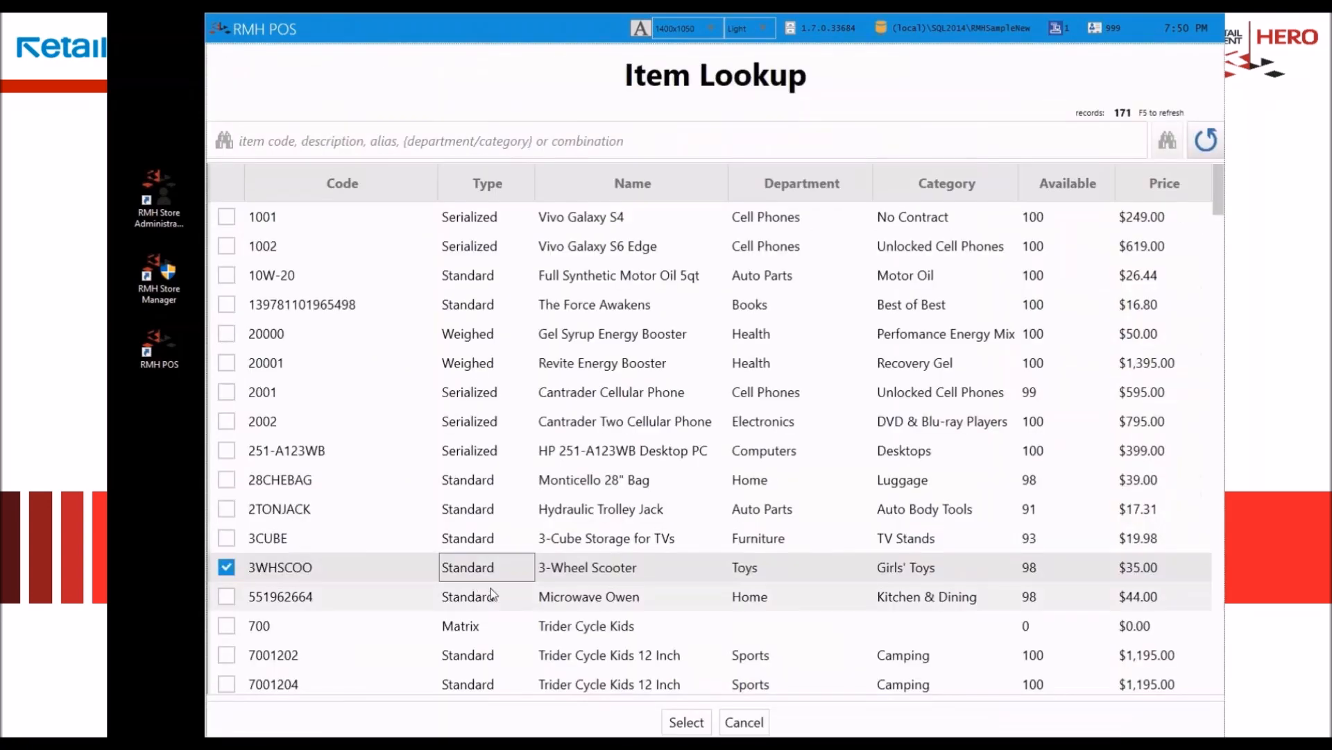
{"action": "double_click", "coordinate": [489, 590]}
{"action": "key", "text": "F2"}
{"action": "double_click", "coordinate": [532, 539]}
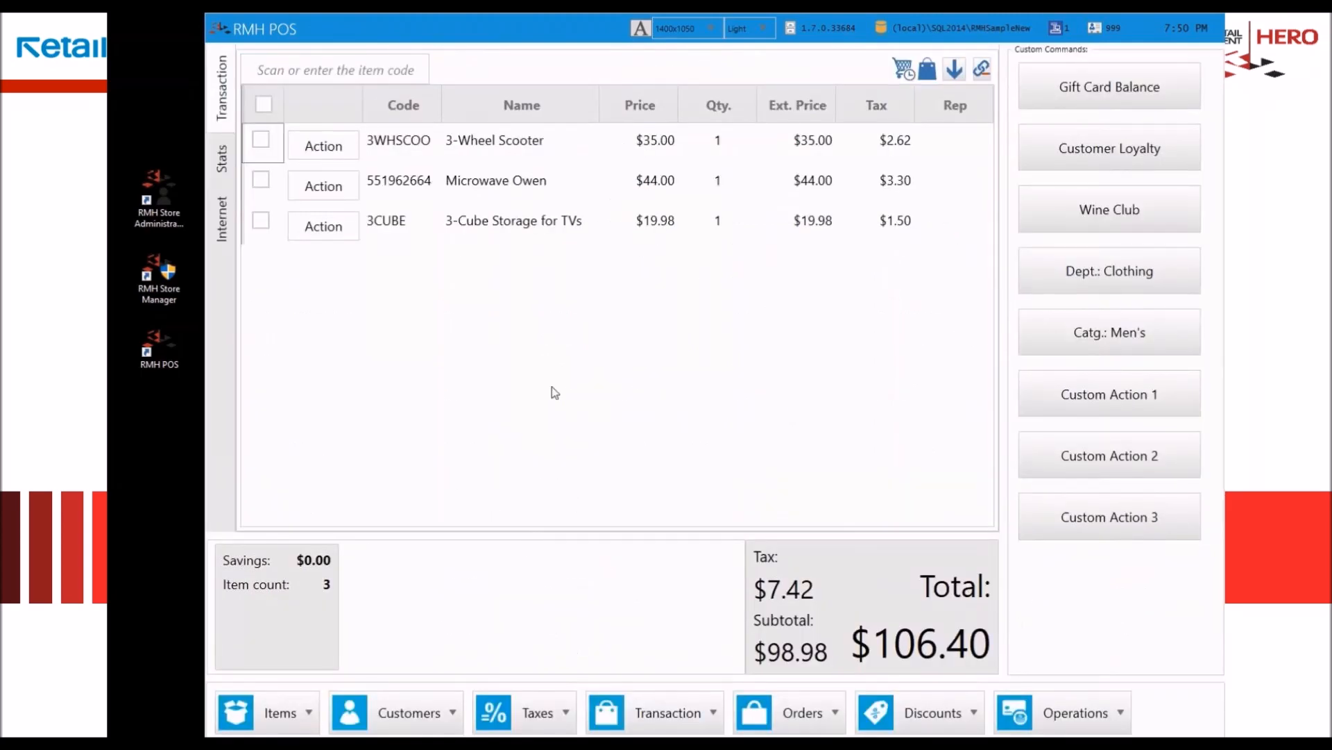
Step: Look over the taxes available for the whole transaction, such as VAT and GST, without applying one
{"action": "left_click", "coordinate": [555, 718]}
{"action": "mouse_move", "coordinate": [528, 632]}
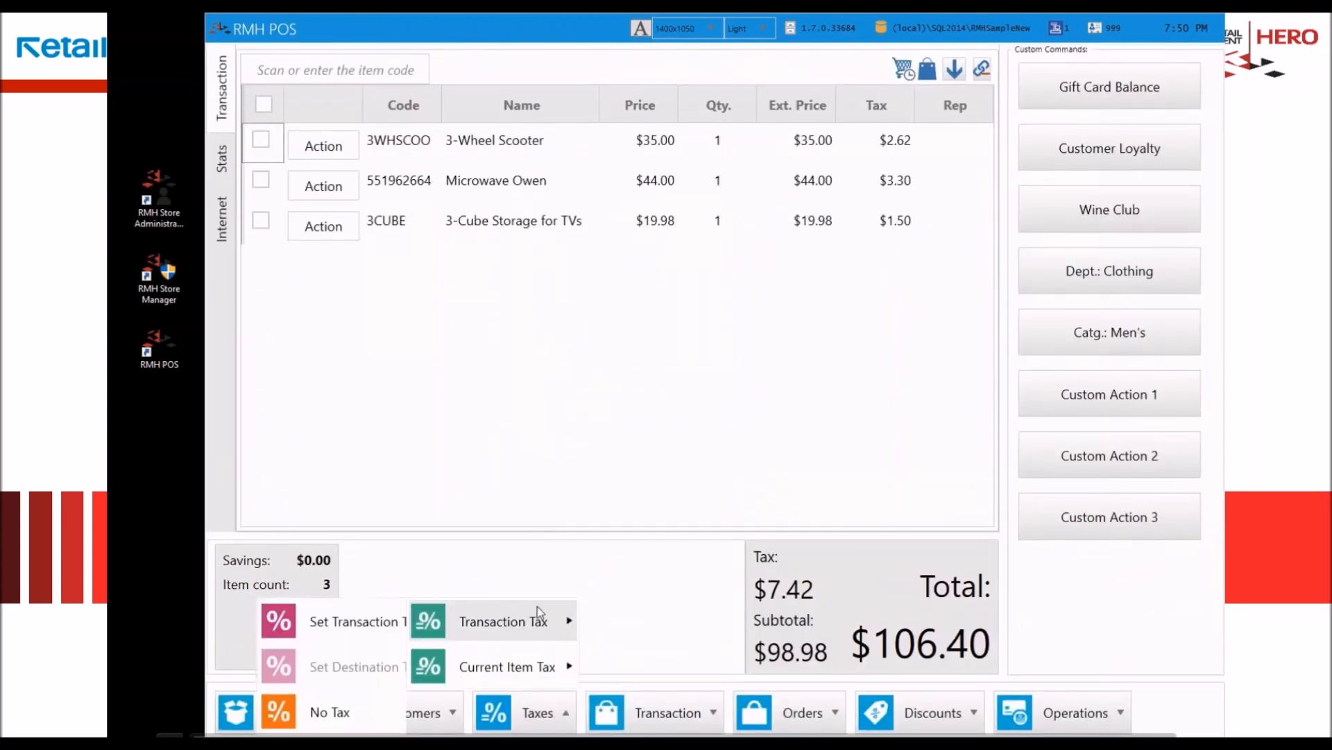
{"action": "left_click", "coordinate": [309, 624]}
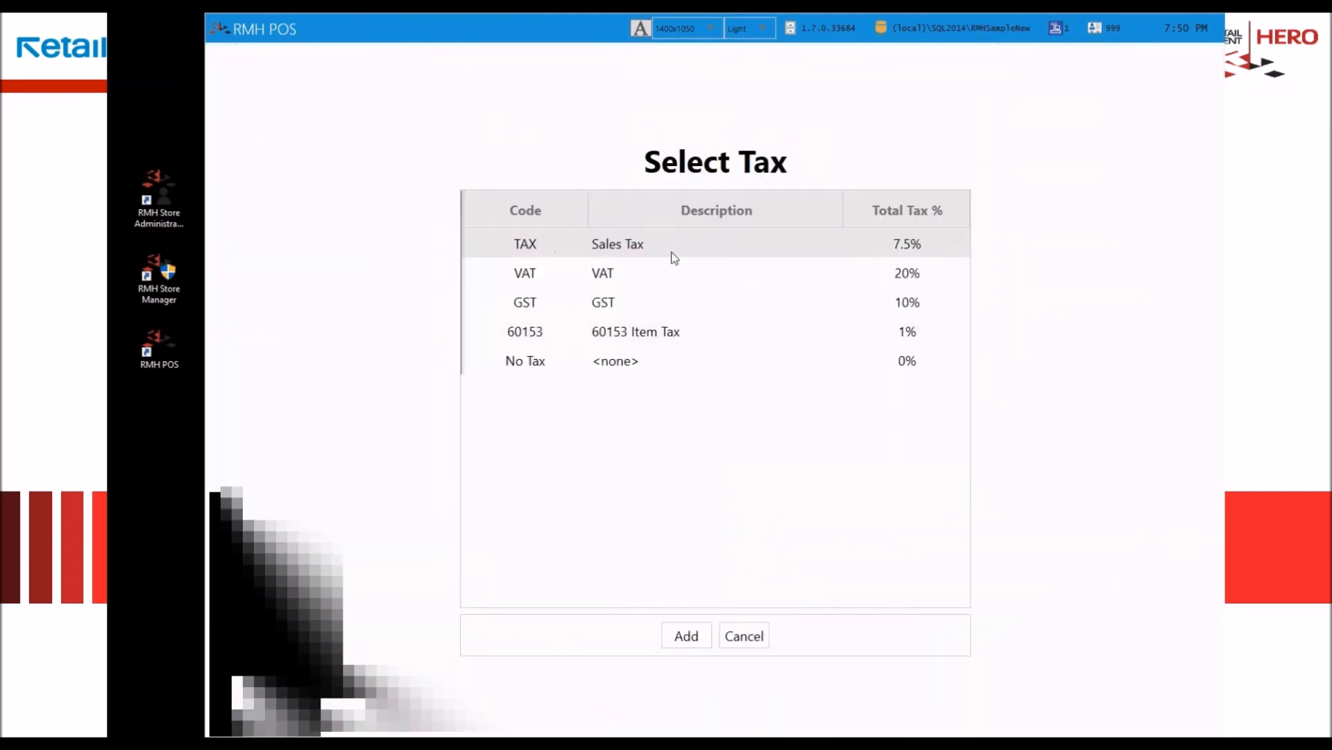
{"action": "left_click", "coordinate": [605, 279]}
{"action": "left_click", "coordinate": [609, 306]}
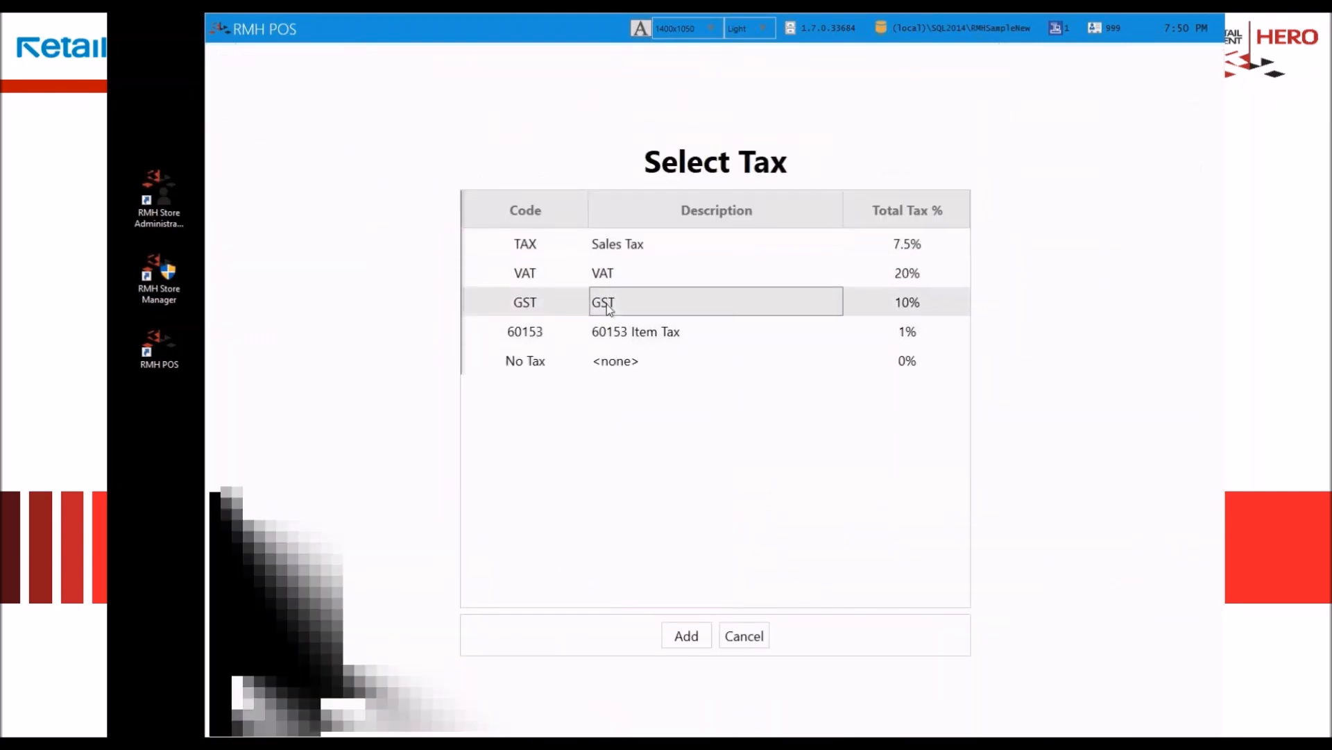
{"action": "left_click", "coordinate": [748, 641]}
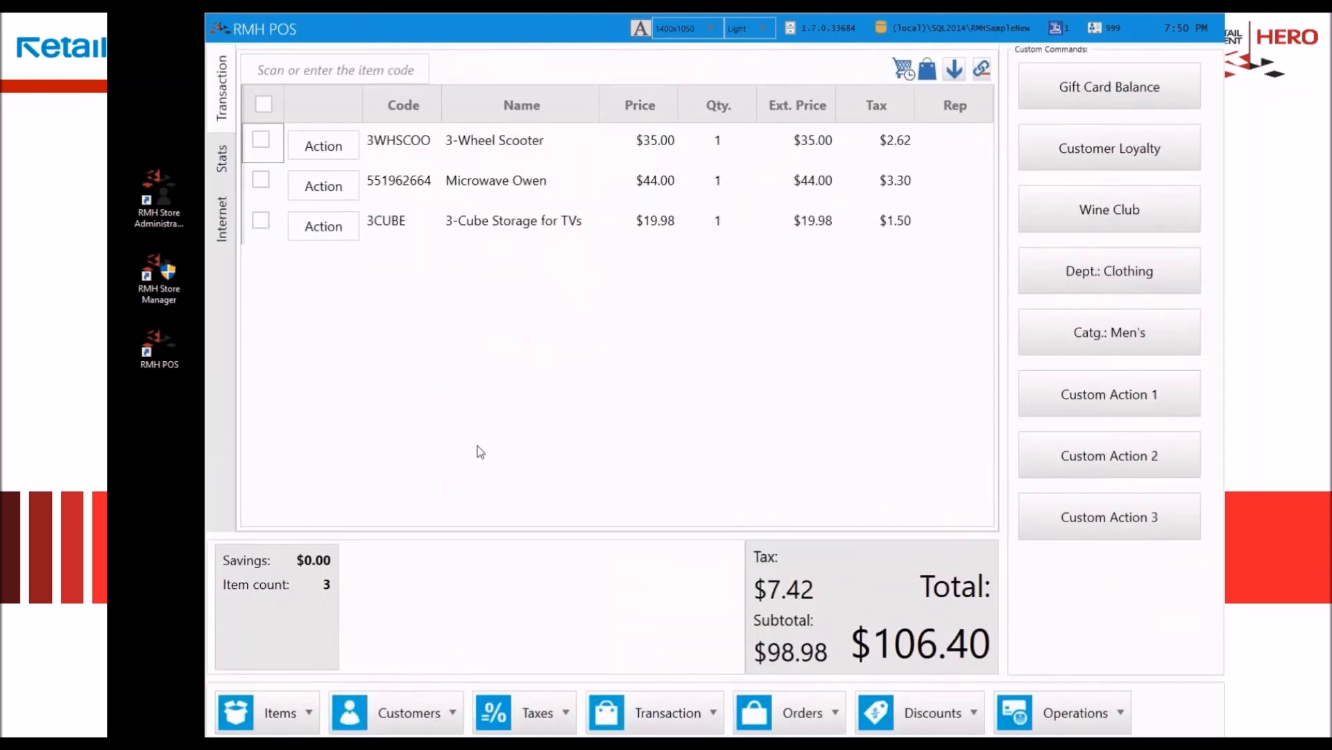
Step: Reload the customer list and assign its first customer to the transaction
{"action": "left_click", "coordinate": [421, 717]}
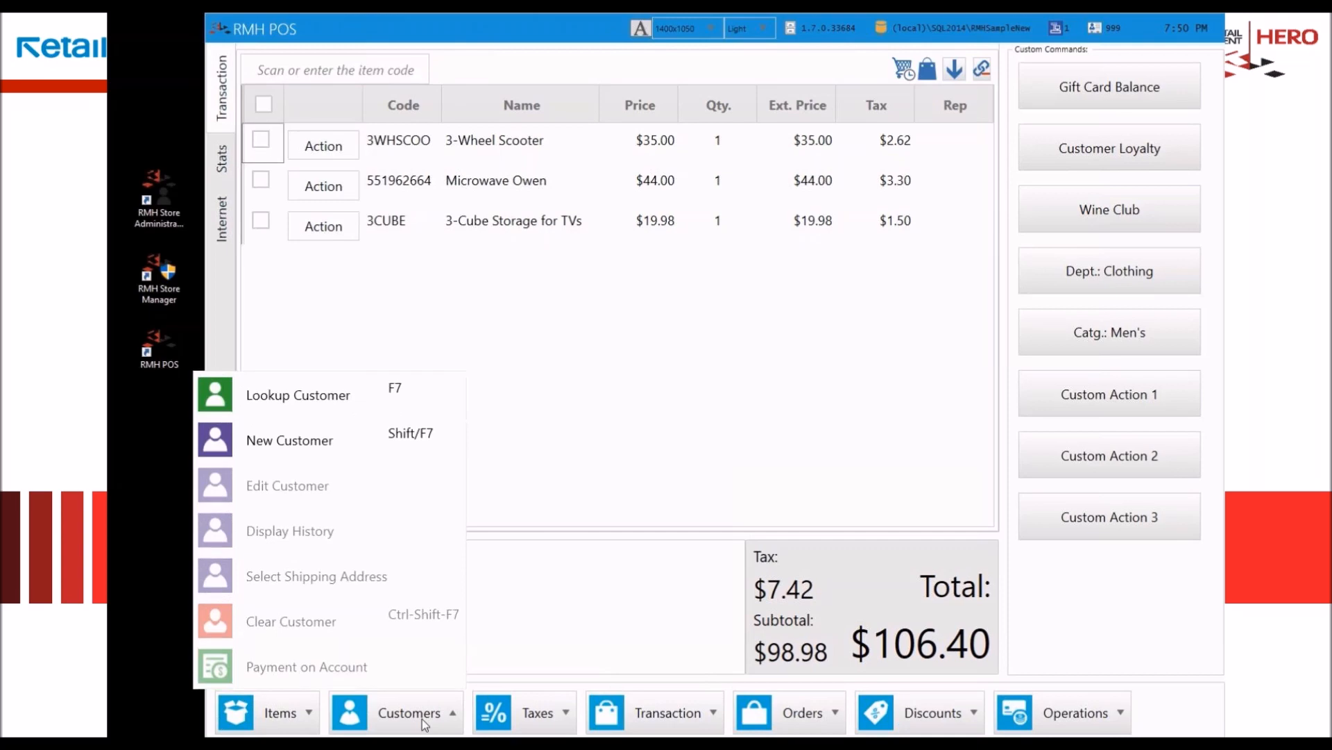
{"action": "left_click", "coordinate": [394, 402]}
{"action": "key", "text": "F5"}
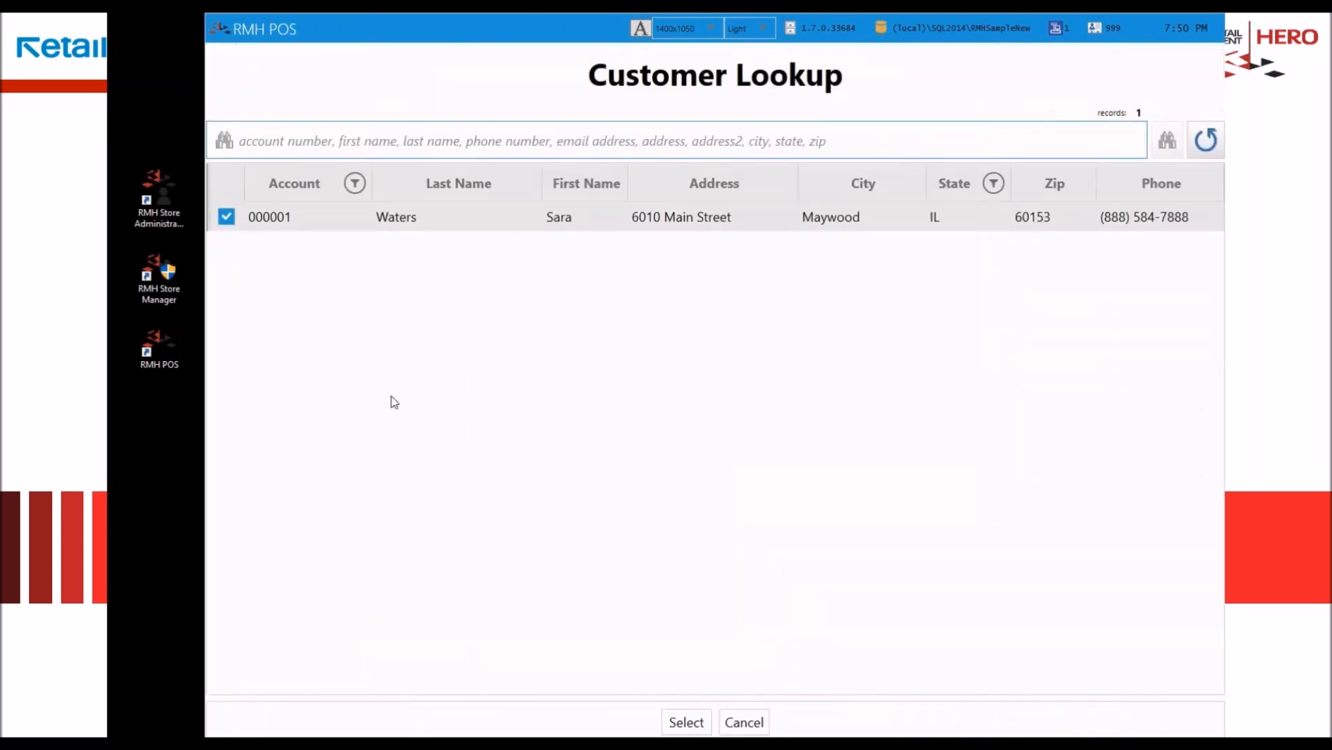
{"action": "left_click", "coordinate": [701, 222]}
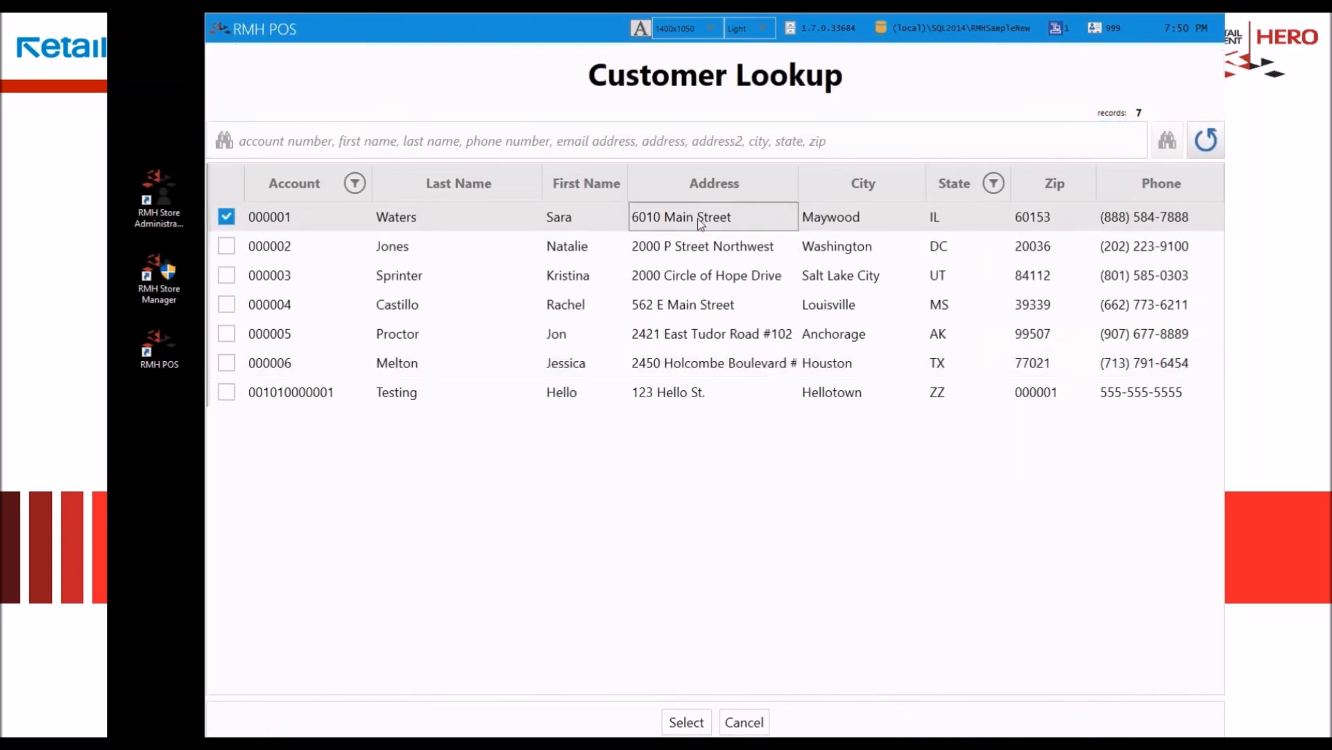
{"action": "double_click", "coordinate": [691, 220]}
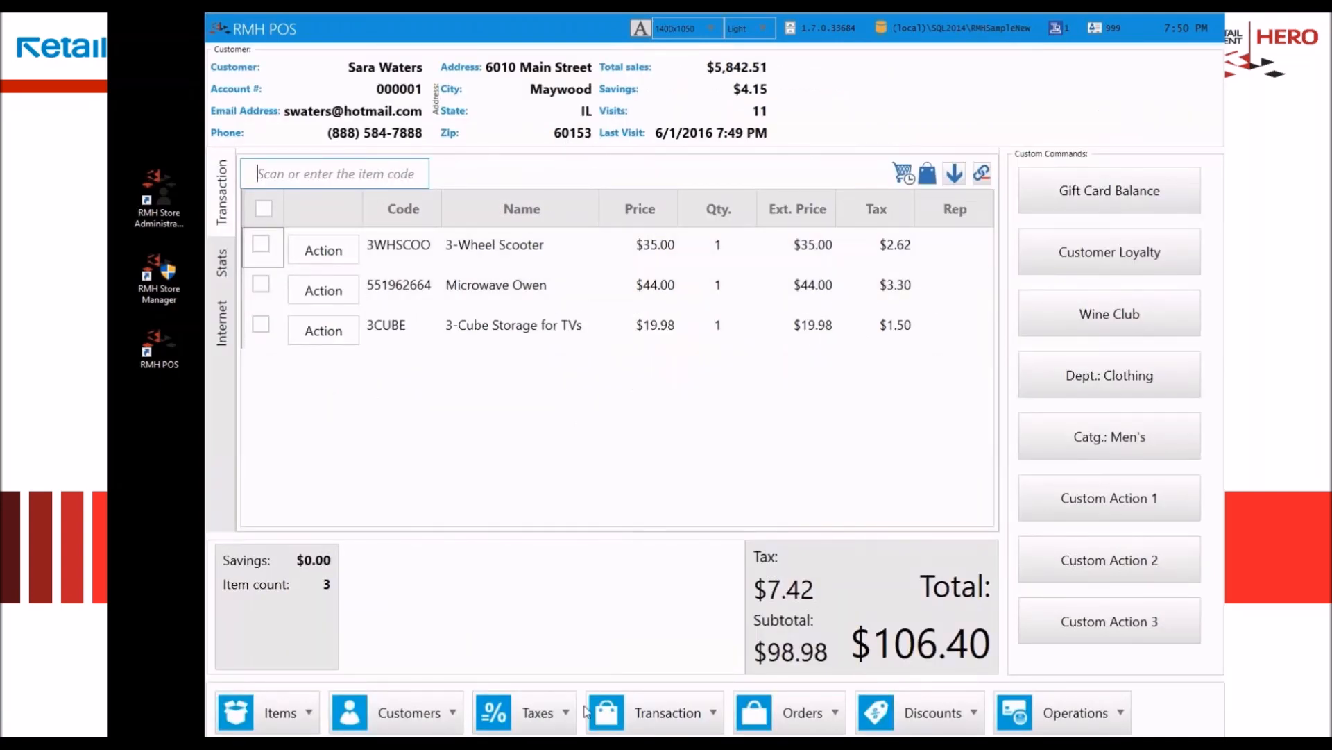
{"action": "left_click", "coordinate": [550, 724]}
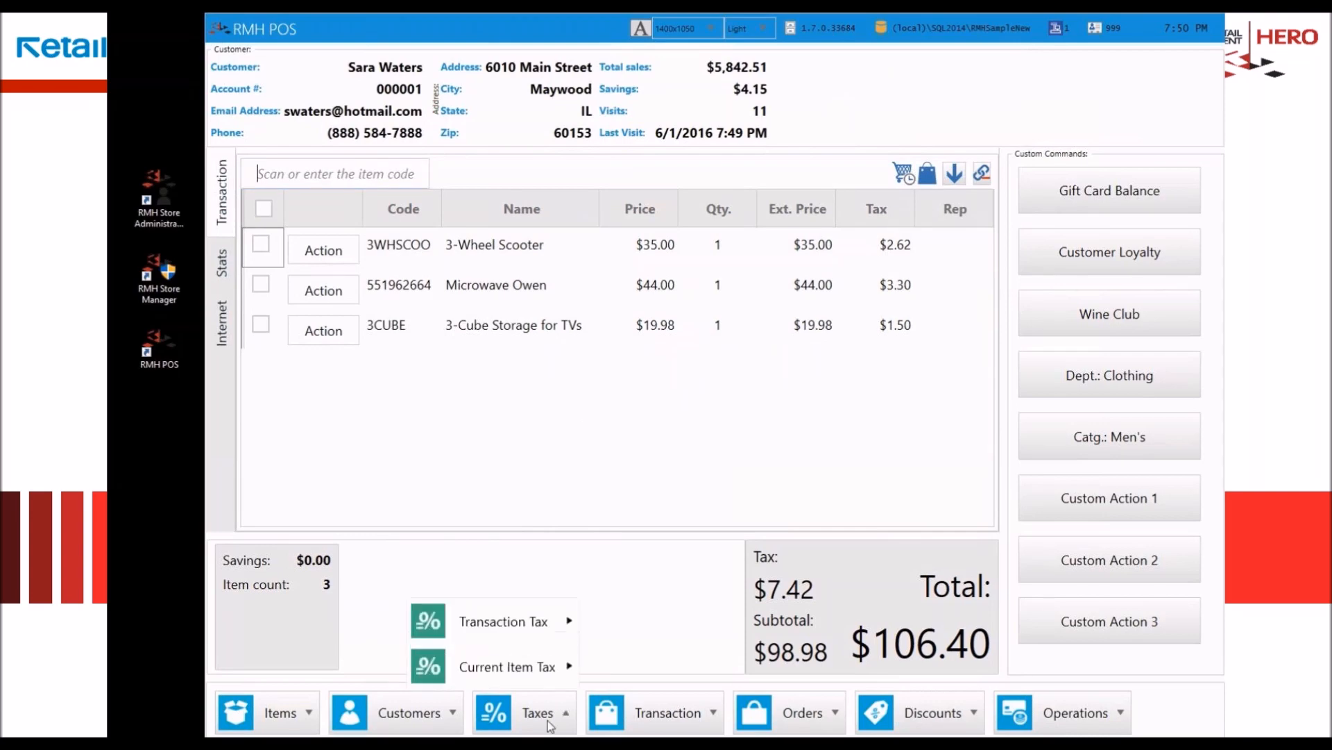
{"action": "mouse_move", "coordinate": [521, 625]}
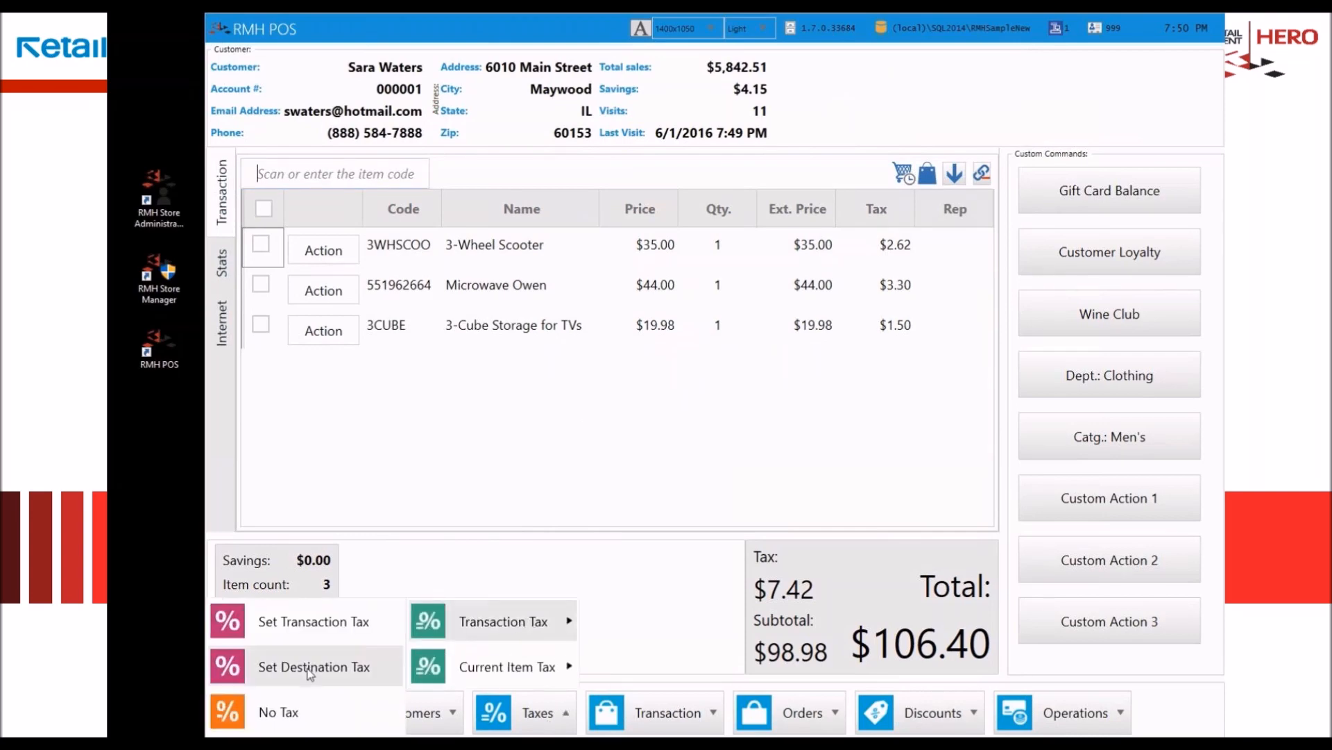
{"action": "left_click", "coordinate": [850, 432]}
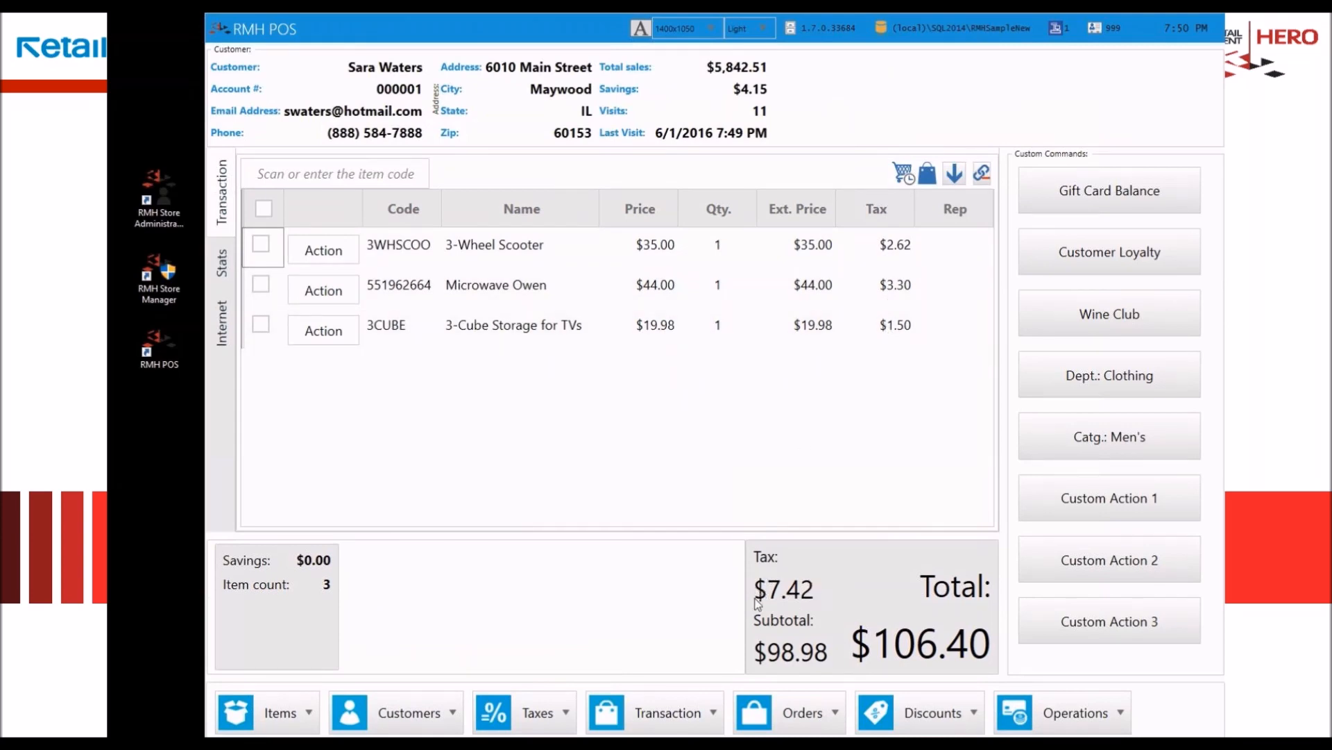
Step: Turn the No Tax option on for the whole transaction and back off again
{"action": "left_click", "coordinate": [549, 723]}
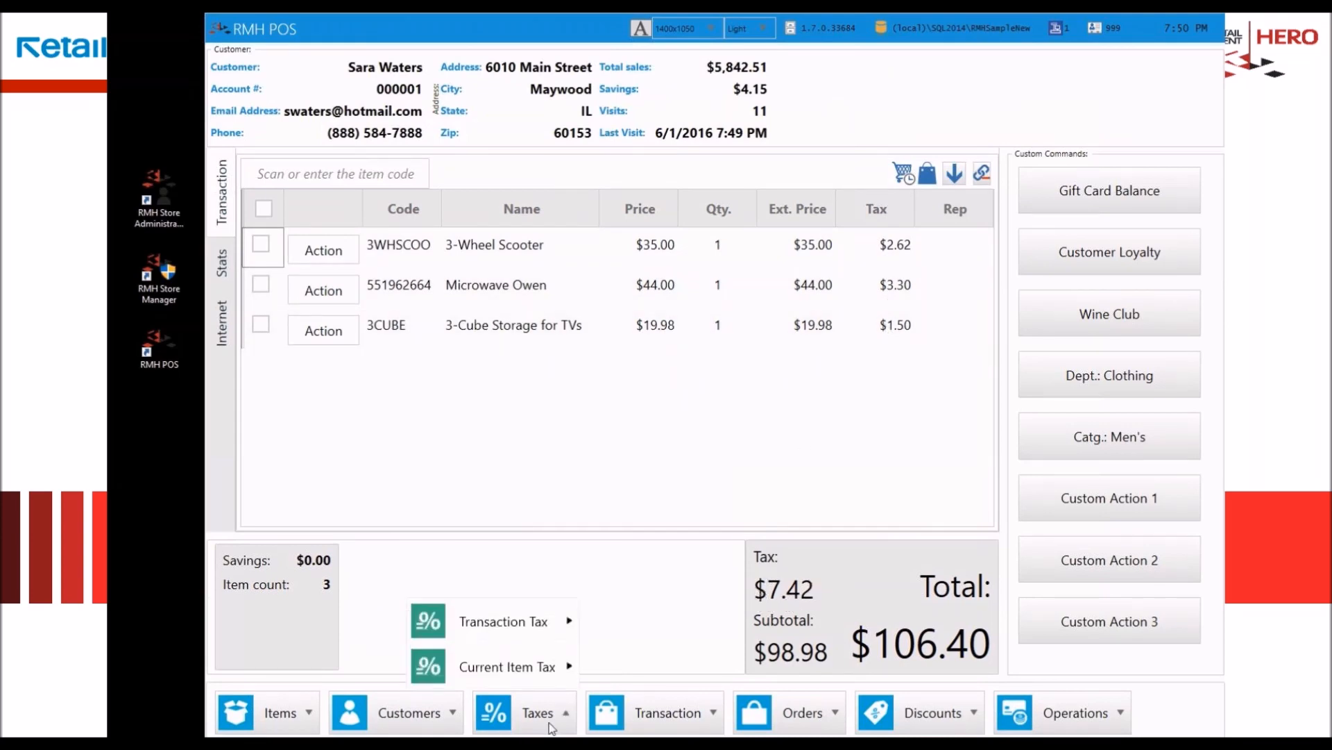
{"action": "mouse_move", "coordinate": [546, 623]}
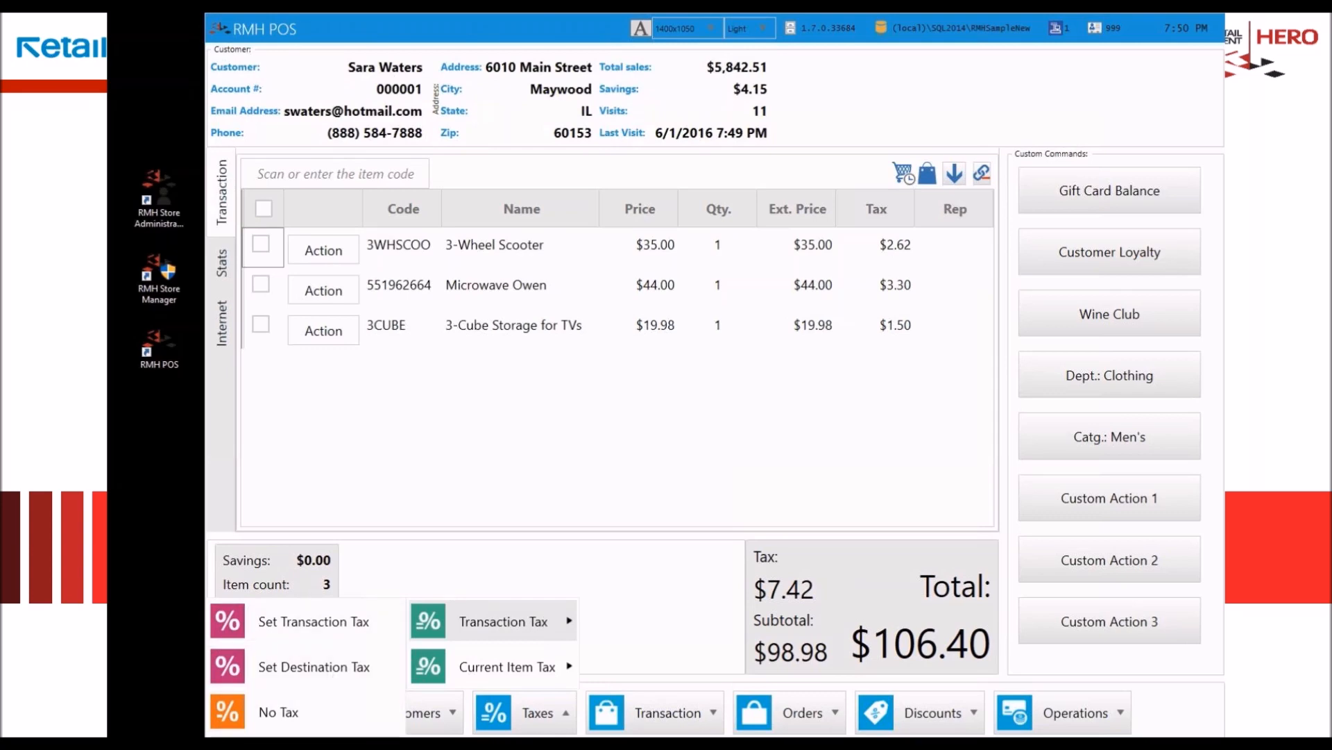
{"action": "left_click", "coordinate": [278, 712]}
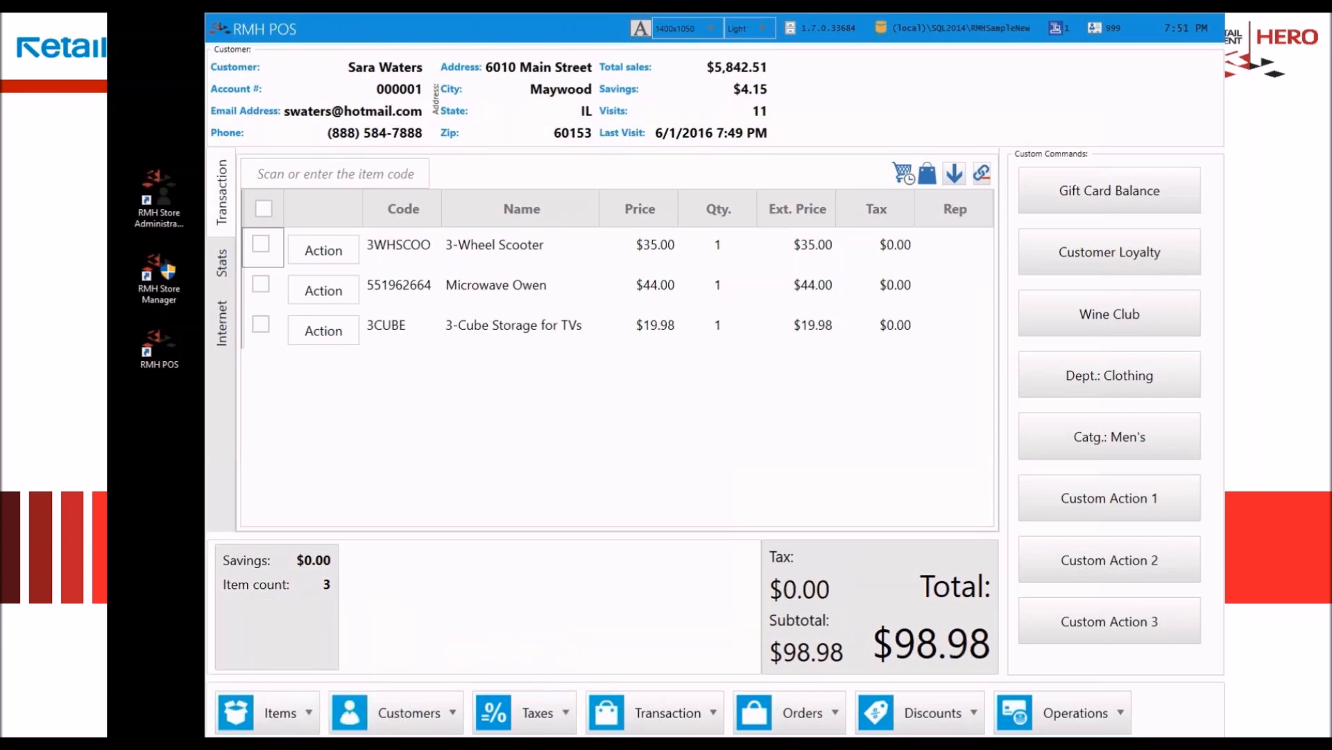
{"action": "left_click", "coordinate": [548, 722]}
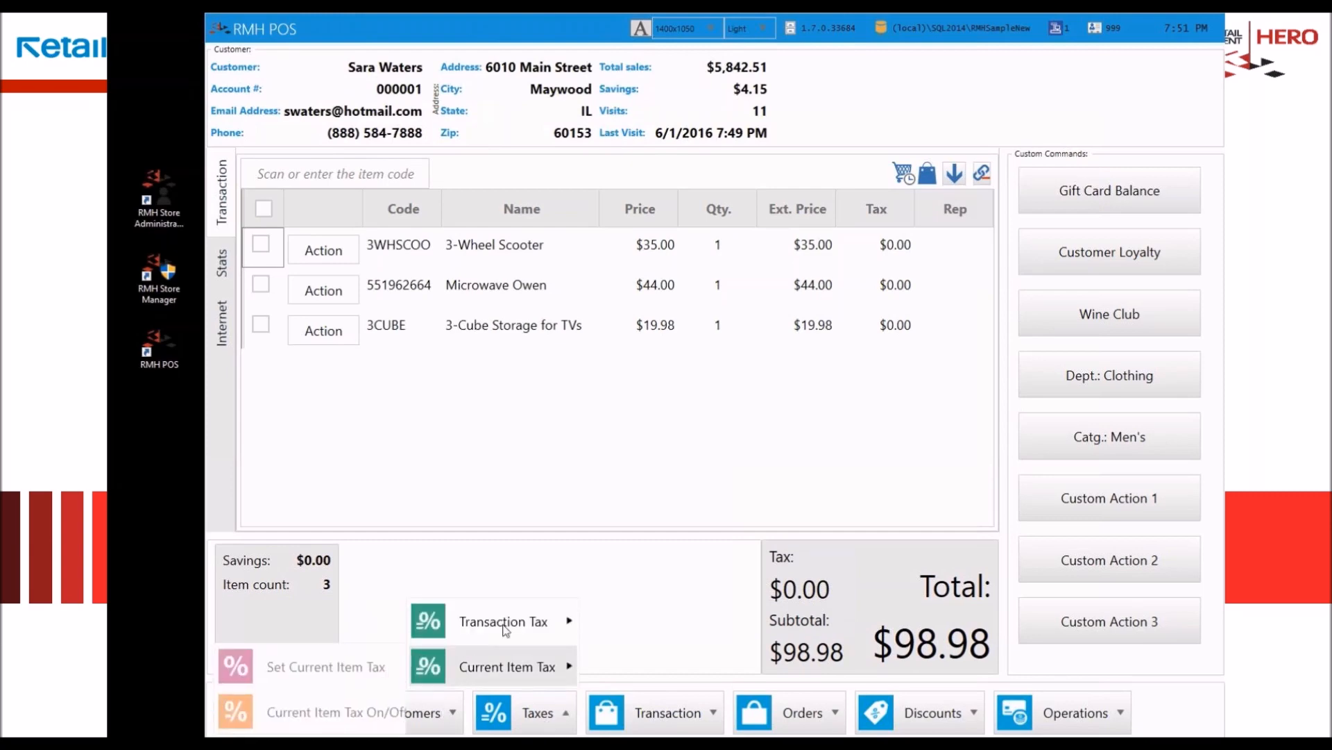
{"action": "mouse_move", "coordinate": [506, 626]}
{"action": "left_click", "coordinate": [295, 713]}
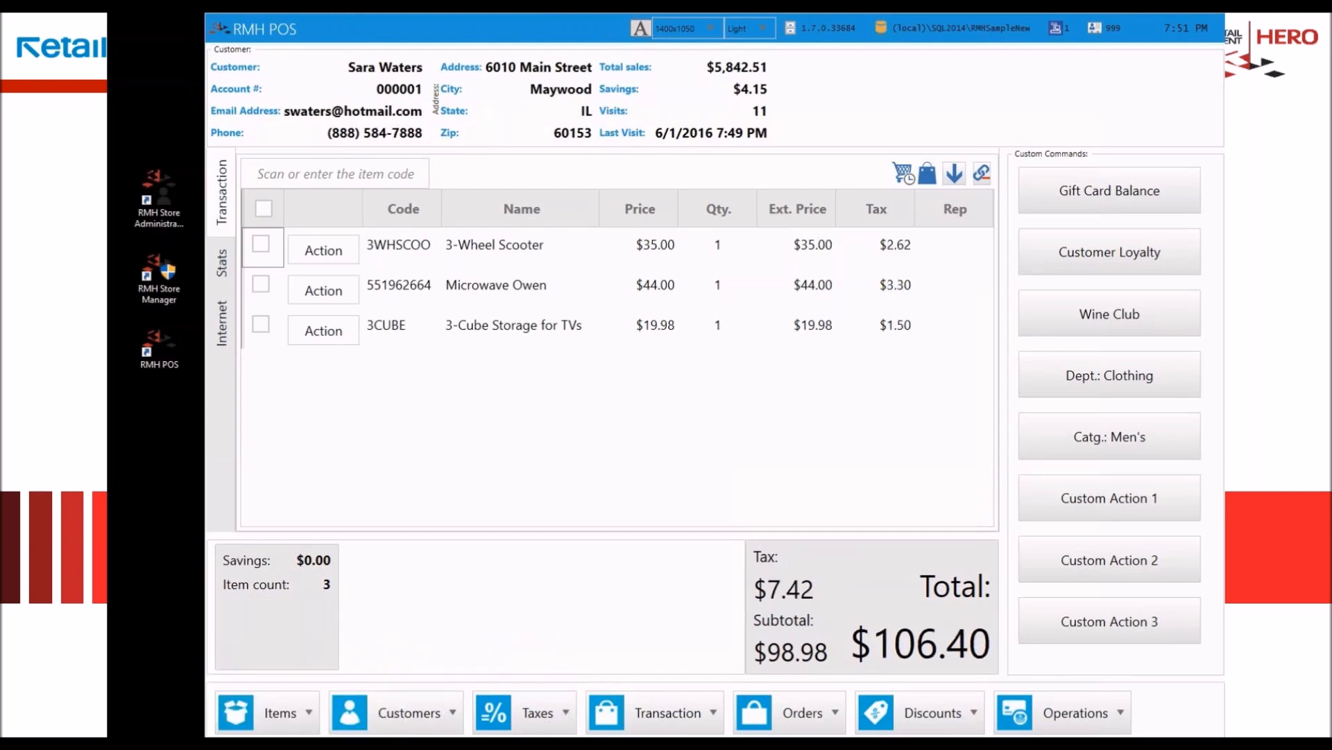
Step: Apply the destination tax for the customer's location to the whole transaction
{"action": "left_click", "coordinate": [561, 724]}
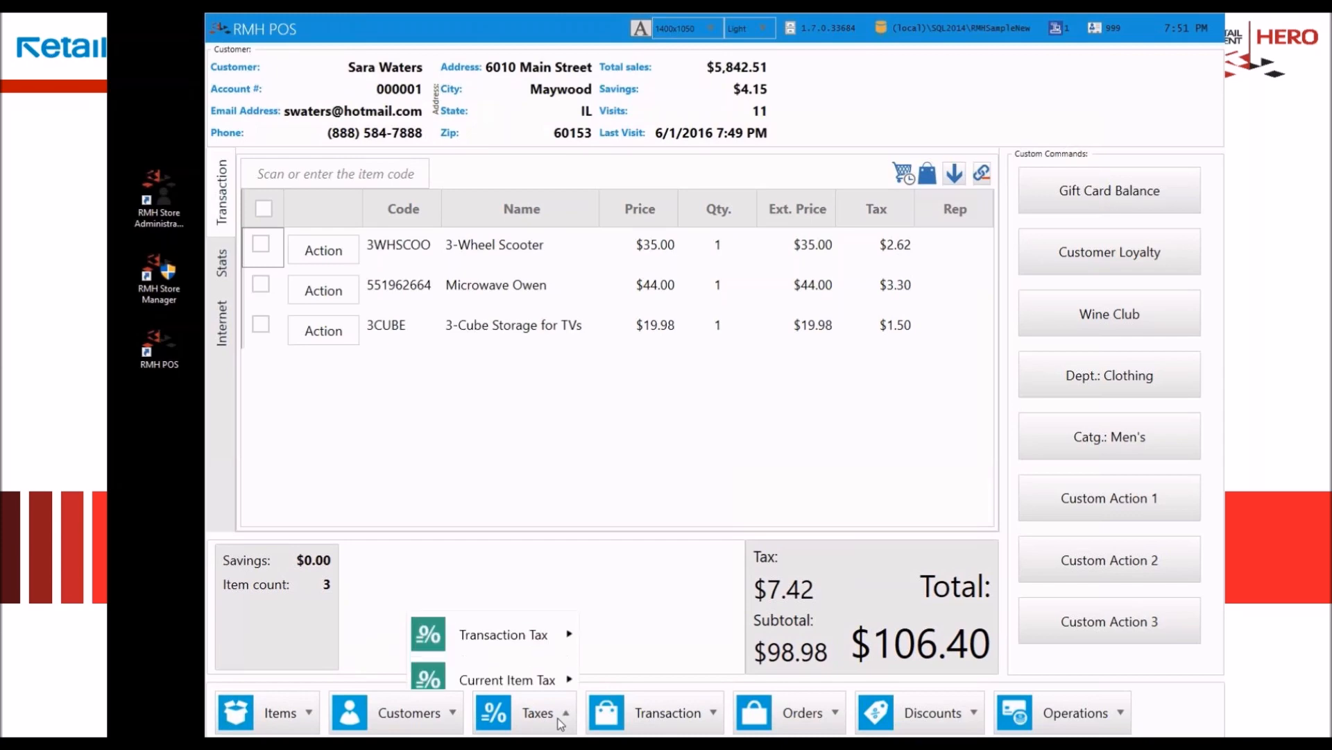
{"action": "mouse_move", "coordinate": [558, 624]}
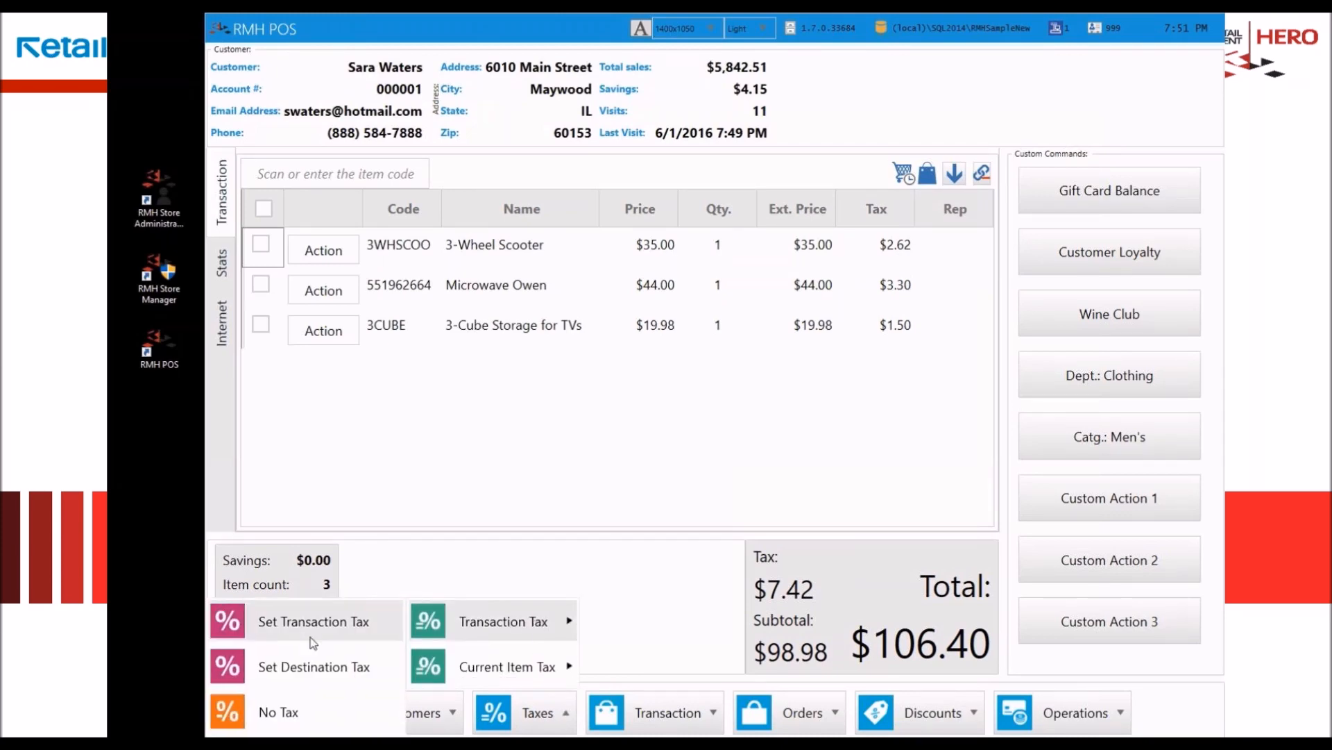
{"action": "left_click", "coordinate": [289, 671]}
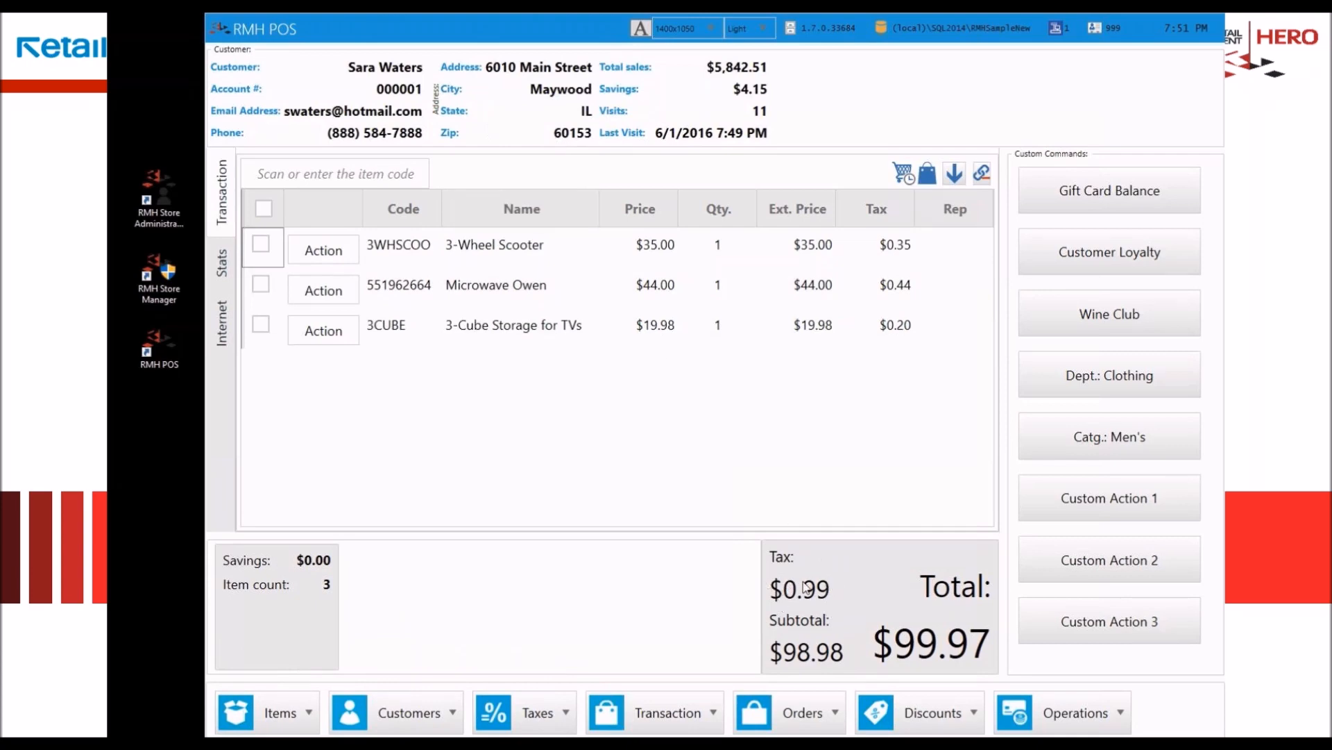
Step: Tender the transaction with $100.00 in cash
{"action": "left_click", "coordinate": [868, 597]}
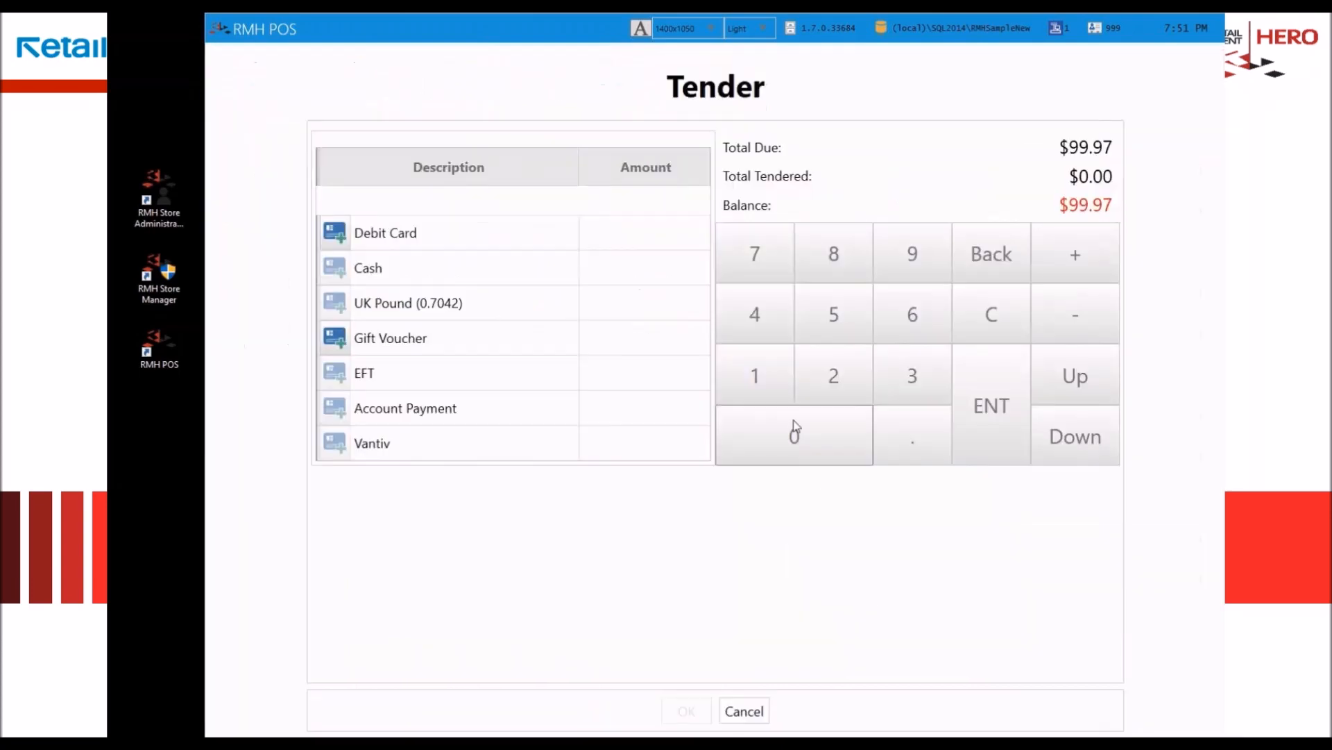
{"action": "left_click", "coordinate": [678, 268]}
{"action": "type", "text": "100.0"}
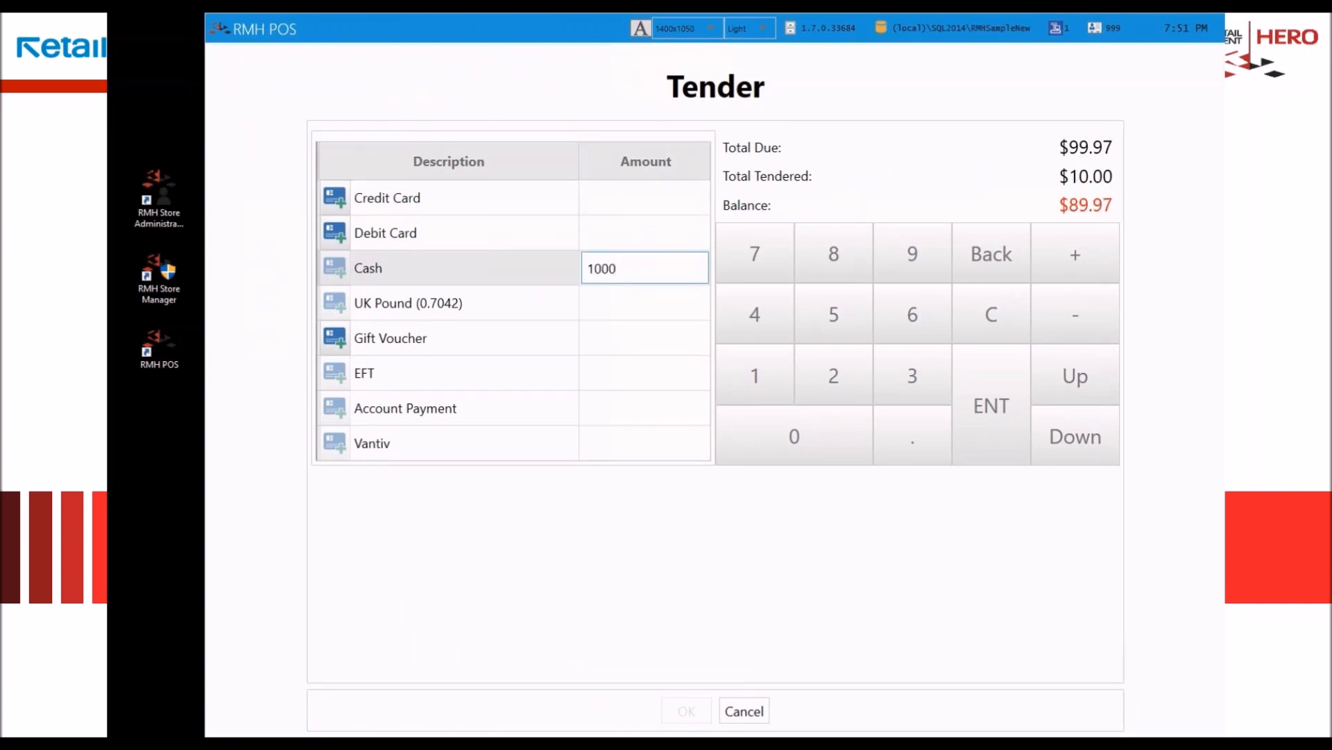
{"action": "type", "text": "0"}
{"action": "key", "text": "Return"}
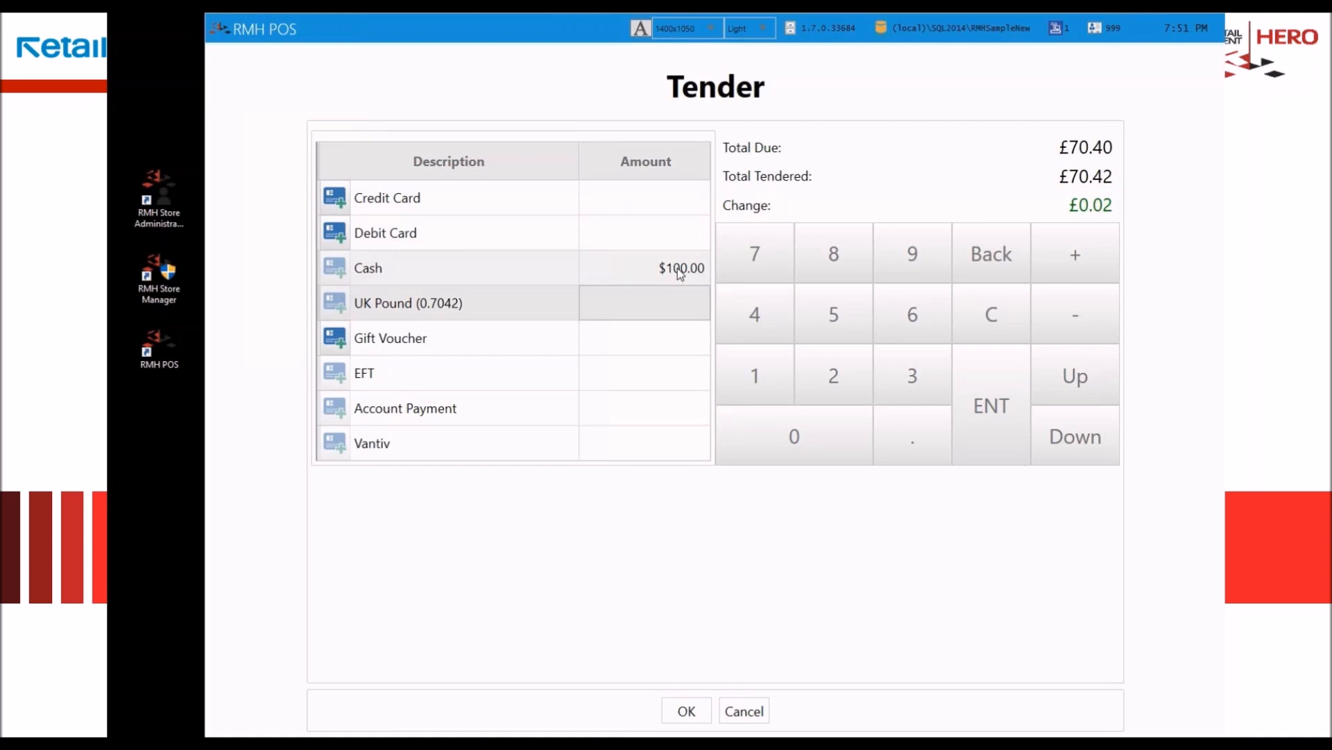
{"action": "left_click", "coordinate": [687, 711]}
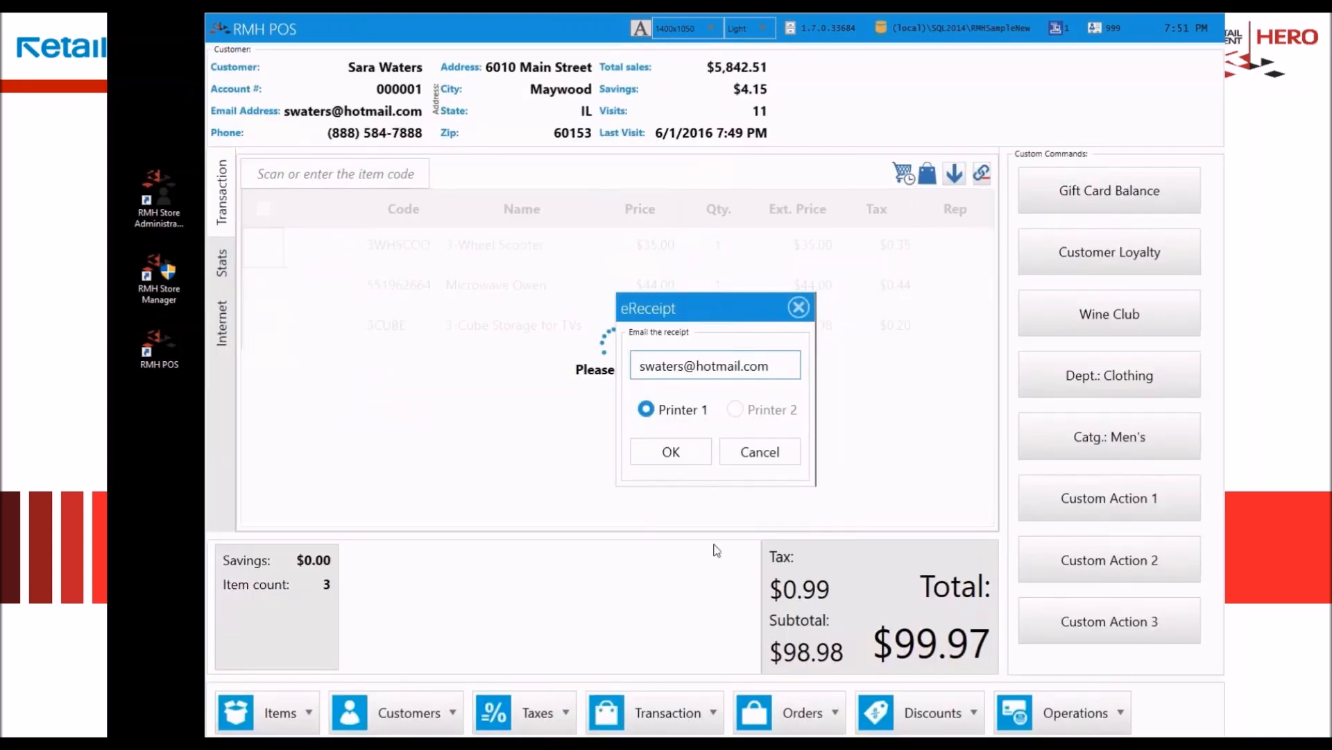
Step: Skip e-mailing the receipt and print it on printer 1 into the OneNote notebook's Unfiled Notes
{"action": "left_click", "coordinate": [725, 452]}
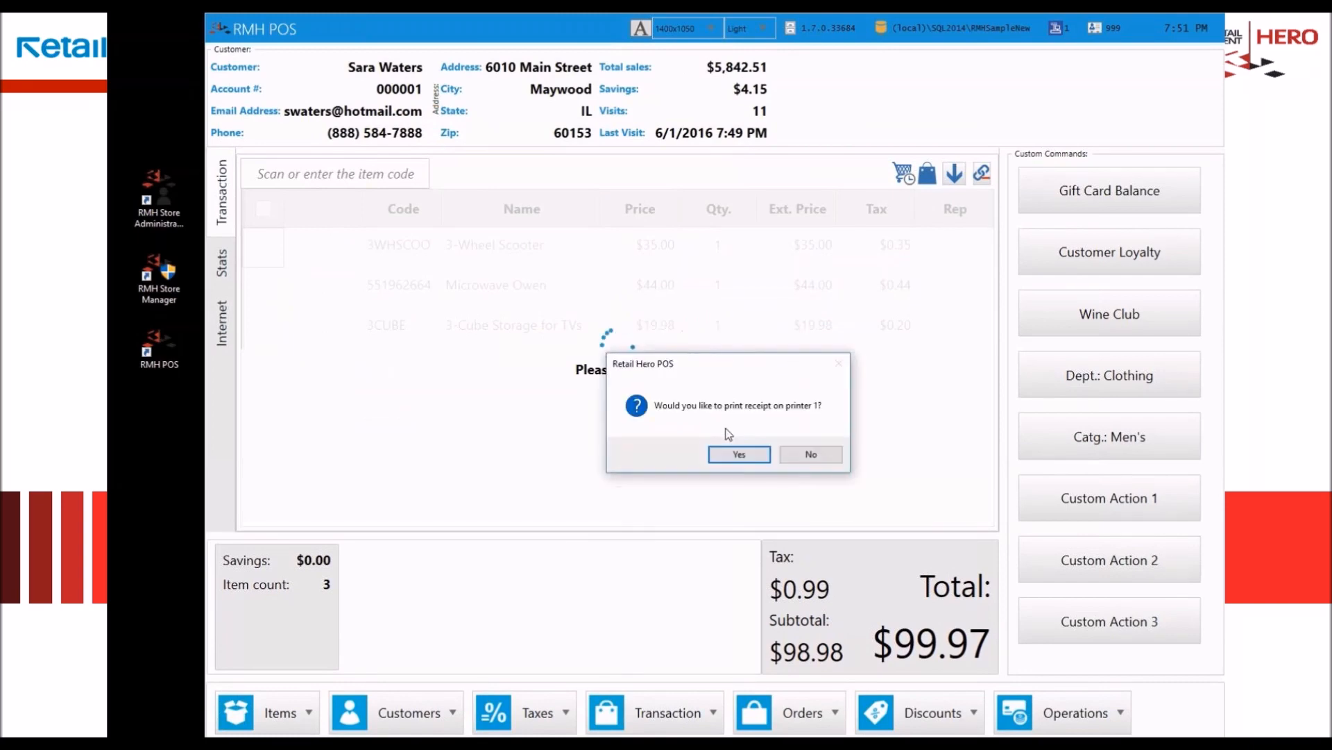
{"action": "left_click", "coordinate": [756, 451]}
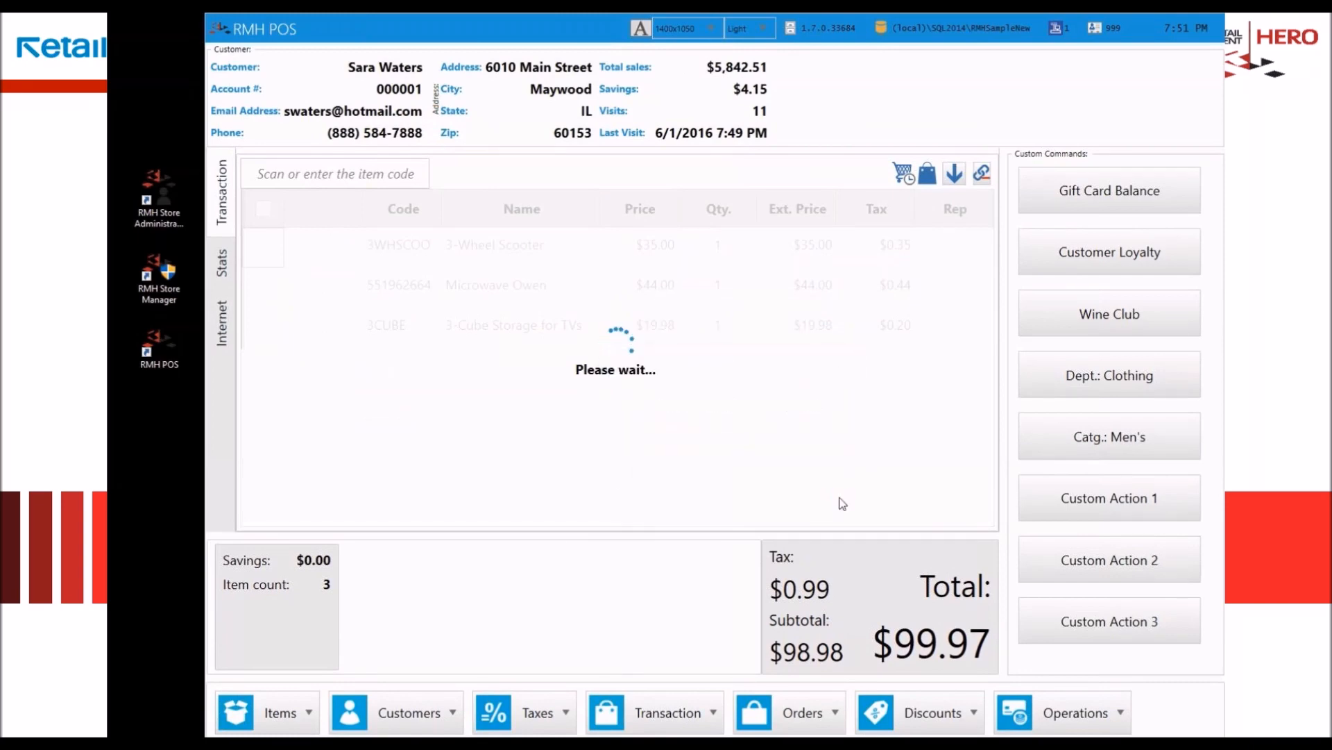
{"action": "left_click", "coordinate": [800, 409]}
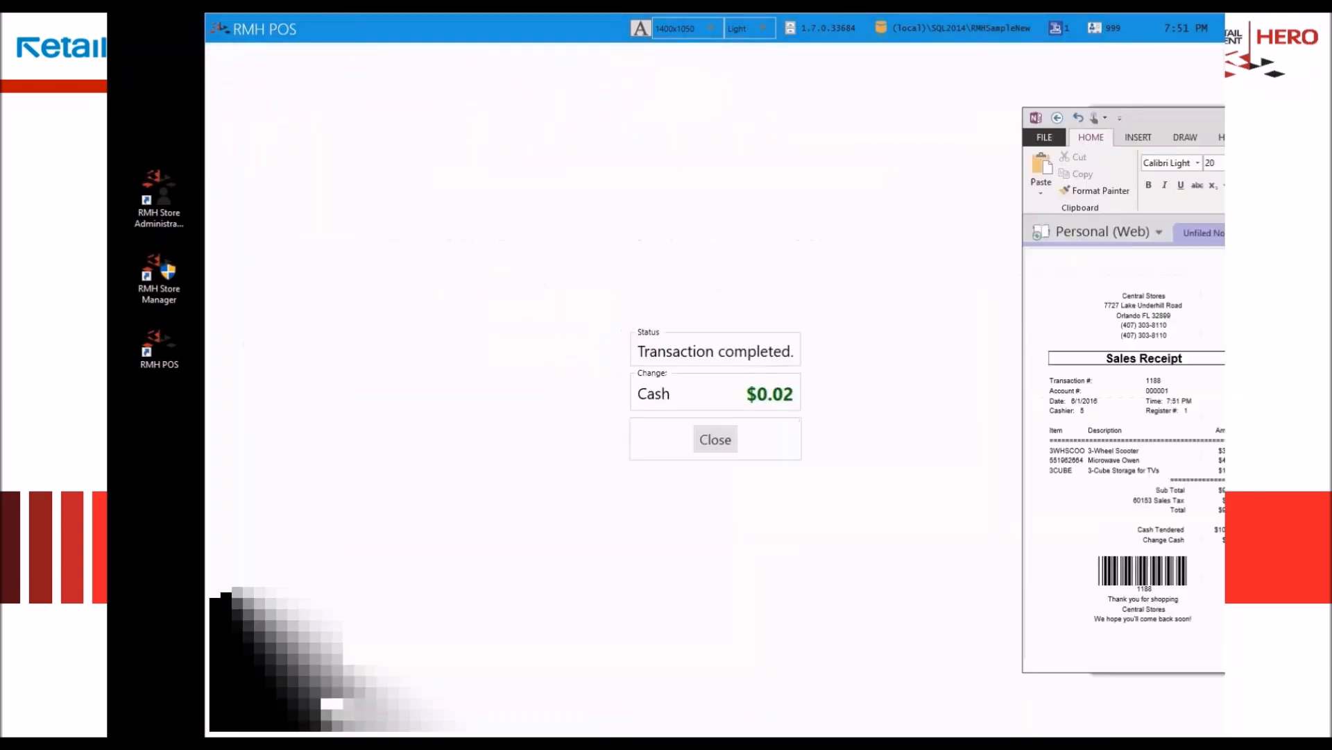
Step: Examine the sales tax line on the printed receipt, and close the printout and the completed transaction
{"action": "left_click_drag", "start_coordinate": [997, 123], "coordinate": [802, 110]}
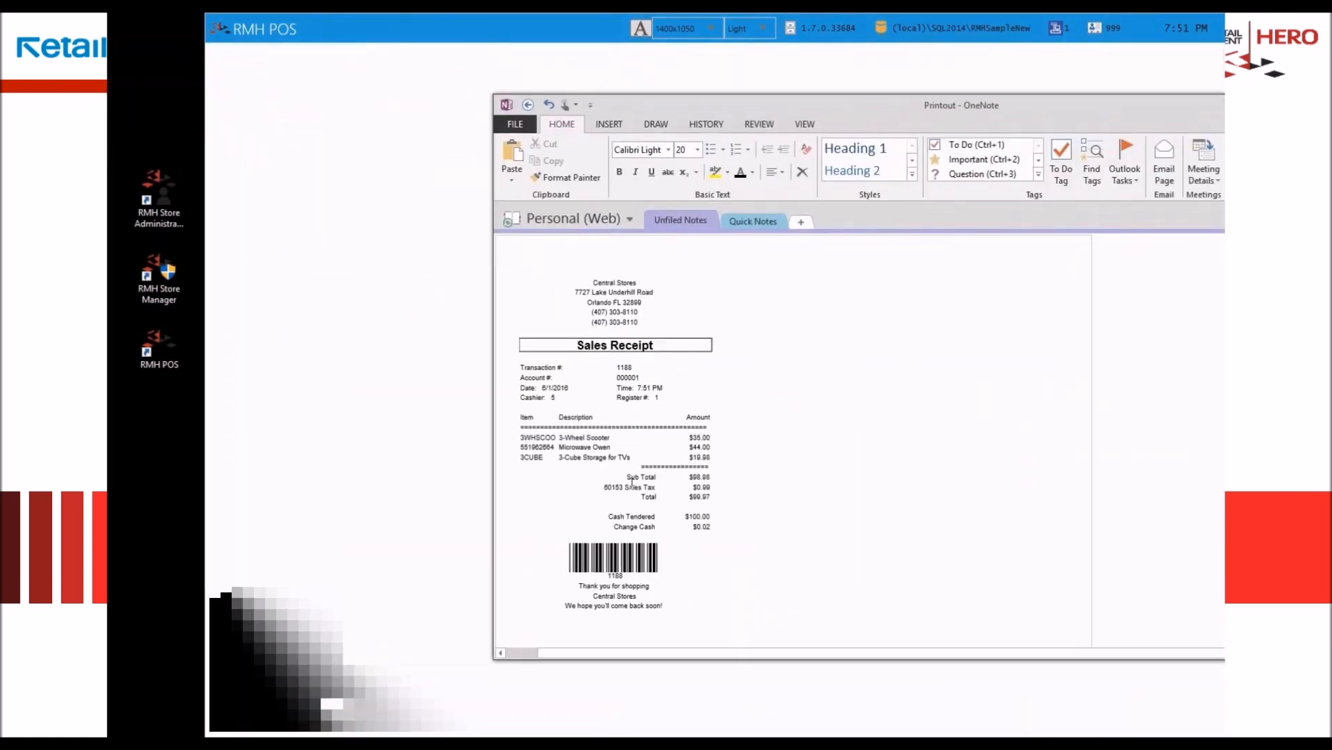
{"action": "left_click_drag", "start_coordinate": [603, 488], "coordinate": [740, 492]}
{"action": "left_click", "coordinate": [788, 490]}
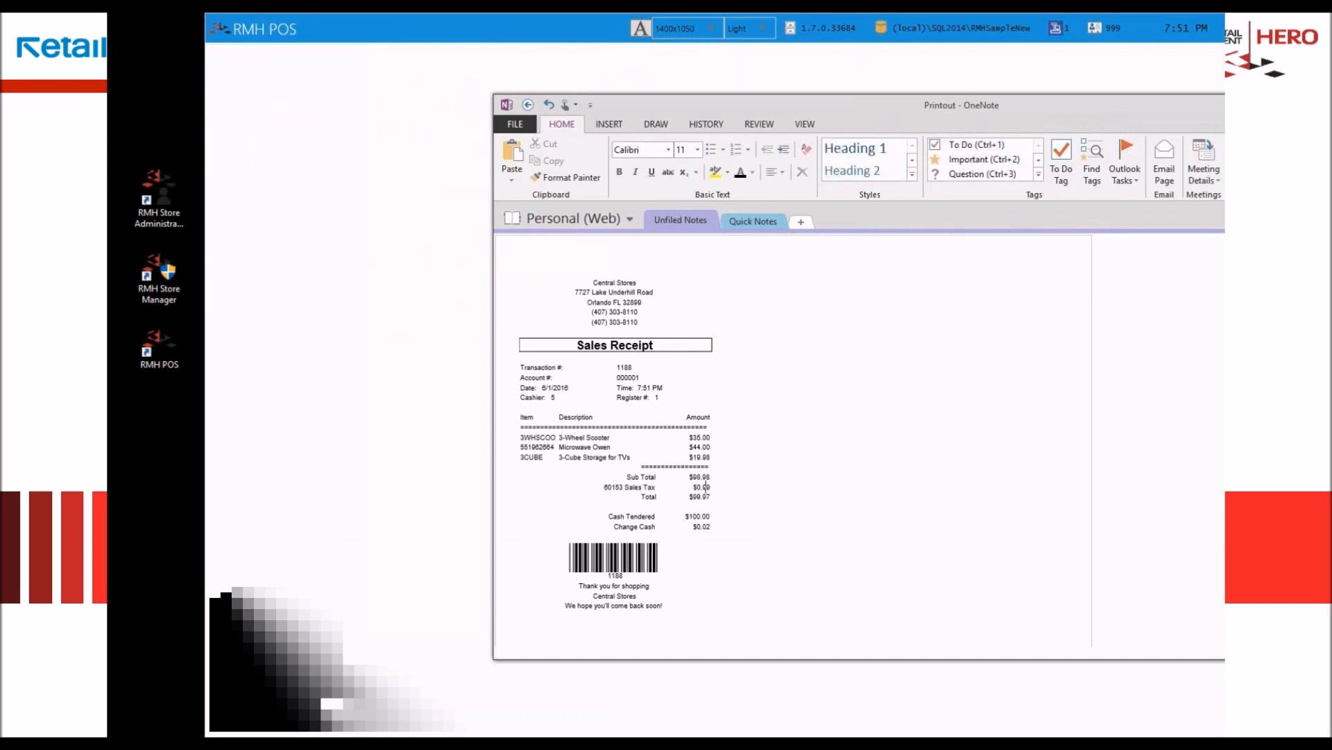
{"action": "left_click", "coordinate": [1331, 105]}
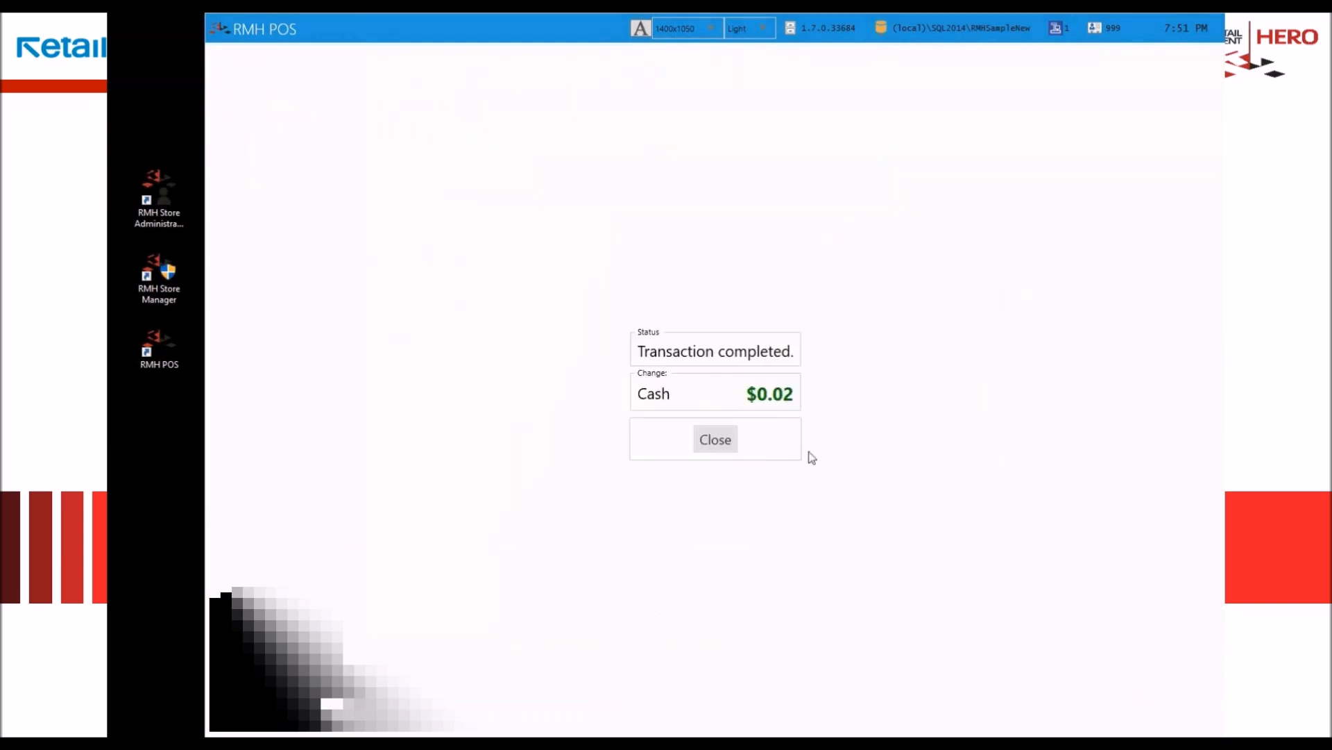
{"action": "left_click", "coordinate": [729, 444]}
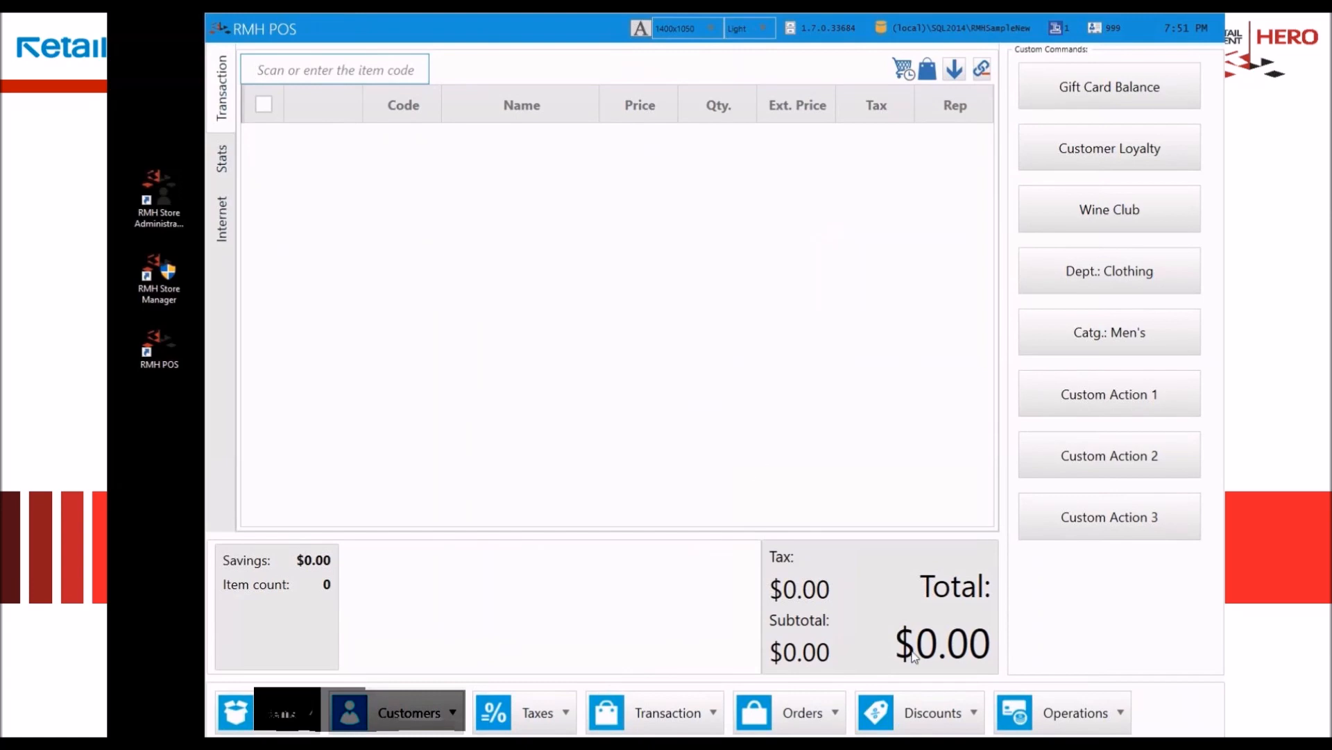
Step: View the X-Report for the current batch and close its preview
{"action": "left_click", "coordinate": [1097, 726]}
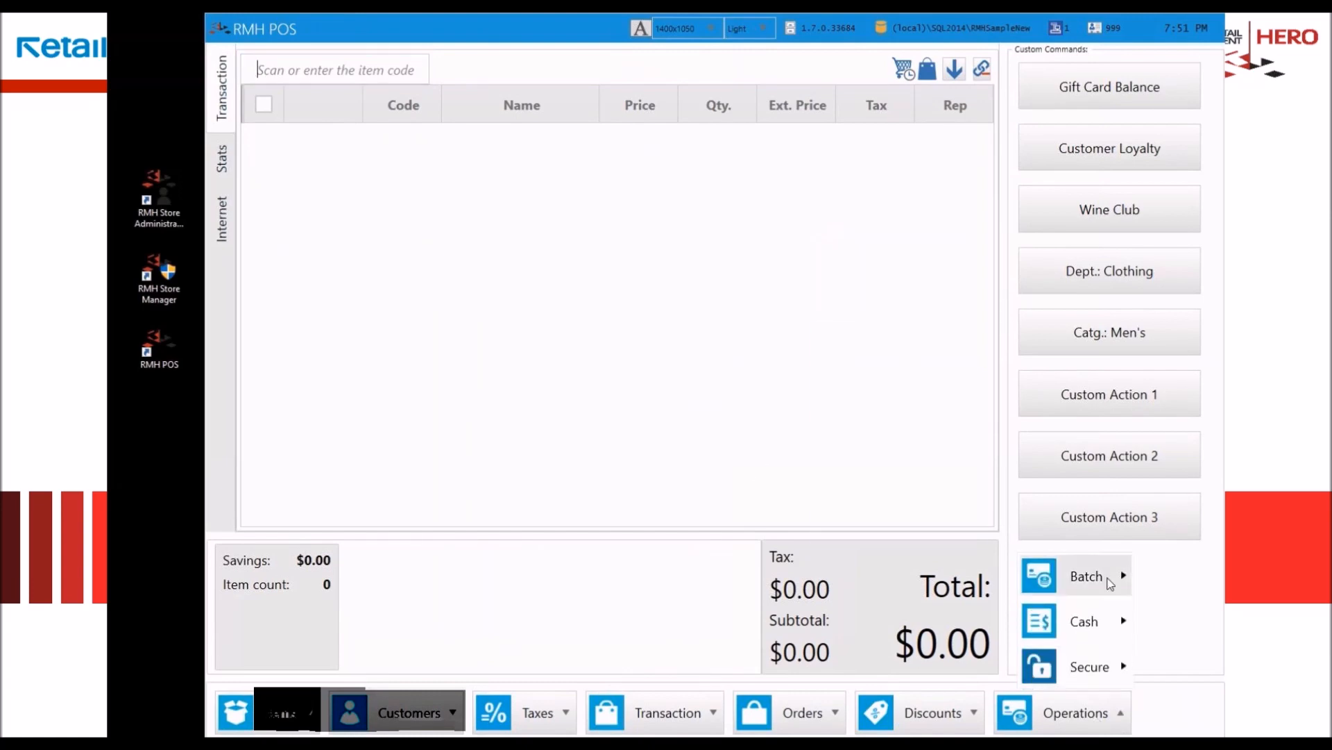
{"action": "left_click", "coordinate": [1110, 577]}
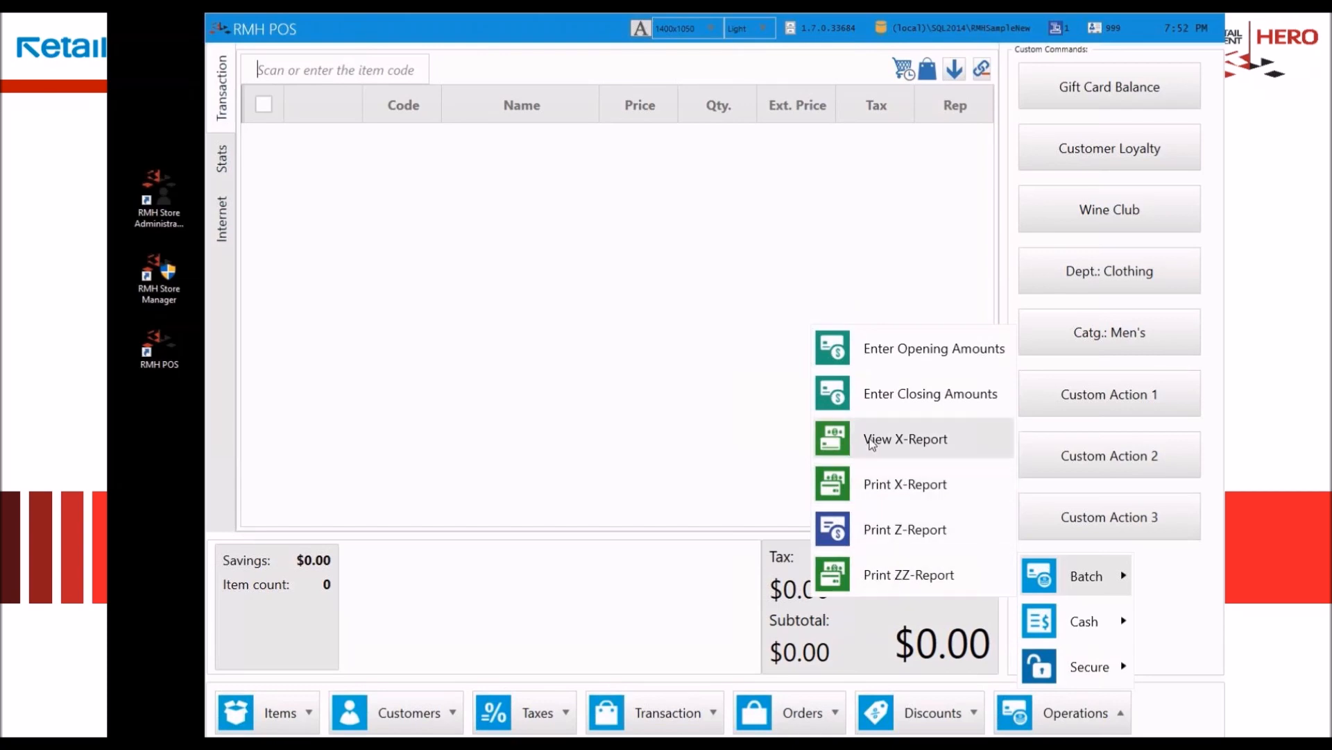
{"action": "left_click", "coordinate": [871, 445]}
{"action": "left_click_drag", "start_coordinate": [818, 198], "coordinate": [865, 148]}
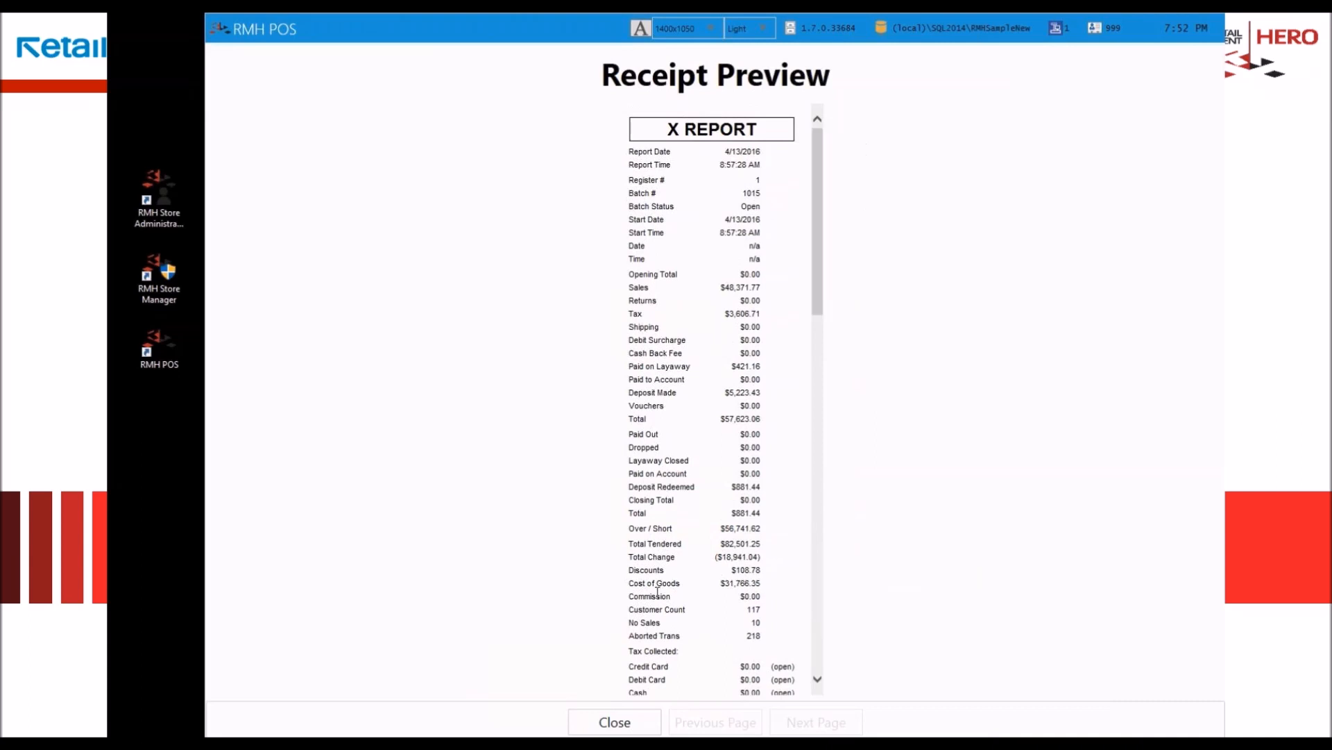
{"action": "left_click", "coordinate": [613, 719]}
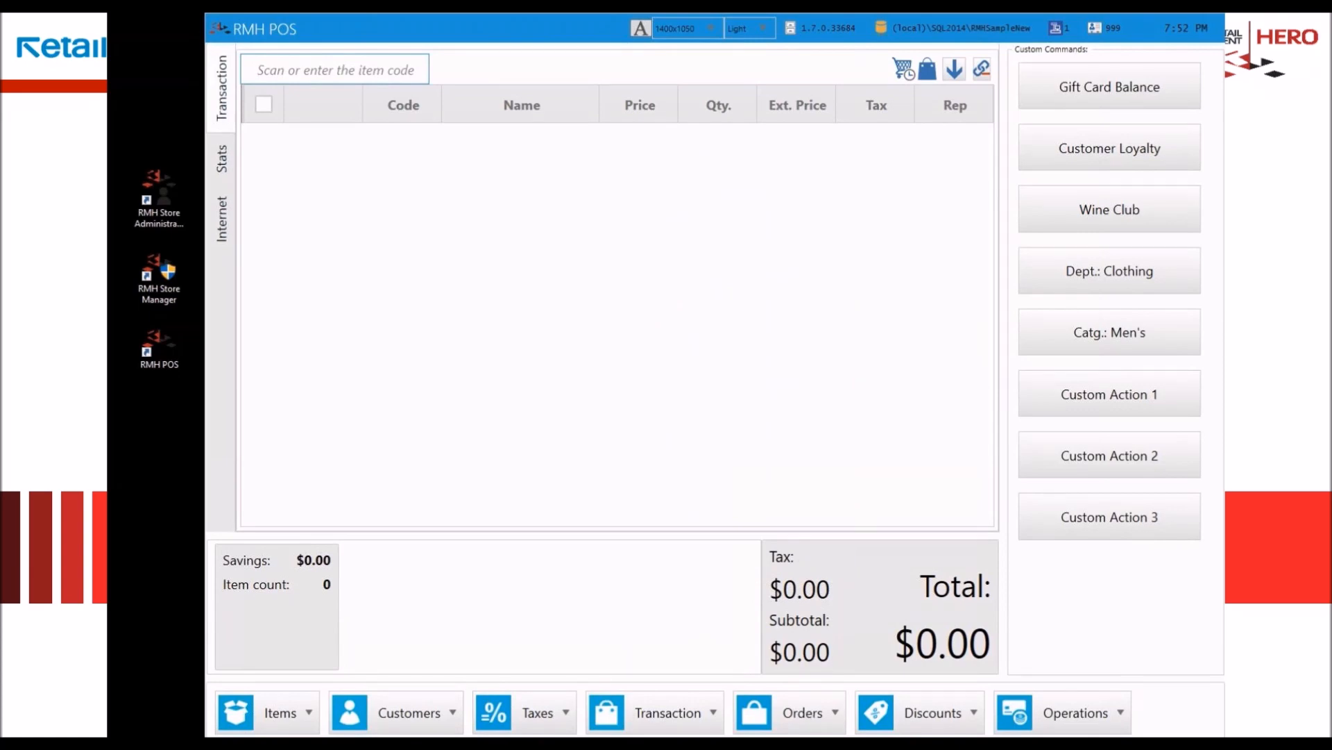
Step: Look over the available cash operations and choose the Login/Logout operation for the register
{"action": "left_click", "coordinate": [1050, 725]}
{"action": "mouse_move", "coordinate": [1083, 623]}
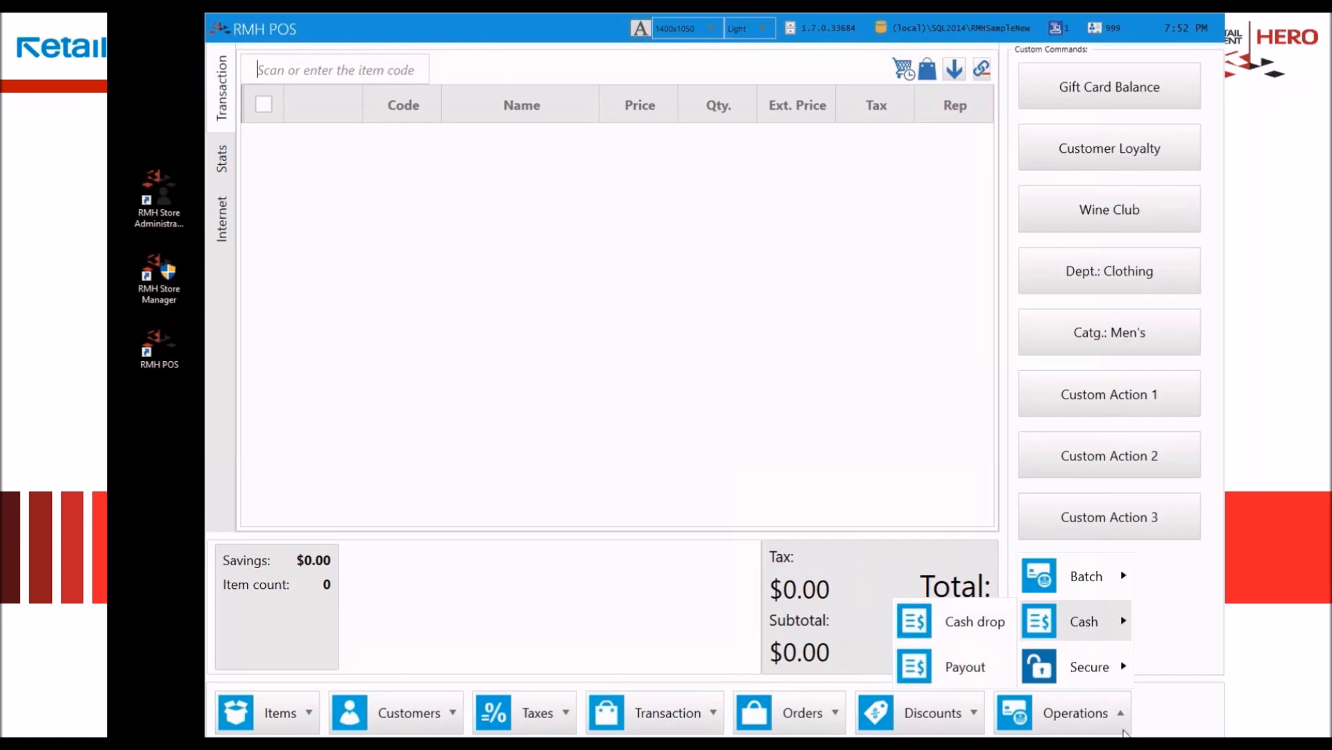
{"action": "mouse_move", "coordinate": [1093, 668]}
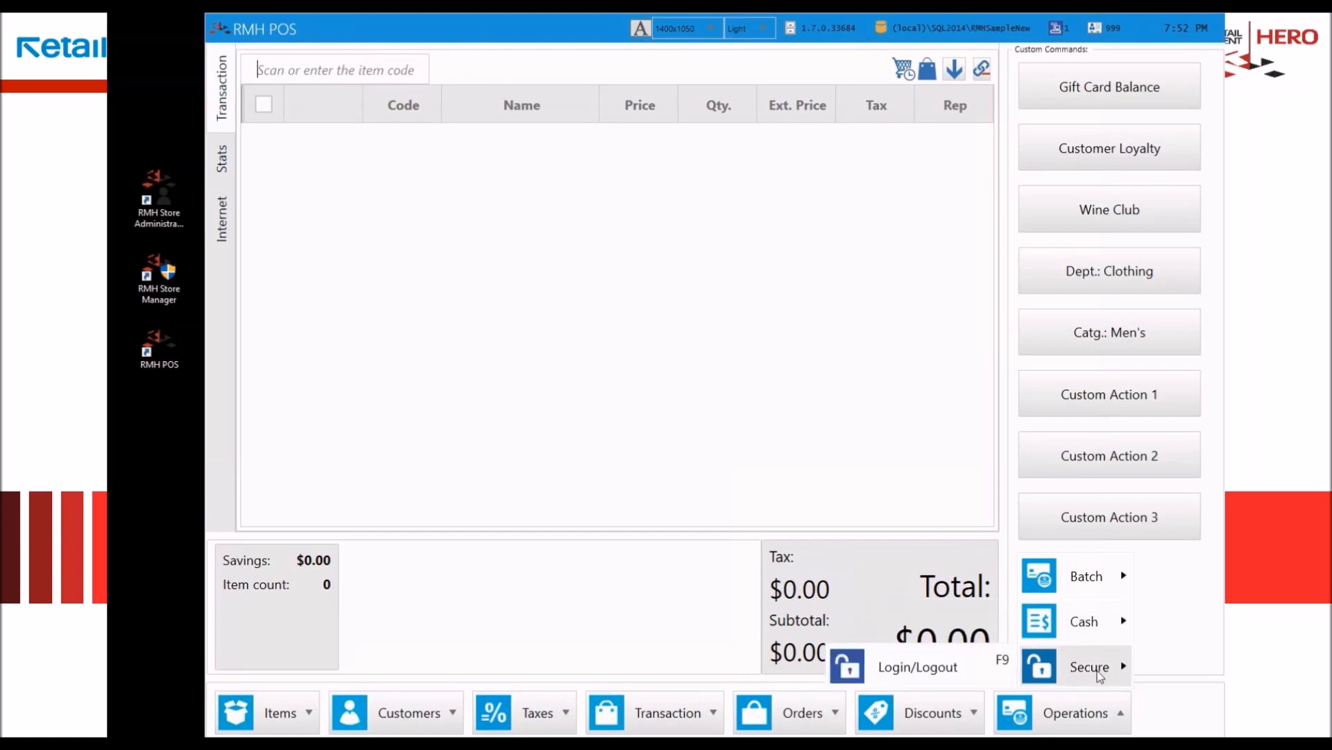
{"action": "left_click", "coordinate": [913, 667]}
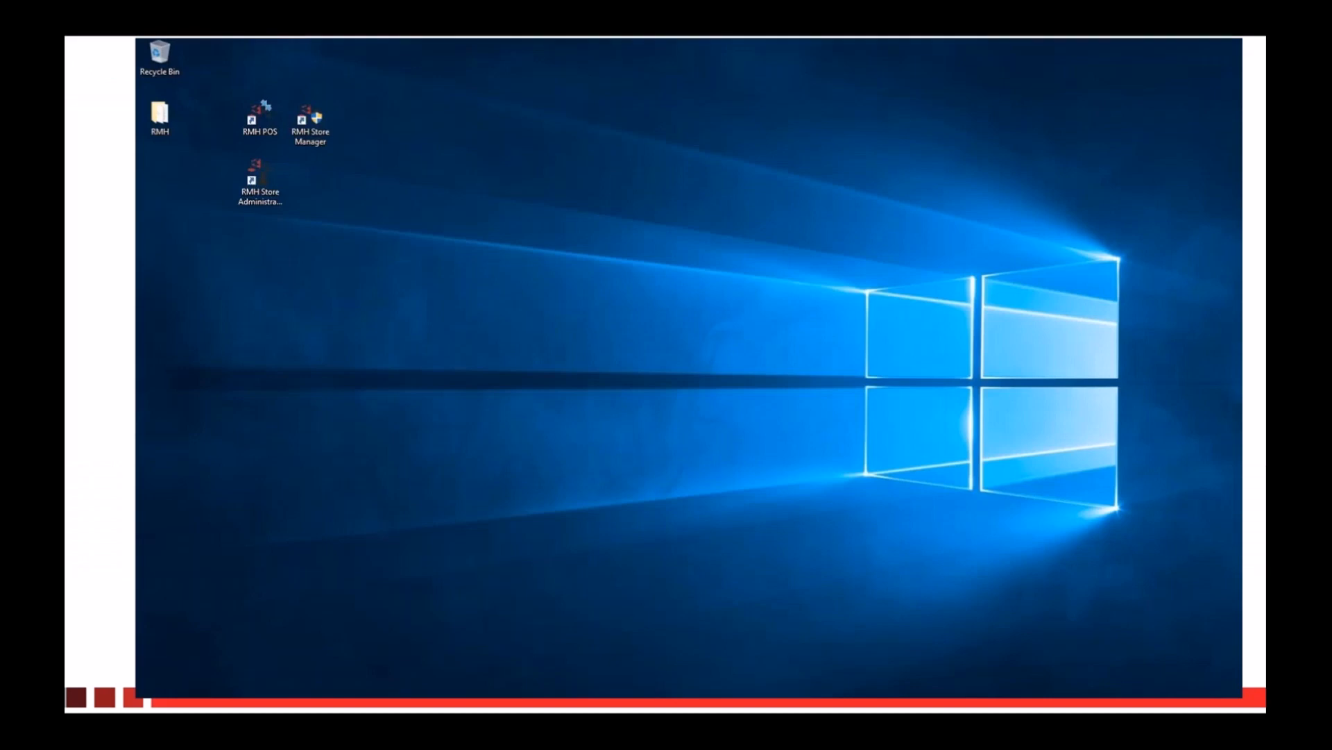
{"action": "mouse_move", "coordinate": [485, 551]}
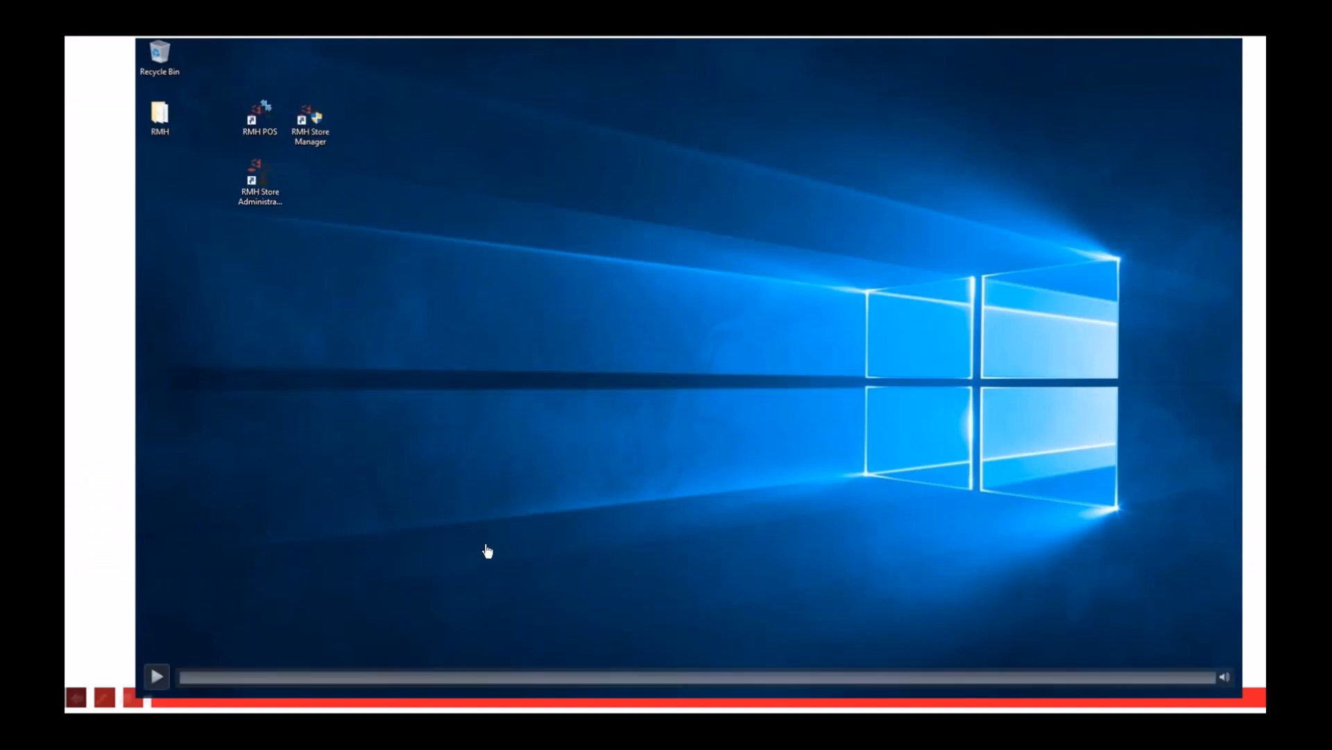
{"action": "left_click", "coordinate": [157, 675]}
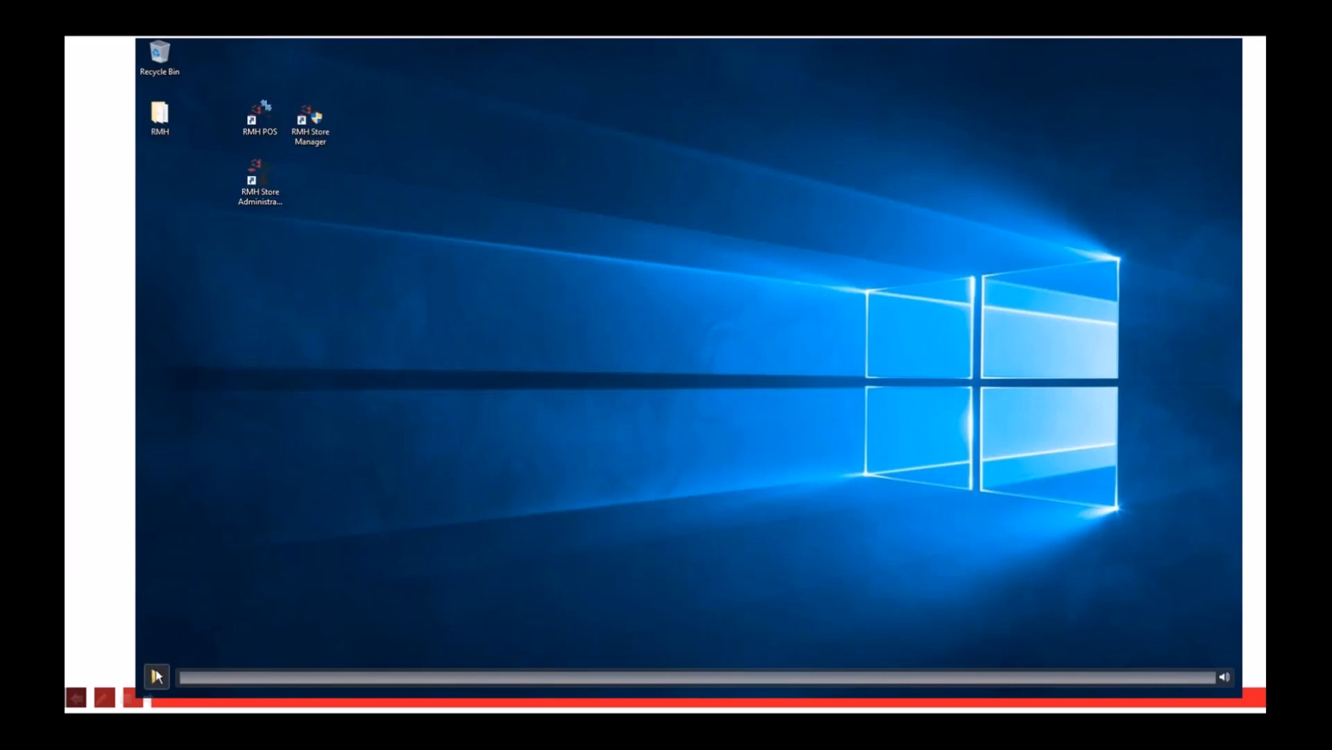
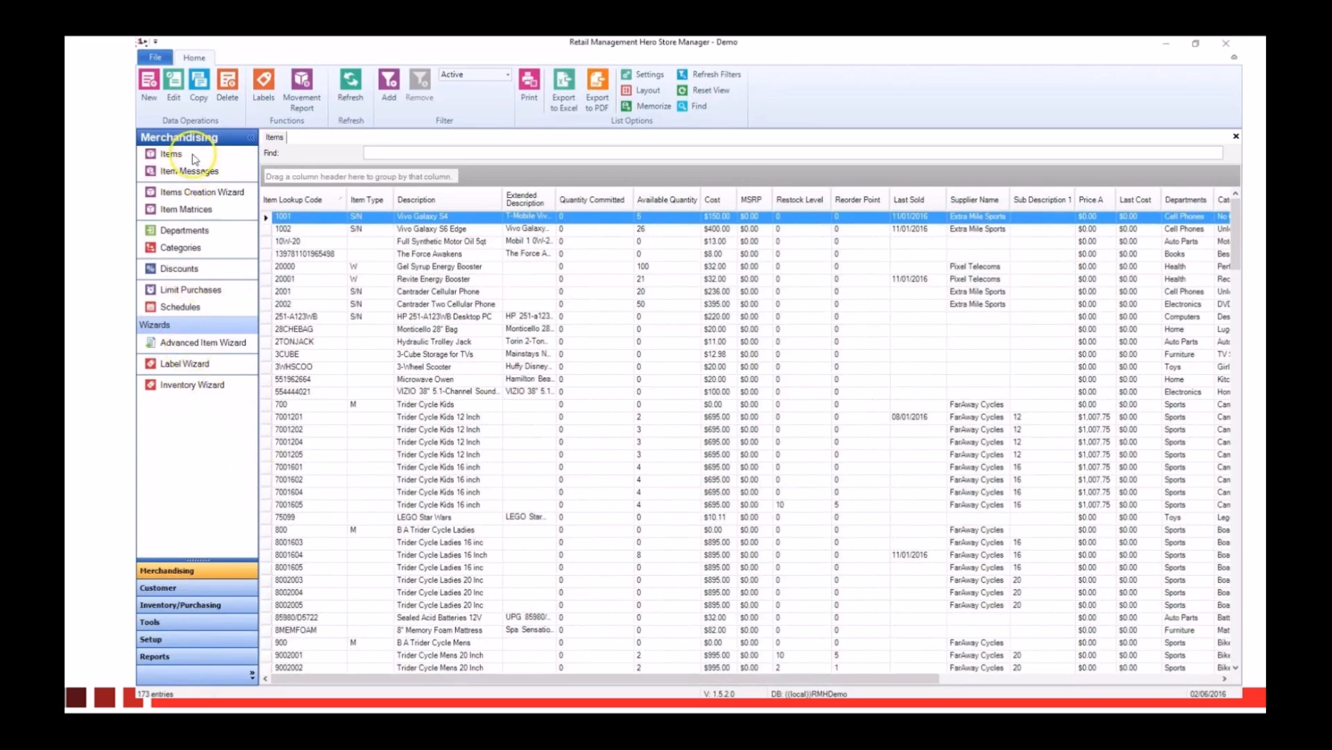
{"action": "mouse_move", "coordinate": [369, 447]}
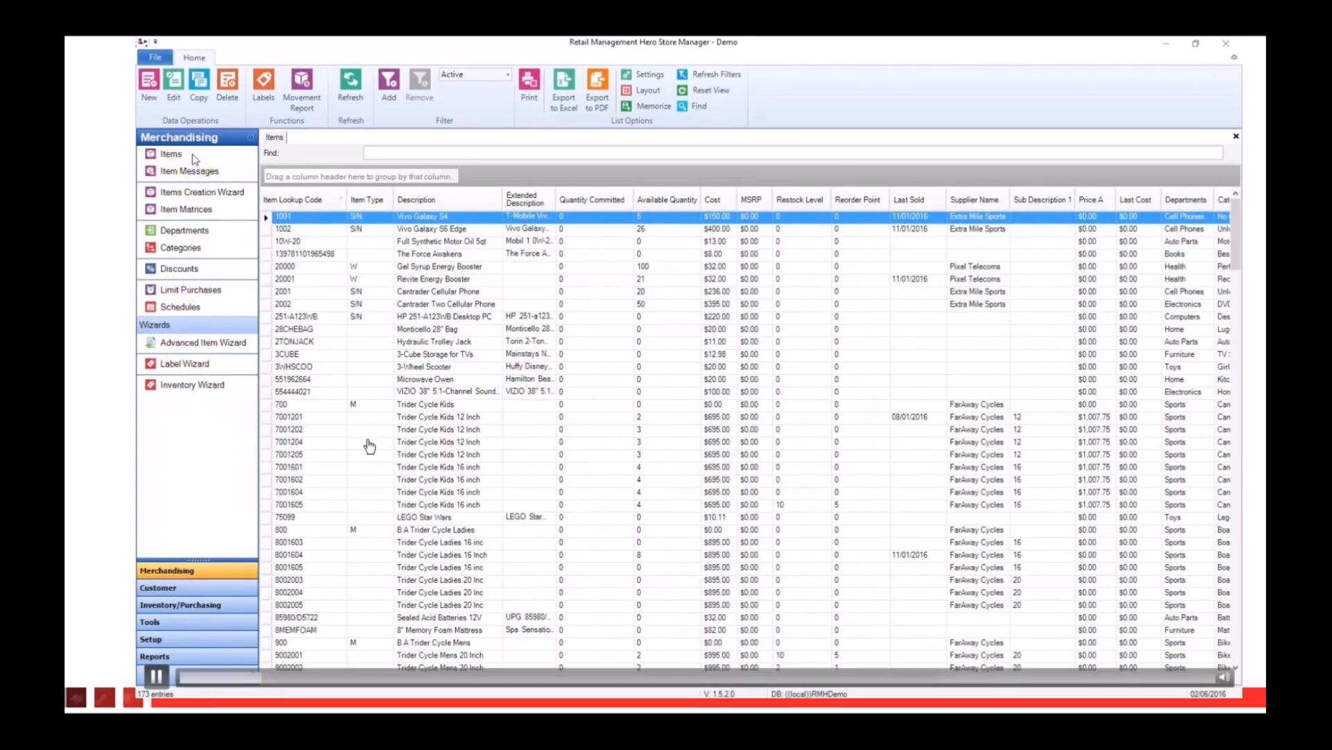
{"action": "left_click", "coordinate": [157, 676]}
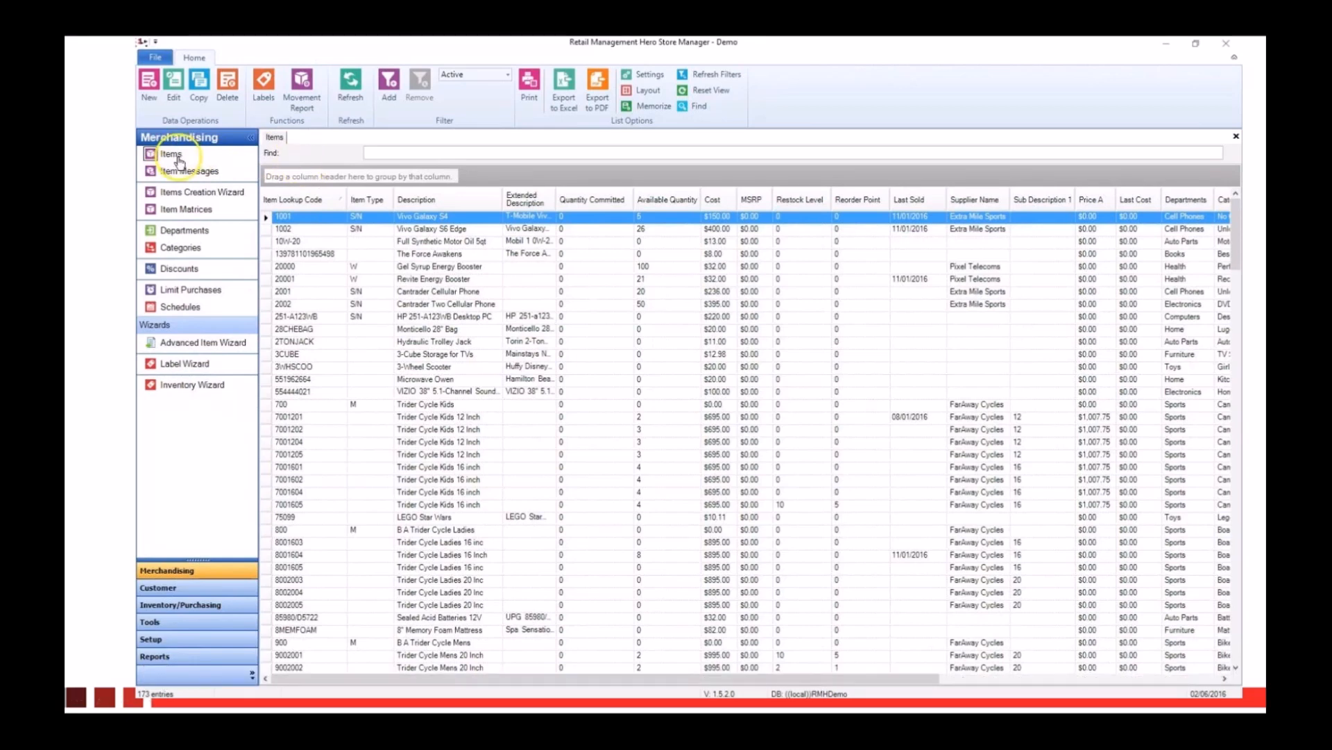
{"action": "mouse_move", "coordinate": [321, 547]}
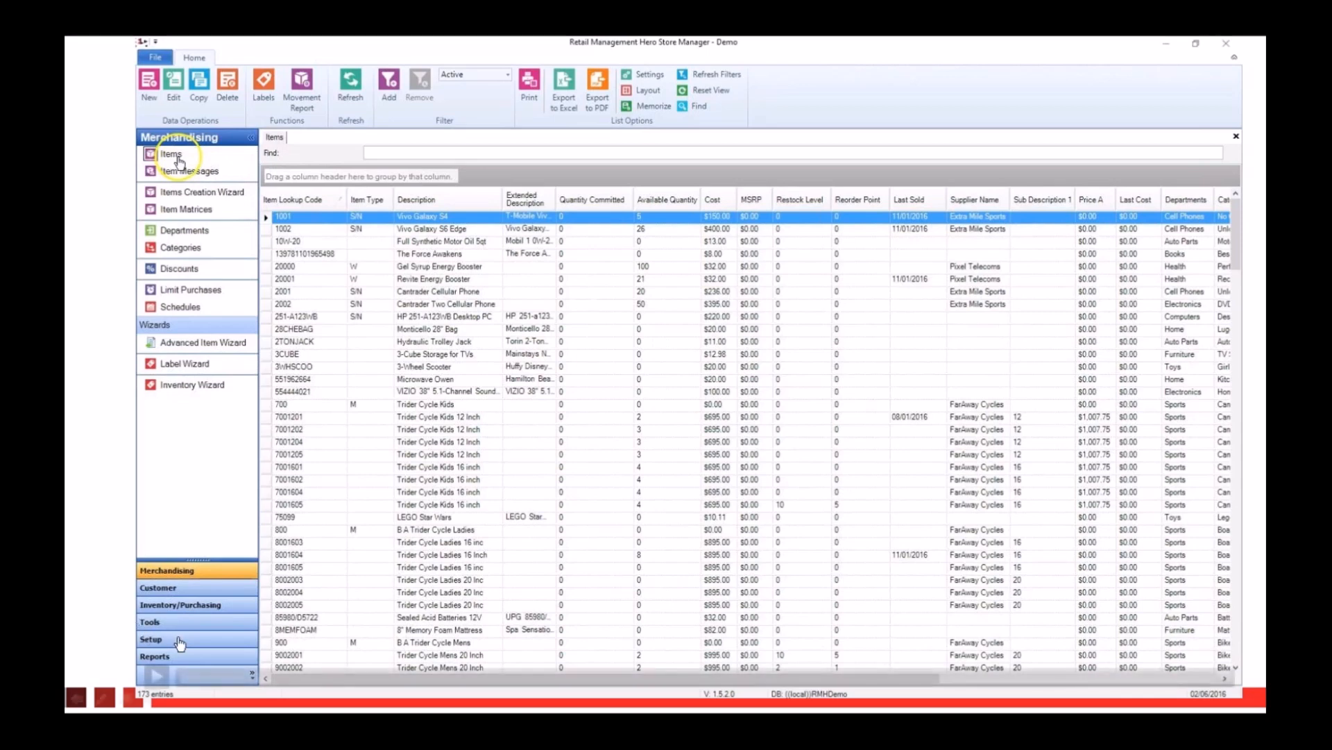
{"action": "left_click", "coordinate": [155, 673]}
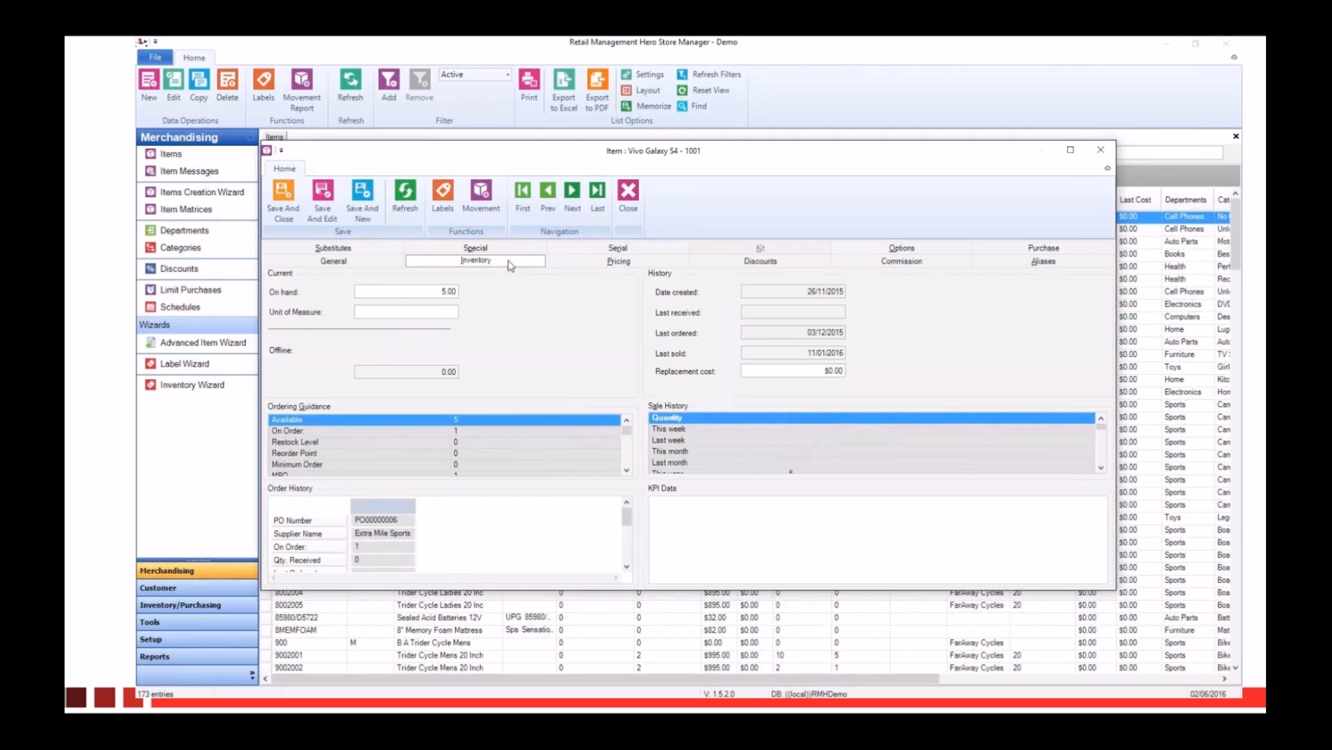
Step: Review the Vivo Galaxy S4 item's pricing, discounts, options, commission and special settings, and close its record
{"action": "left_click", "coordinate": [613, 262]}
{"action": "left_click", "coordinate": [796, 262]}
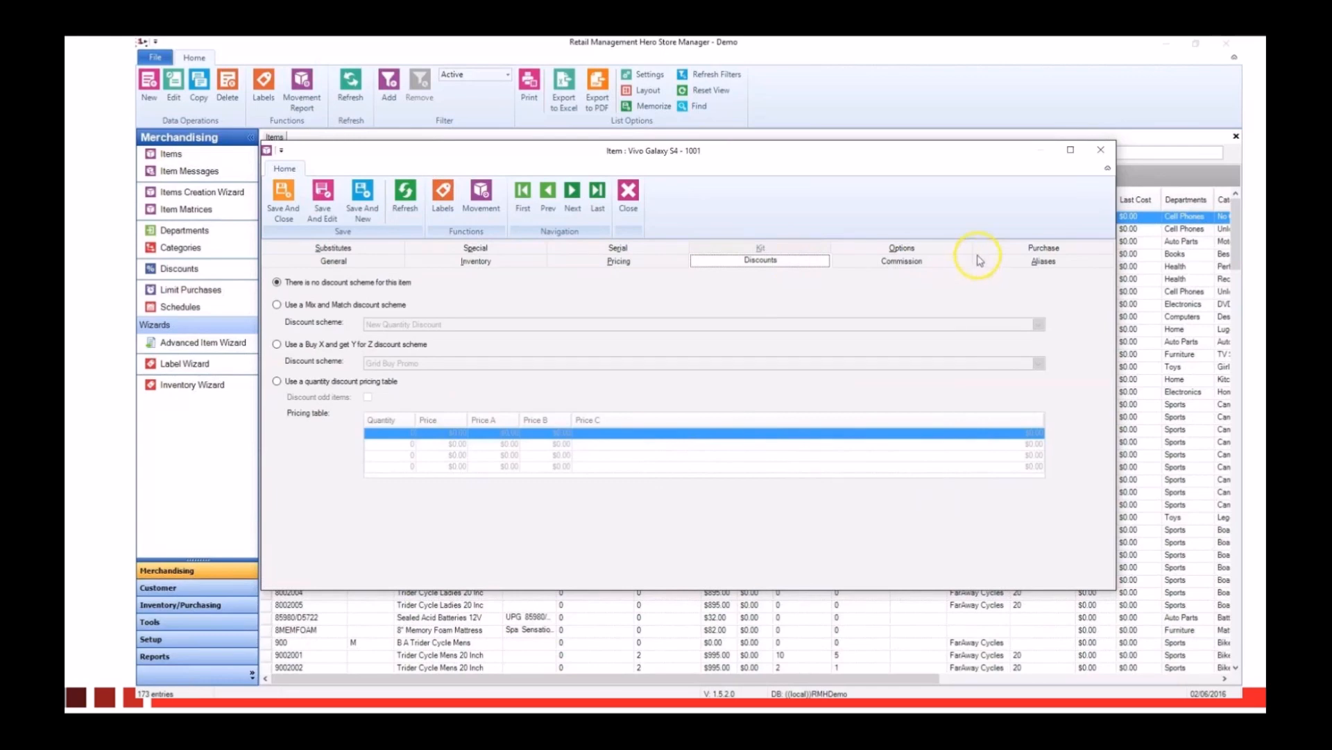
{"action": "left_click", "coordinate": [957, 251]}
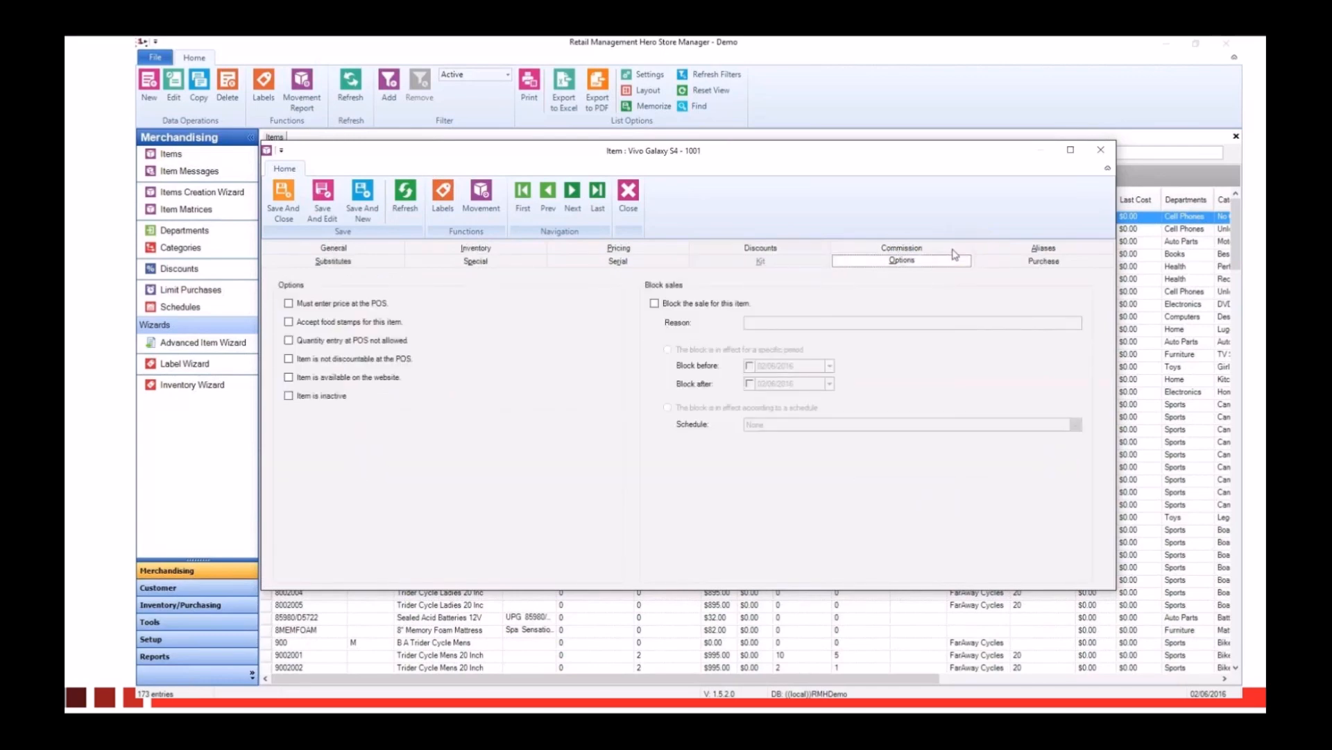
{"action": "left_click", "coordinate": [913, 258]}
{"action": "left_click", "coordinate": [470, 262]}
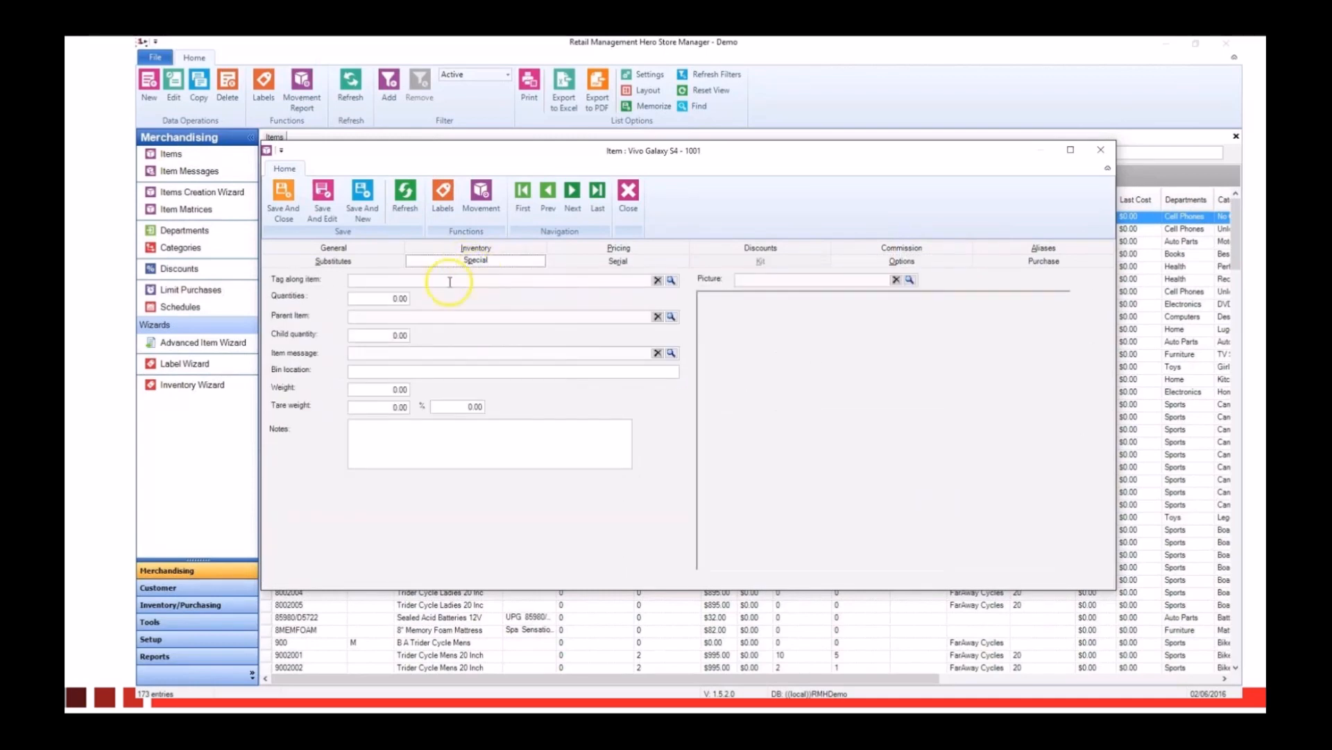
{"action": "left_click", "coordinate": [284, 208]}
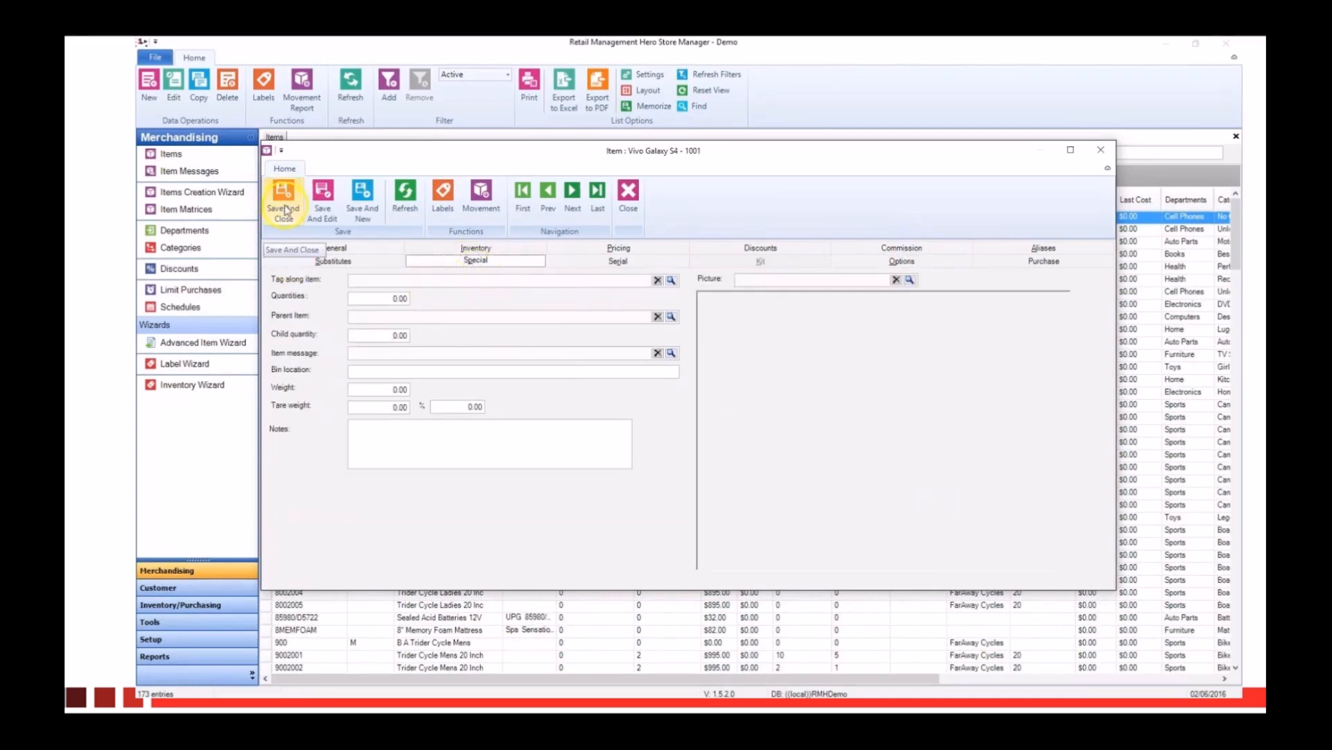
{"action": "left_click", "coordinate": [626, 198]}
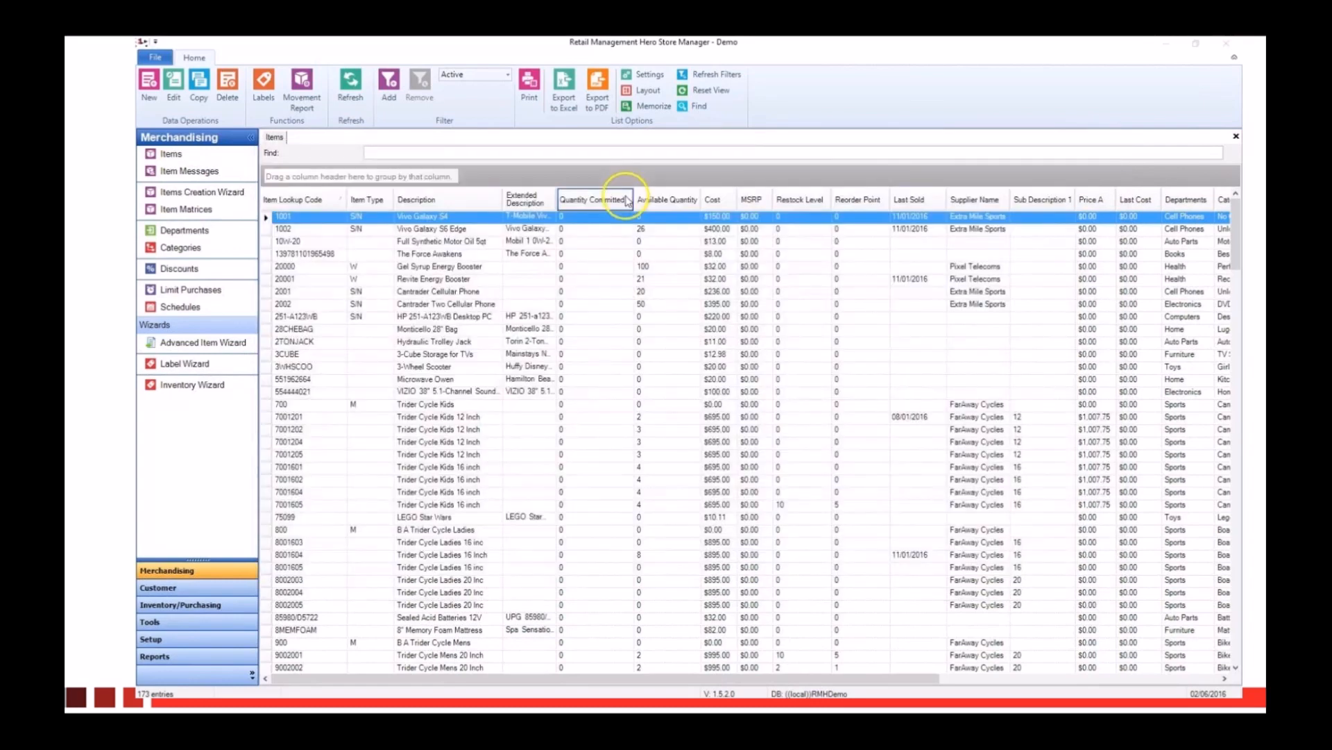
Step: View the Sports department's categories in the department list and save and close its record
{"action": "left_click", "coordinate": [186, 231]}
{"action": "double_click", "coordinate": [325, 265]}
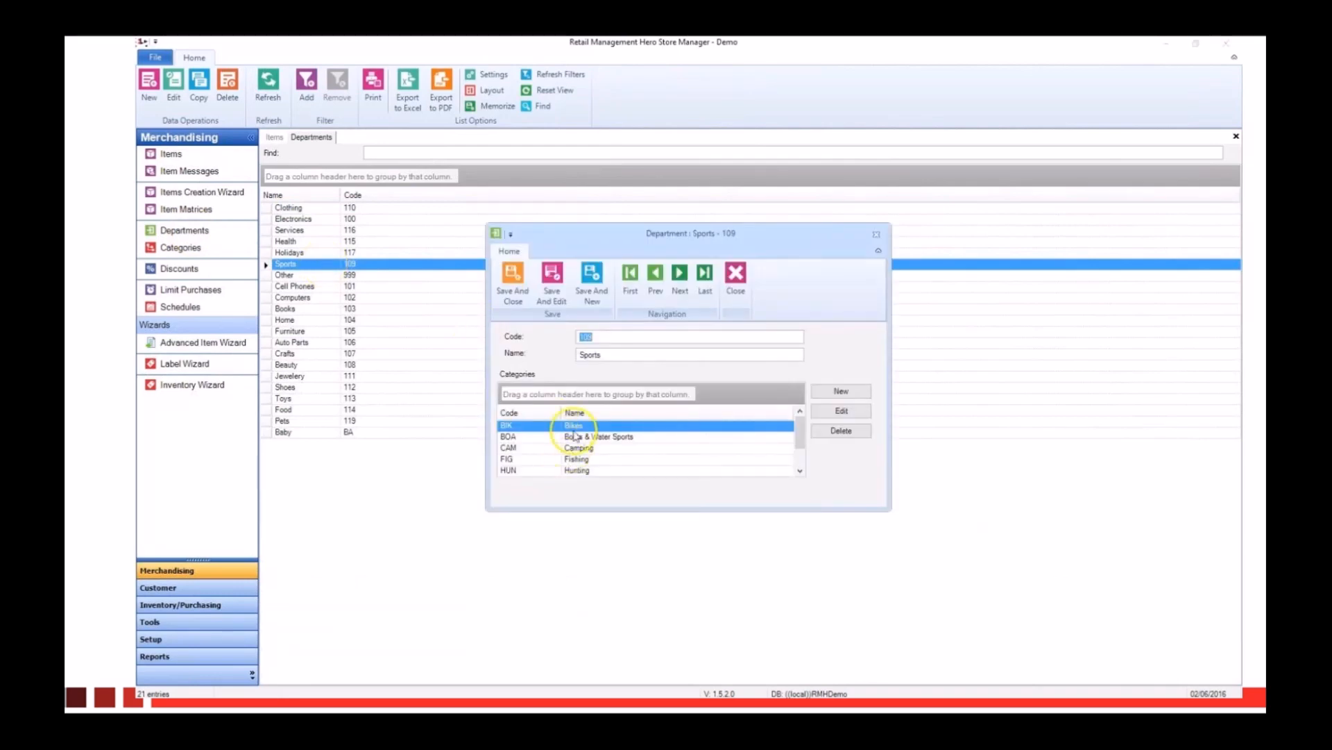
{"action": "left_click", "coordinate": [513, 292]}
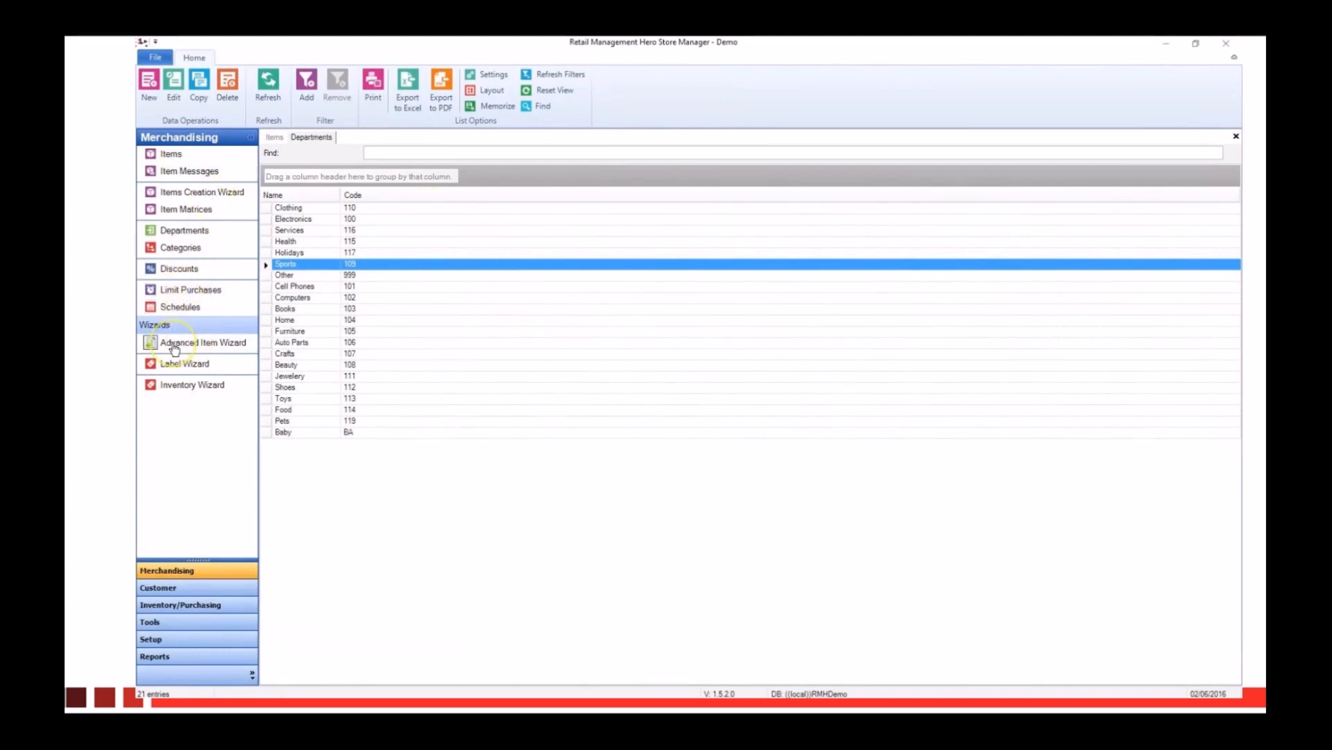
Step: Load the items of all departments into the Advanced Item Wizard
{"action": "left_click", "coordinate": [205, 345]}
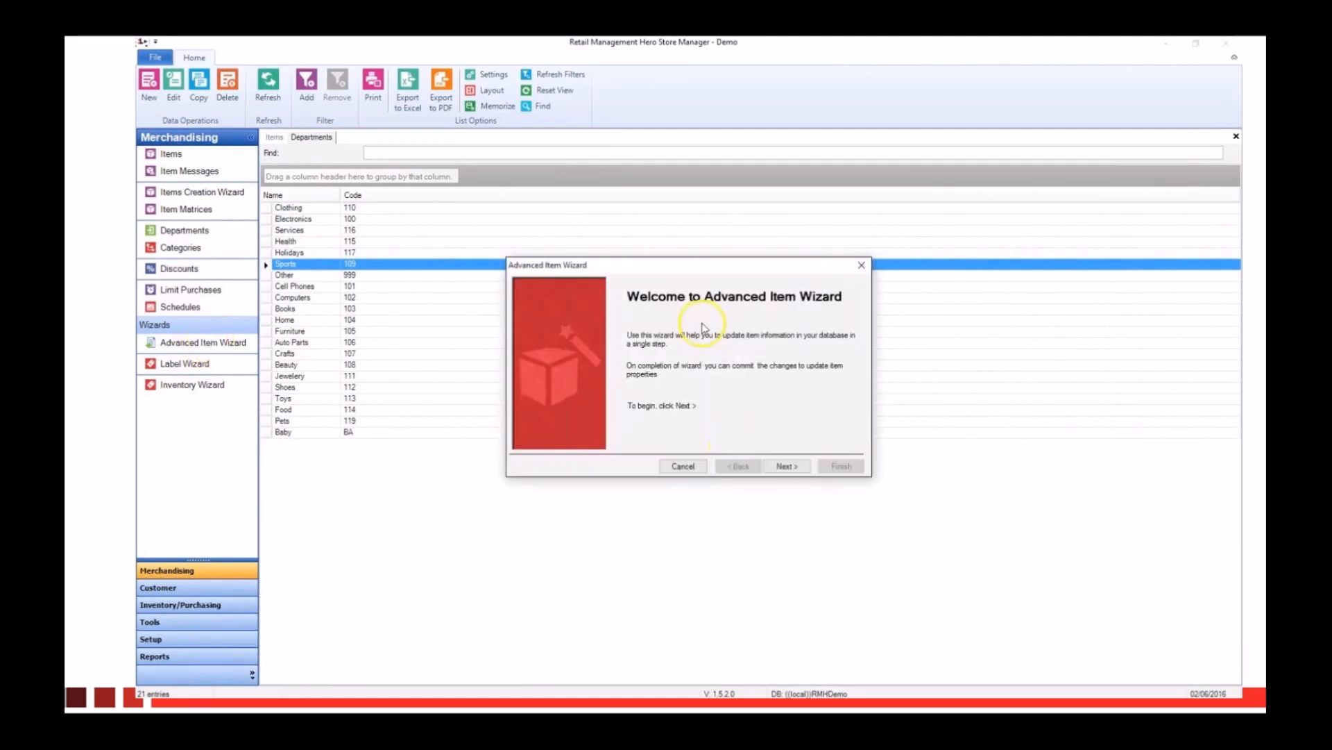
{"action": "left_click", "coordinate": [787, 466]}
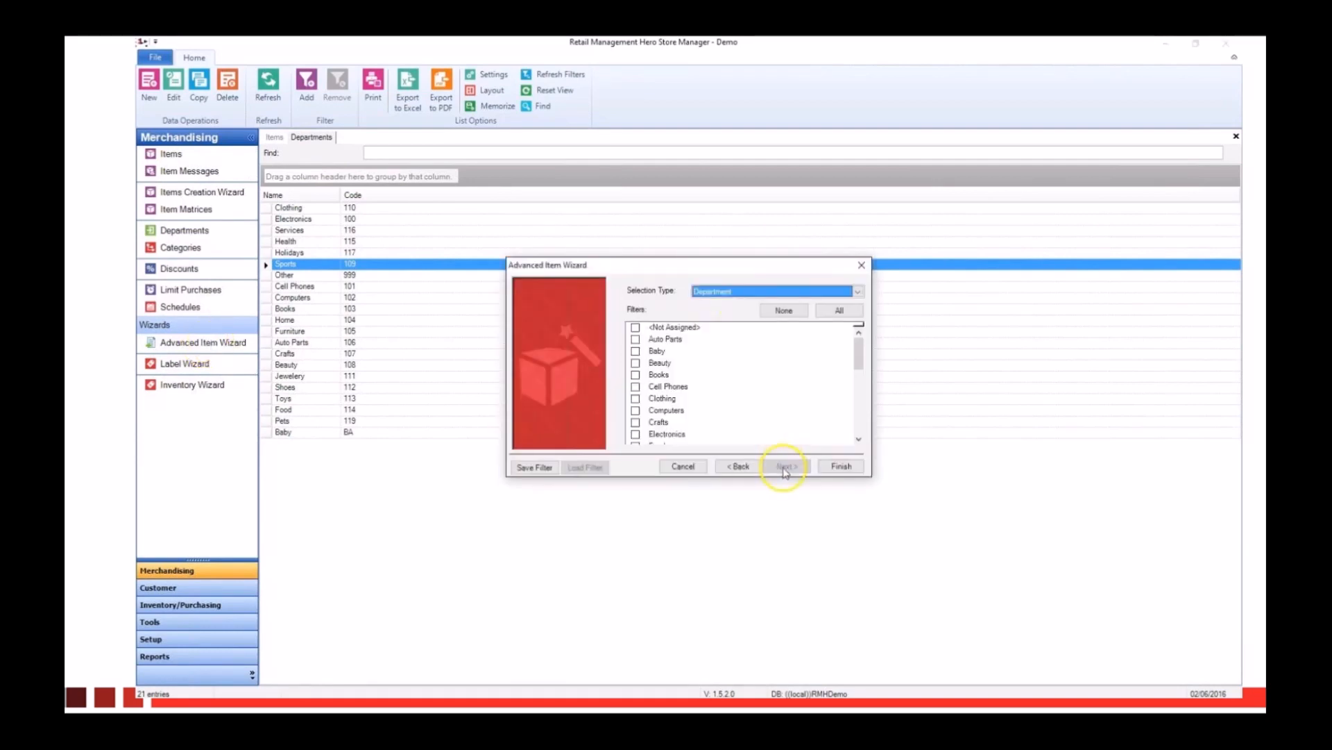
{"action": "left_click", "coordinate": [770, 291]}
{"action": "left_click", "coordinate": [771, 291]}
{"action": "left_click", "coordinate": [839, 310]}
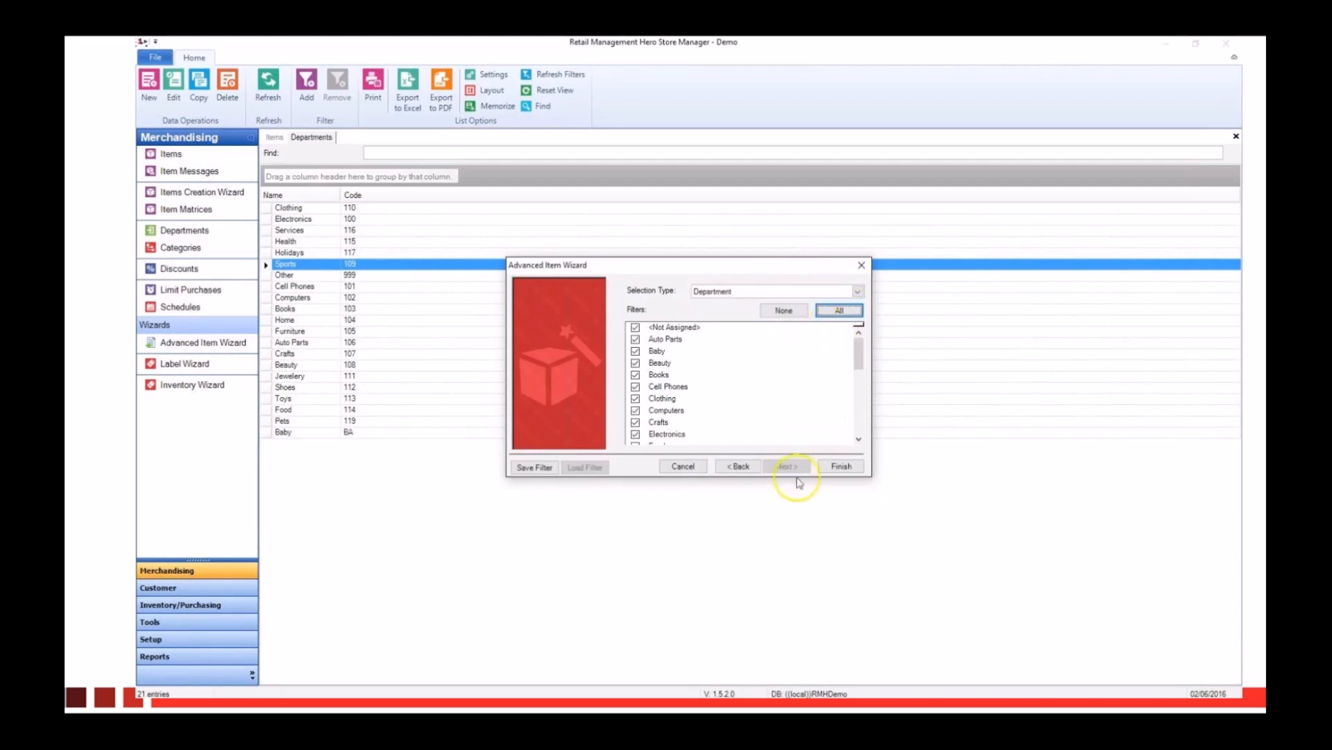
{"action": "left_click", "coordinate": [841, 467]}
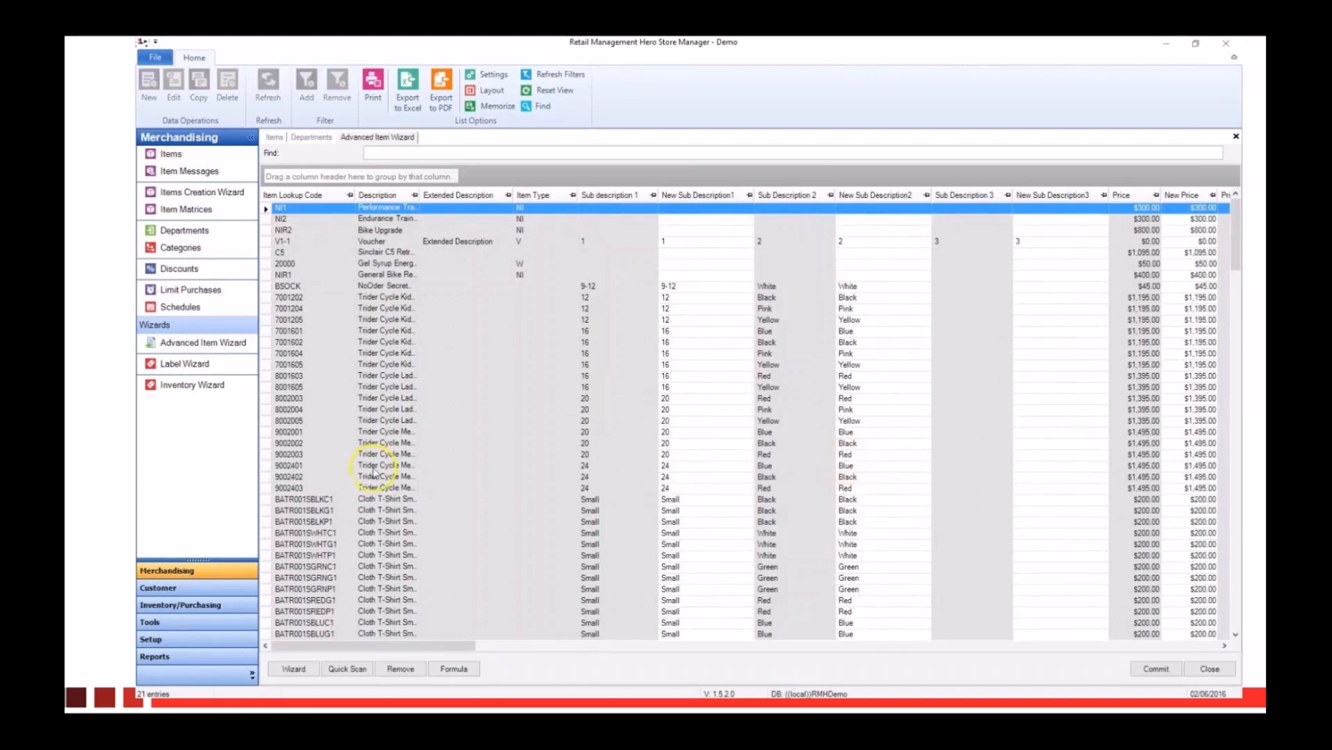
Step: Group the wizard's item list by Categories and expand the Bikes category
{"action": "left_click", "coordinate": [1144, 646]}
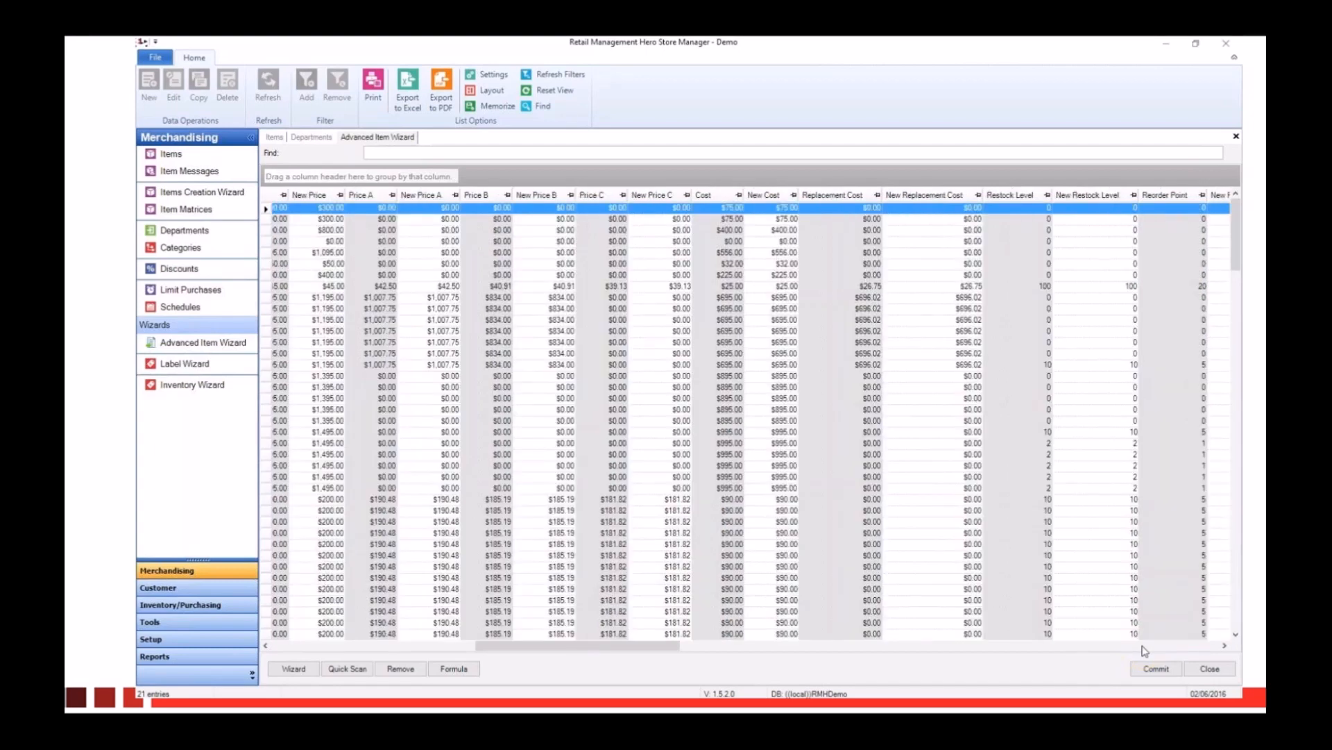
{"action": "left_click", "coordinate": [1144, 646]}
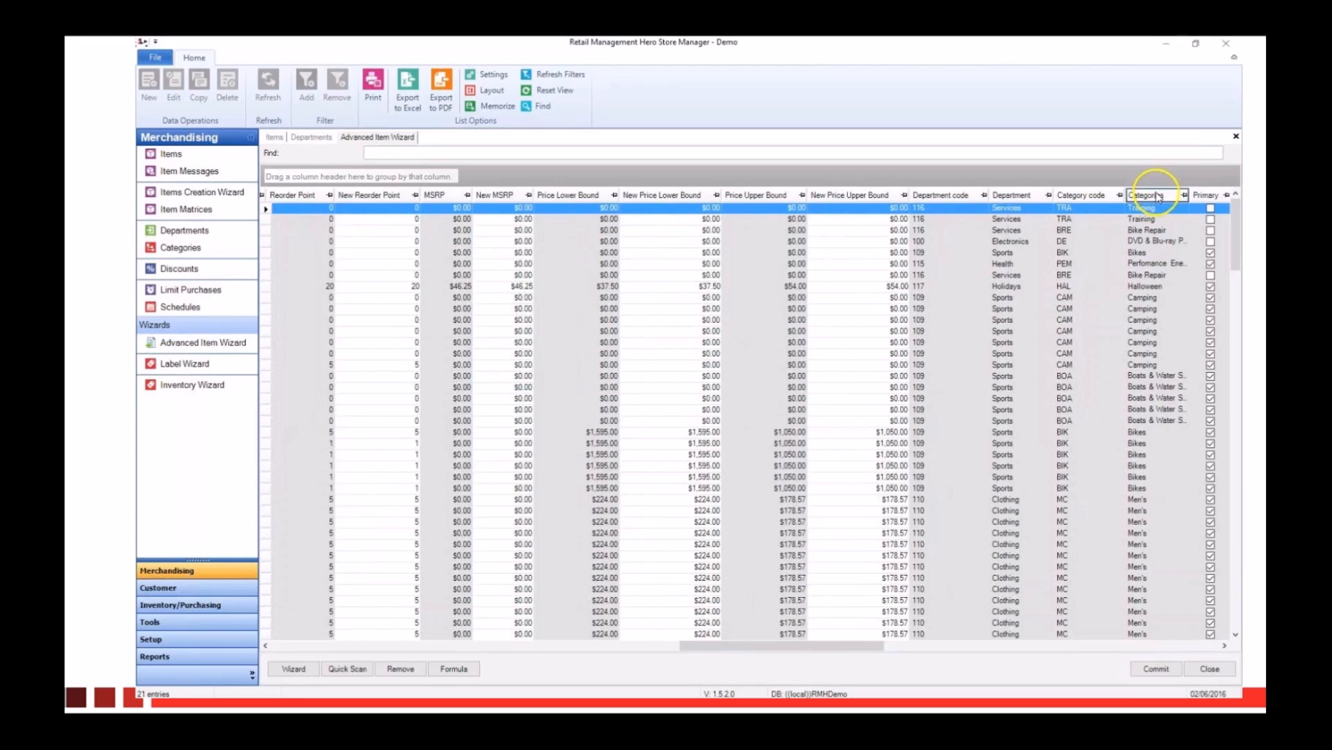
{"action": "left_click_drag", "start_coordinate": [1158, 196], "coordinate": [292, 175]}
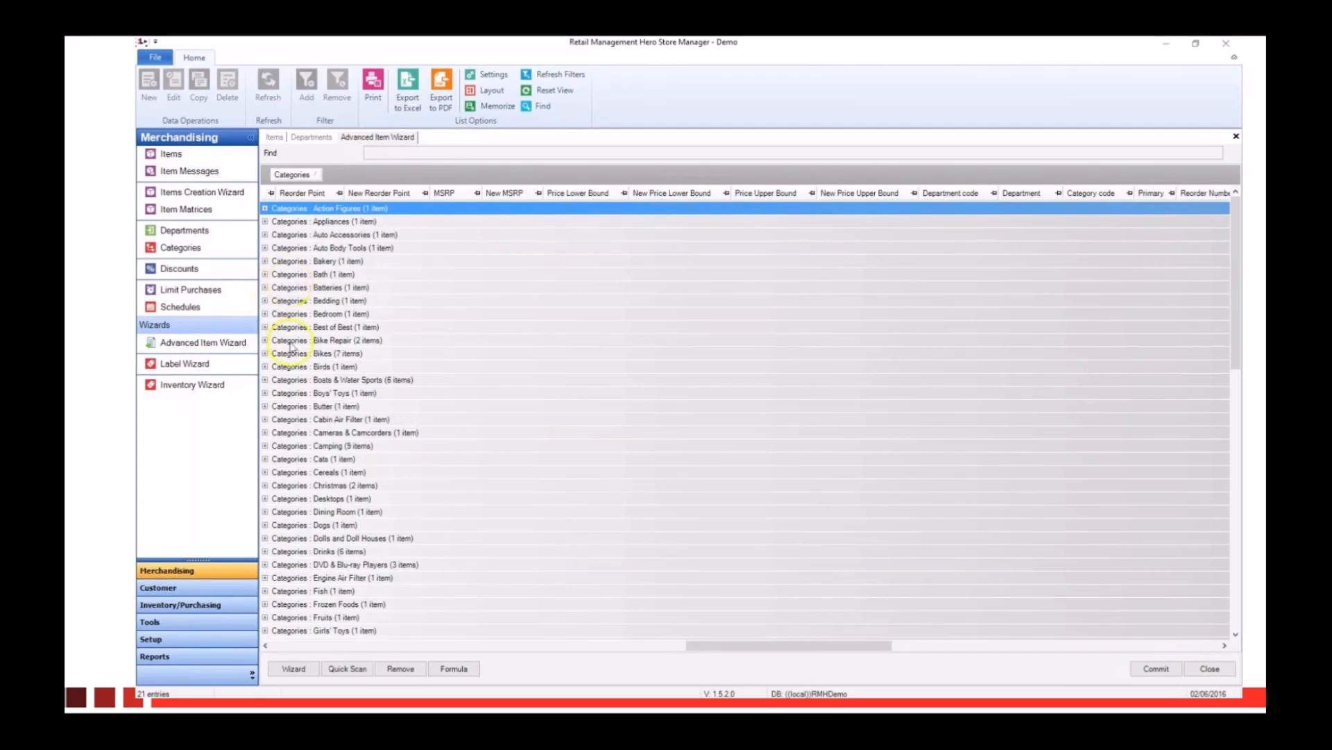
{"action": "left_click", "coordinate": [265, 354]}
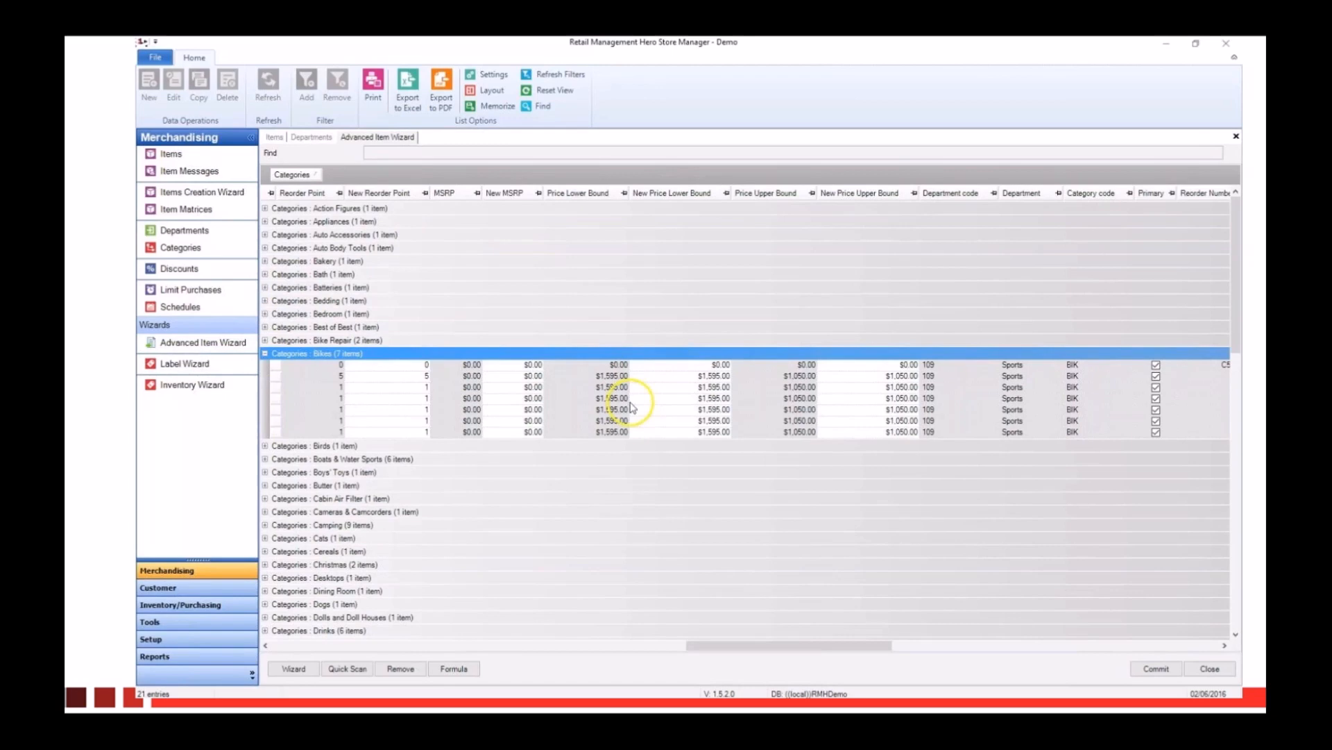
Step: Open the New Cost of the first Bikes item for editing, and close the wizard without committing
{"action": "left_click", "coordinate": [504, 647]}
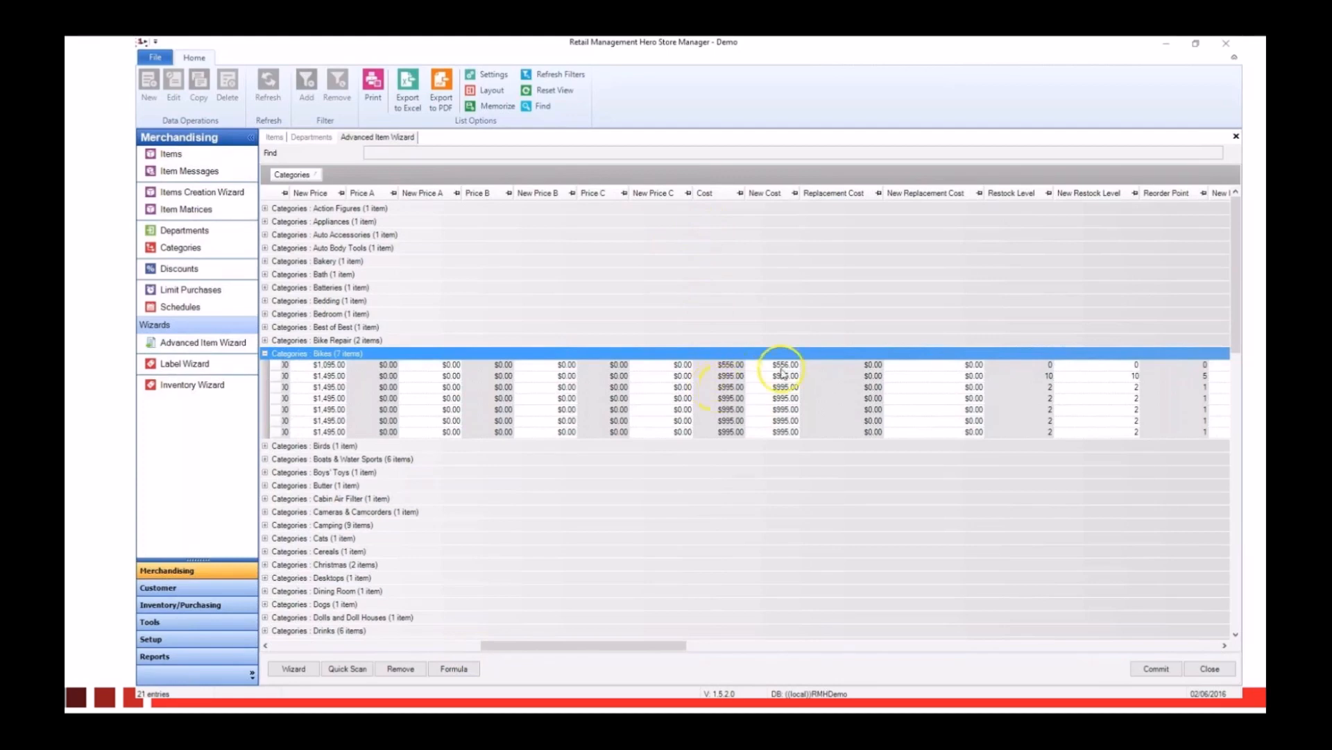
{"action": "left_click", "coordinate": [779, 364]}
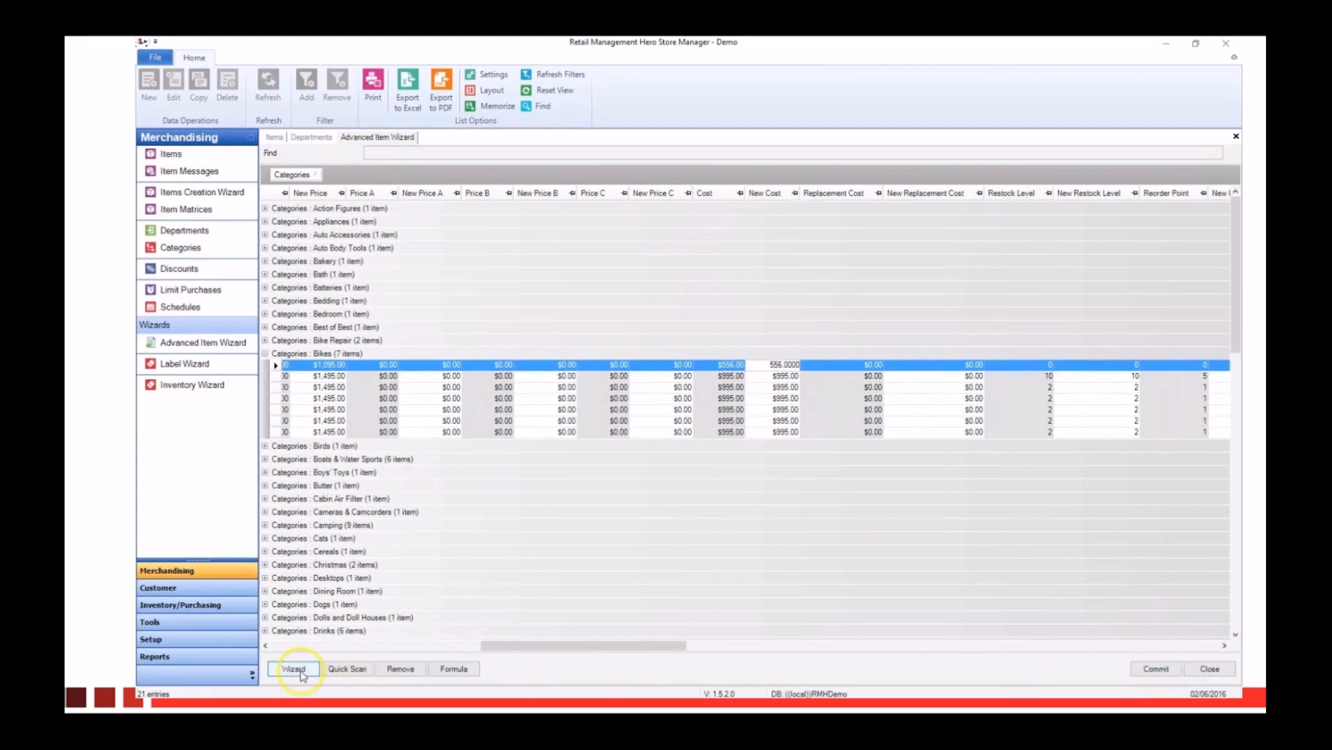
{"action": "left_click", "coordinate": [1221, 671]}
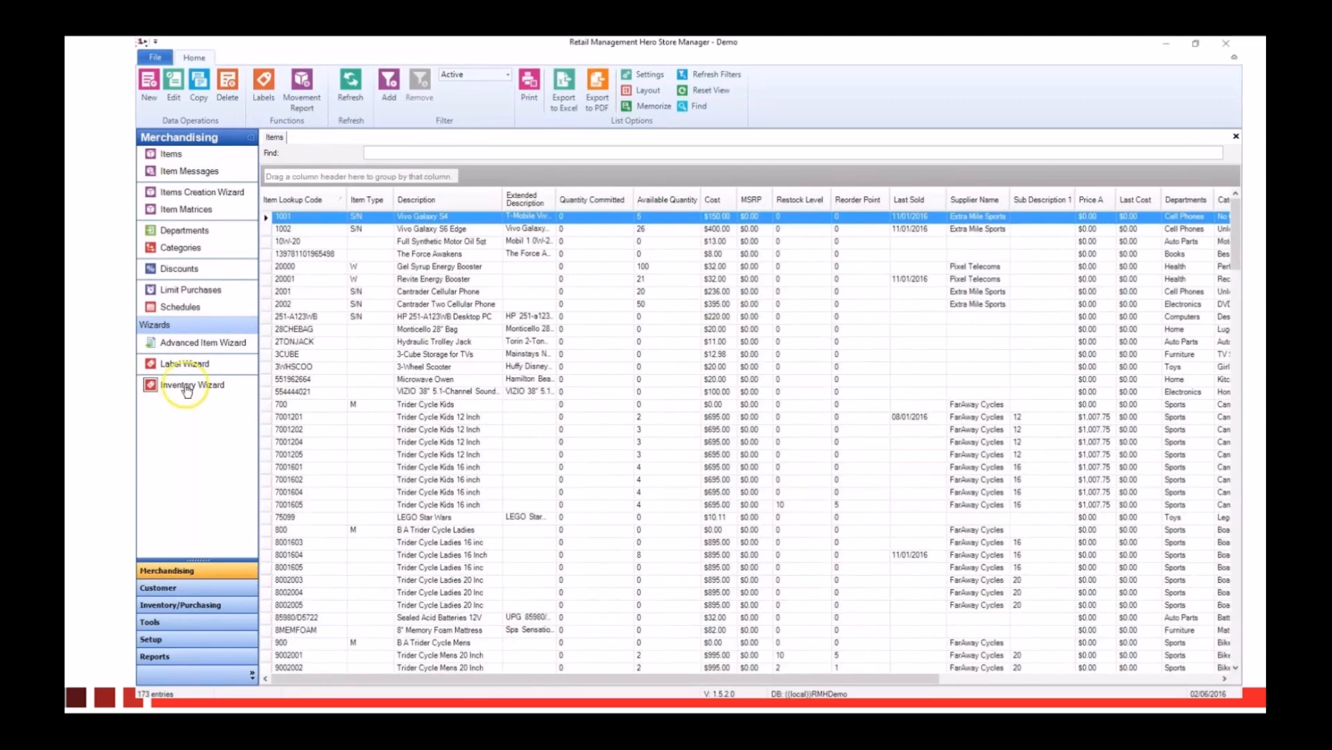
Step: Start the Inventory Wizard and look through the list of tasks it can perform
{"action": "left_click", "coordinate": [180, 389]}
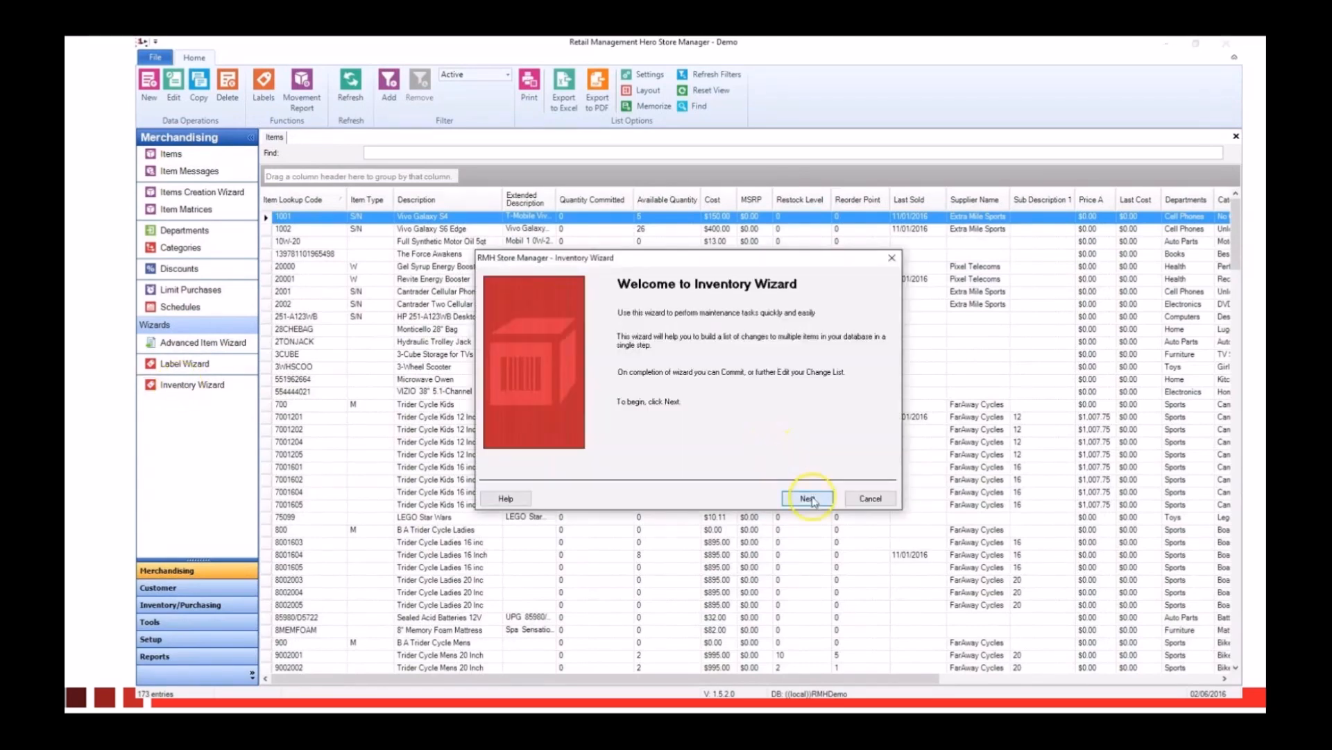
{"action": "left_click", "coordinate": [807, 498]}
{"action": "left_click", "coordinate": [618, 344]}
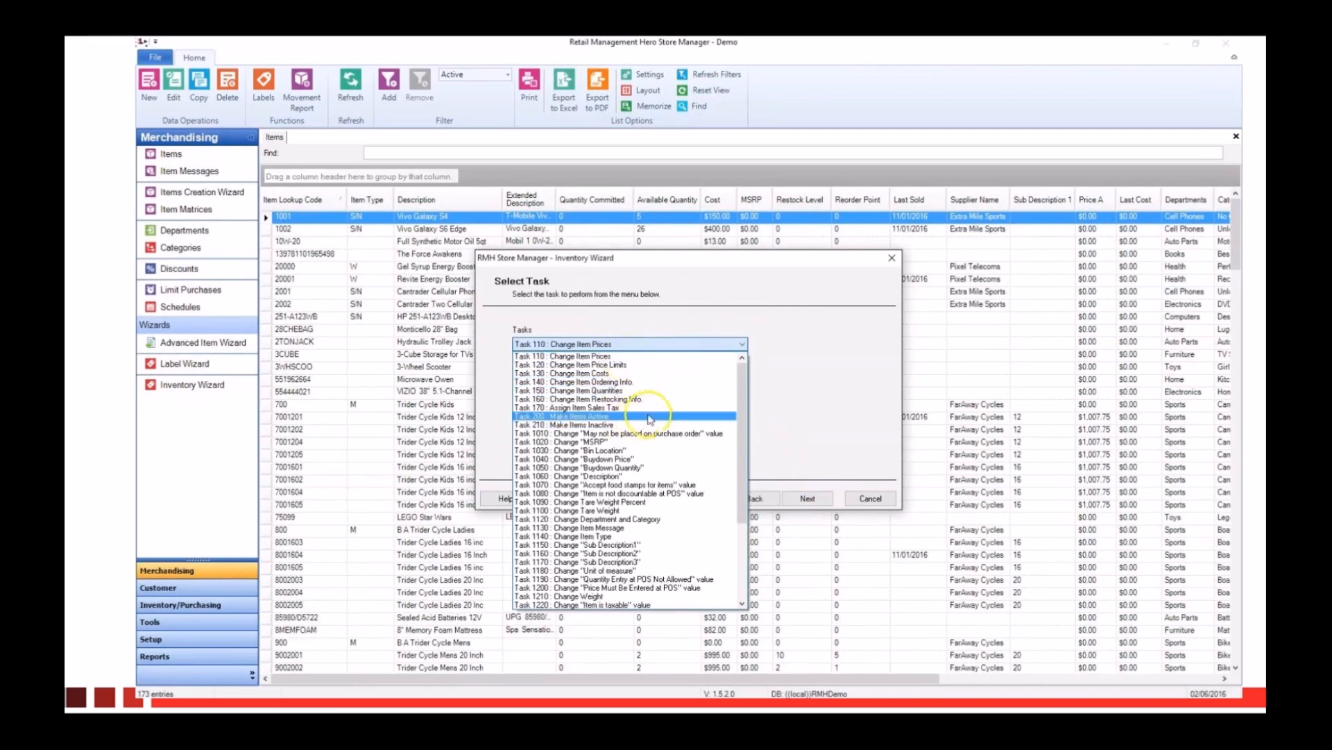
{"action": "scroll", "coordinate": [648, 436], "scroll_direction": "down", "scroll_amount": 2}
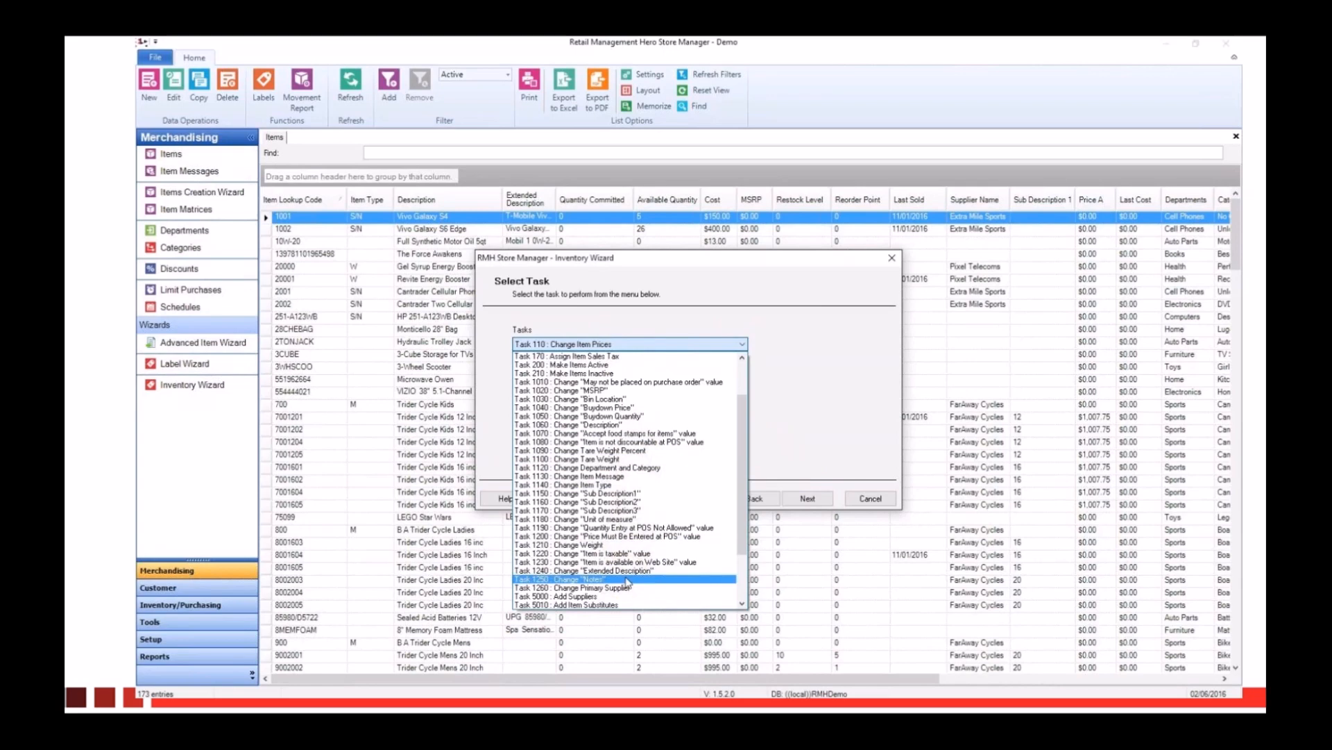
{"action": "scroll", "coordinate": [631, 577], "scroll_direction": "down", "scroll_amount": 2}
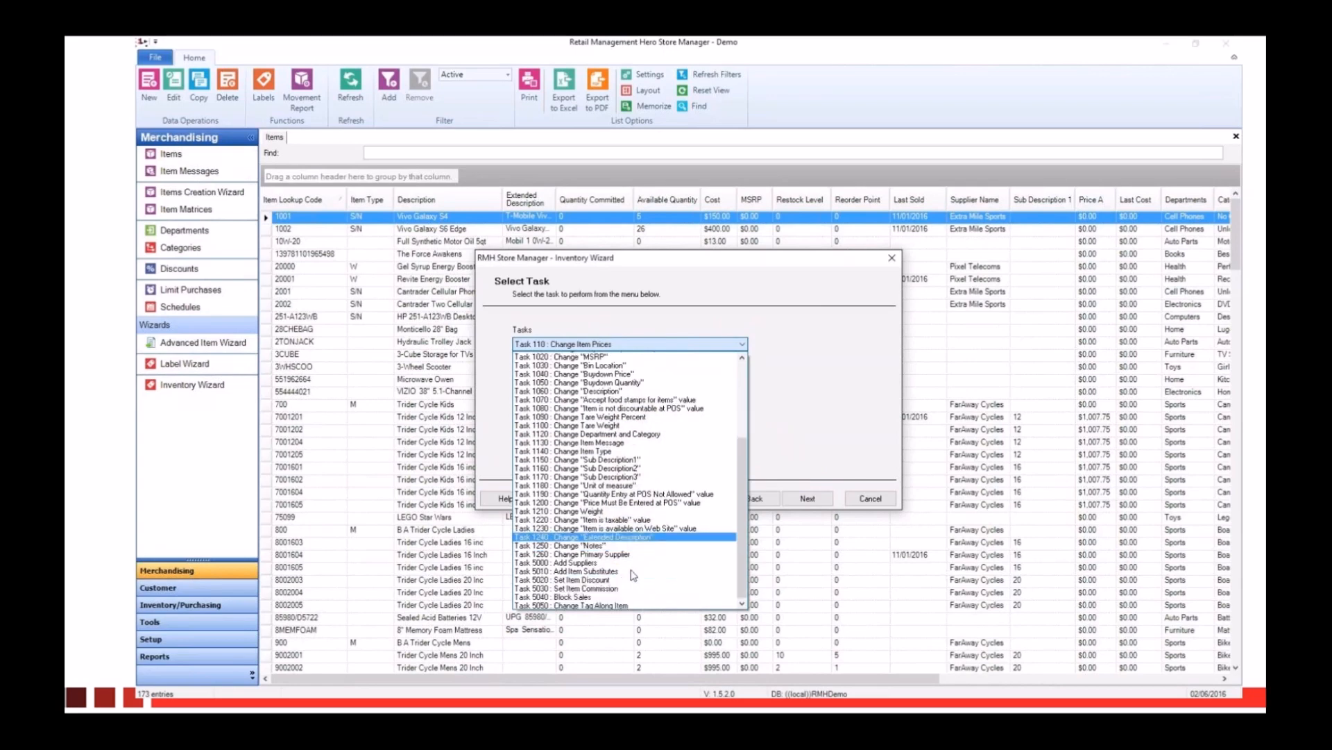
{"action": "scroll", "coordinate": [633, 574], "scroll_direction": "down", "scroll_amount": 2}
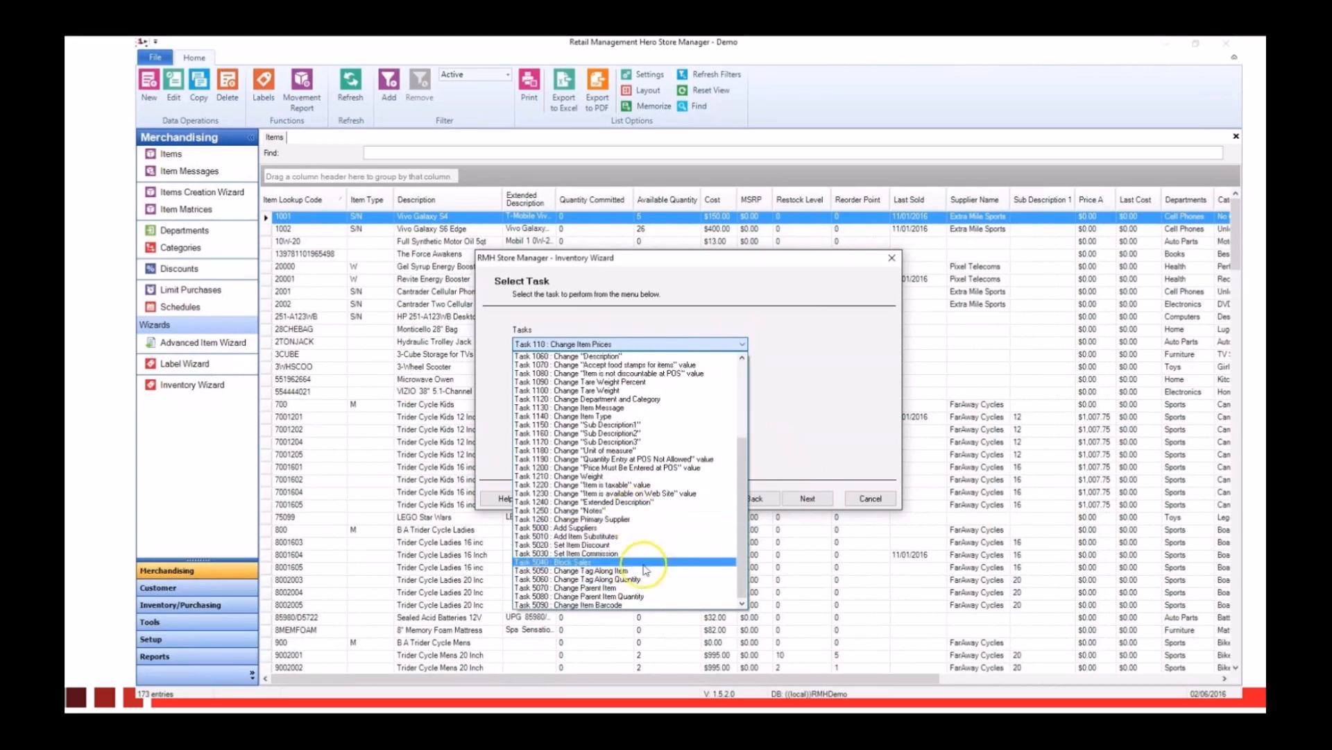
{"action": "left_click", "coordinate": [798, 406]}
Step: Proceed with the Change Item Prices task to the item filter, check its selection choices, and cancel the wizard
{"action": "left_click", "coordinate": [887, 503]}
{"action": "left_click", "coordinate": [807, 499]}
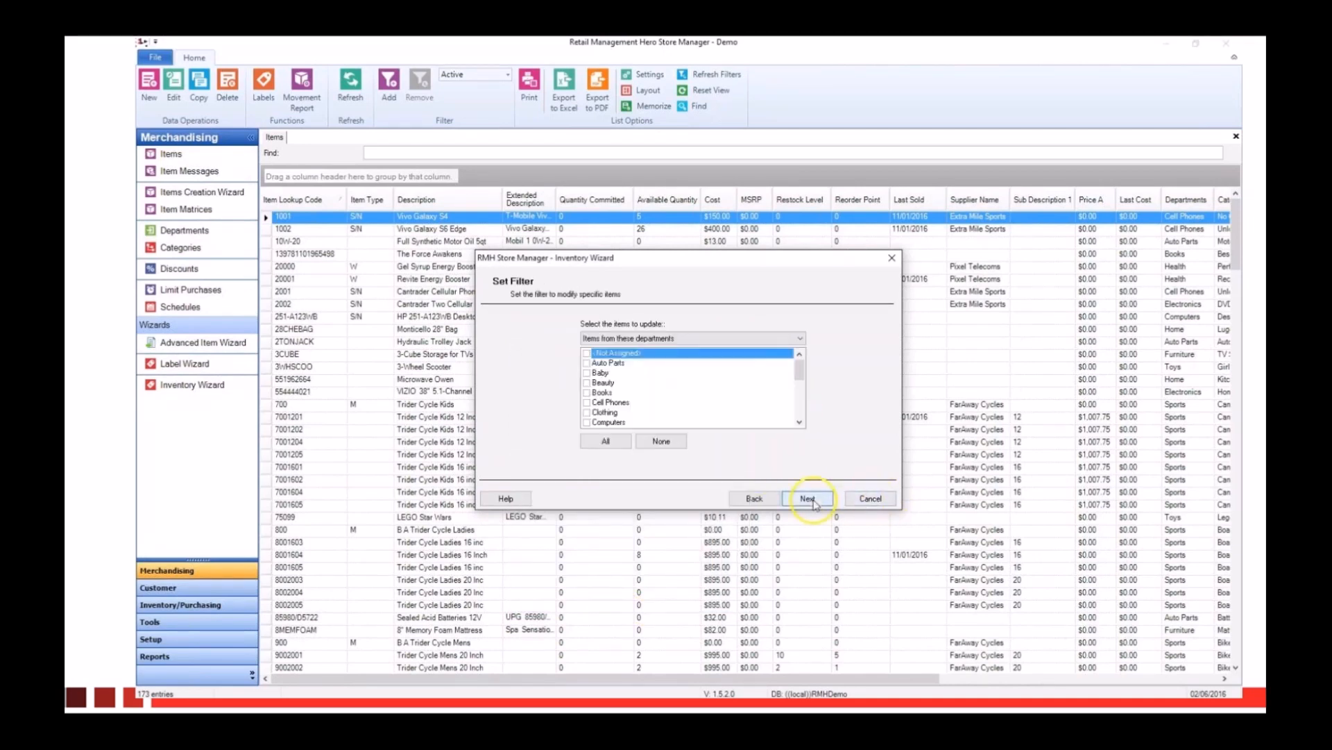
{"action": "left_click", "coordinate": [734, 339]}
{"action": "left_click", "coordinate": [745, 317]}
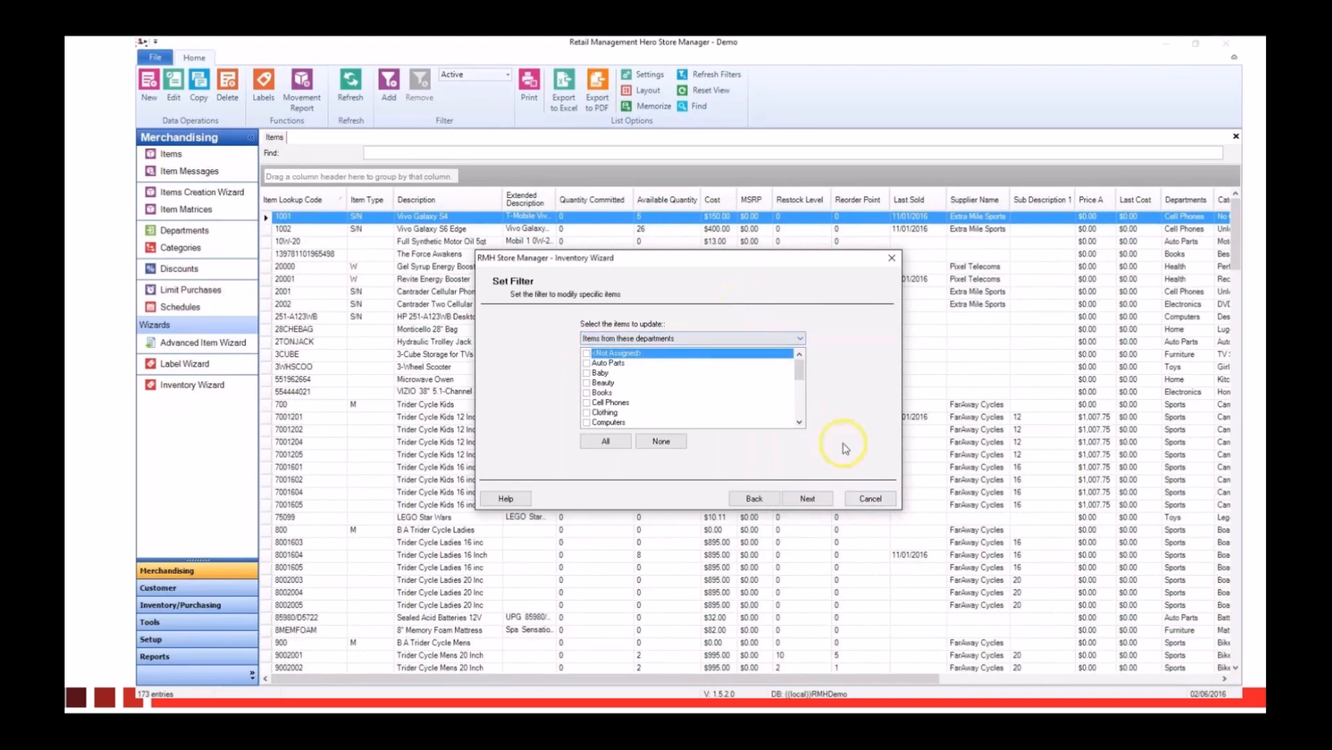
{"action": "left_click", "coordinate": [880, 500]}
Step: Look over the Label Wizard's option to print labels for a specific item, and close the wizard
{"action": "left_click", "coordinate": [186, 366]}
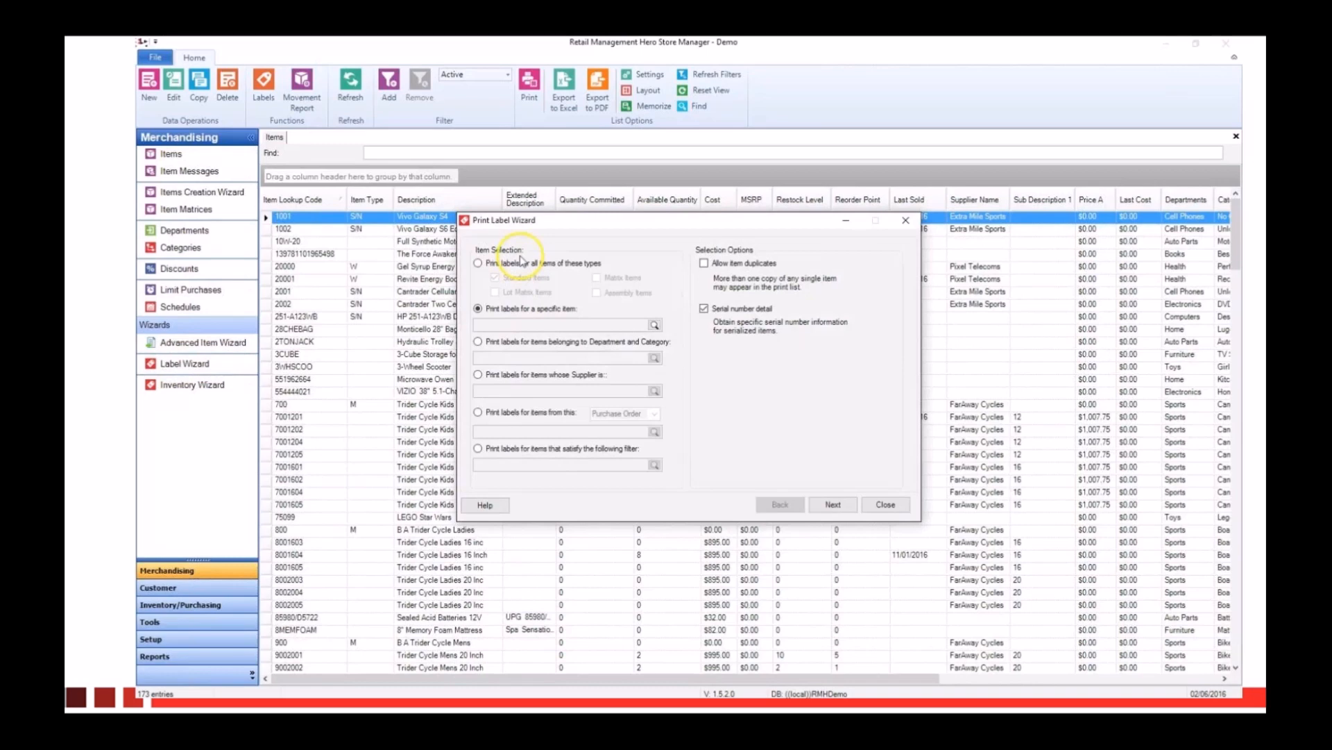
{"action": "left_click", "coordinate": [670, 334]}
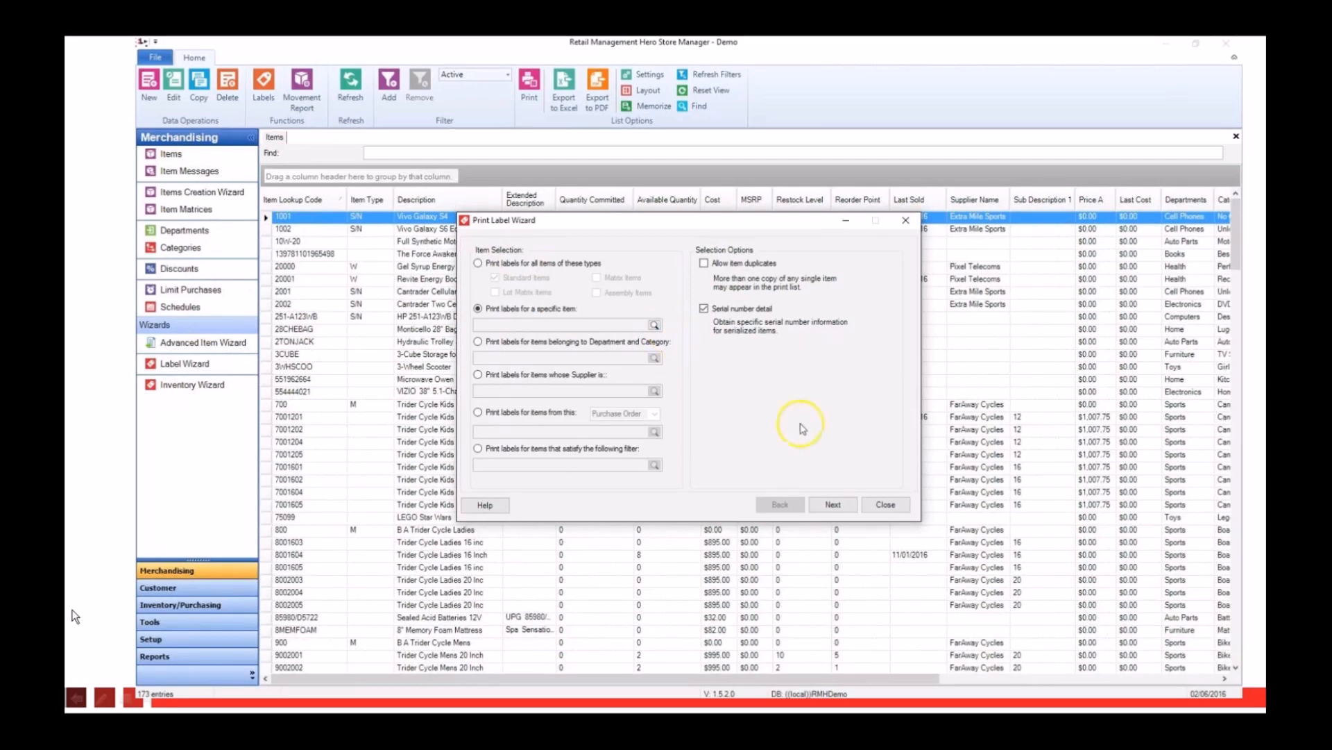
{"action": "left_click", "coordinate": [885, 504]}
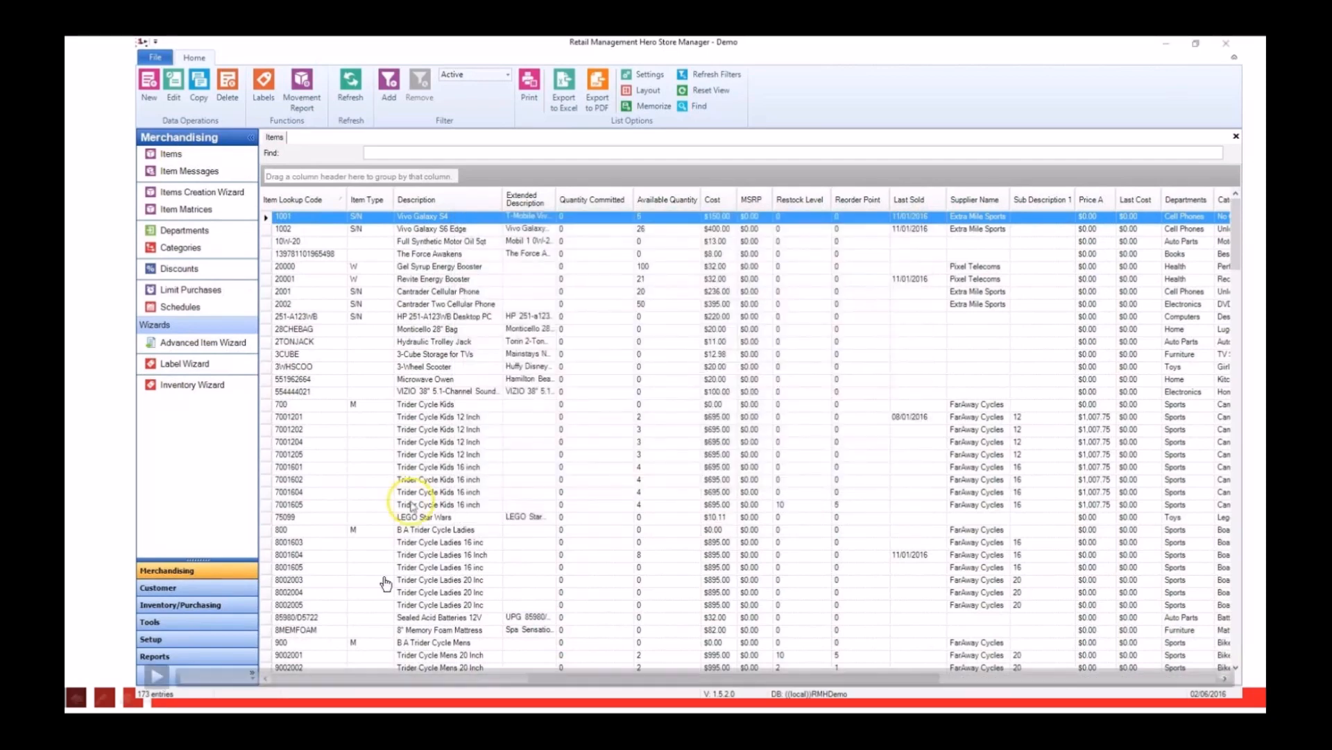
Step: Open the Label Designer and select the existing label Avery Label 4143 (Bin).rst
{"action": "left_click", "coordinate": [157, 623]}
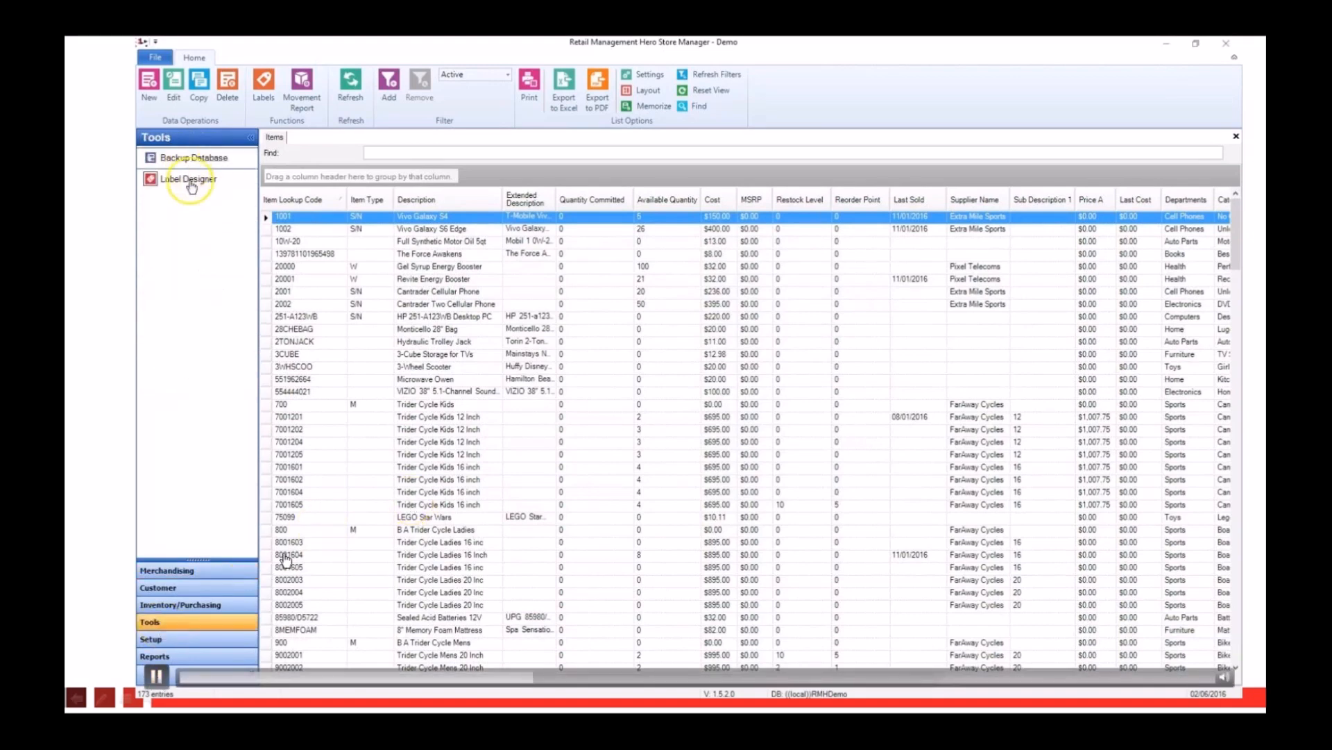
{"action": "left_click", "coordinate": [190, 181]}
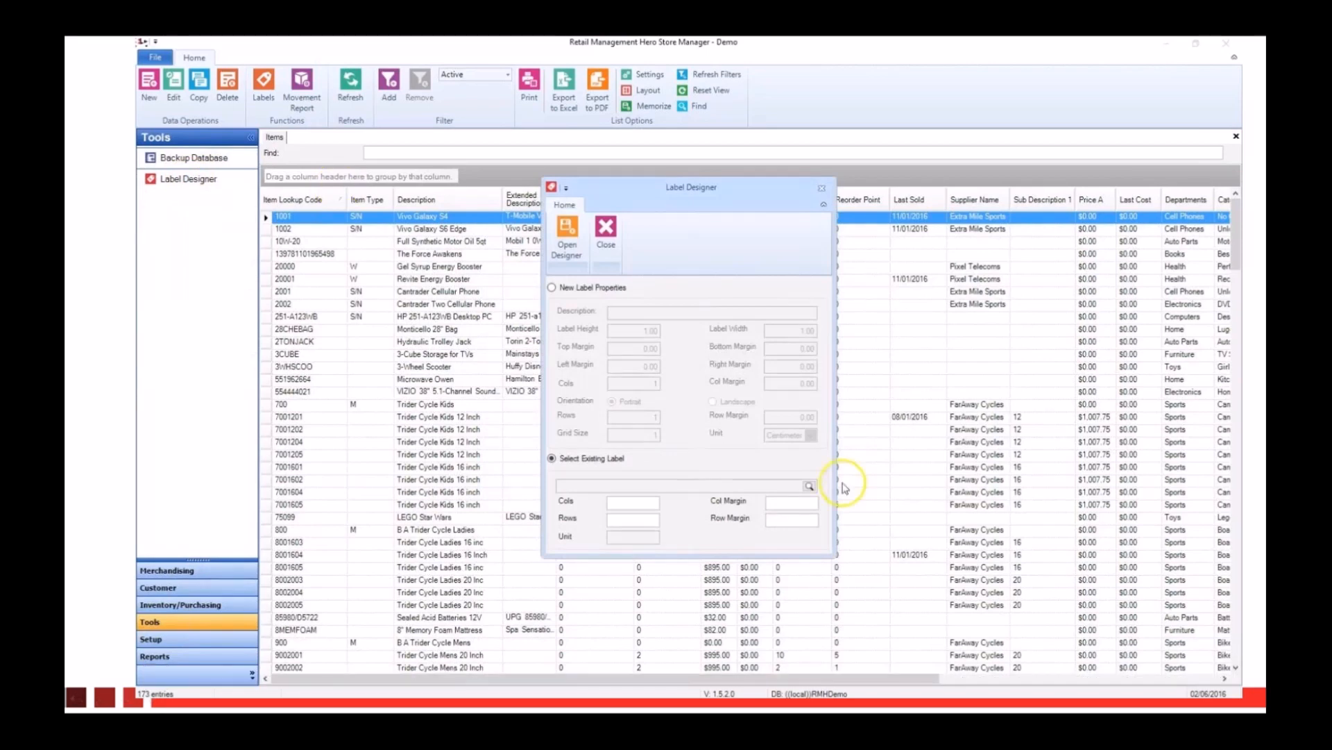
{"action": "left_click", "coordinate": [809, 486]}
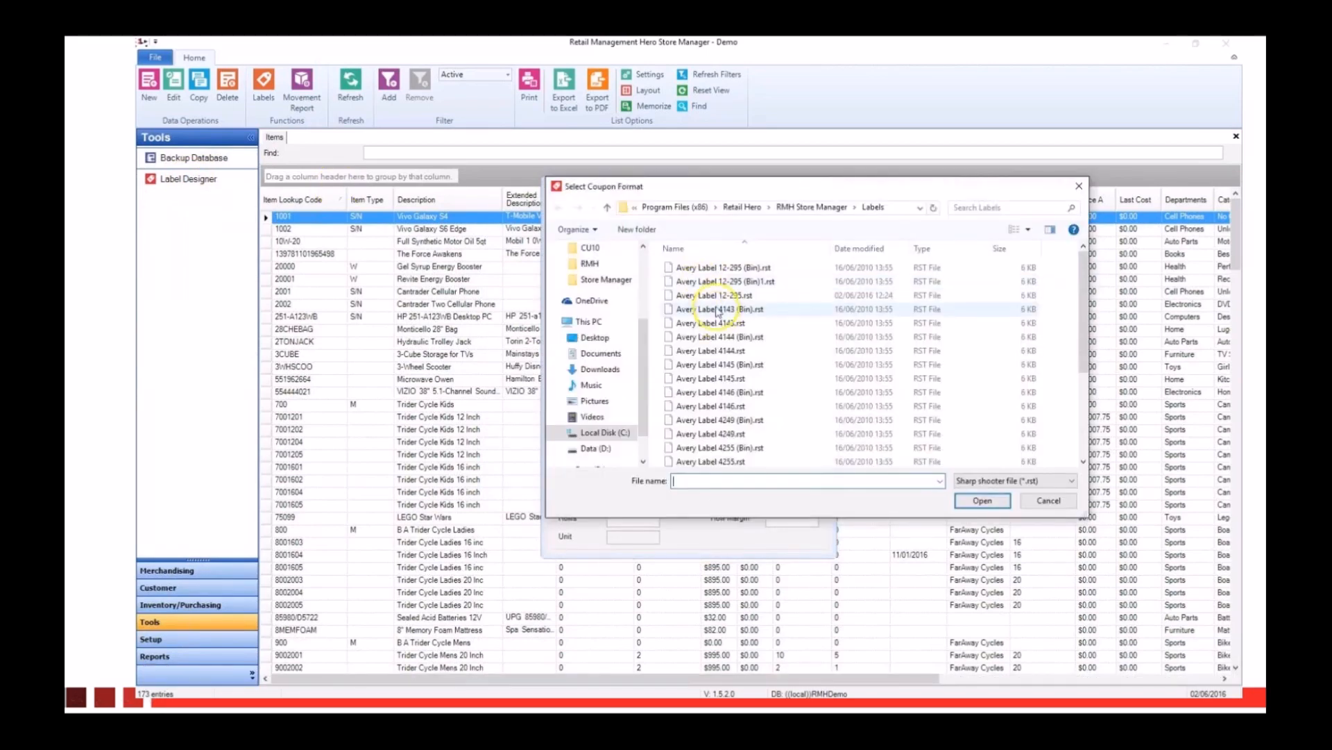
{"action": "double_click", "coordinate": [719, 309]}
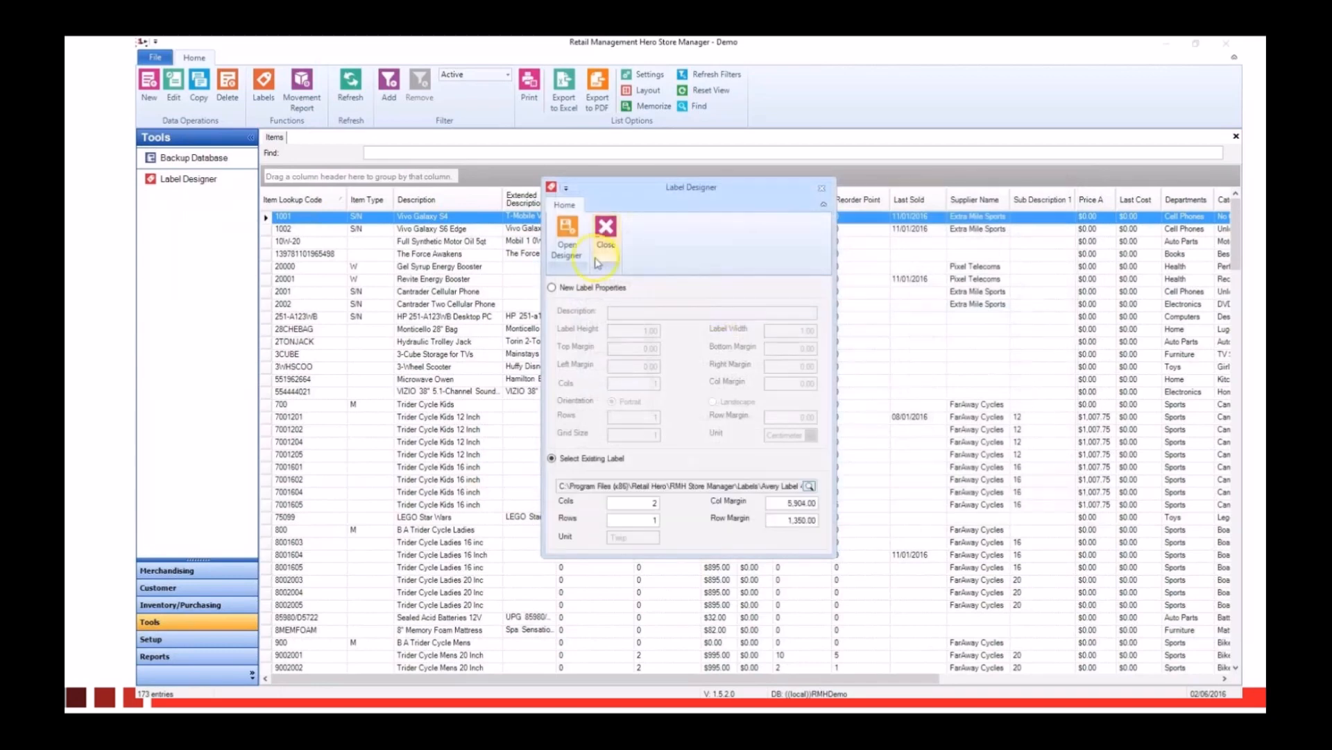
Step: Open the selected label in the designer, check its data sources, and close the designer
{"action": "left_click", "coordinate": [570, 241]}
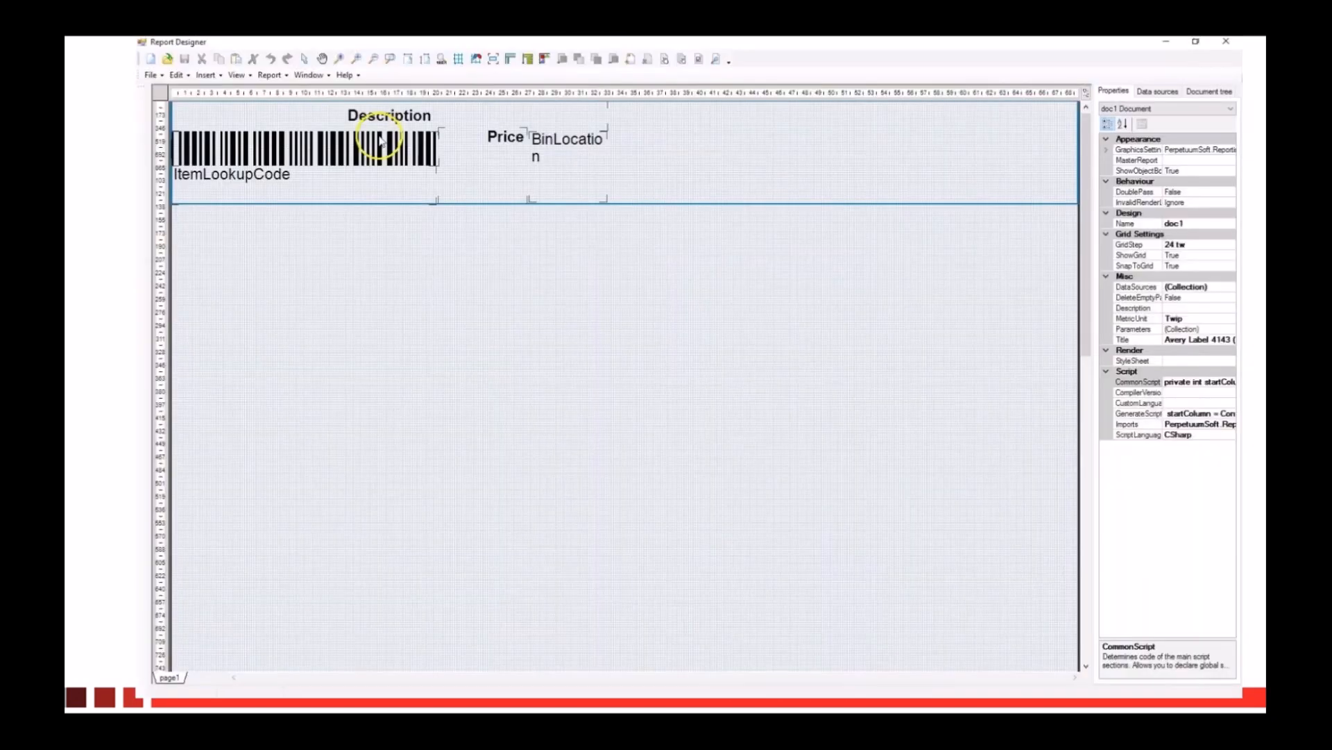
{"action": "left_click_drag", "start_coordinate": [380, 140], "coordinate": [266, 138]}
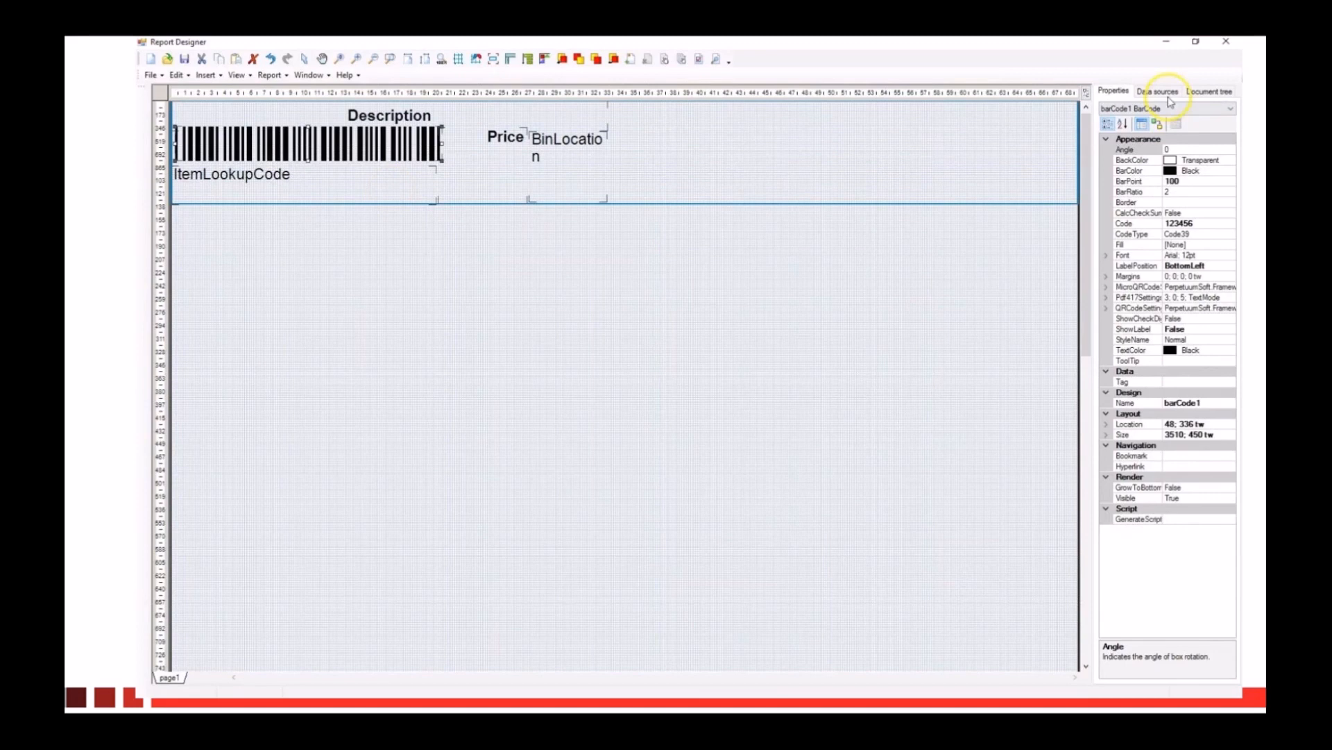
{"action": "left_click", "coordinate": [1166, 91]}
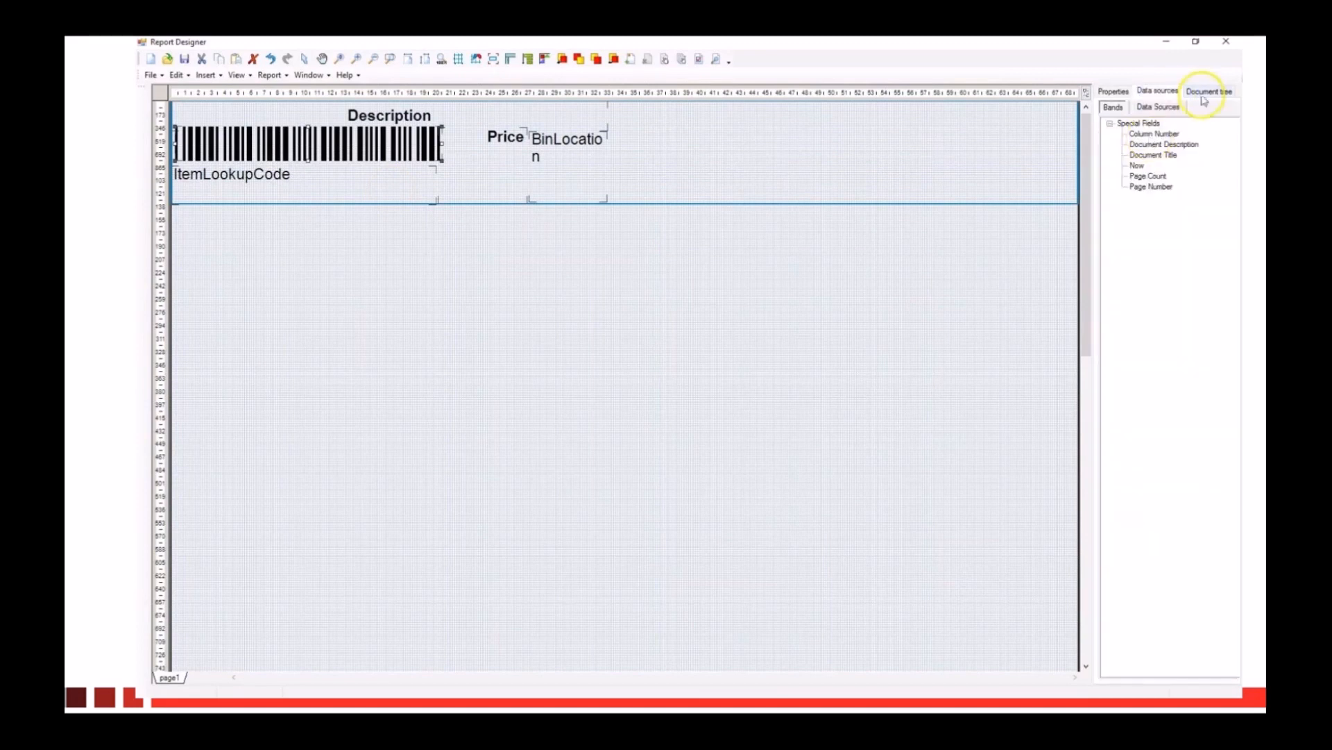
{"action": "left_click", "coordinate": [1227, 44]}
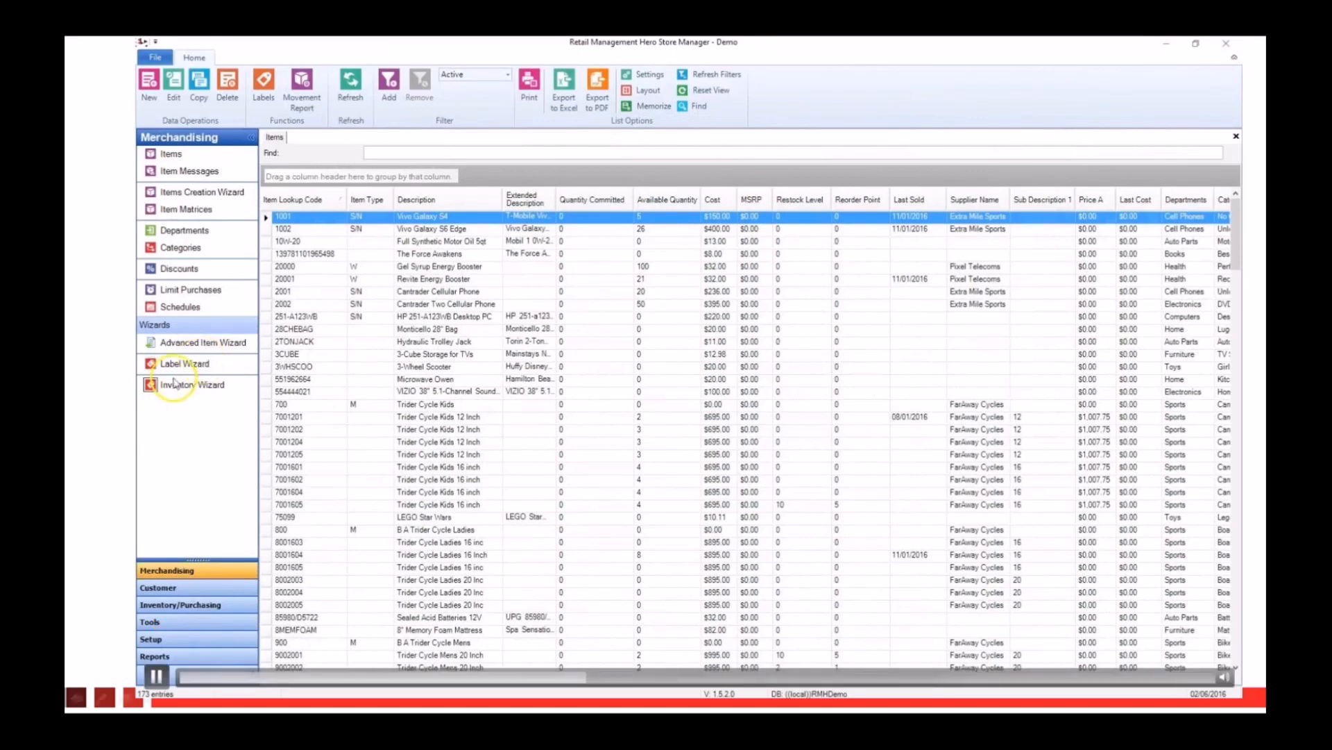
Step: Show the list of customers and open the first customer's record to view the billing information
{"action": "left_click", "coordinate": [158, 587]}
{"action": "left_click", "coordinate": [183, 165]}
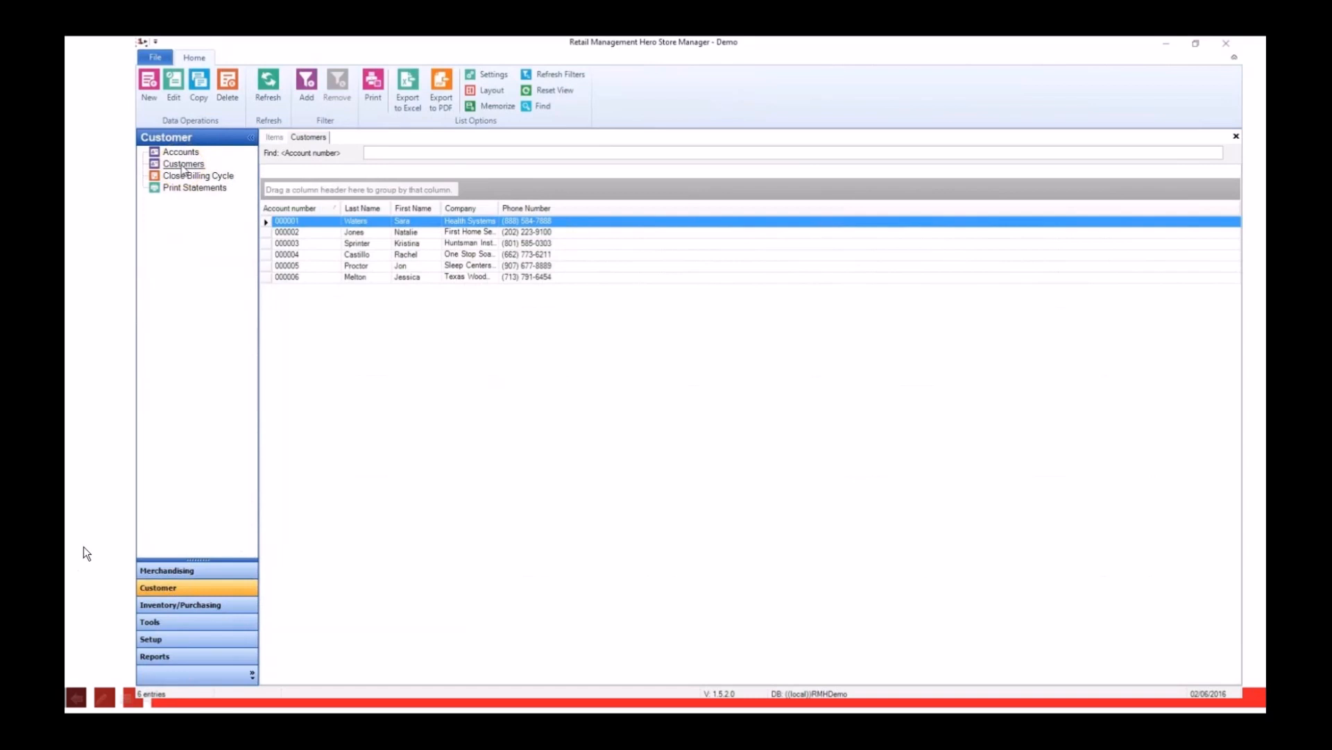
{"action": "double_click", "coordinate": [330, 222]}
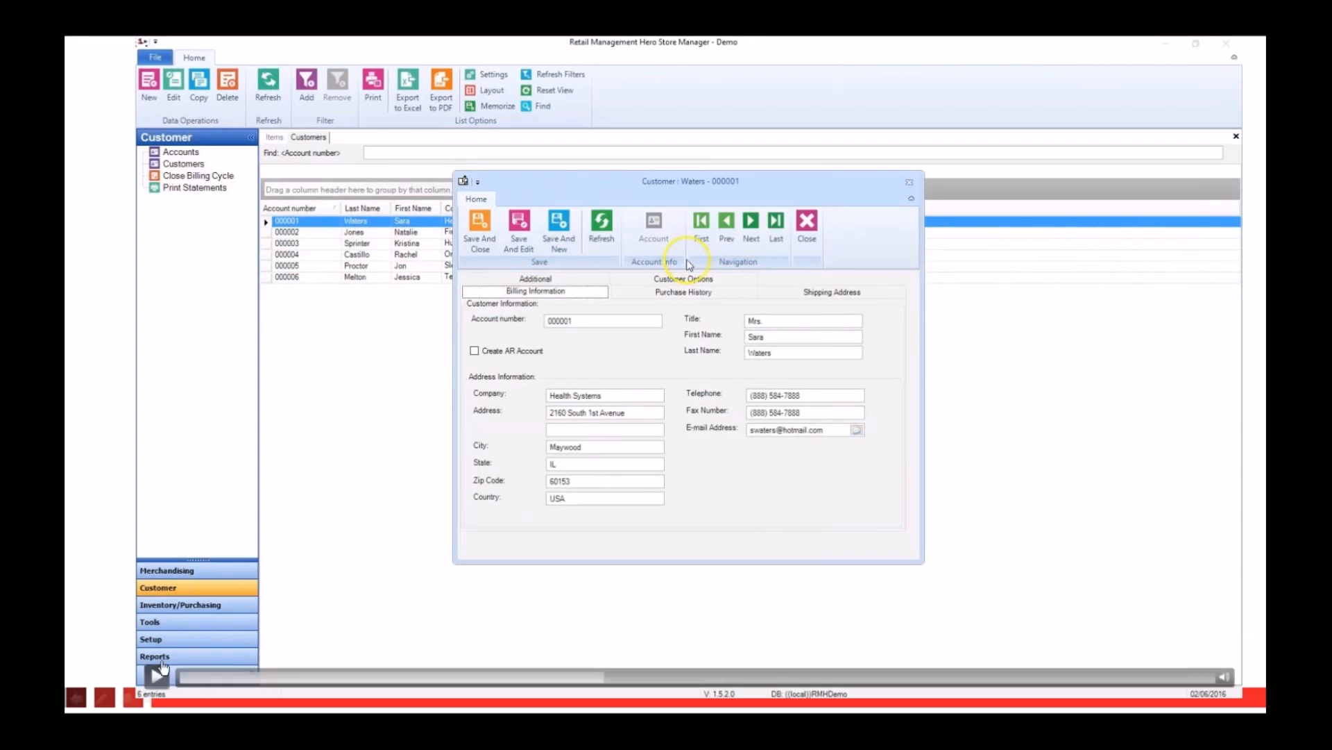
{"action": "left_click", "coordinate": [157, 676]}
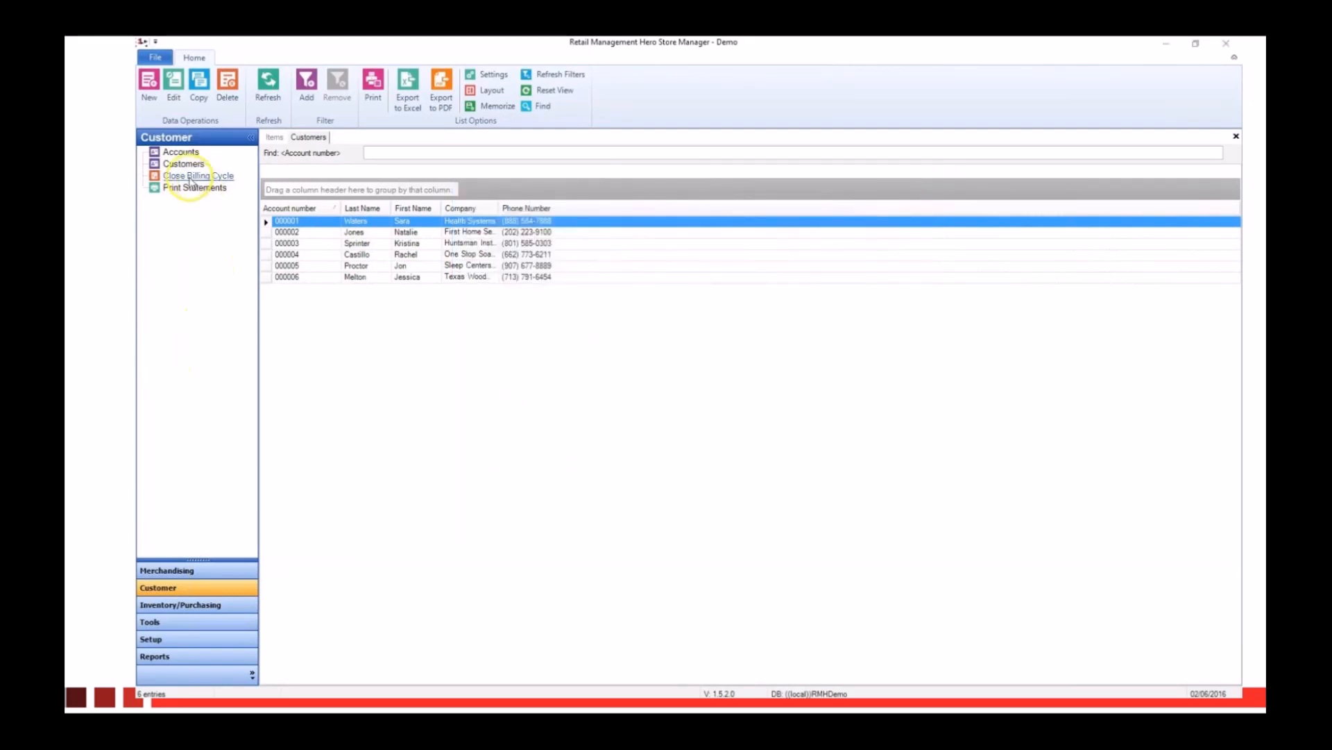
{"action": "mouse_move", "coordinate": [213, 669]}
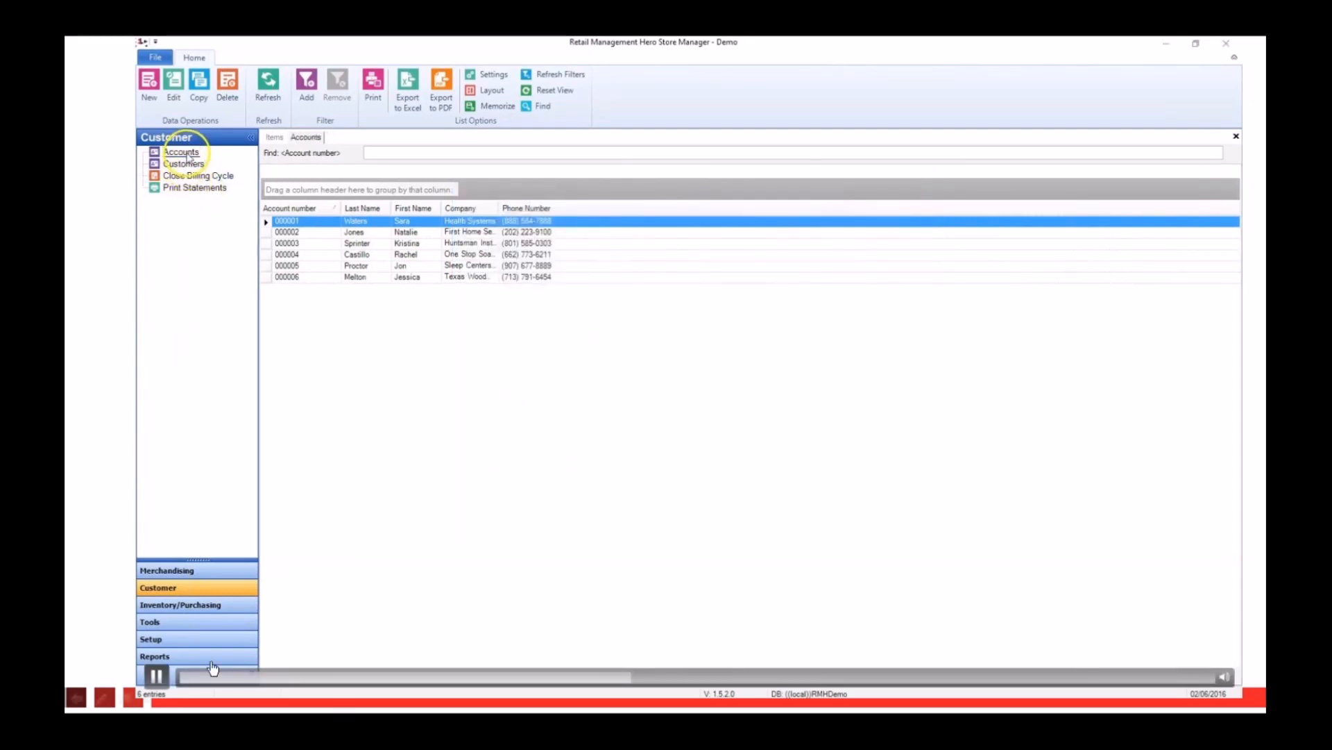
{"action": "left_click", "coordinate": [158, 677]}
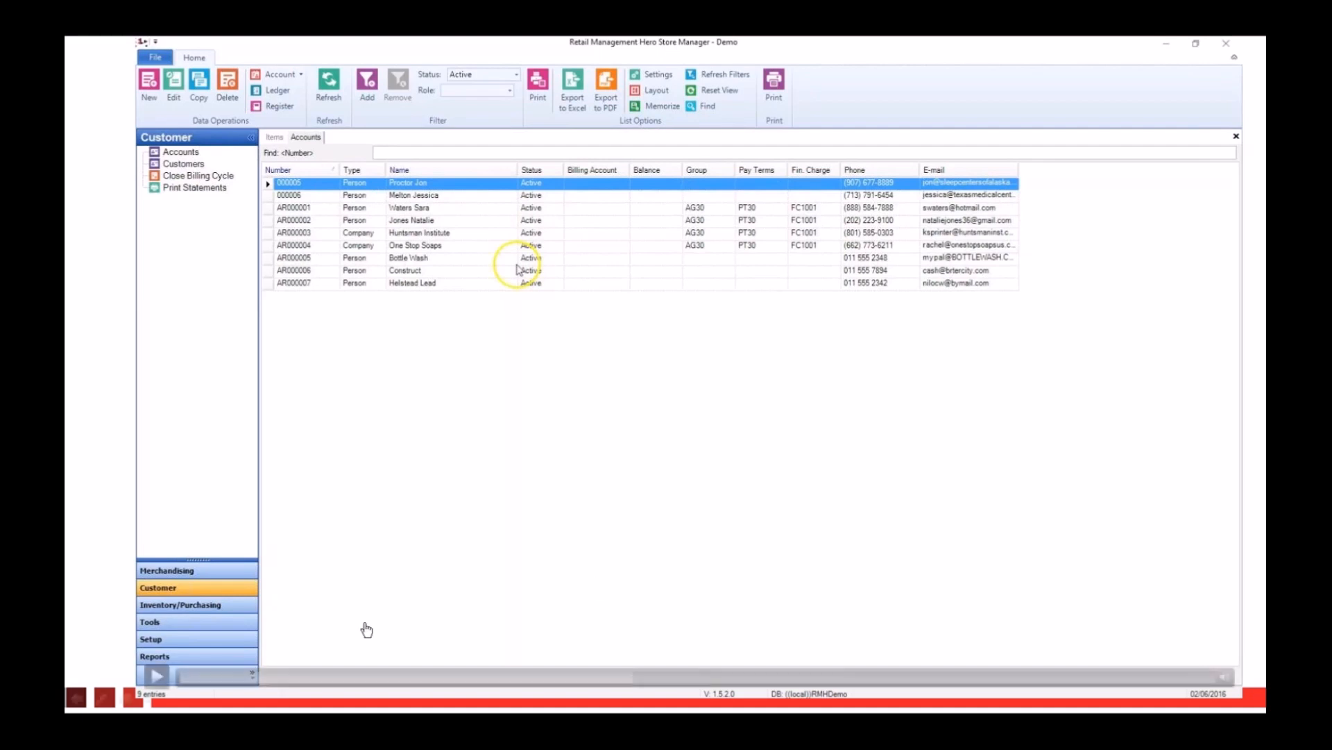
{"action": "left_click", "coordinate": [156, 678]}
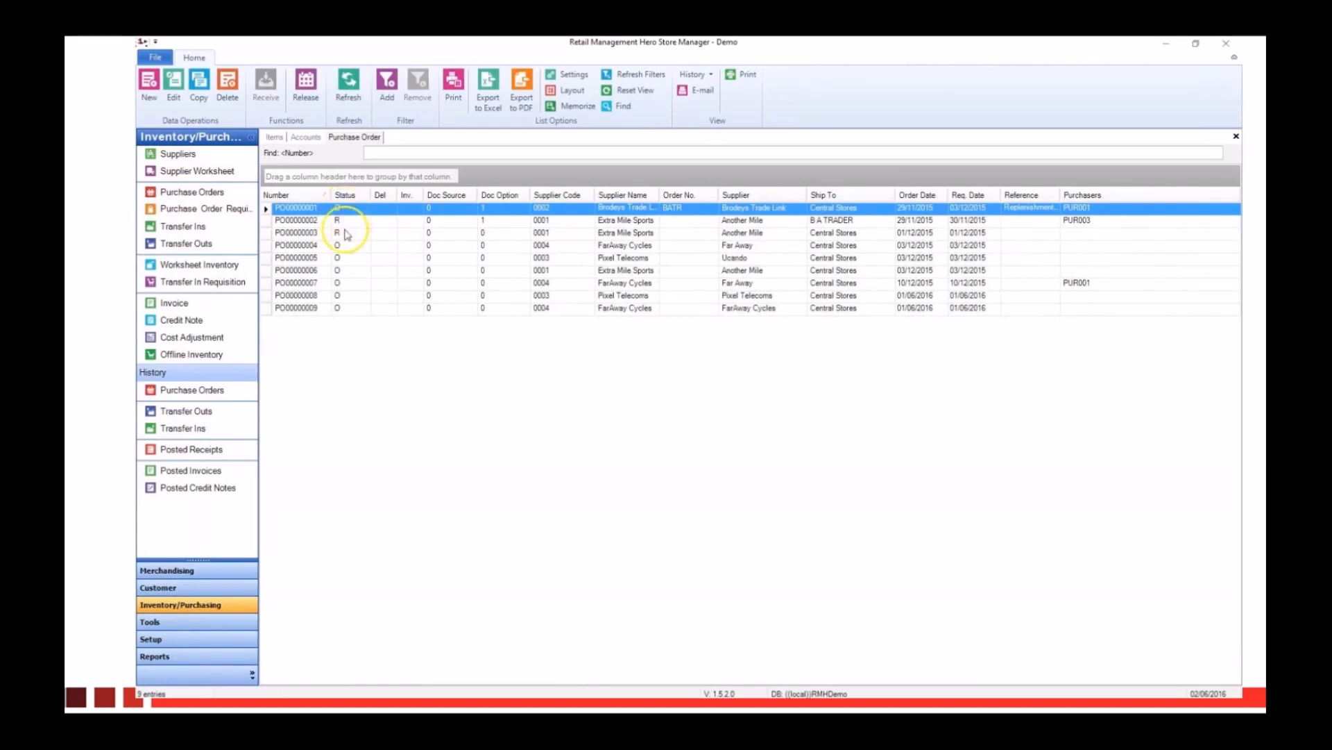
Step: Open the fourth purchase order, for FarAway Cycles, and look through its header, items, charges and available functions
{"action": "double_click", "coordinate": [352, 248]}
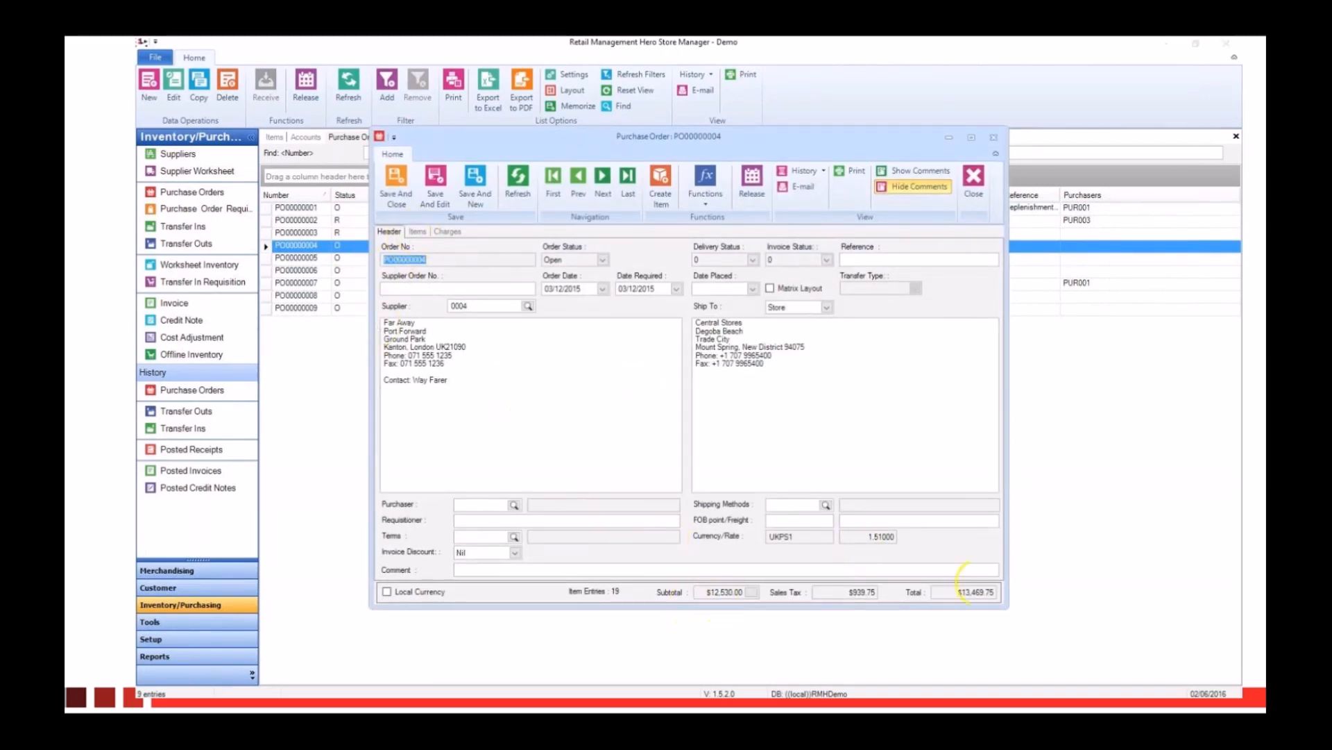
{"action": "left_click", "coordinate": [417, 232]}
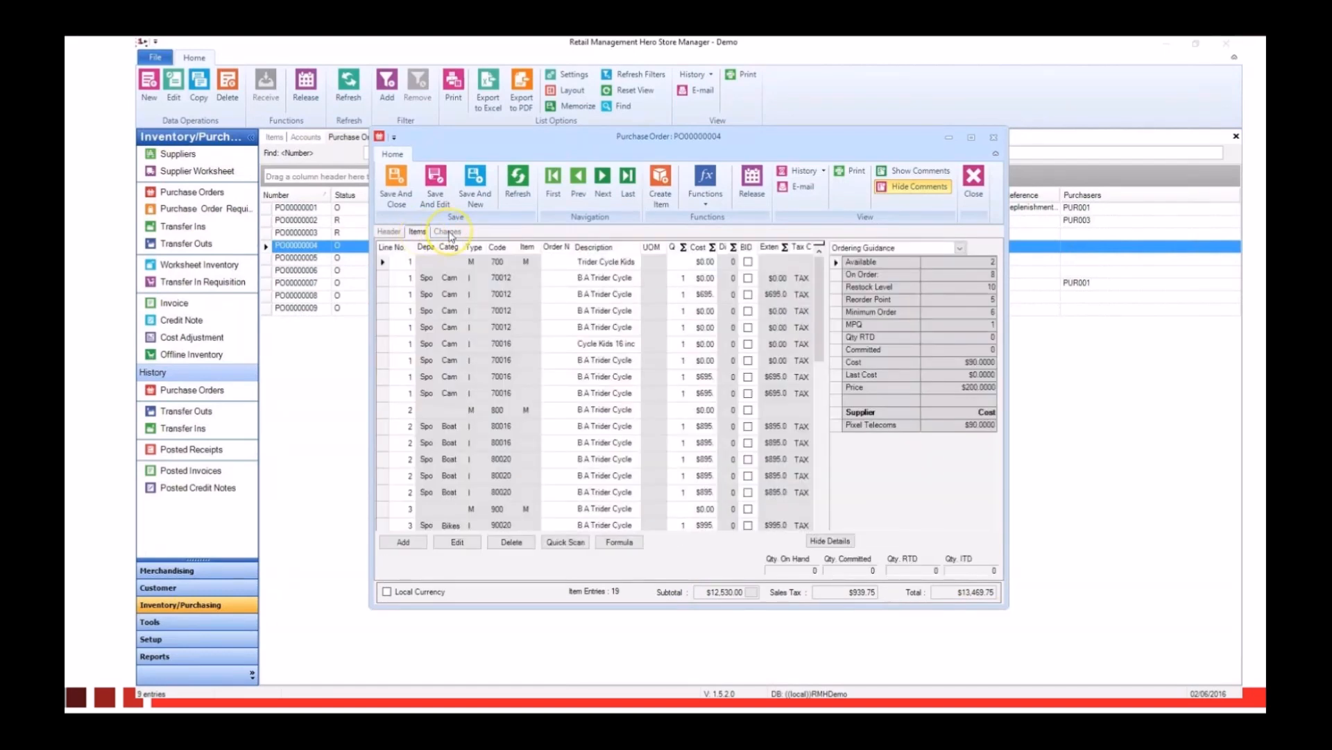
{"action": "left_click", "coordinate": [447, 232]}
{"action": "left_click", "coordinate": [419, 233]}
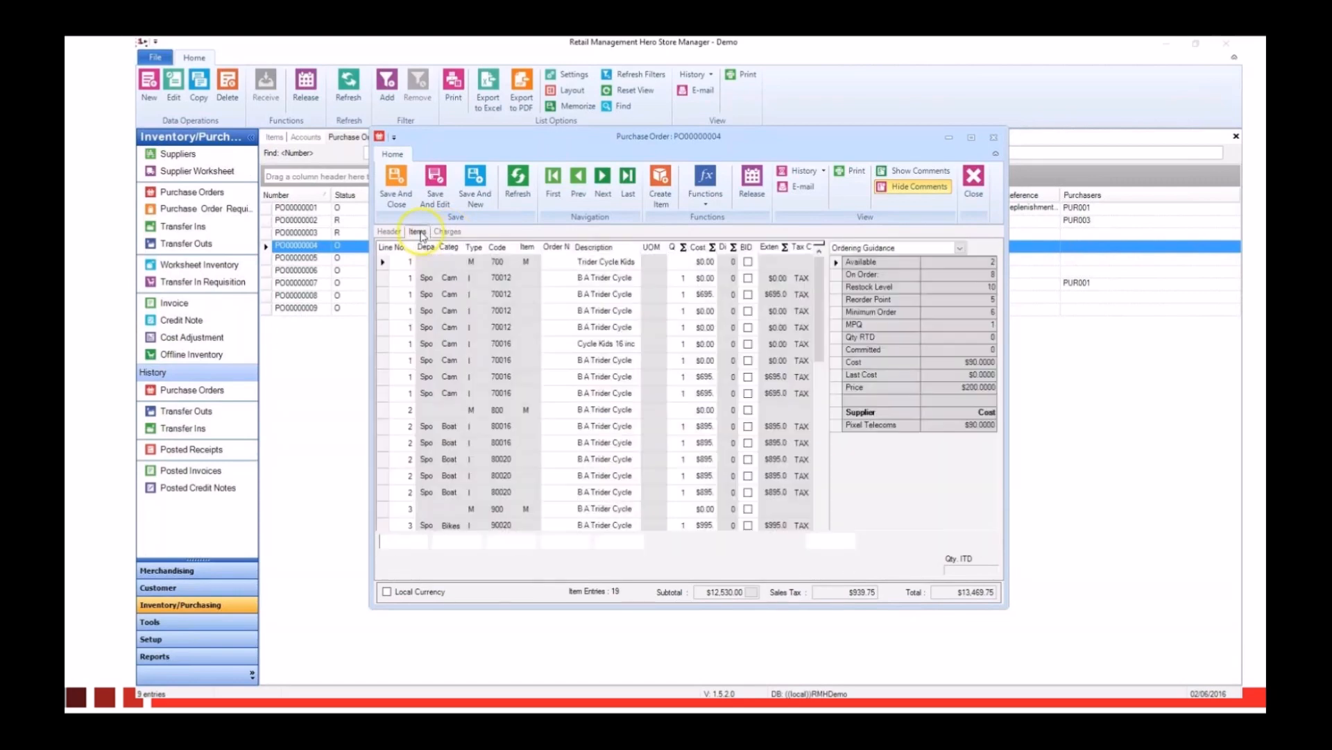
{"action": "left_click", "coordinate": [390, 232]}
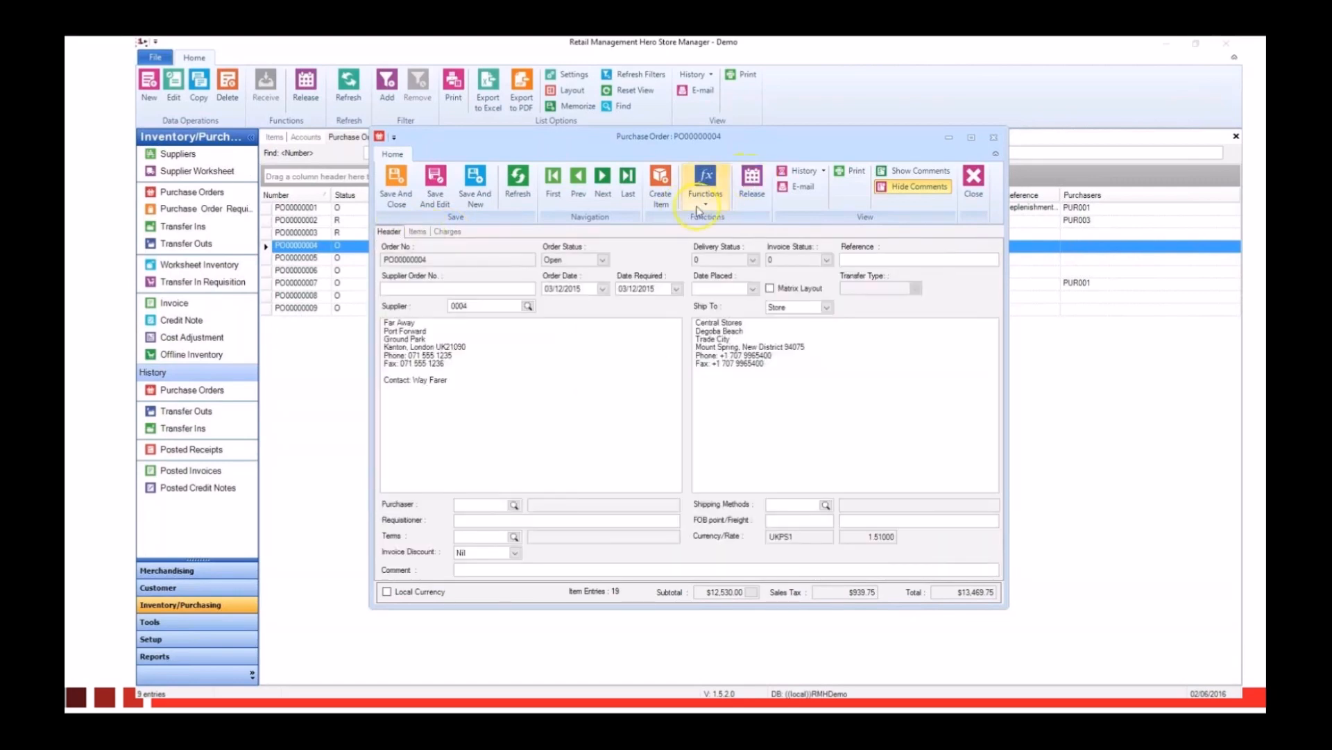
{"action": "left_click", "coordinate": [701, 207]}
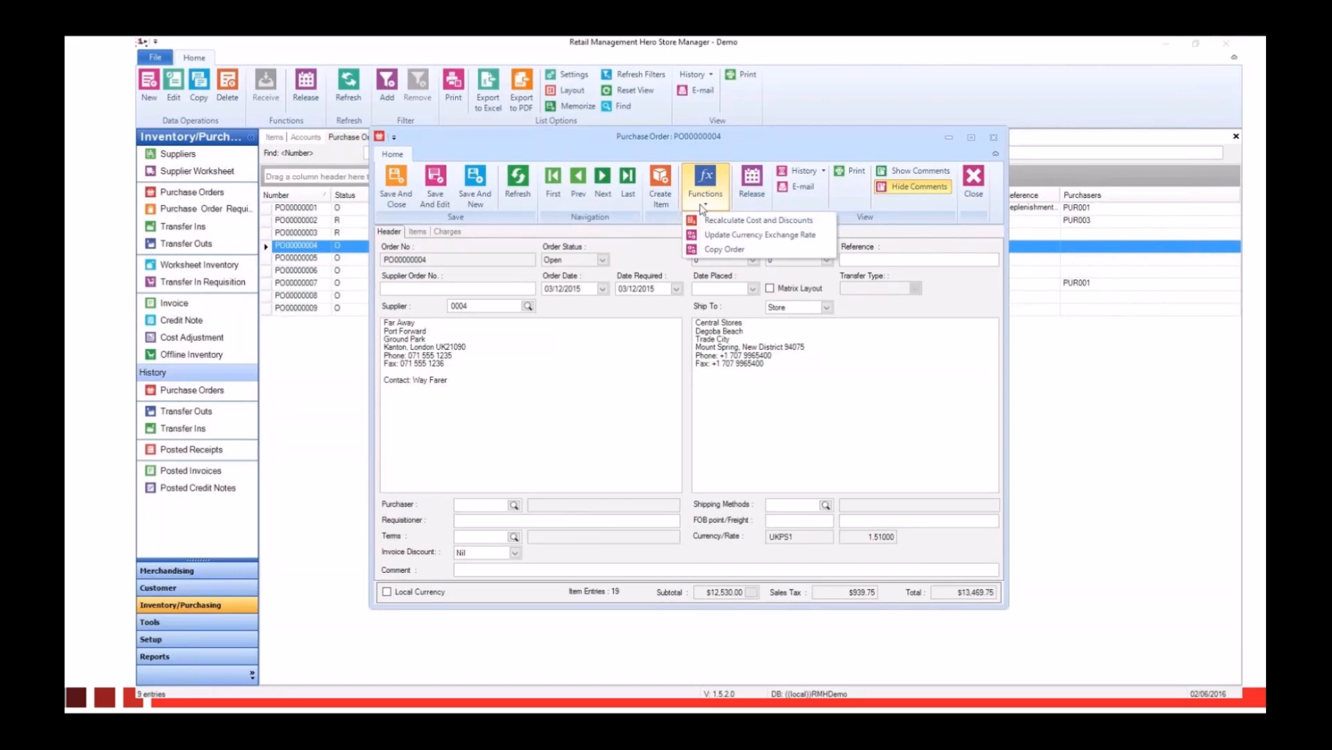
Step: Preview the printed version of the open purchase order, look over its full page, and close the preview and the order
{"action": "left_click", "coordinate": [850, 170]}
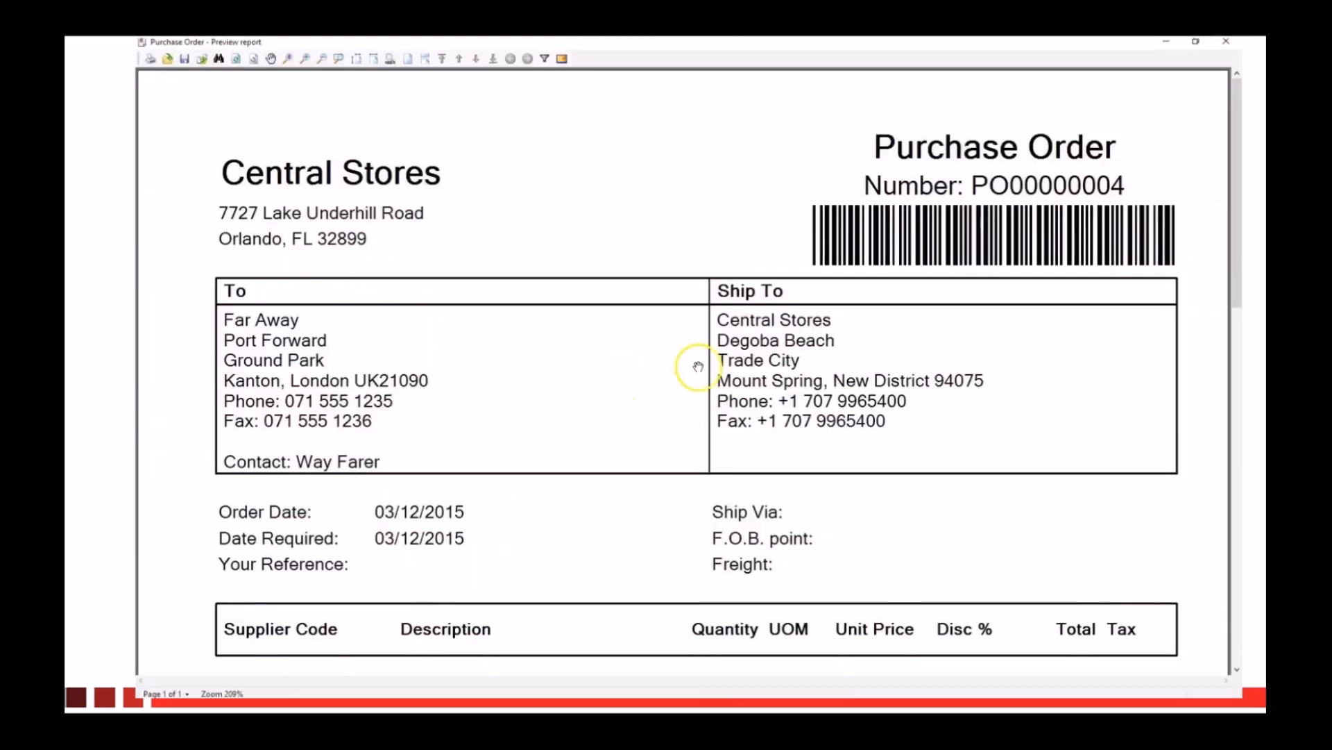
{"action": "scroll", "coordinate": [698, 367], "scroll_direction": "down", "scroll_amount": 5}
{"action": "scroll", "coordinate": [698, 366], "scroll_direction": "up", "scroll_amount": 1}
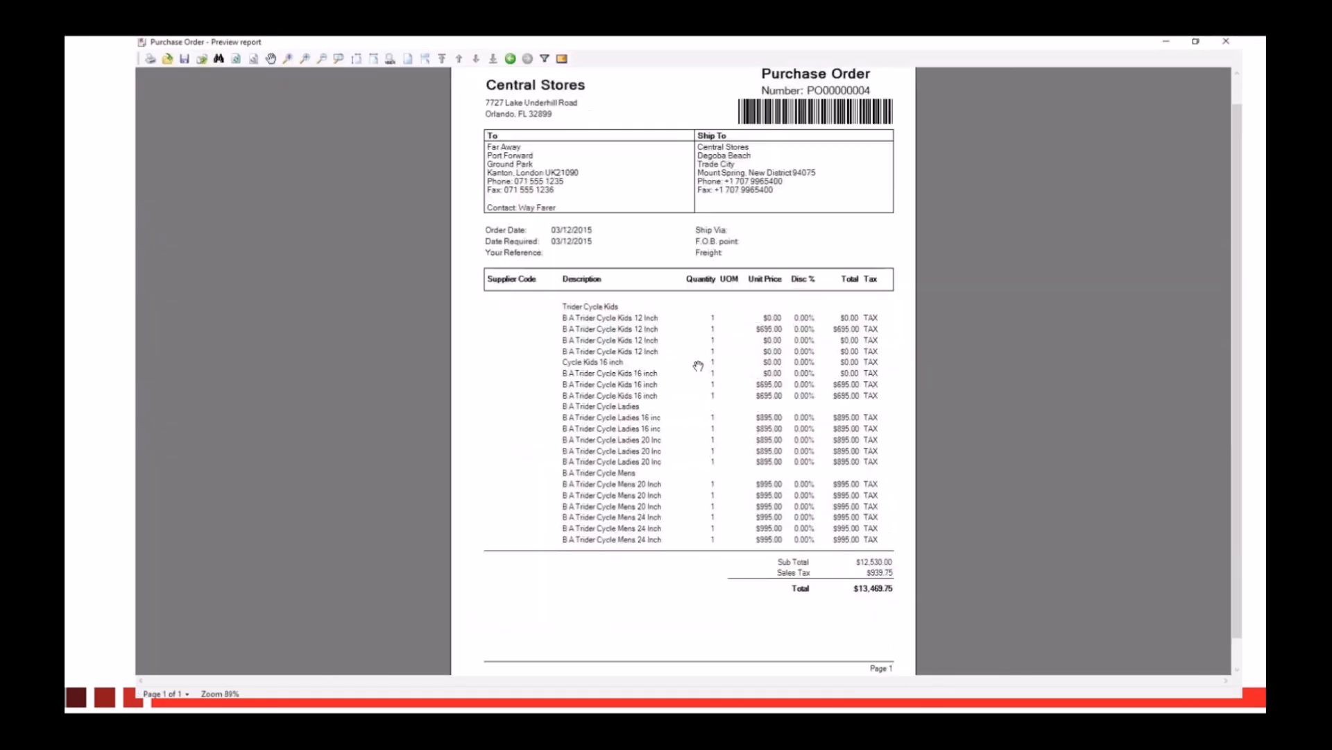
{"action": "scroll", "coordinate": [699, 367], "scroll_direction": "up", "scroll_amount": 1}
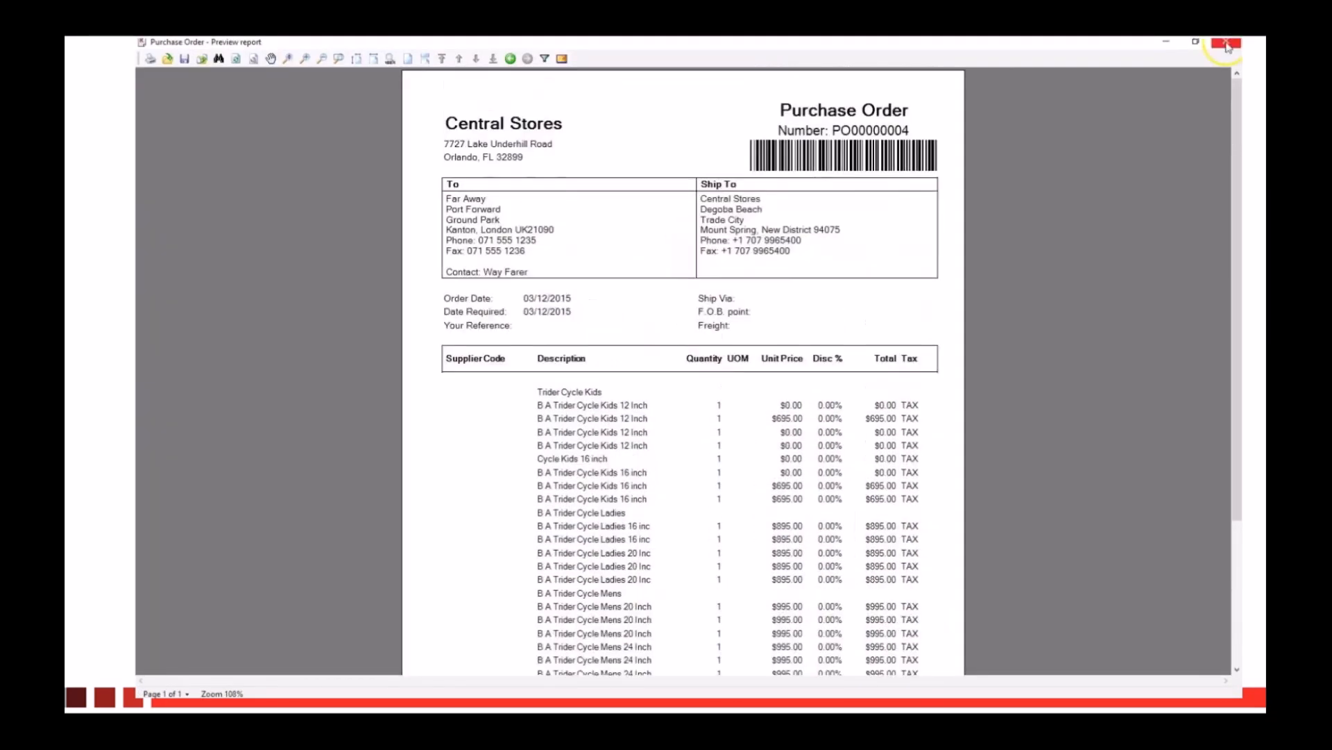
{"action": "left_click", "coordinate": [1227, 46]}
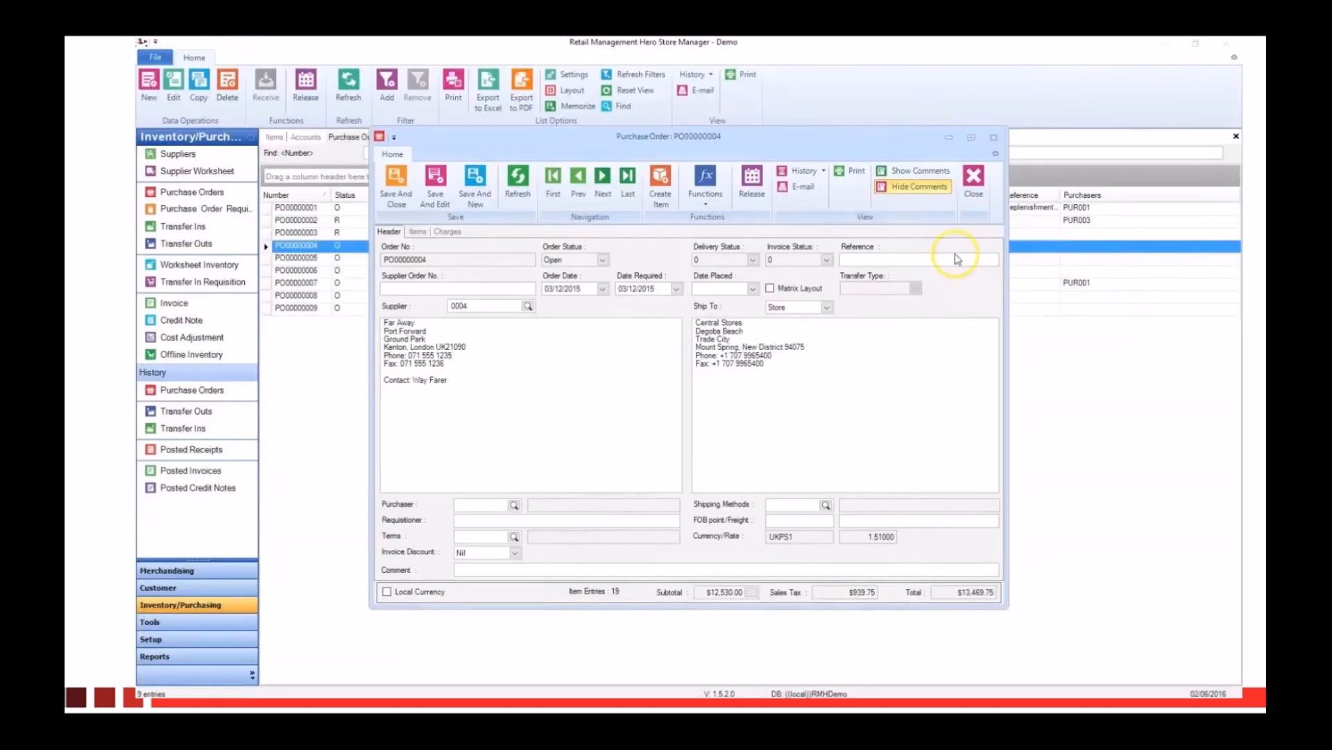
{"action": "left_click", "coordinate": [975, 177]}
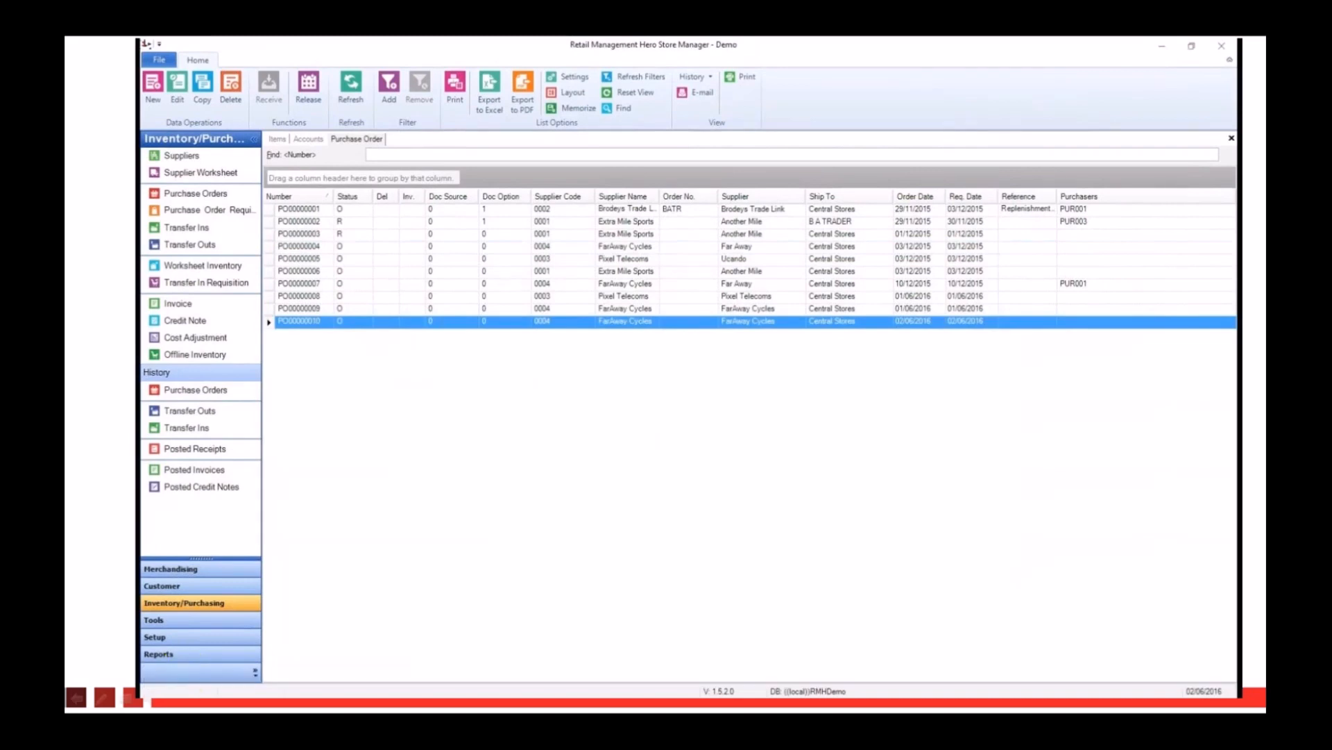
Step: Open the newest purchase order, for FarAway Cycles dated 02/06/2016
{"action": "double_click", "coordinate": [306, 323]}
{"action": "left_click", "coordinate": [158, 677]}
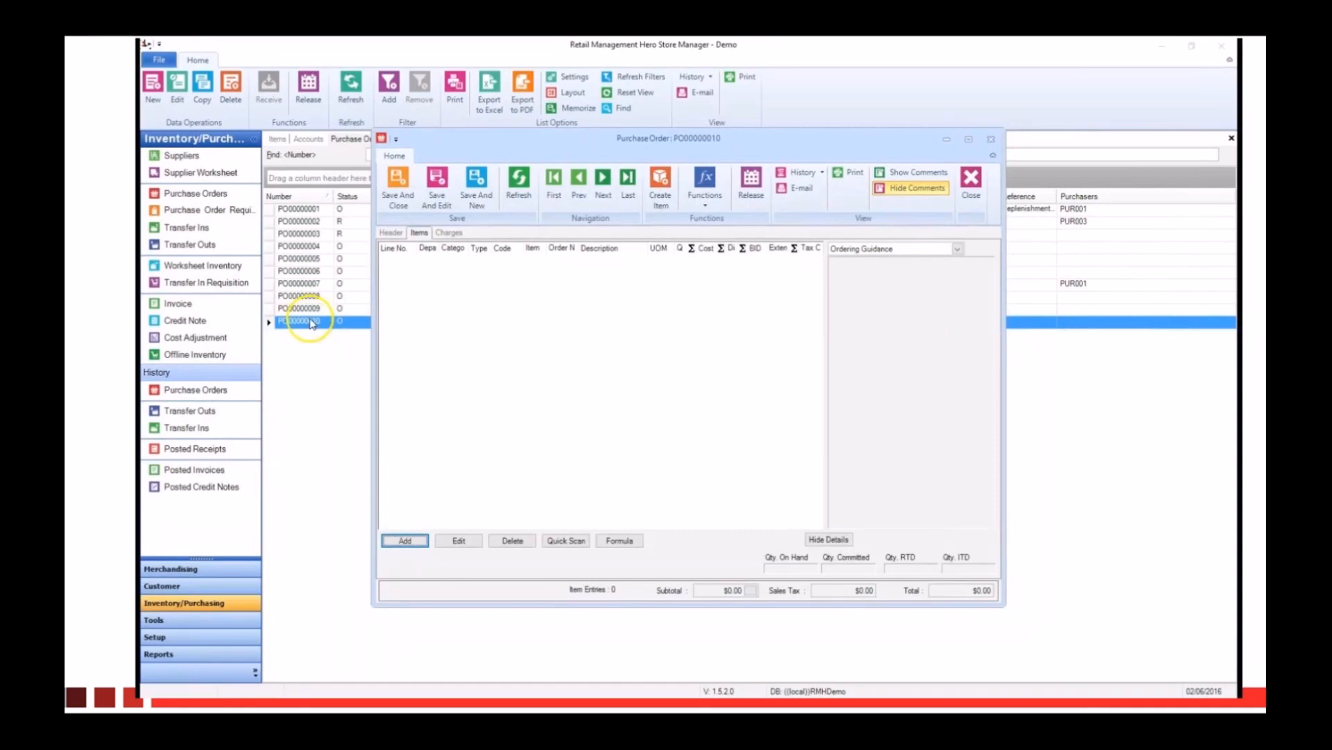
{"action": "mouse_move", "coordinate": [342, 553]}
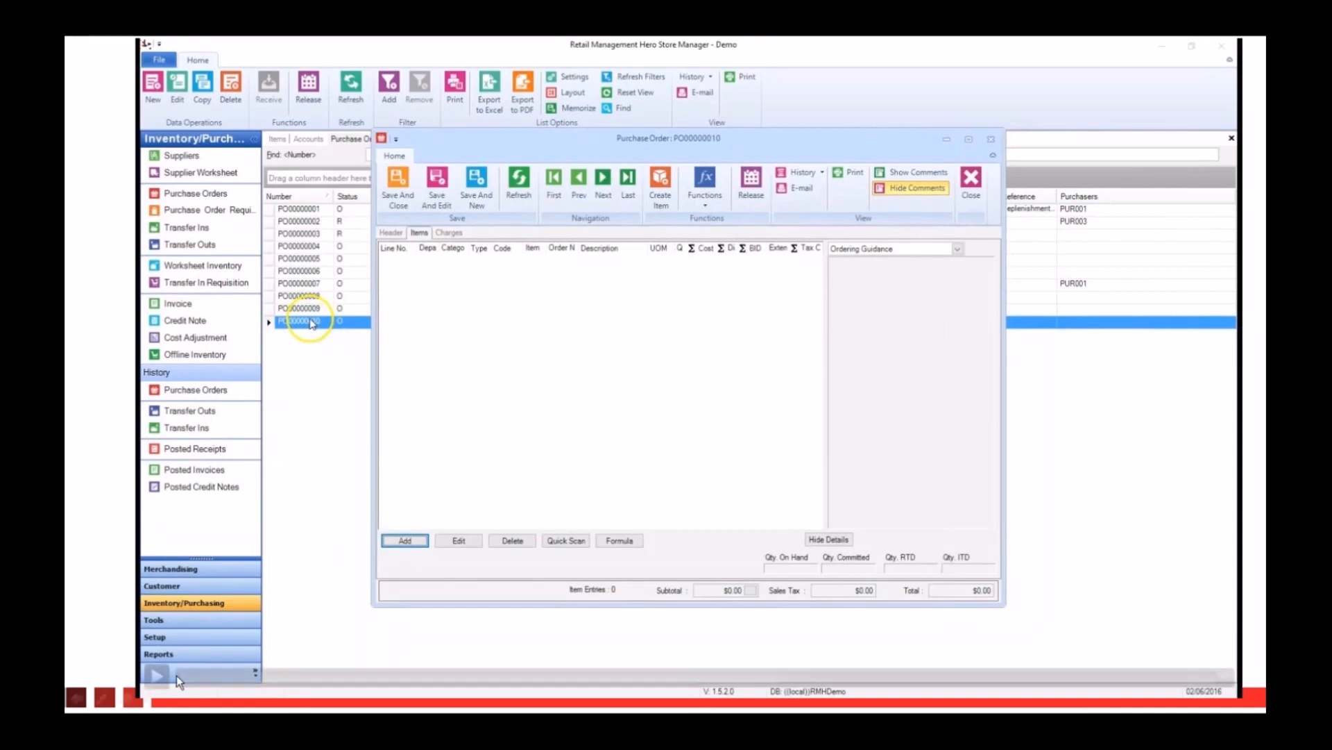
{"action": "left_click", "coordinate": [158, 675]}
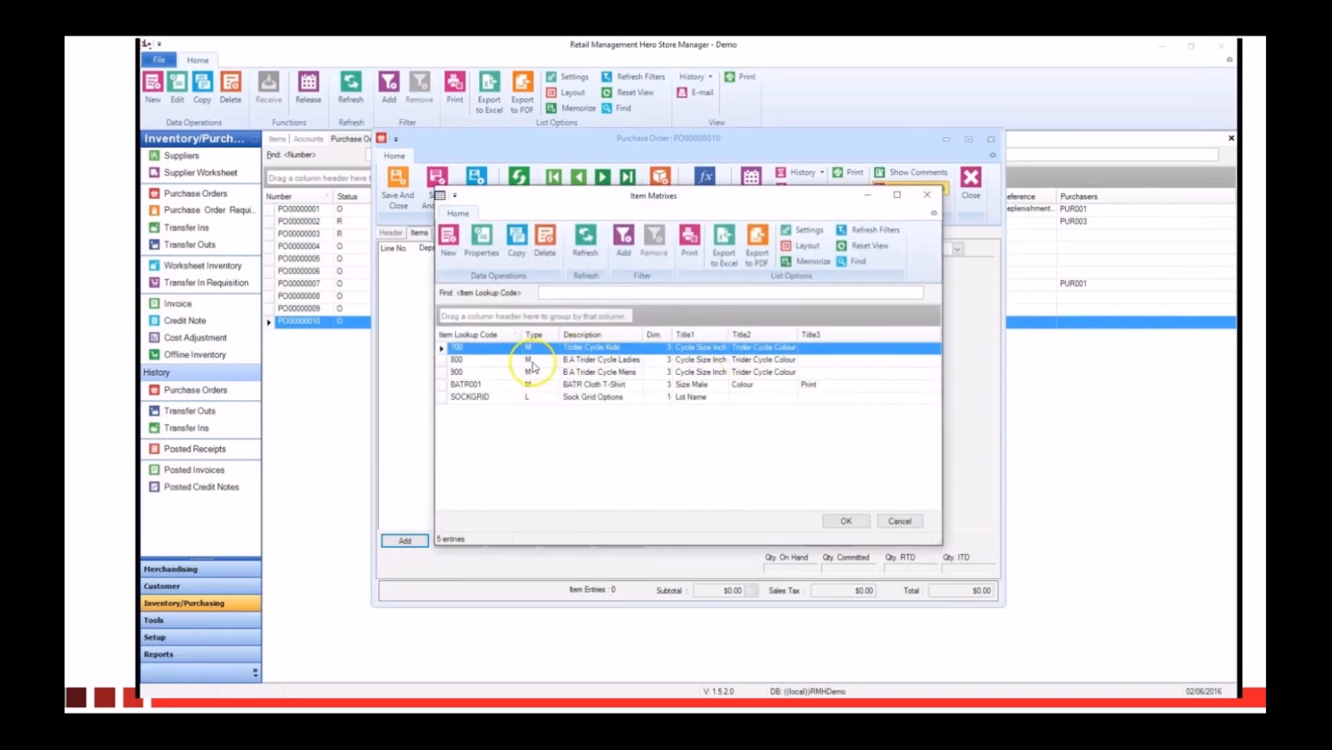
{"action": "left_click", "coordinate": [160, 682]}
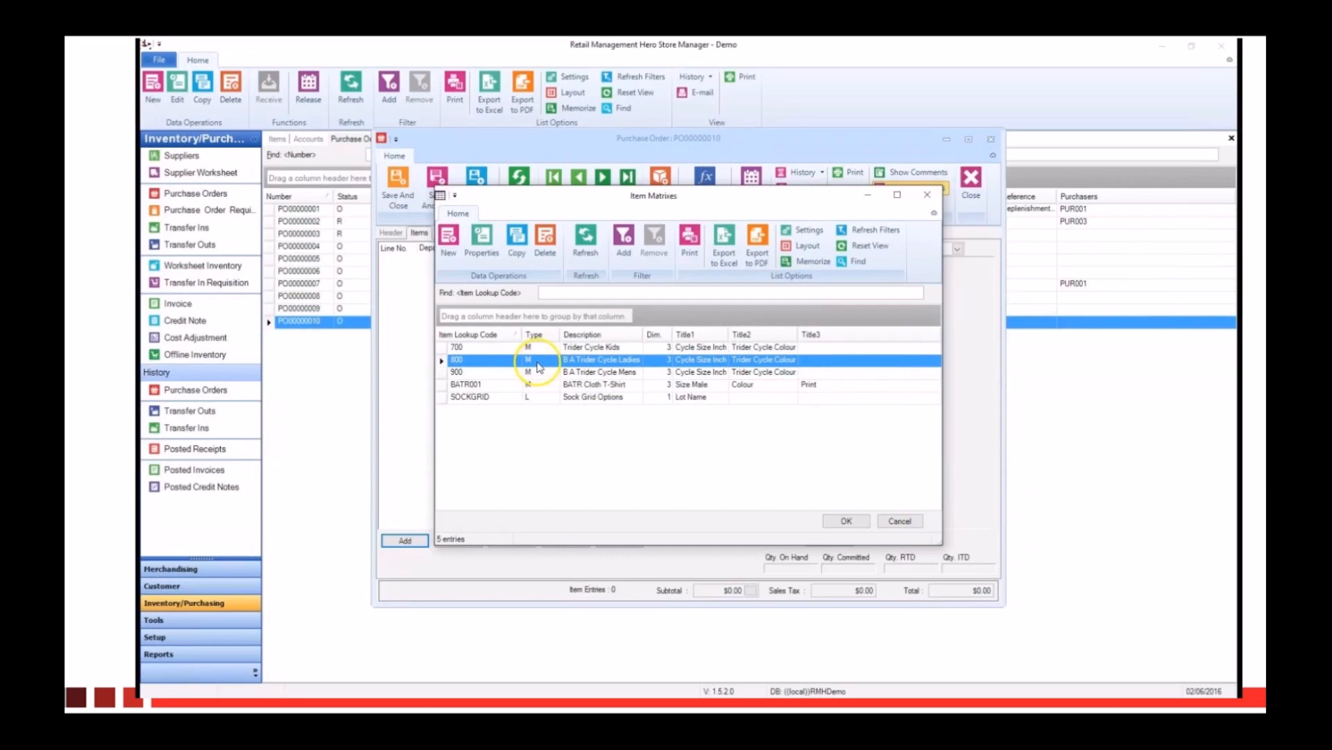
{"action": "mouse_move", "coordinate": [165, 674]}
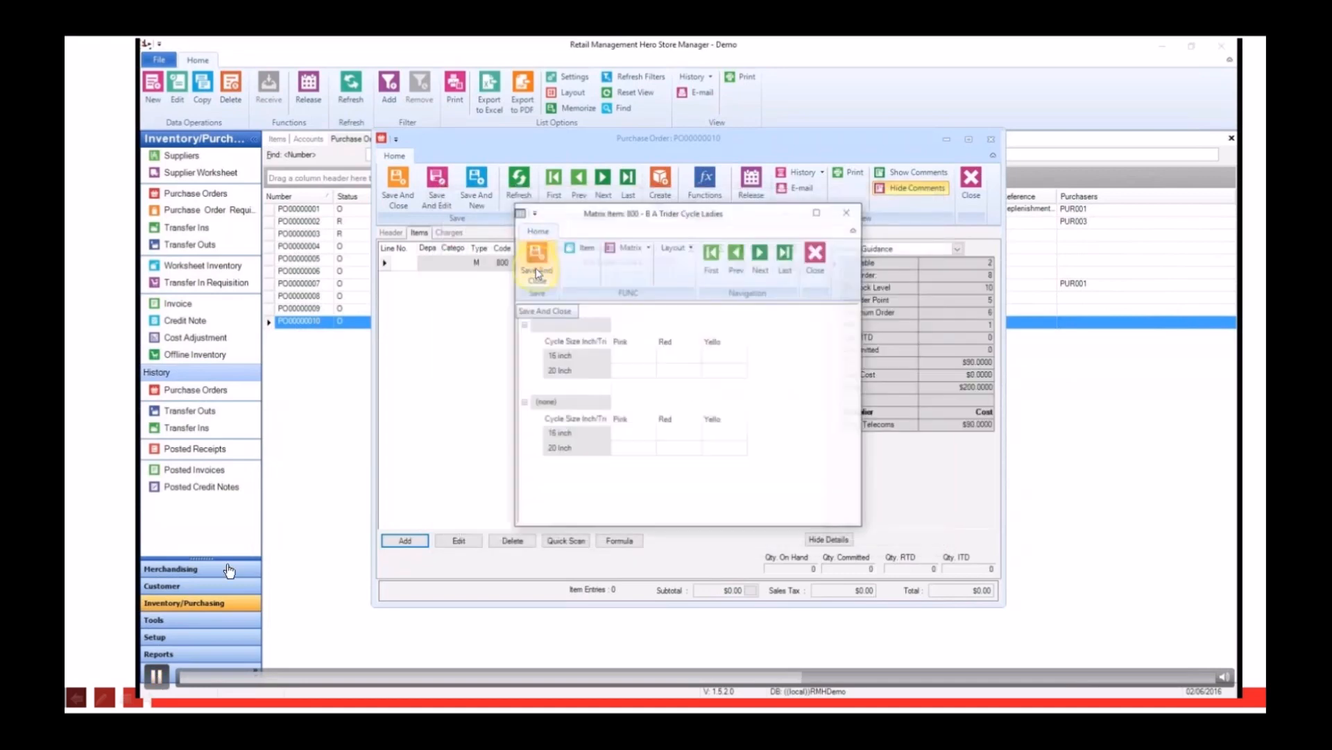
{"action": "left_click", "coordinate": [159, 677]}
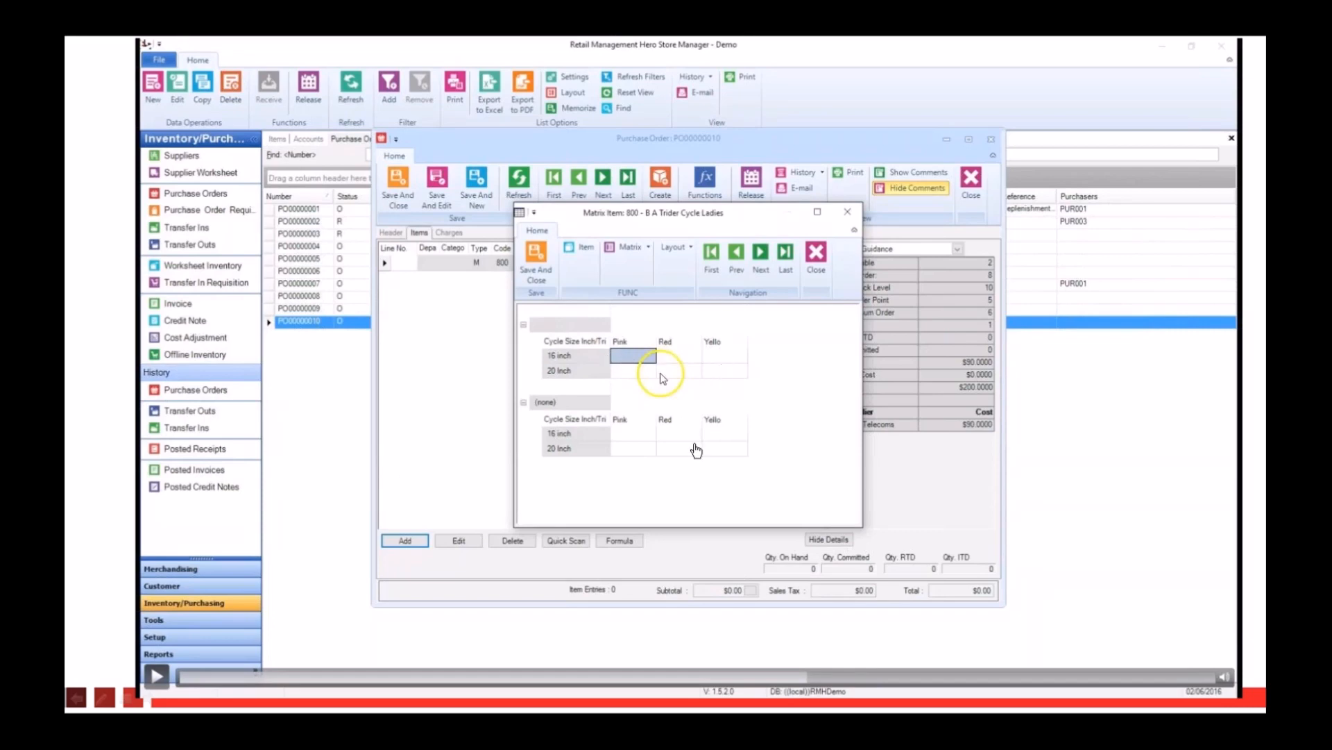
{"action": "left_click", "coordinate": [156, 677]}
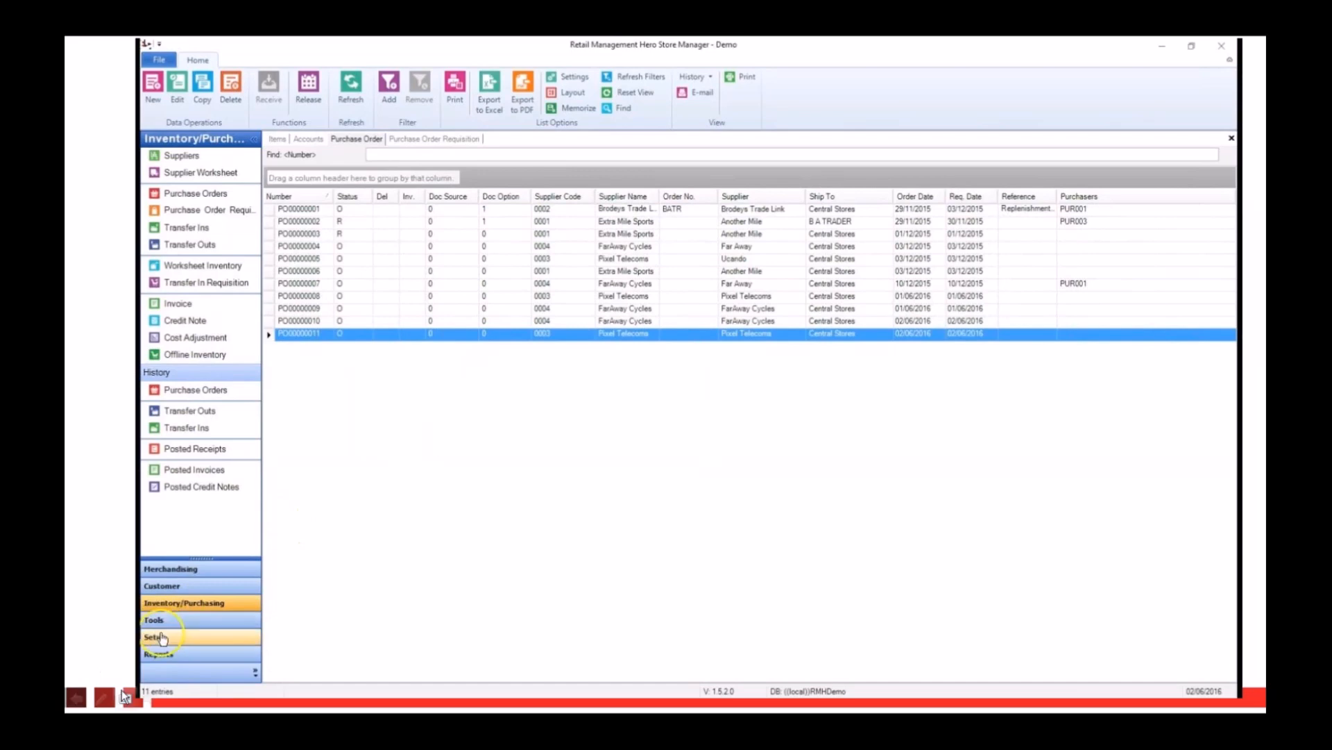
{"action": "left_click", "coordinate": [160, 675]}
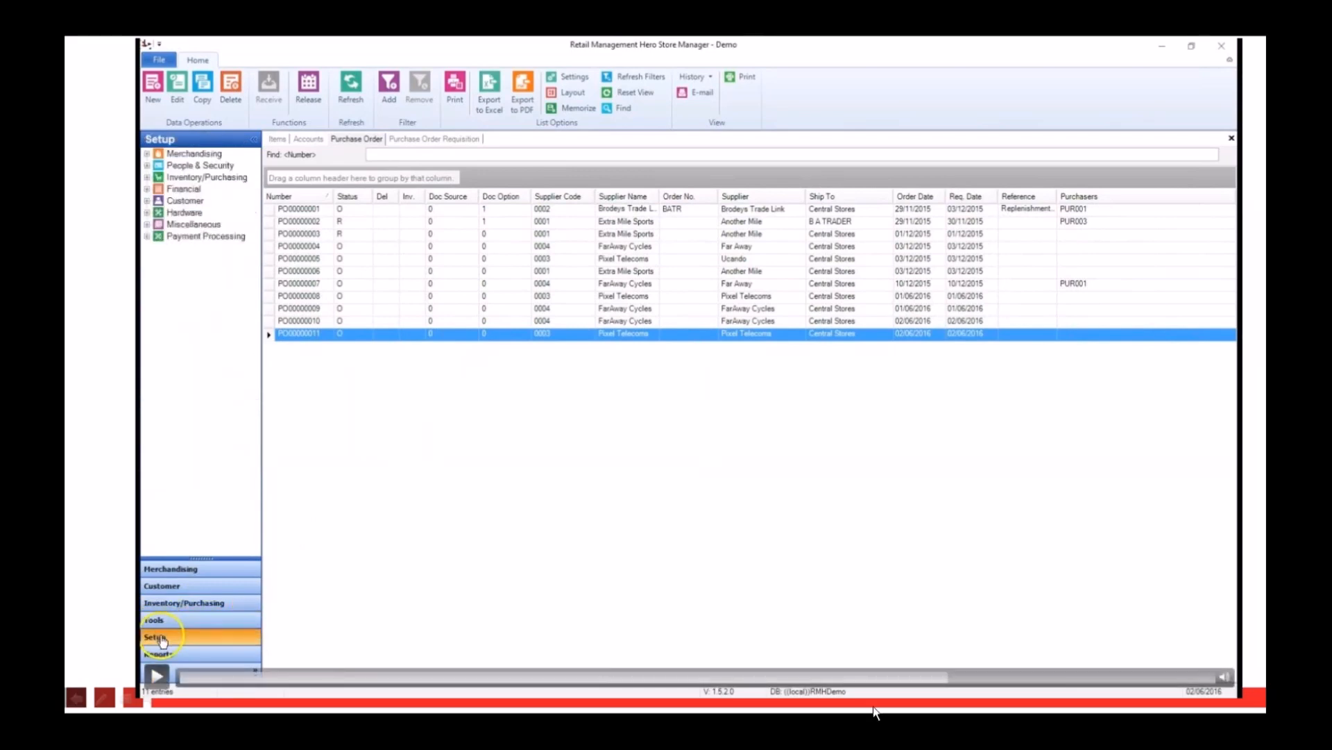
{"action": "left_click", "coordinate": [936, 676]}
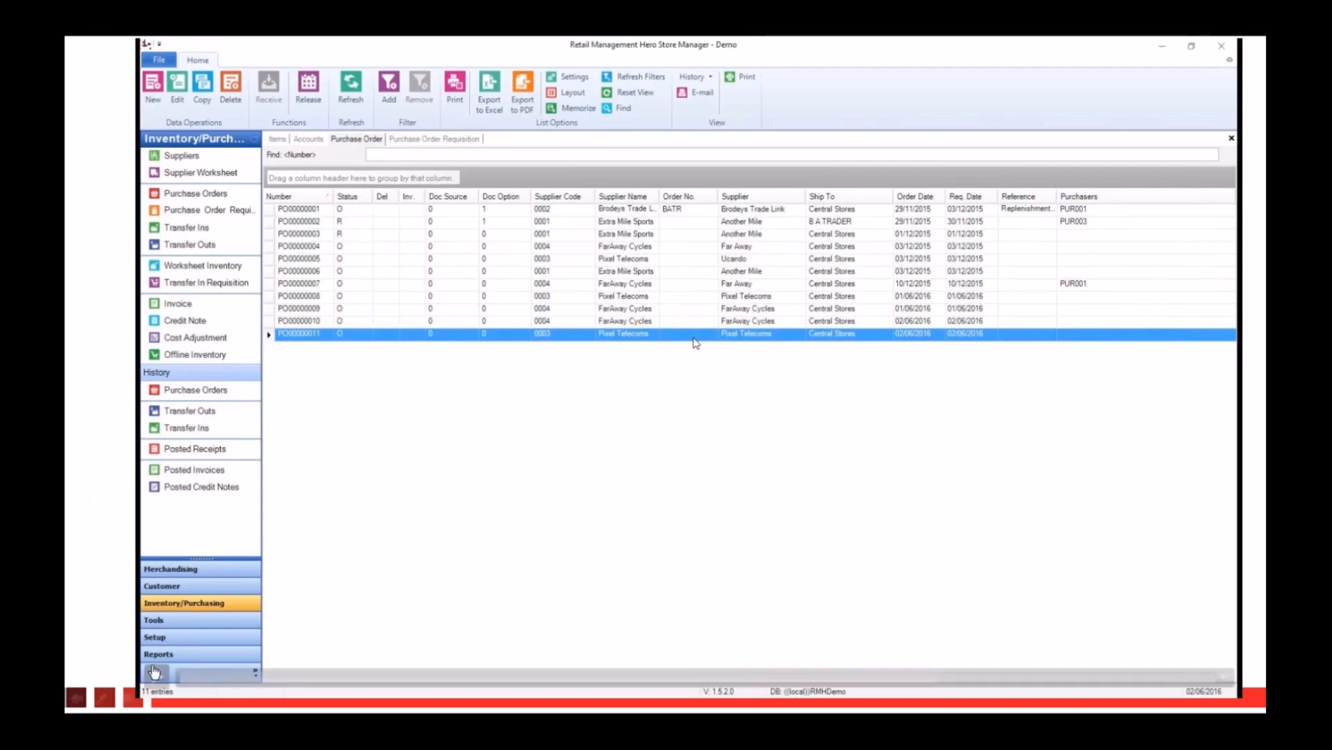
{"action": "left_click", "coordinate": [154, 673]}
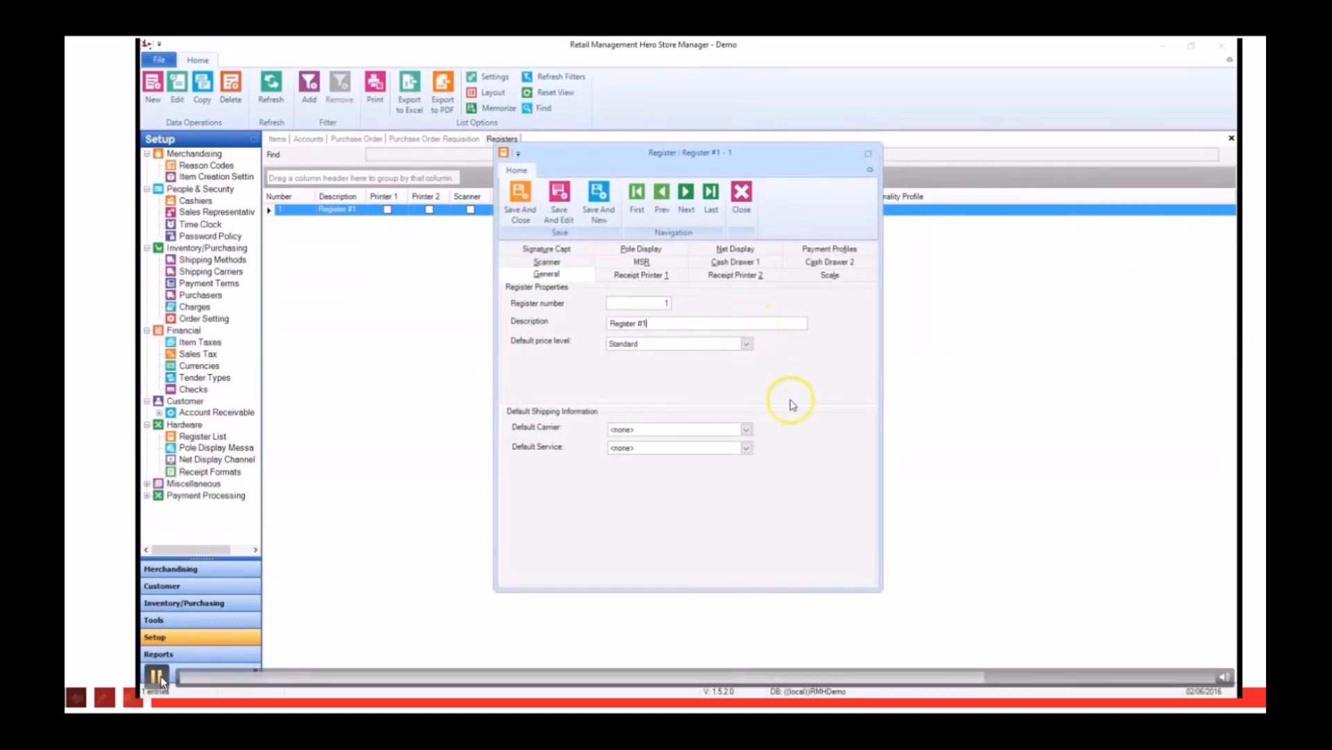
{"action": "left_click", "coordinate": [161, 676]}
{"action": "left_click", "coordinate": [157, 676]}
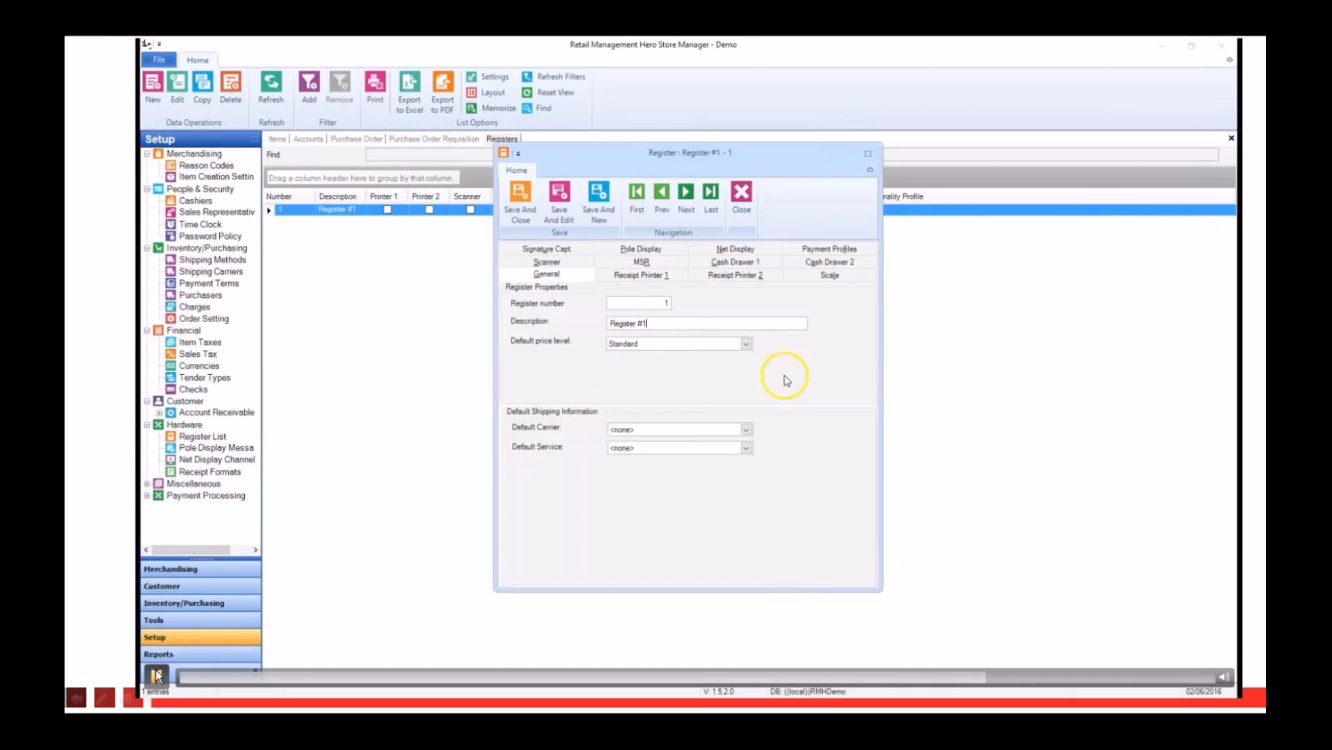